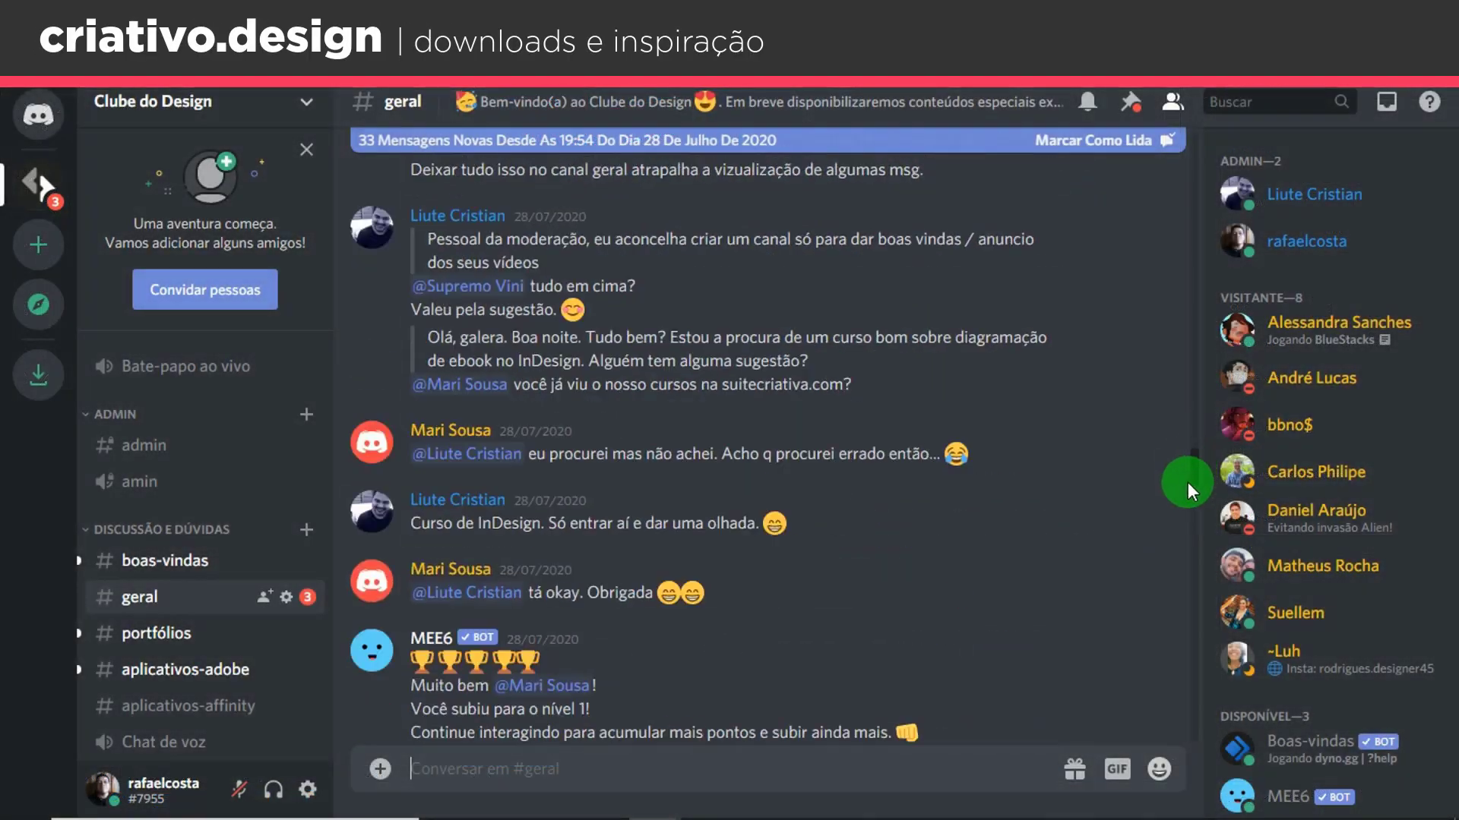
{"action": "left_click_drag", "start_coordinate": [1188, 482], "coordinate": [1150, 272]}
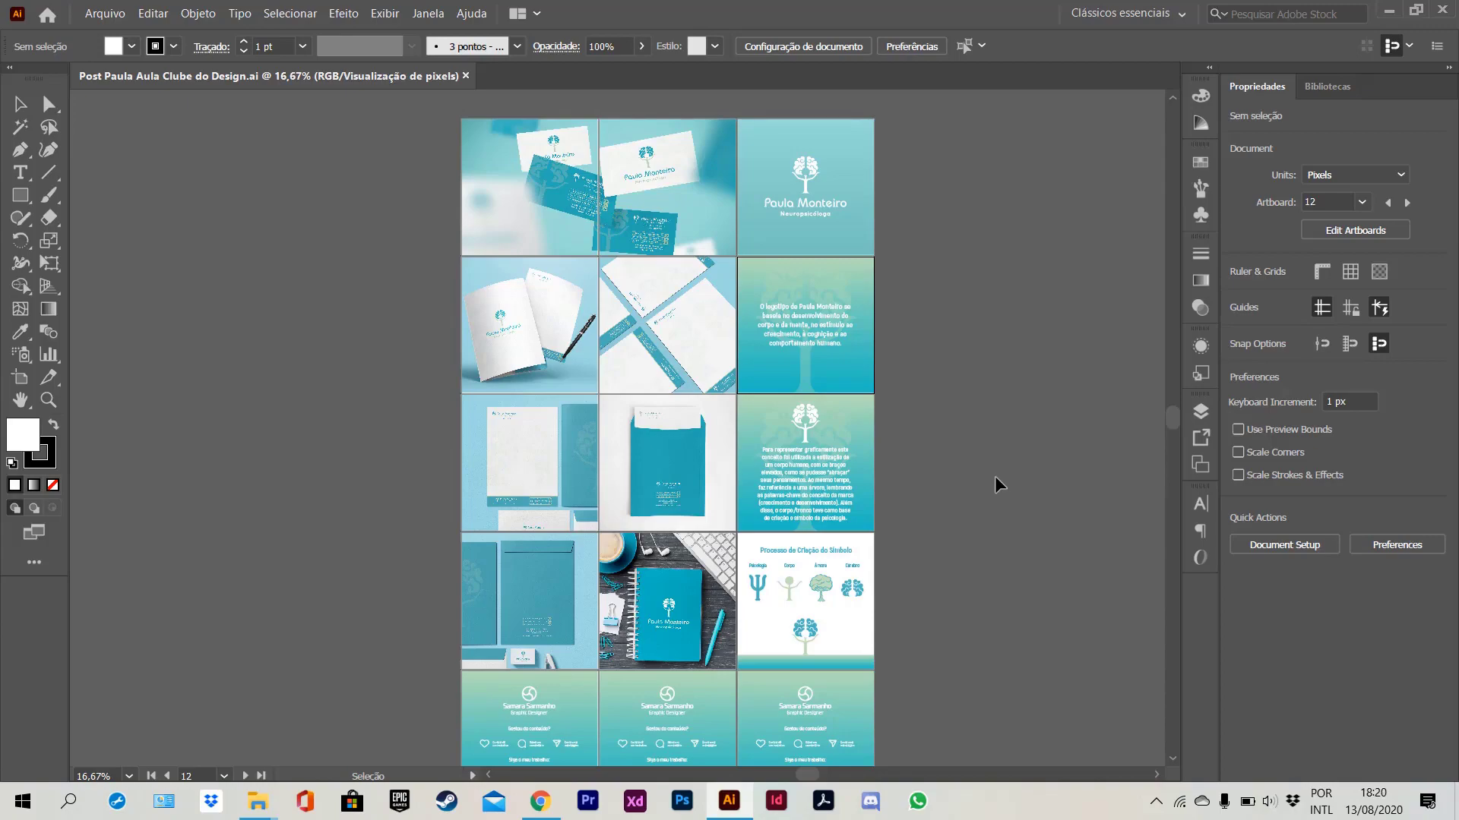
- Set up a new web document 1080 px wide and 1080 px high with 15 artboards
{"action": "left_click", "coordinate": [105, 12]}
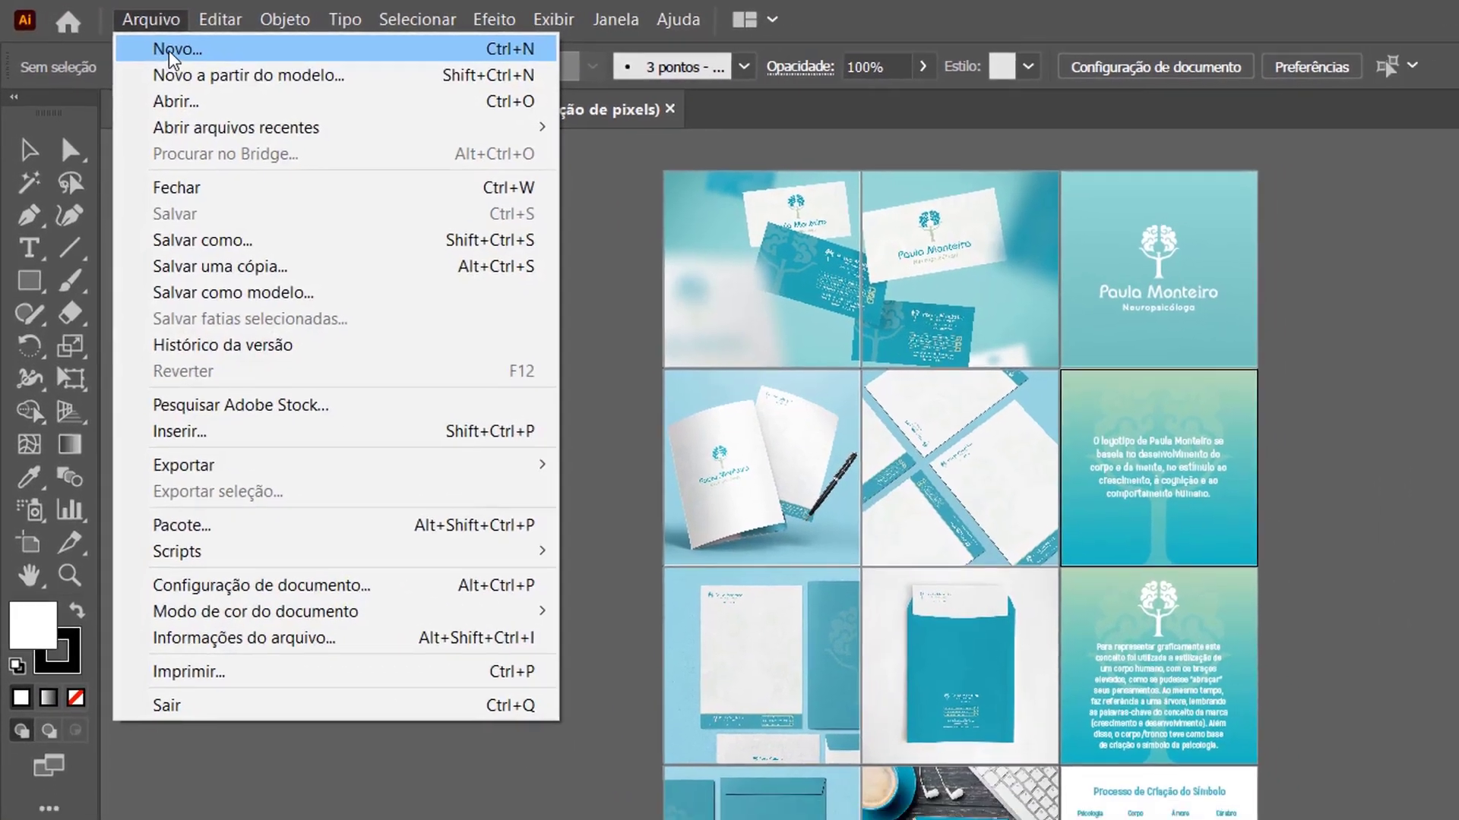
{"action": "left_click", "coordinate": [173, 51]}
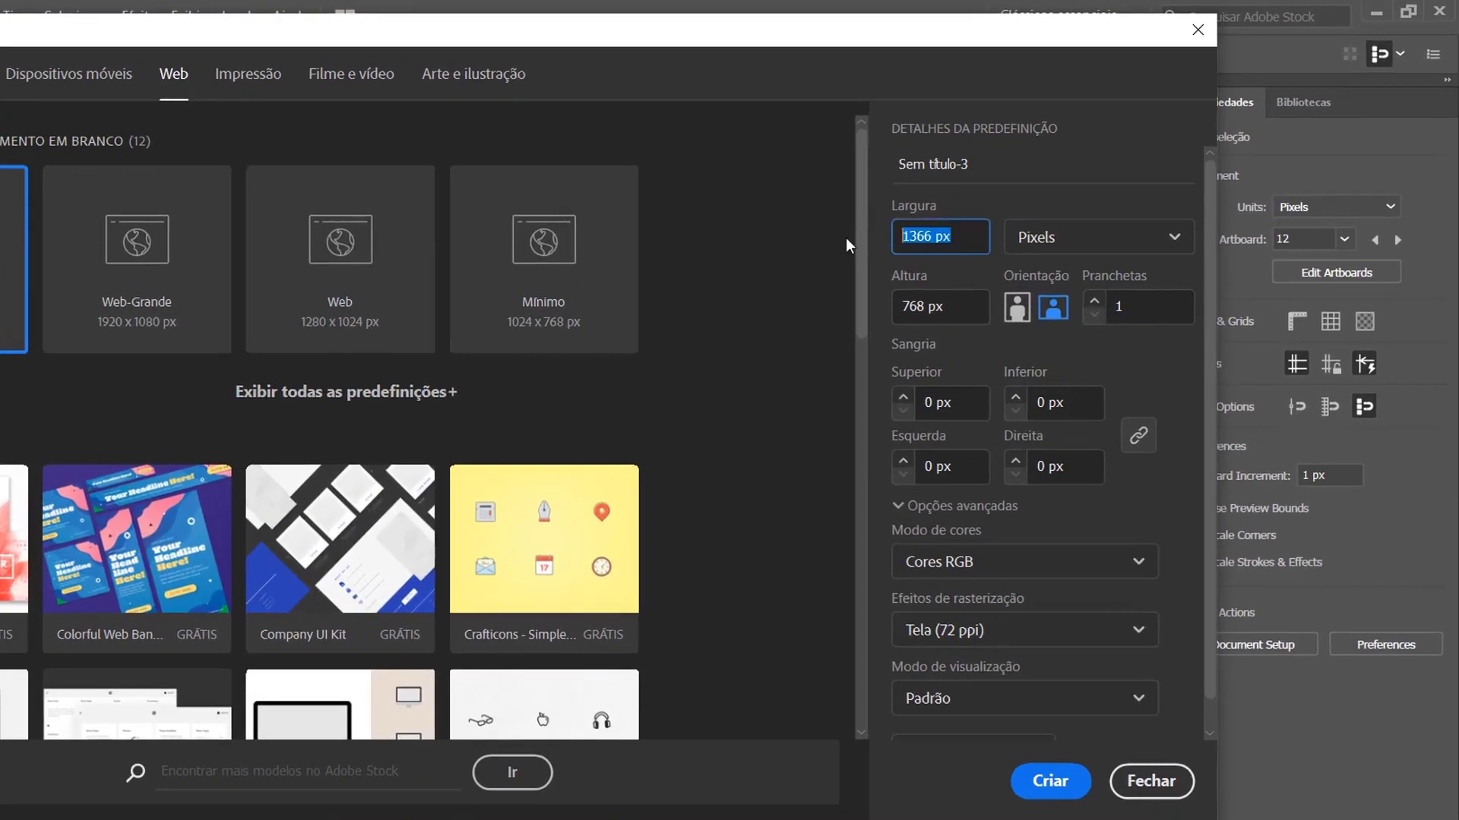
{"action": "type", "text": "1080"}
{"action": "key", "text": "Tab"}
{"action": "type", "text": "1080"}
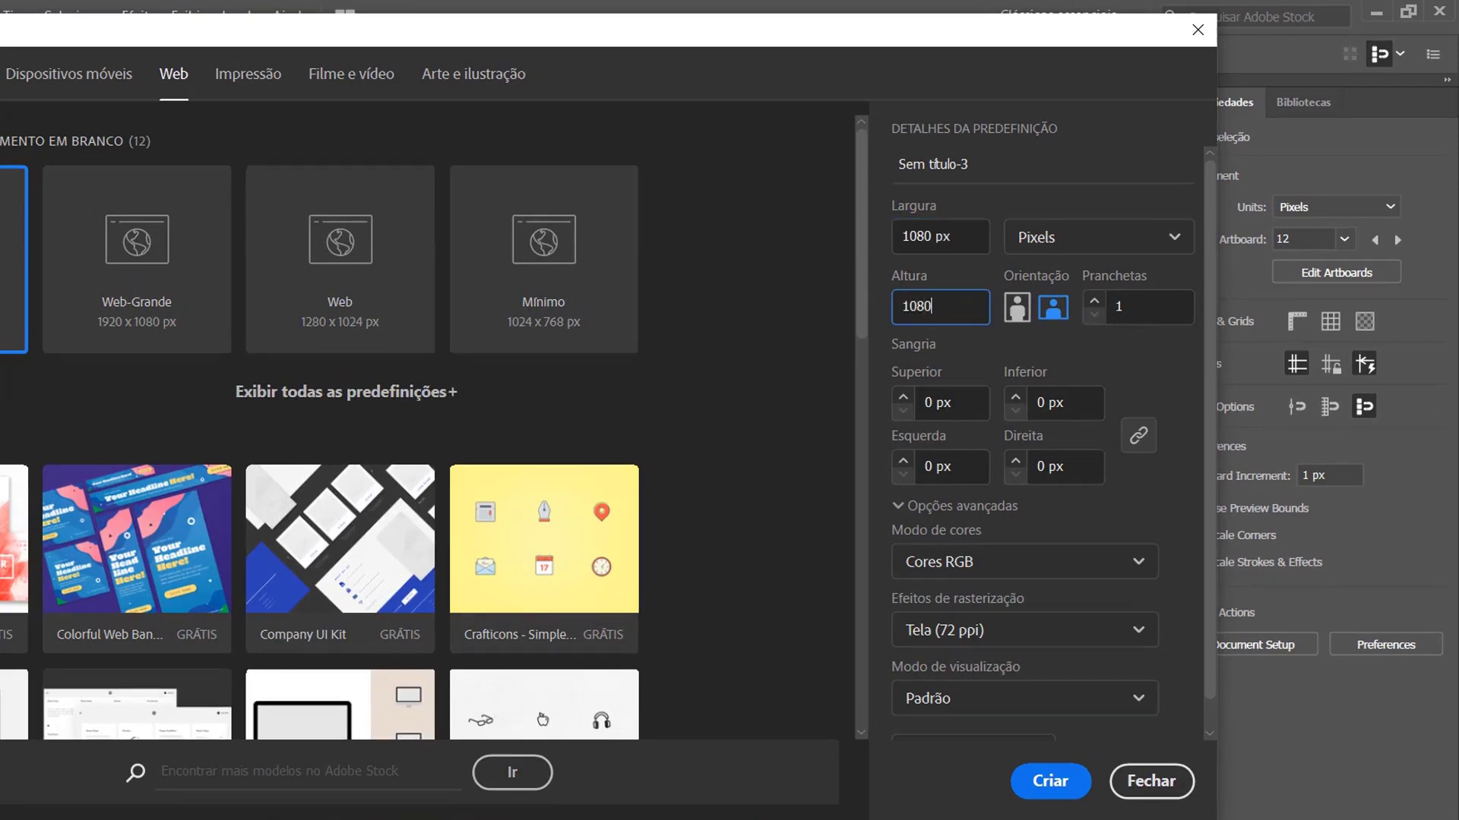
{"action": "left_click", "coordinate": [1154, 310]}
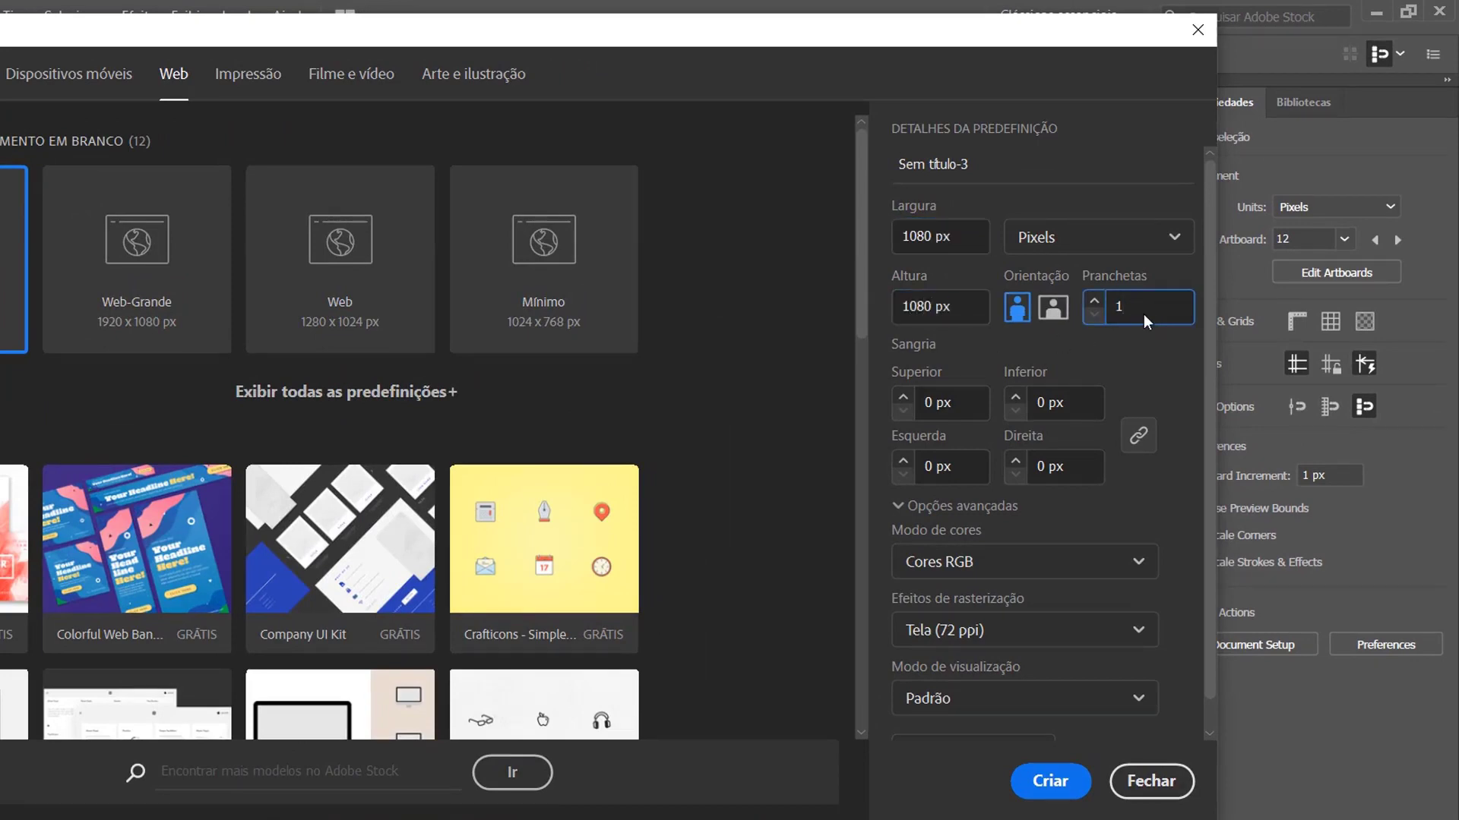
{"action": "type", "text": "5"}
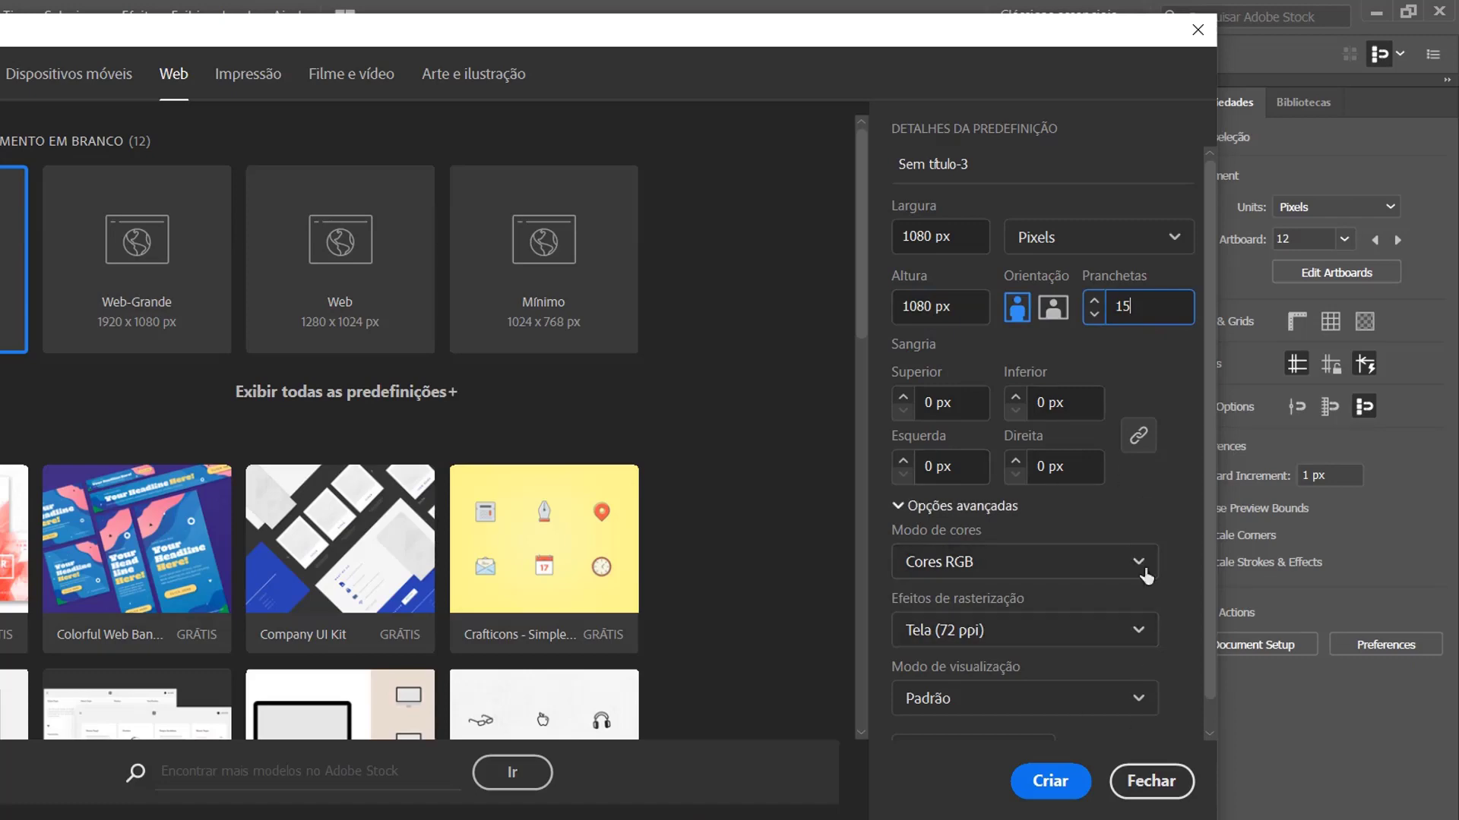
- Arrange the artboards in a grid by column with 10 px spacing and 5 rows, and create the document
{"action": "scroll", "coordinate": [1147, 600], "scroll_direction": "down", "scroll_amount": 1}
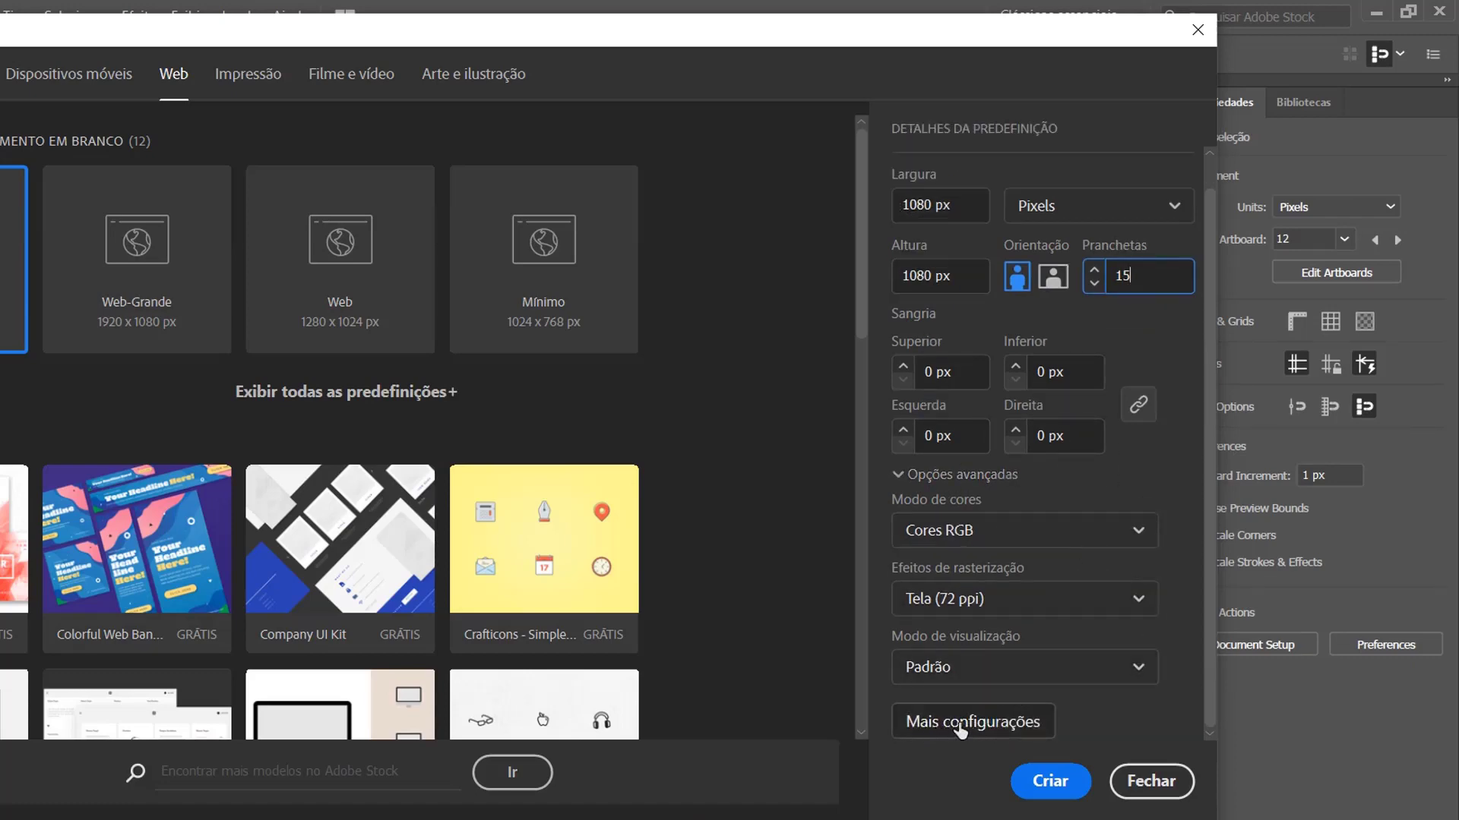
{"action": "left_click", "coordinate": [959, 725]}
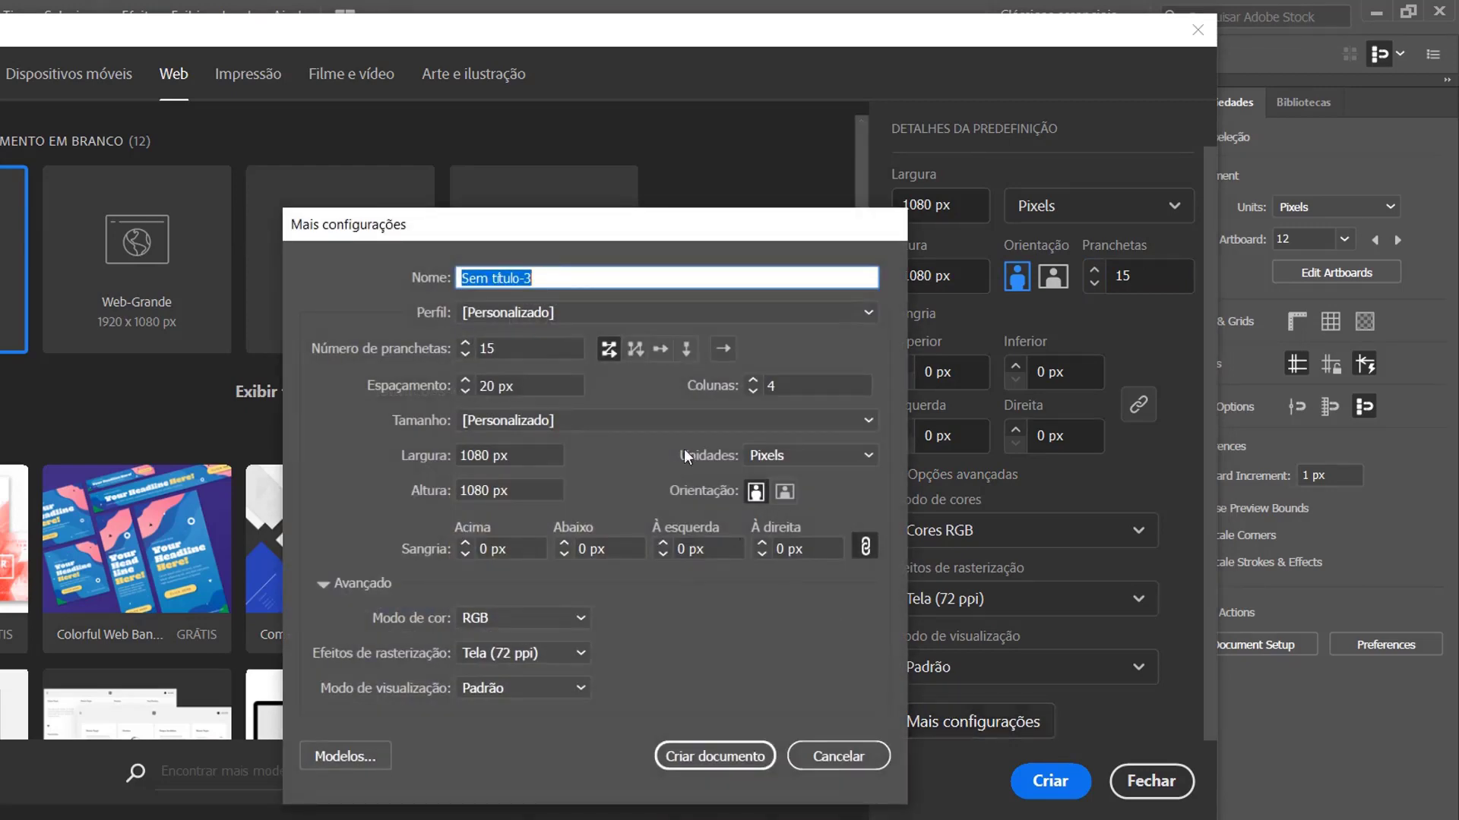
{"action": "left_click", "coordinate": [635, 348]}
{"action": "left_click", "coordinate": [534, 386]}
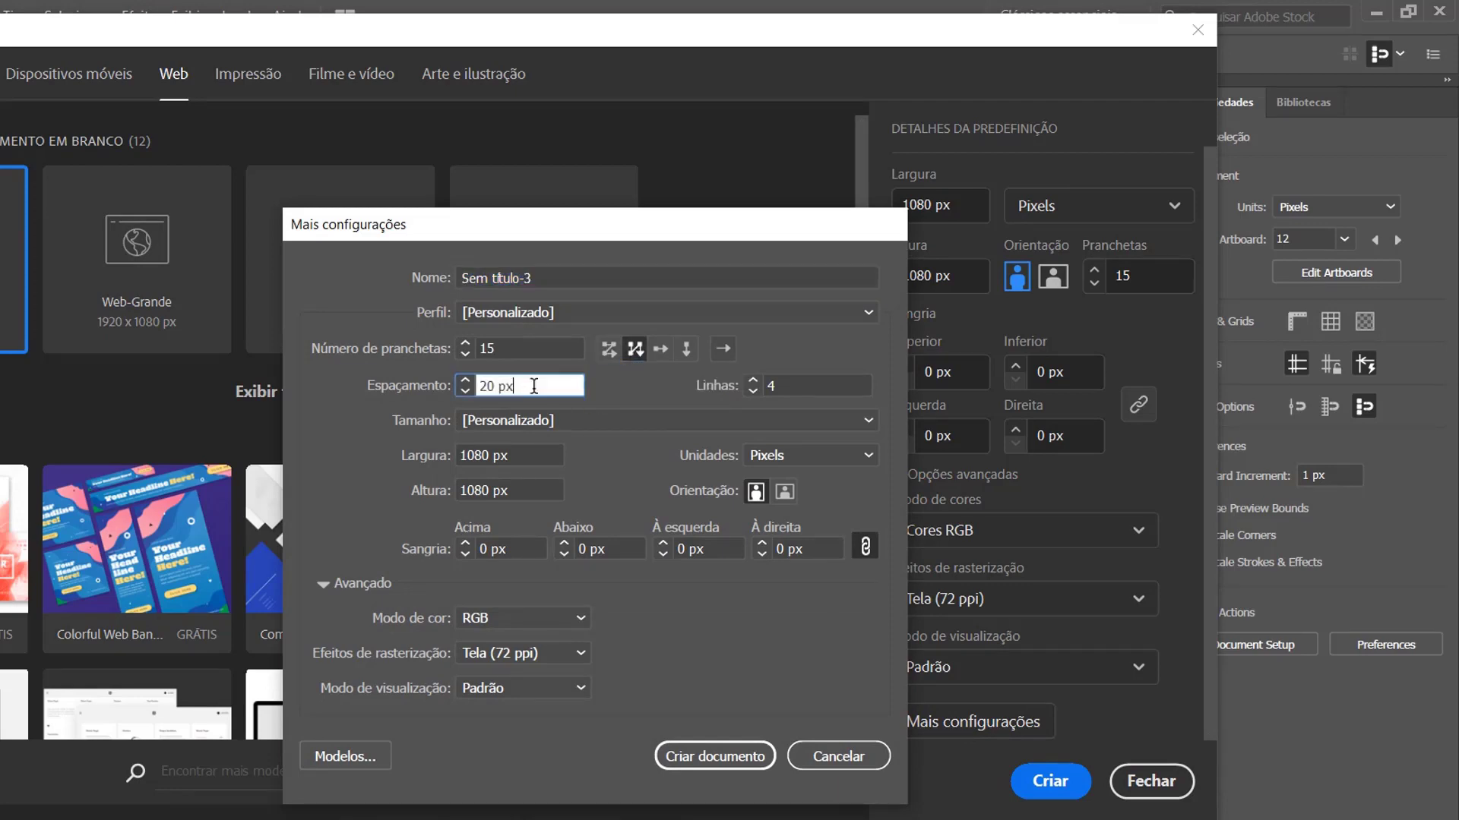
{"action": "left_click_drag", "start_coordinate": [534, 386], "coordinate": [472, 389]}
{"action": "type", "text": "10"}
{"action": "left_click", "coordinate": [783, 384]}
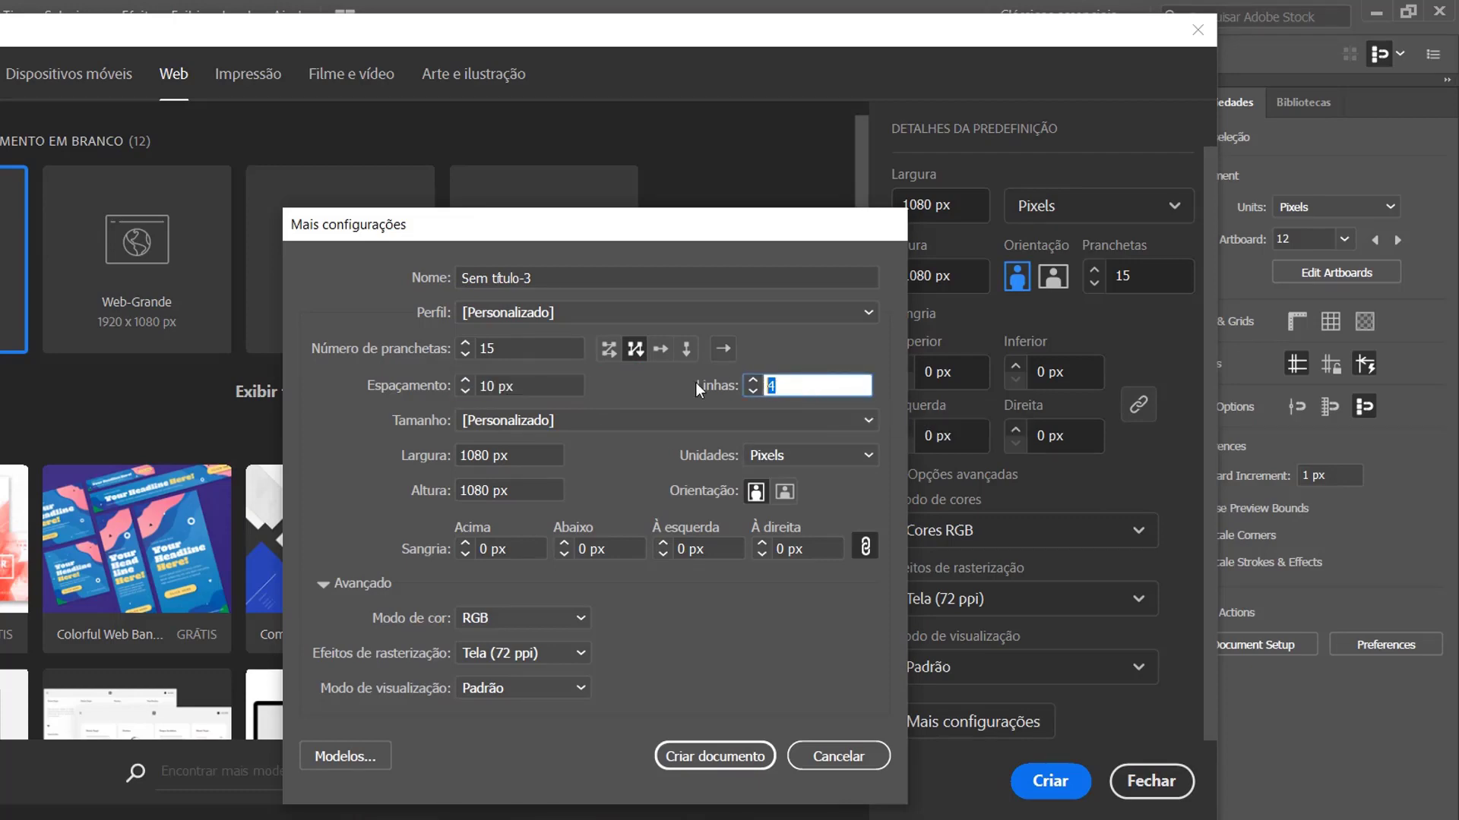
{"action": "type", "text": "5"}
{"action": "left_click", "coordinate": [700, 760]}
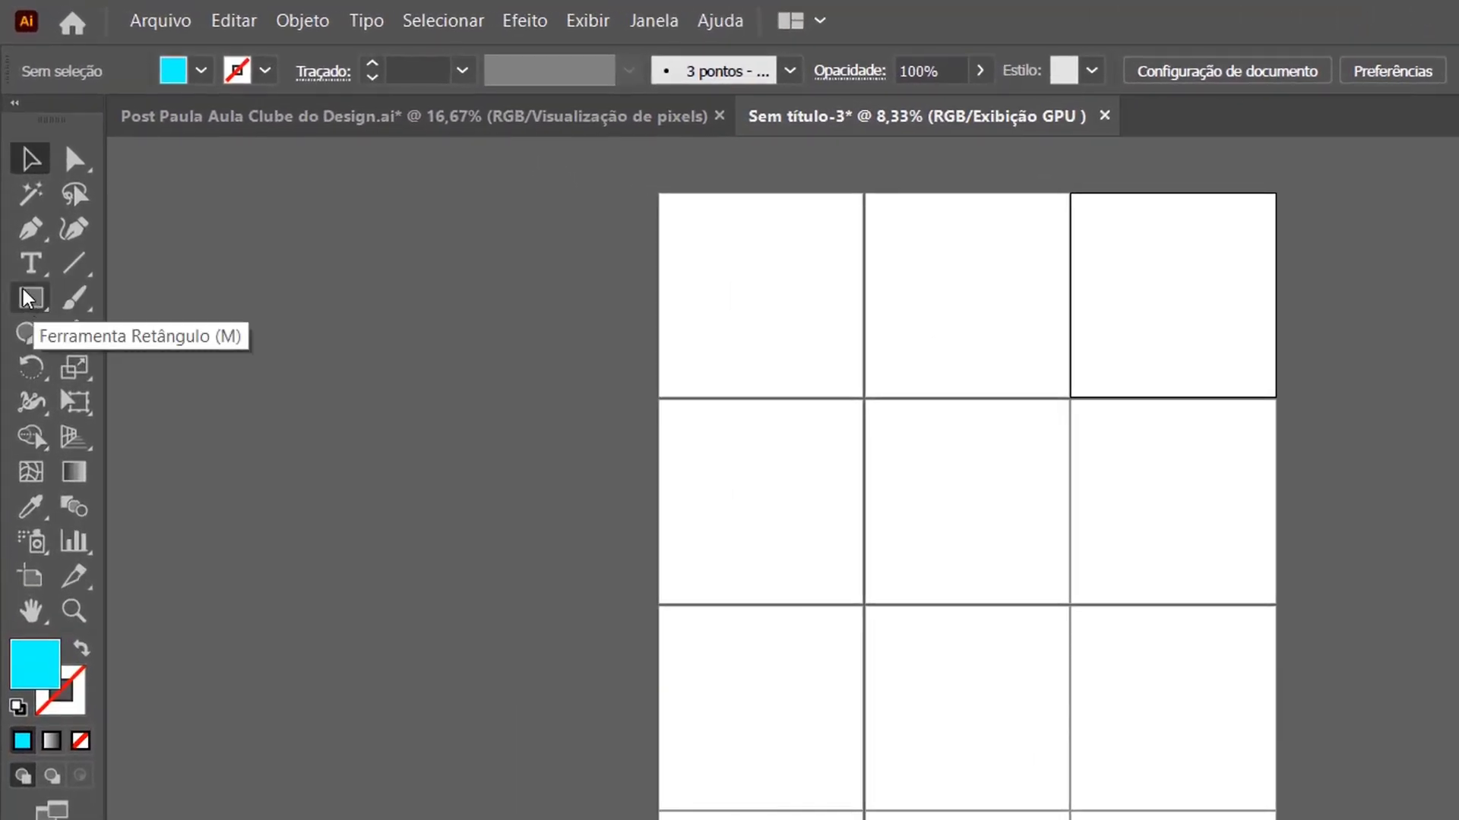
- Draw a 1080 × 1080 px cyan square covering the first artboard of the top row and centre it horizontally on that artboard
{"action": "left_click", "coordinate": [31, 303]}
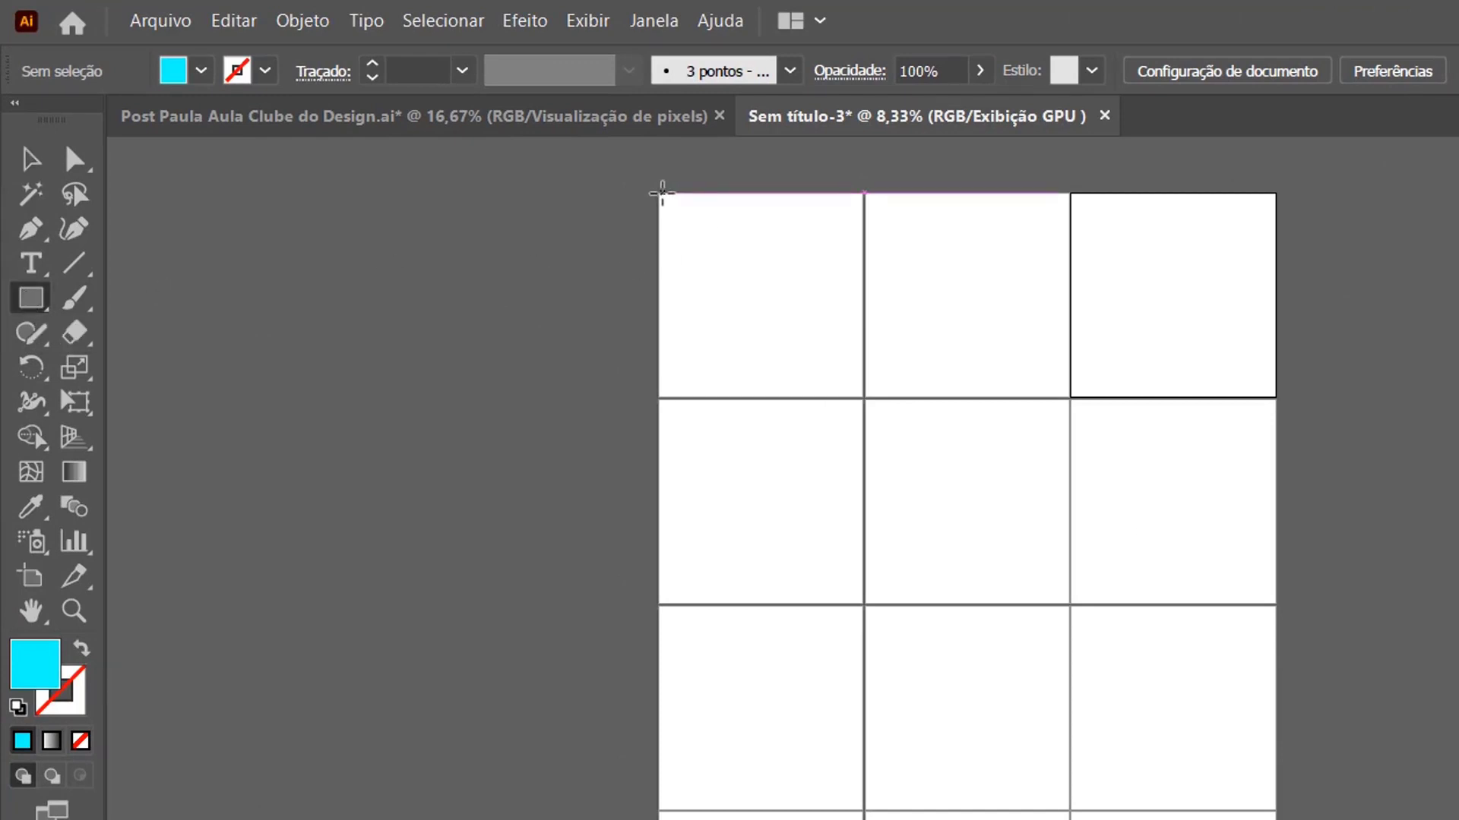
{"action": "left_click_drag", "start_coordinate": [659, 193], "coordinate": [860, 396]}
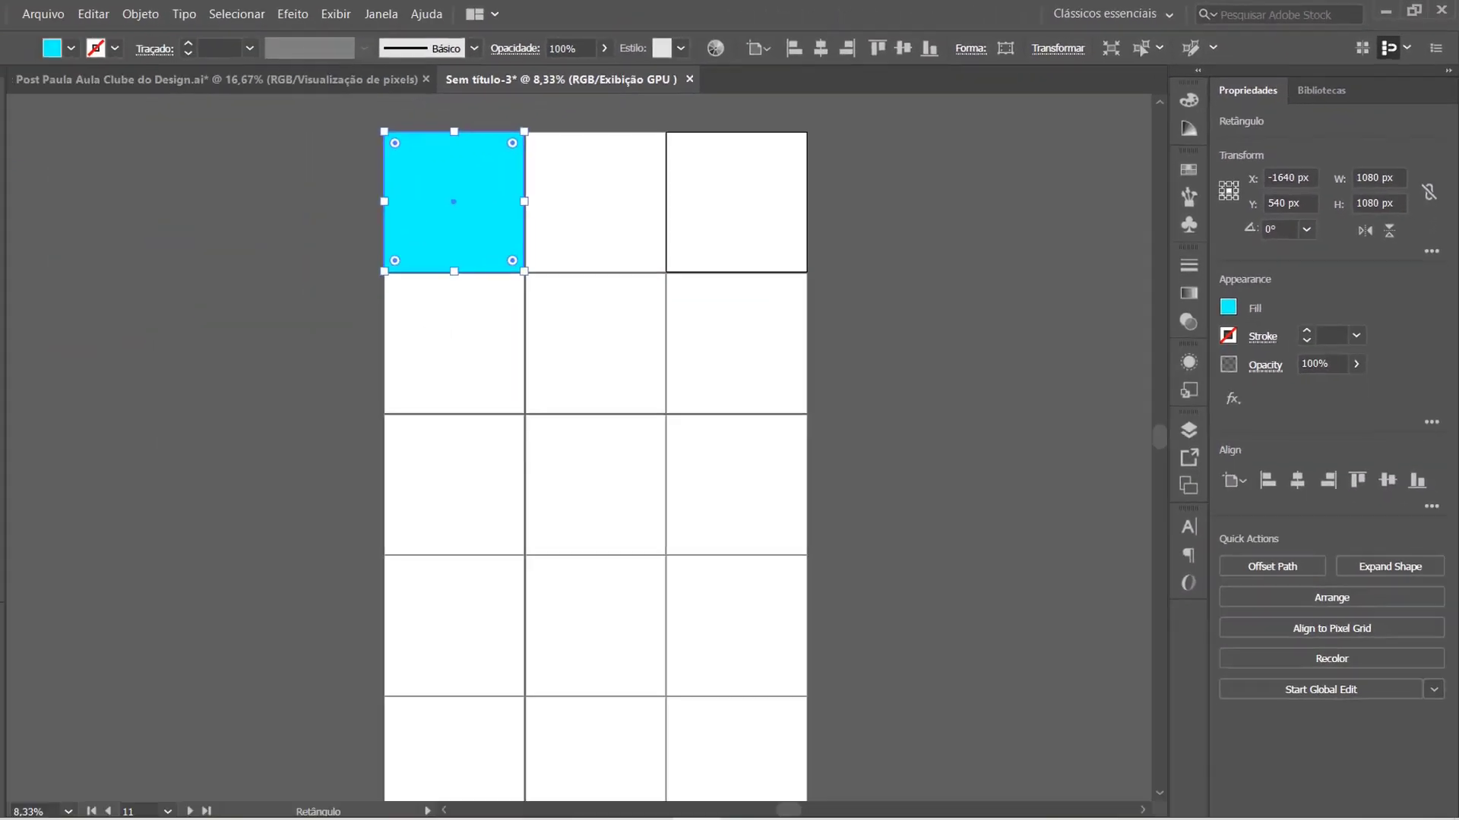
{"action": "left_click", "coordinate": [19, 109]}
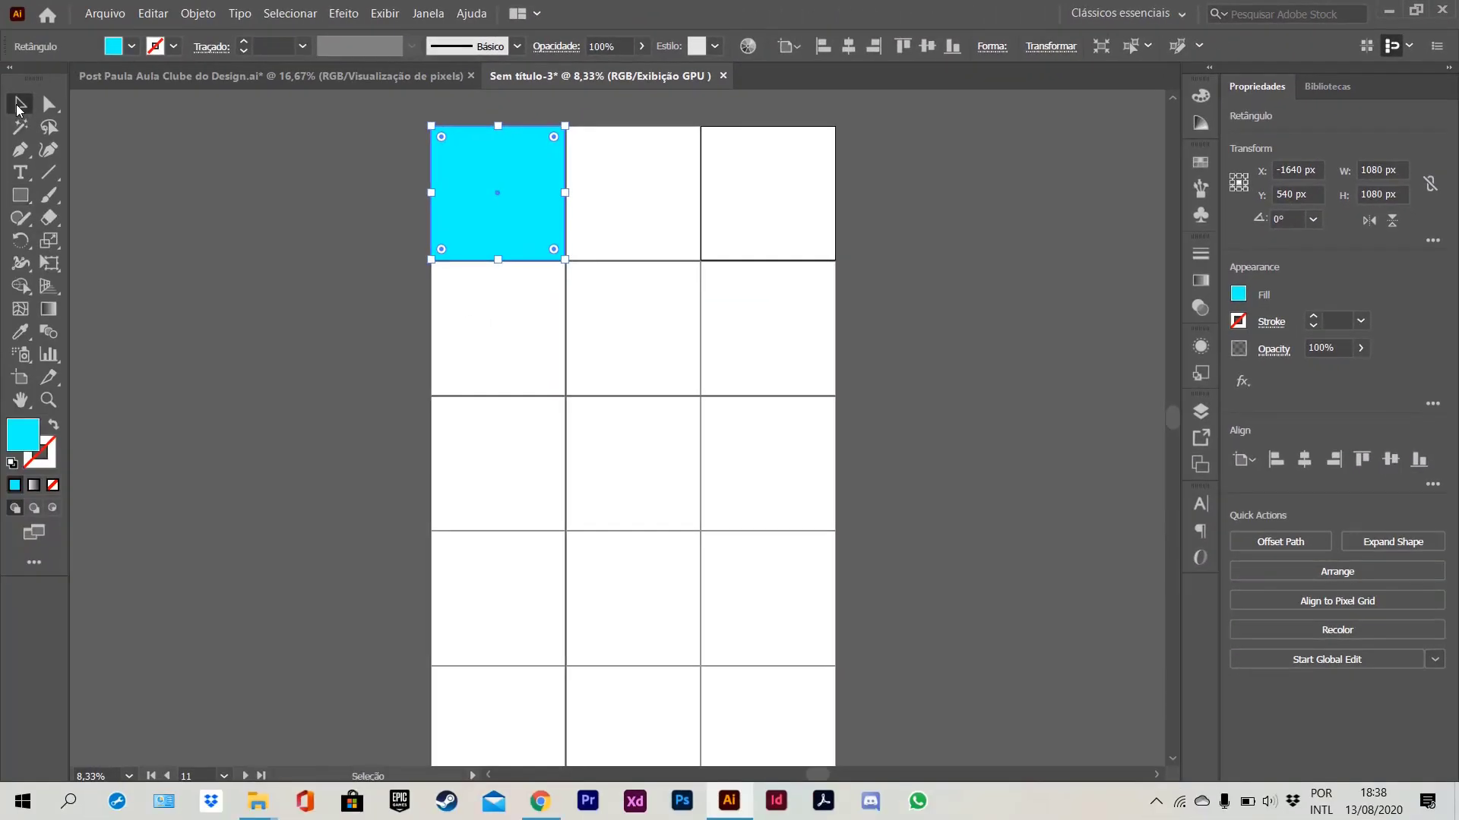
{"action": "left_click", "coordinate": [327, 169]}
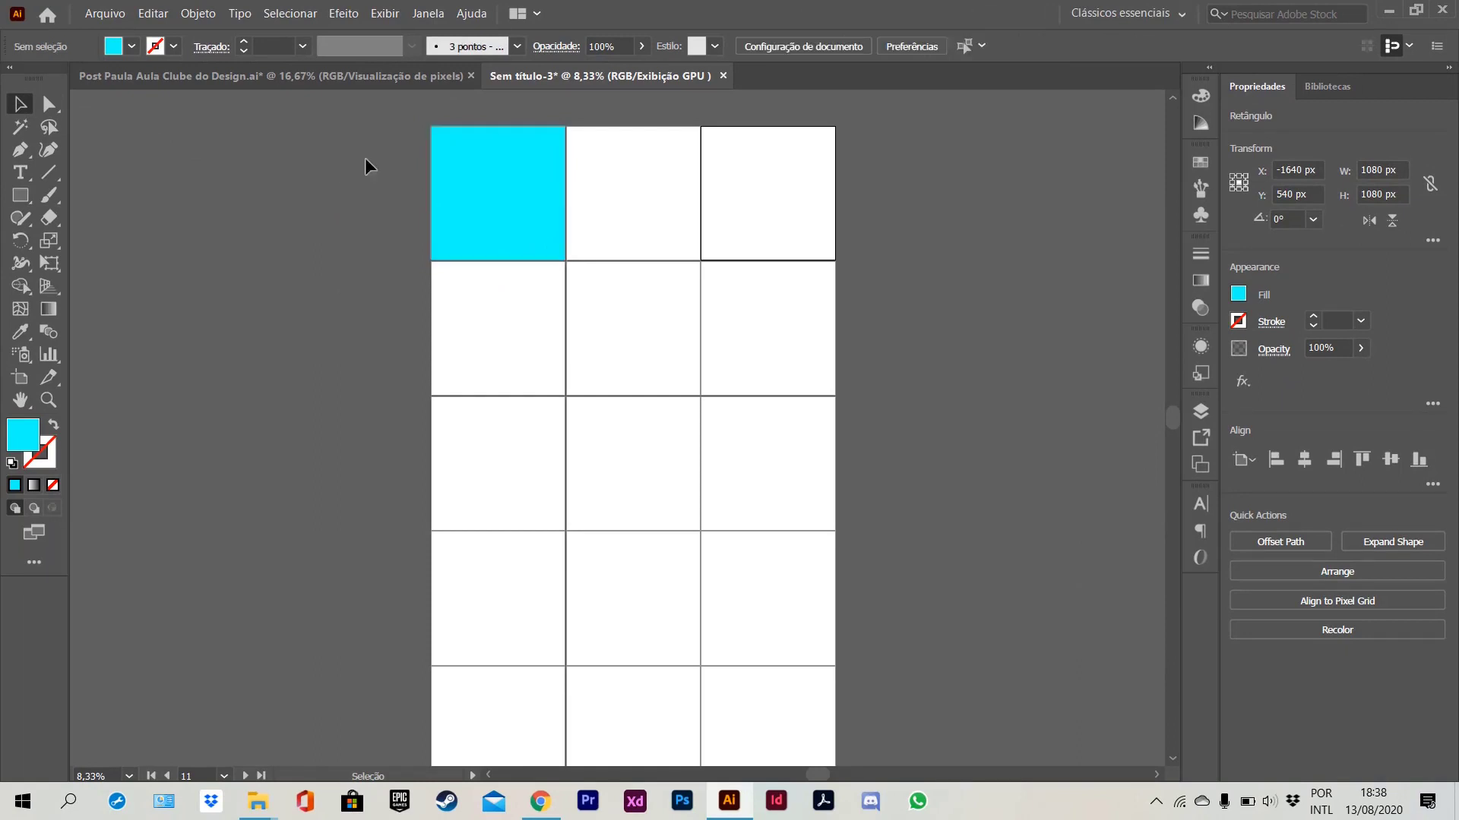
{"action": "left_click", "coordinate": [550, 138]}
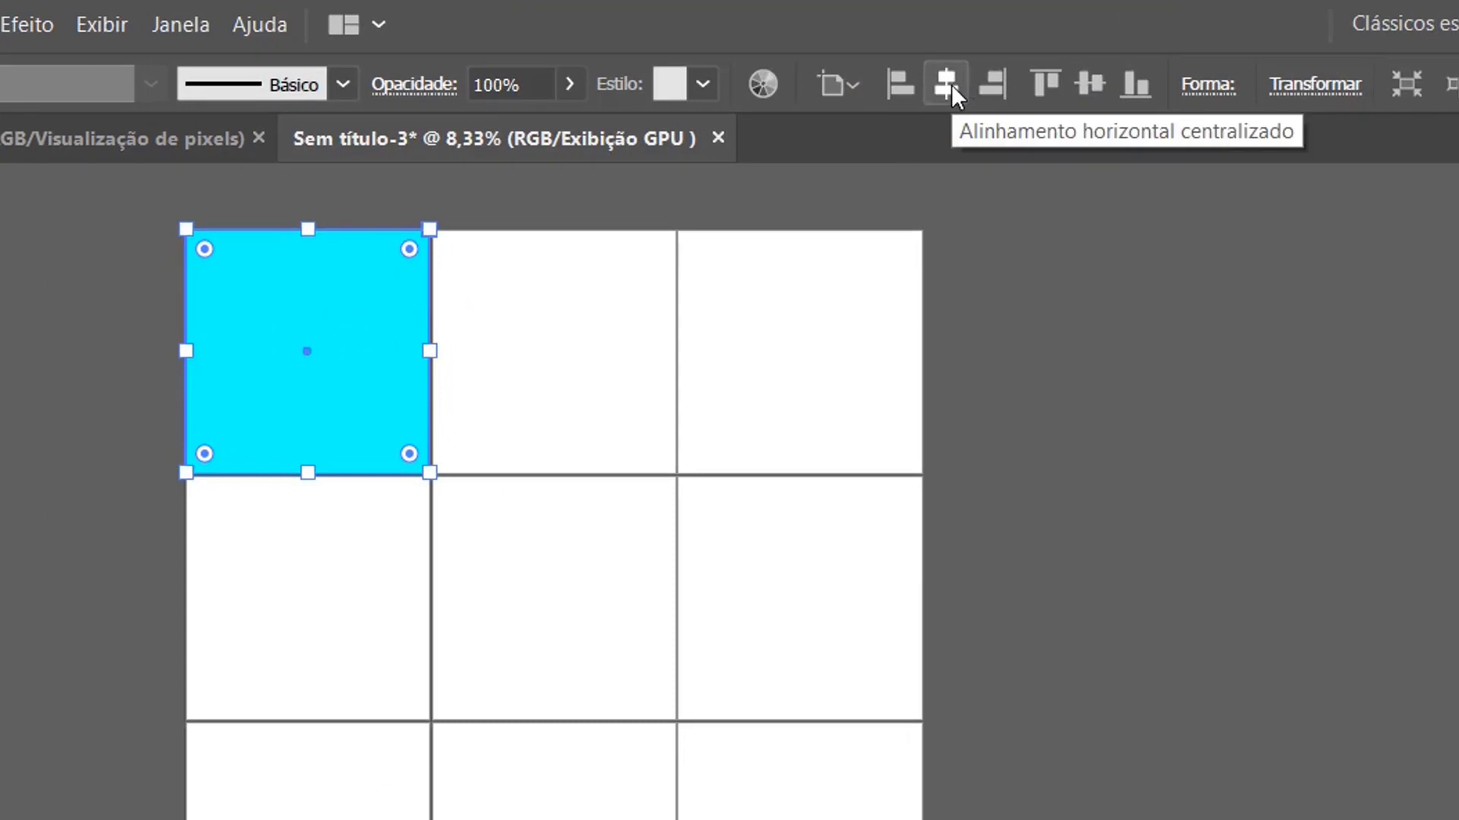
{"action": "left_click", "coordinate": [946, 84]}
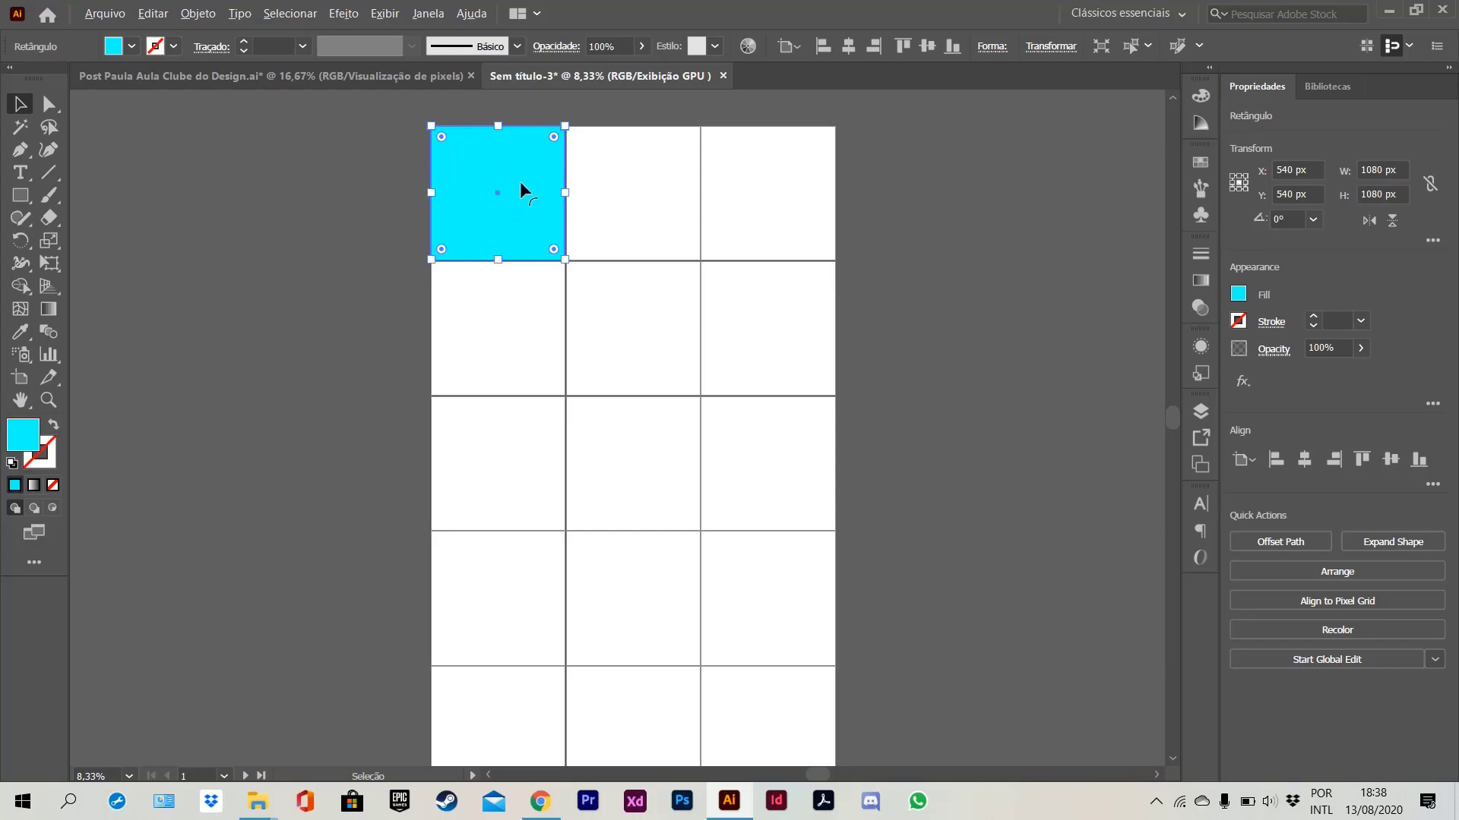
- Duplicate the cyan square onto the second and third artboards of the top row, centring the second one horizontally on its artboard
{"action": "left_click_drag", "start_coordinate": [520, 183], "coordinate": [655, 199]}
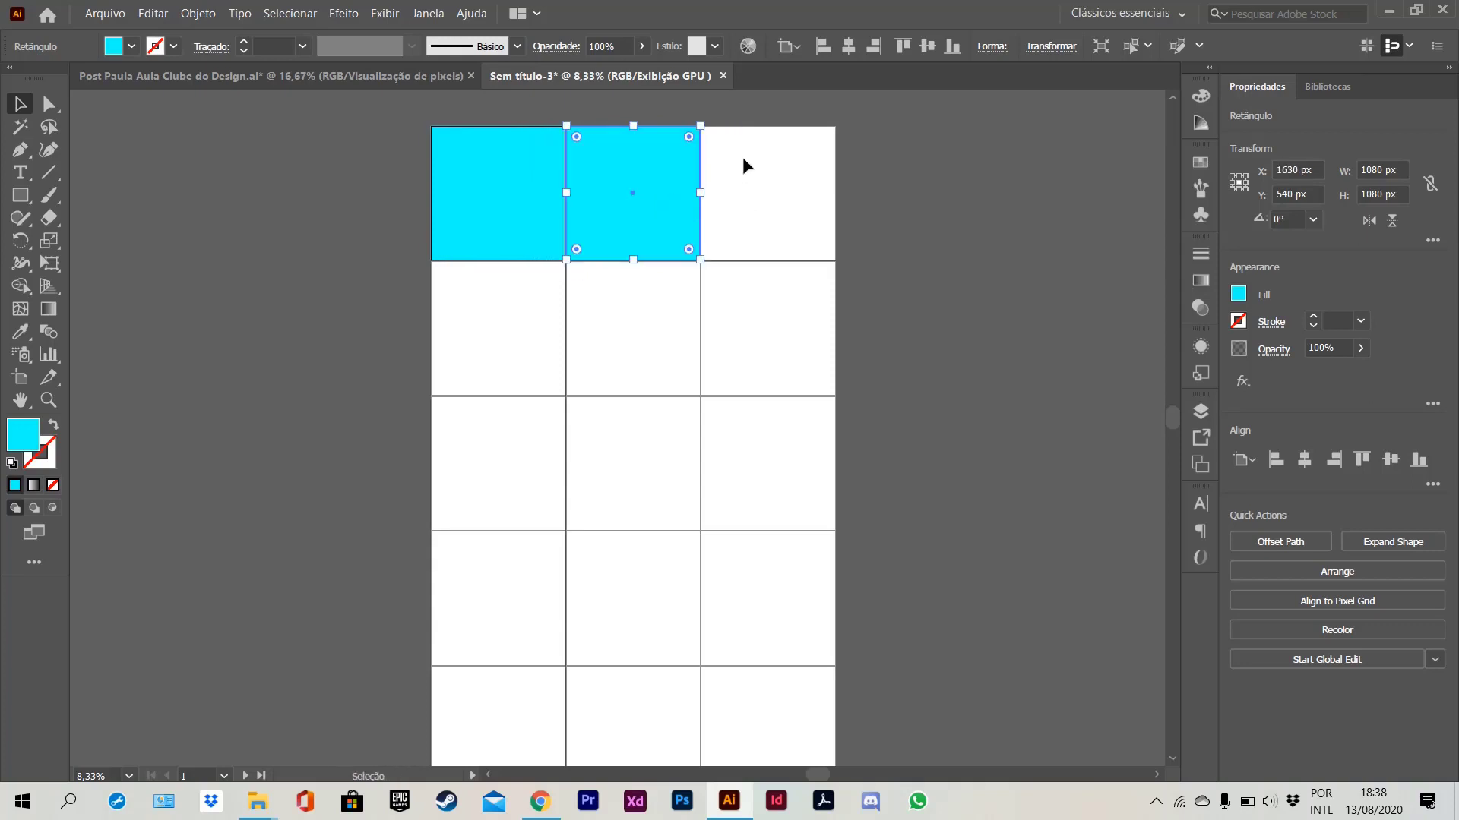
{"action": "left_click", "coordinate": [755, 184]}
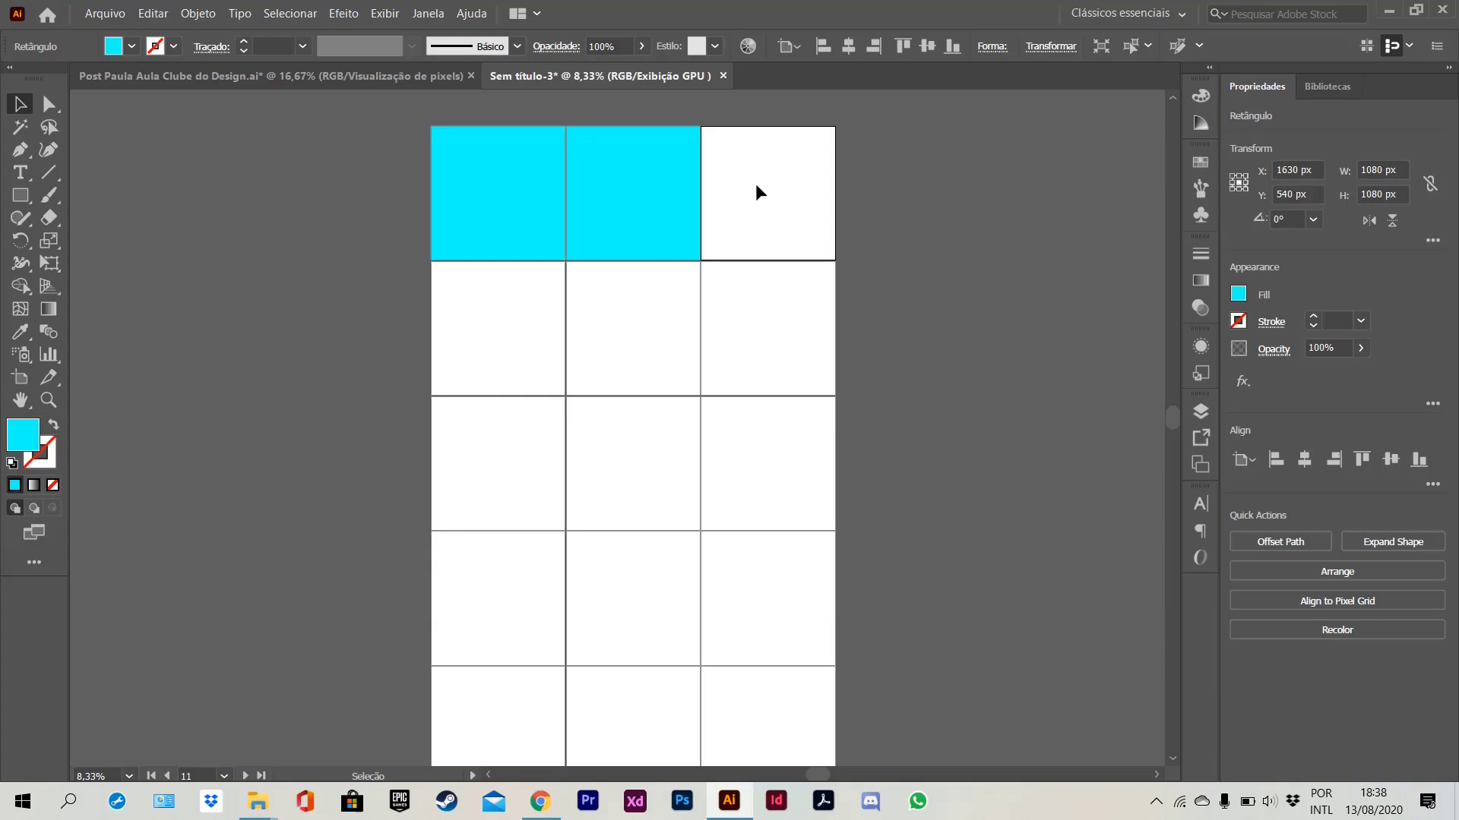
{"action": "left_click", "coordinate": [661, 163]}
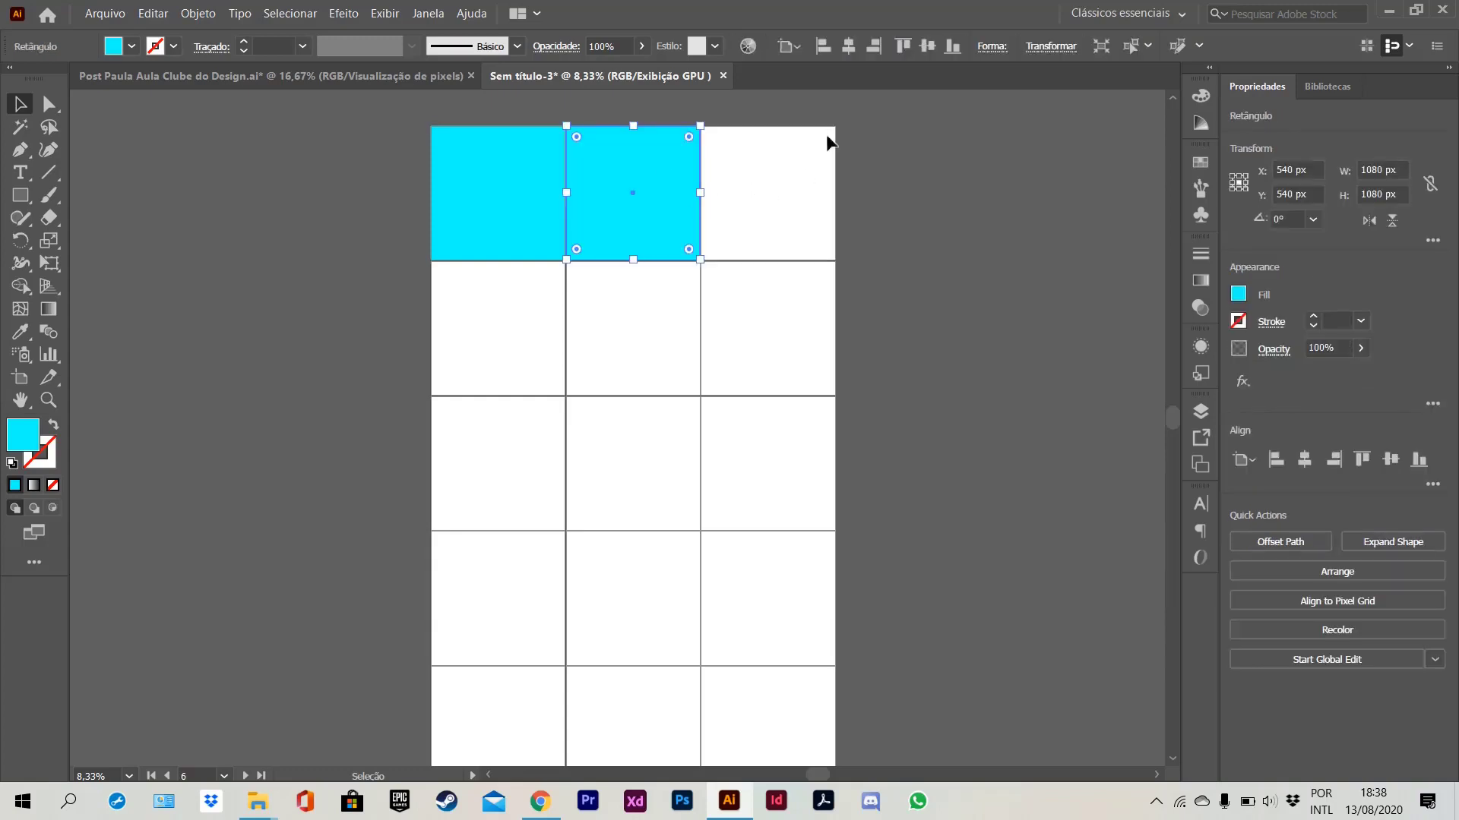
{"action": "left_click", "coordinate": [849, 47]}
{"action": "left_click_drag", "start_coordinate": [669, 166], "coordinate": [795, 170]}
{"action": "left_click", "coordinate": [883, 139]}
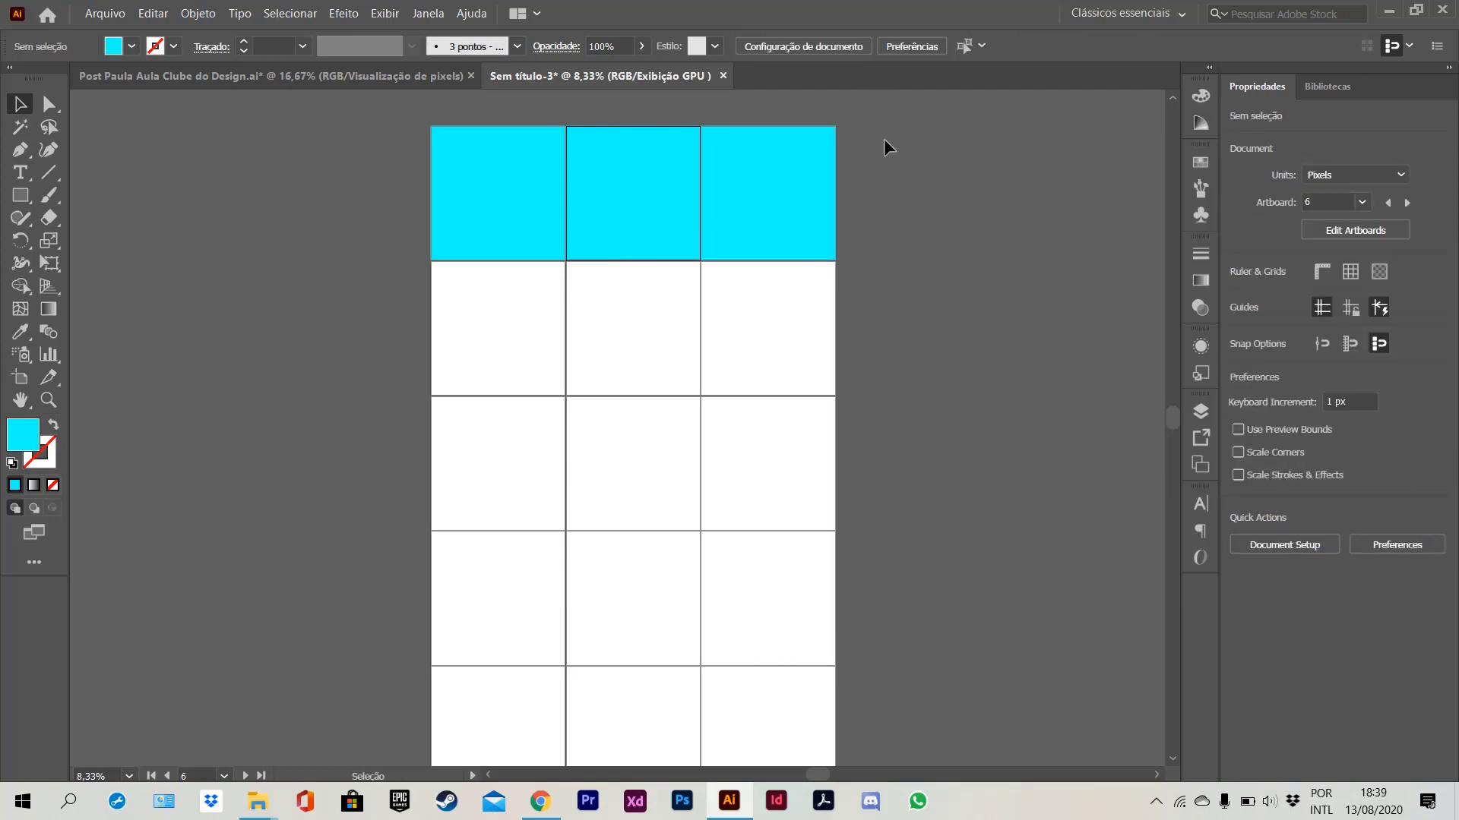
{"action": "left_click", "coordinate": [767, 144]}
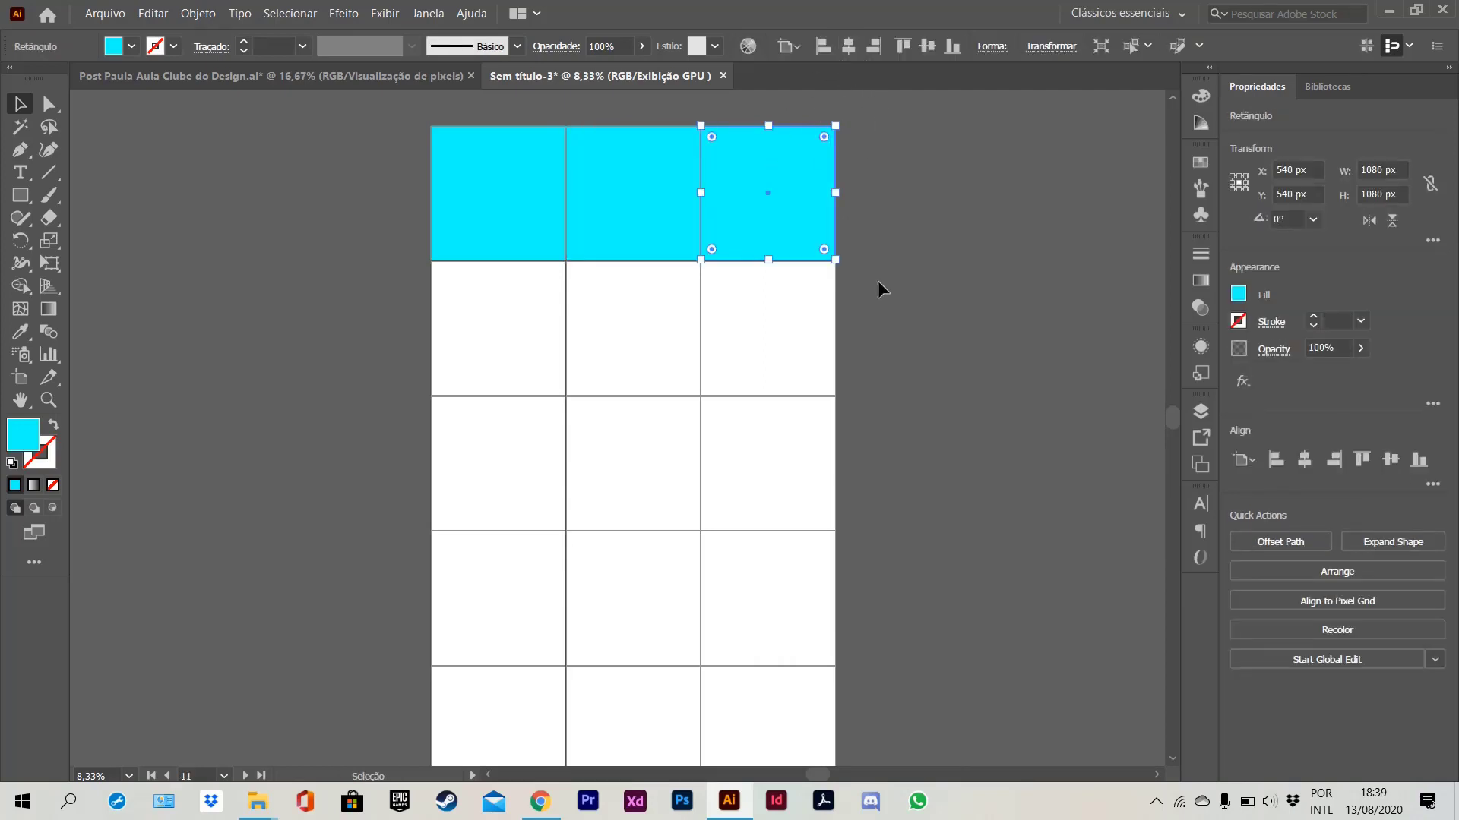
{"action": "left_click", "coordinate": [904, 229]}
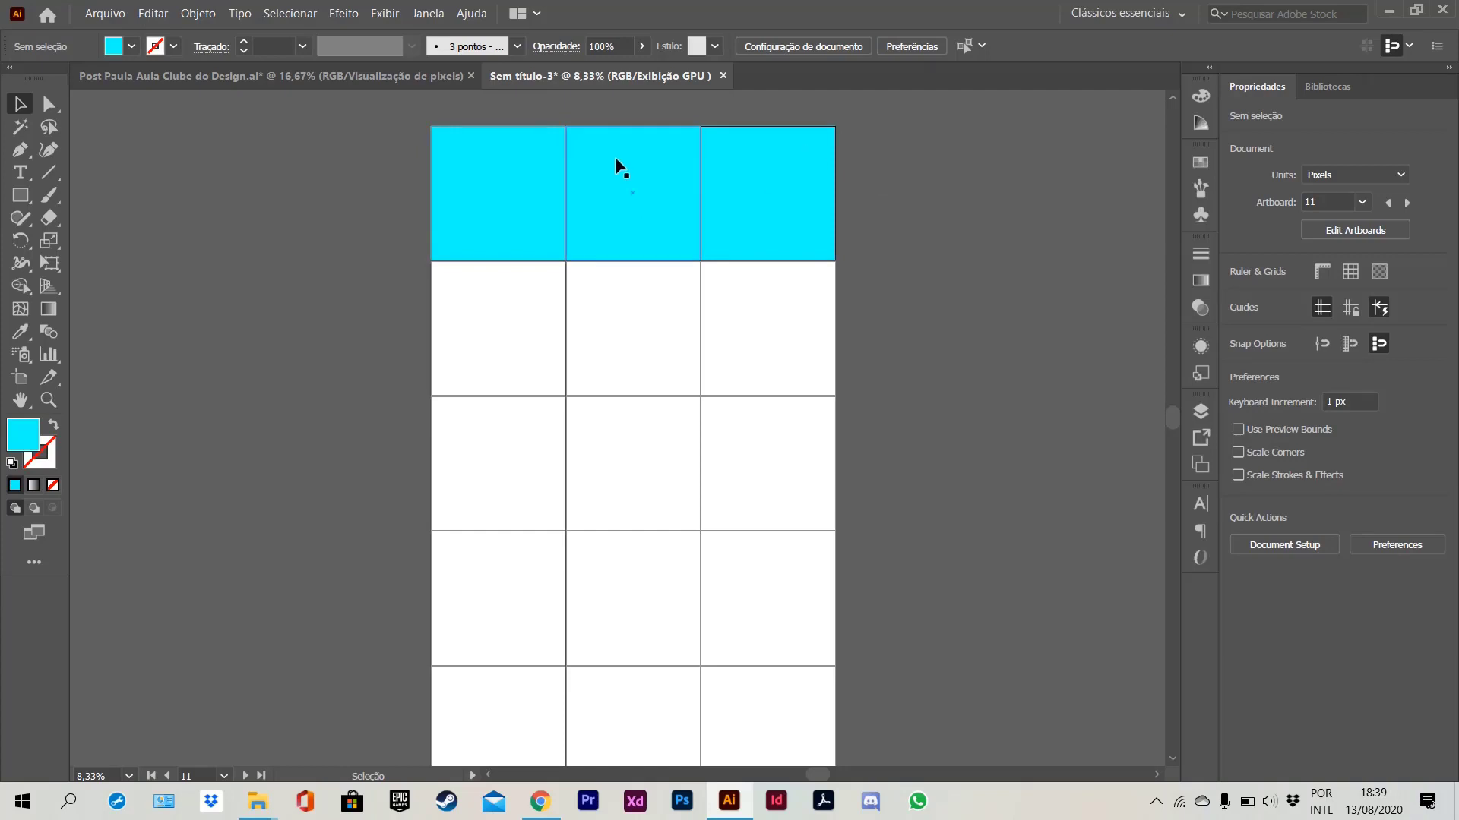
- Copy the tree logo from the other open document into the new one and centre it on the third cyan square
{"action": "left_click", "coordinate": [361, 79]}
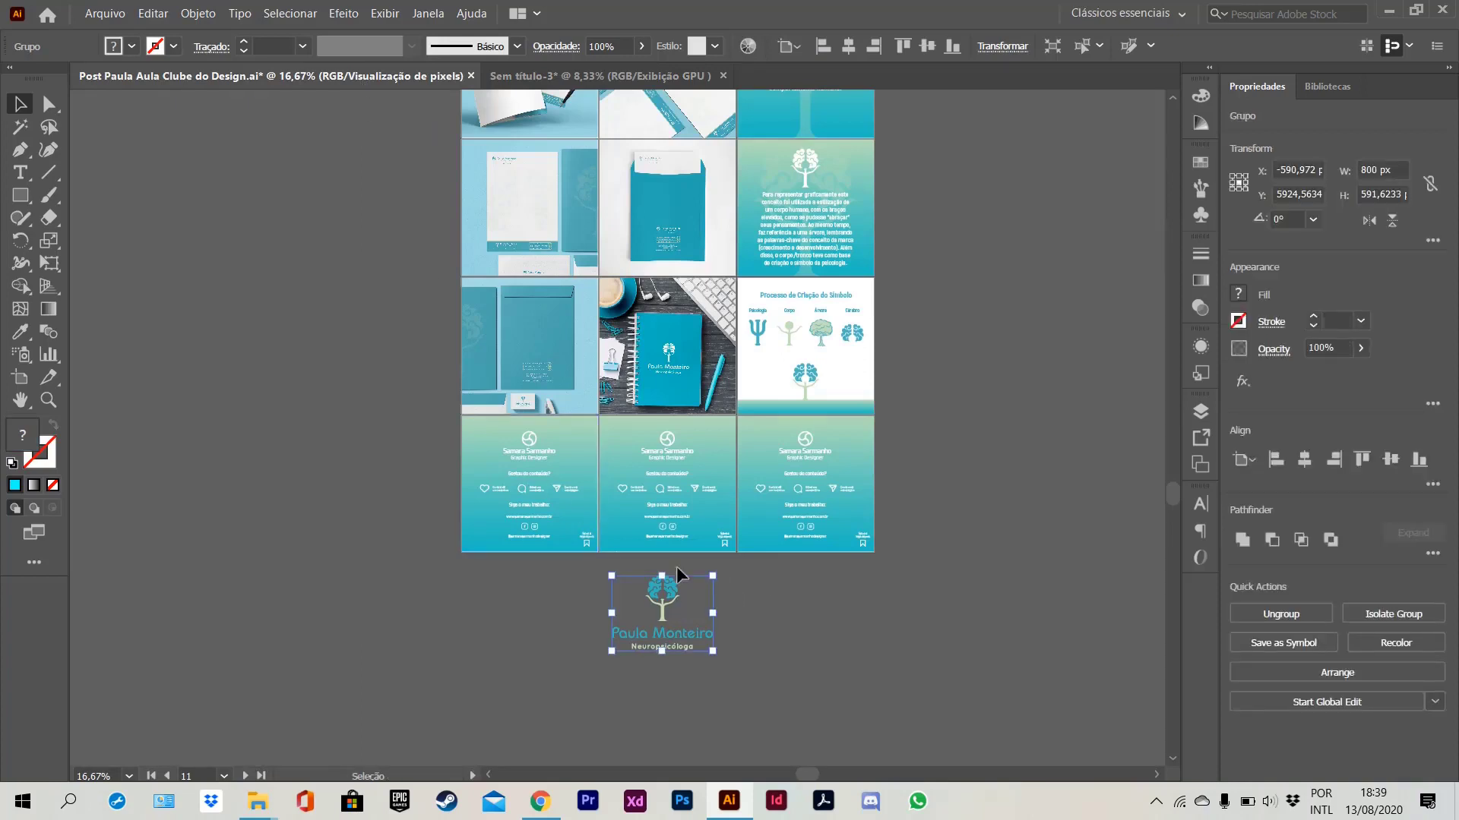
{"action": "left_click", "coordinate": [539, 79]}
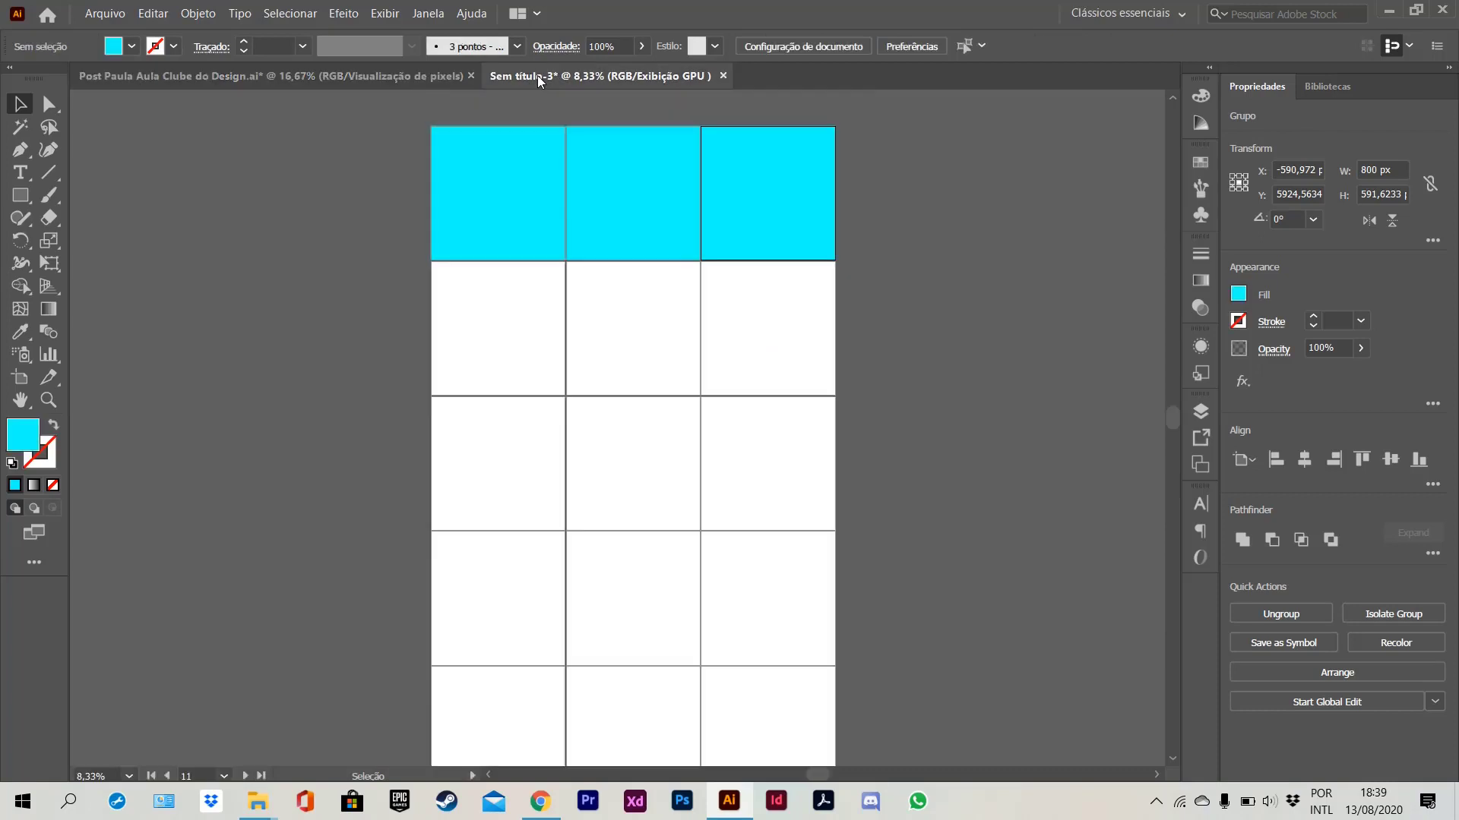
{"action": "key", "text": "ctrl+v"}
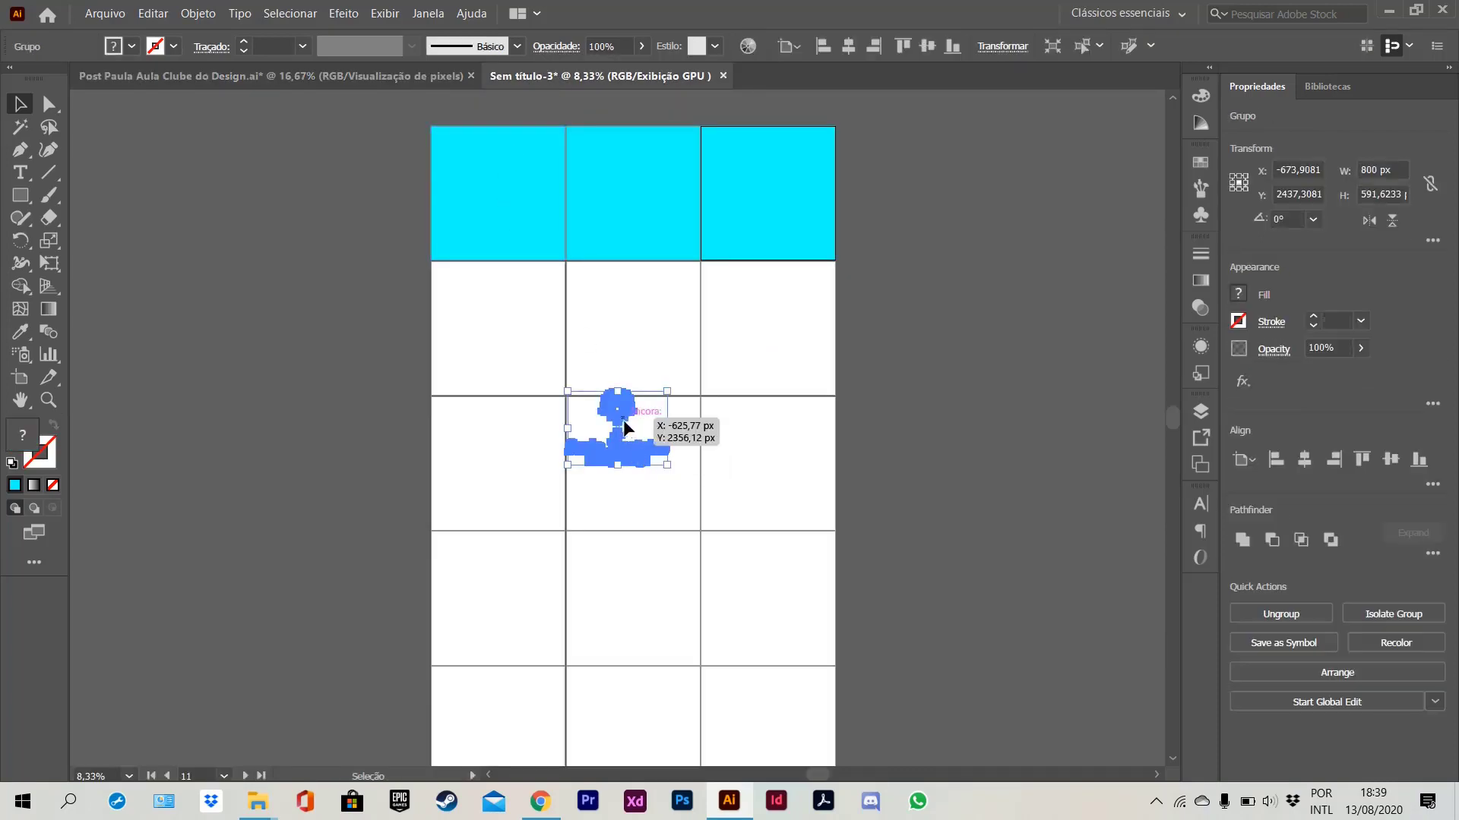
{"action": "left_click_drag", "start_coordinate": [623, 419], "coordinate": [775, 180]}
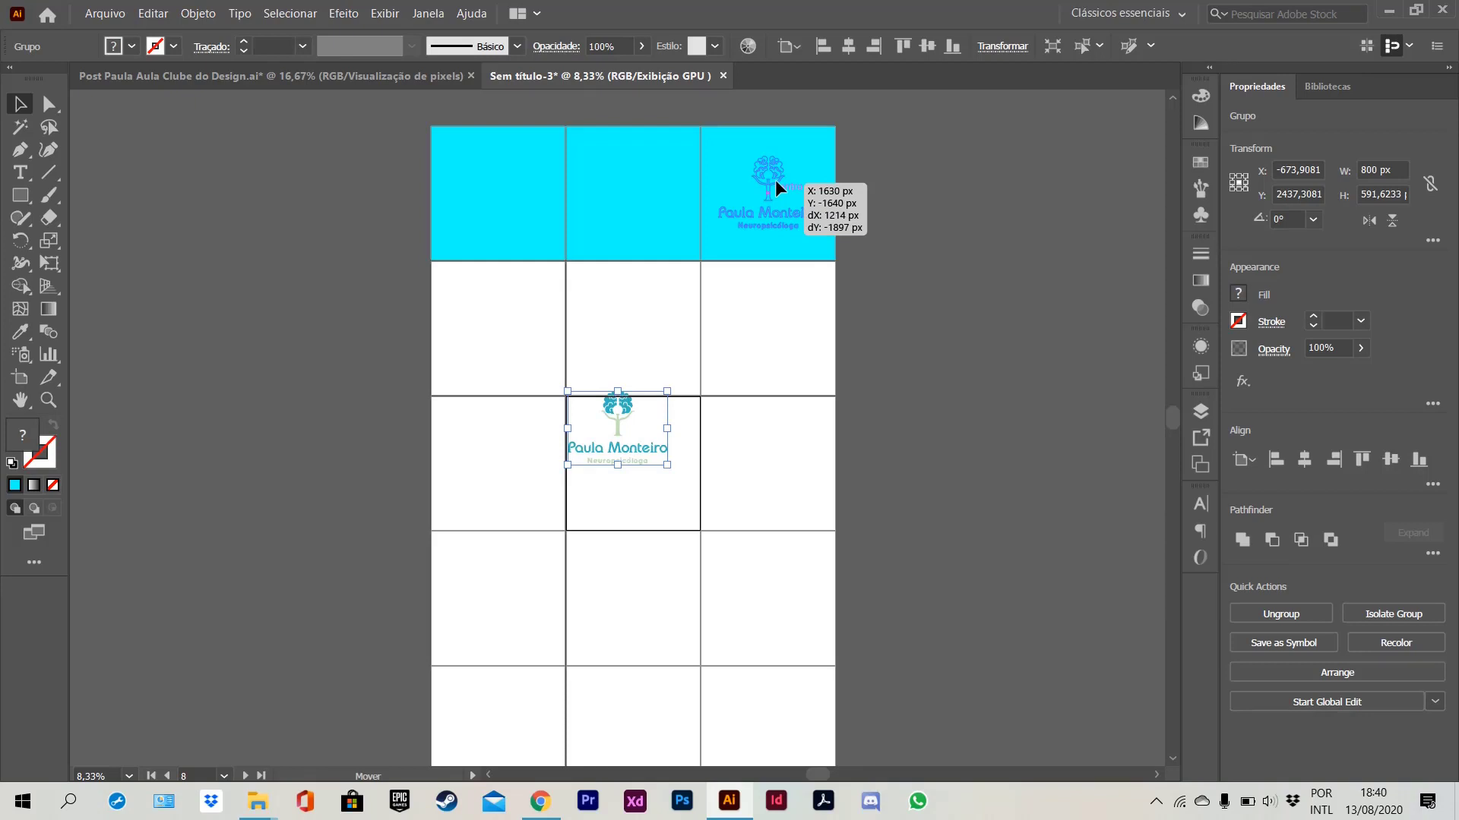
{"action": "left_click_drag", "start_coordinate": [777, 187], "coordinate": [778, 187]}
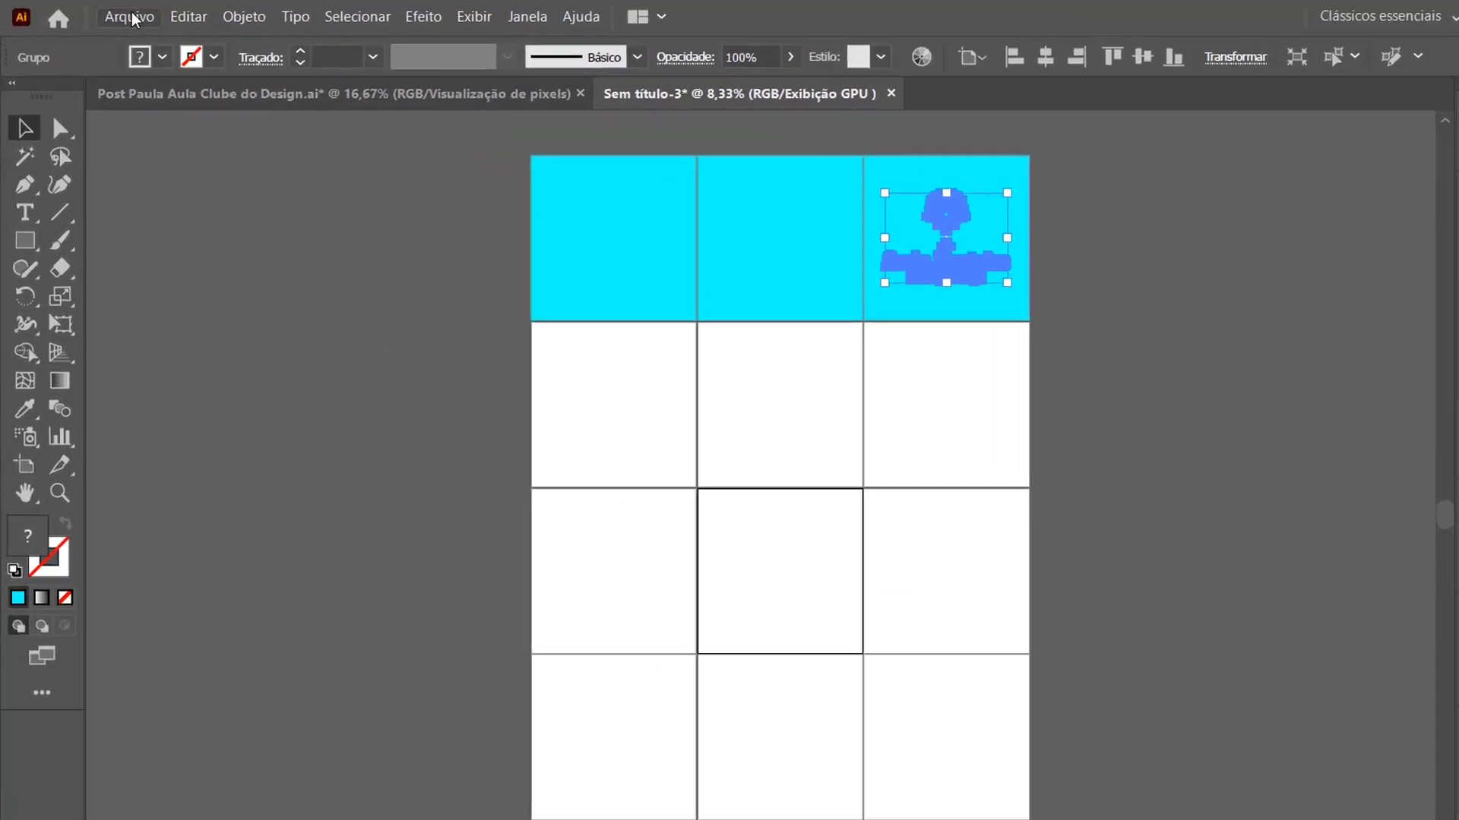
- Load all seven mockup images from the Aula Projetos no Instagram folder for placing
{"action": "left_click", "coordinate": [107, 14]}
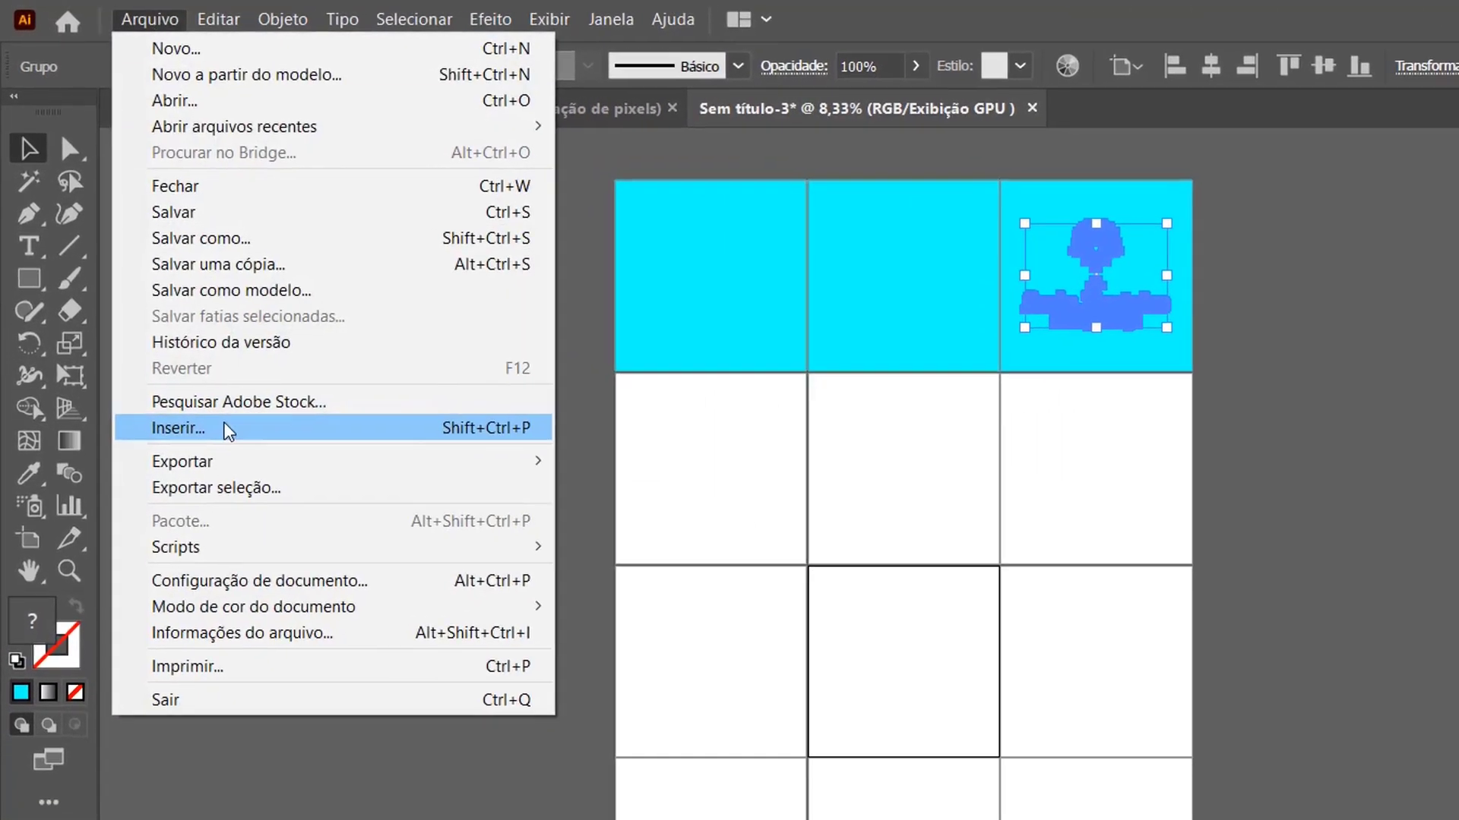
{"action": "left_click", "coordinate": [227, 438]}
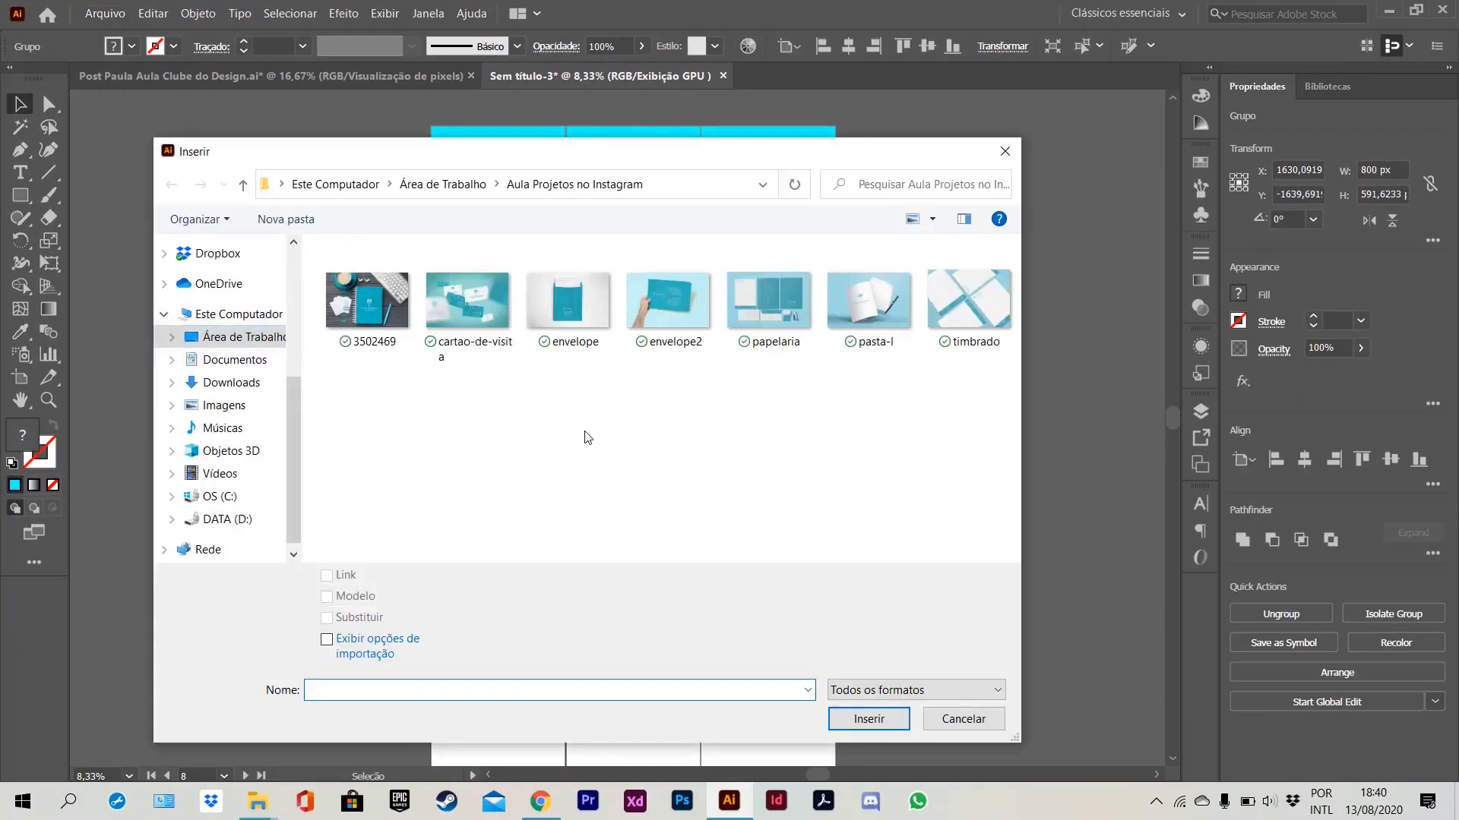
{"action": "left_click_drag", "start_coordinate": [383, 392], "coordinate": [985, 297]}
{"action": "left_click", "coordinate": [872, 718]}
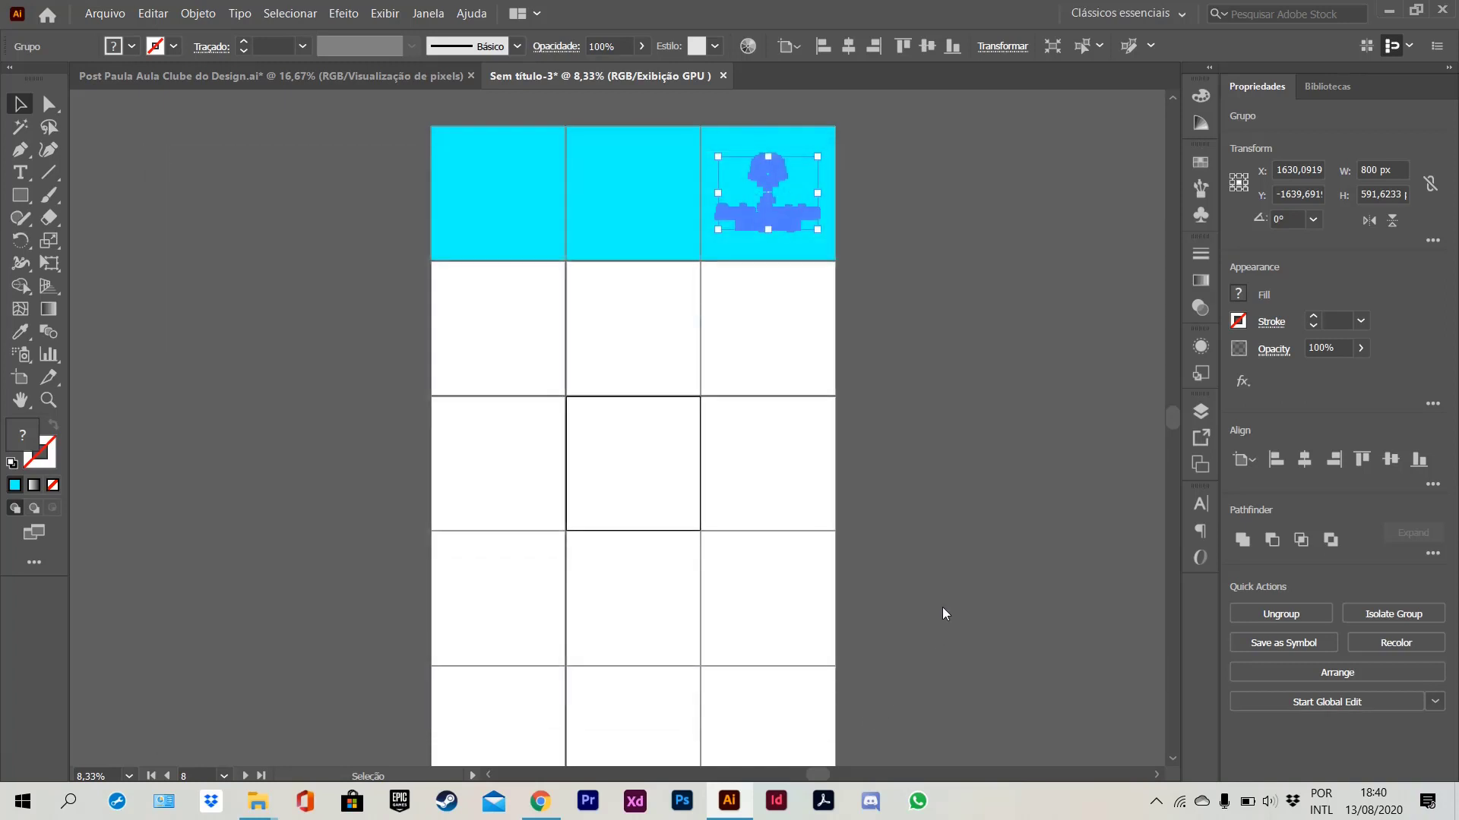
- Place the seven loaded mockup images one by one around both sides of the artboard grid
{"action": "left_click", "coordinate": [983, 368]}
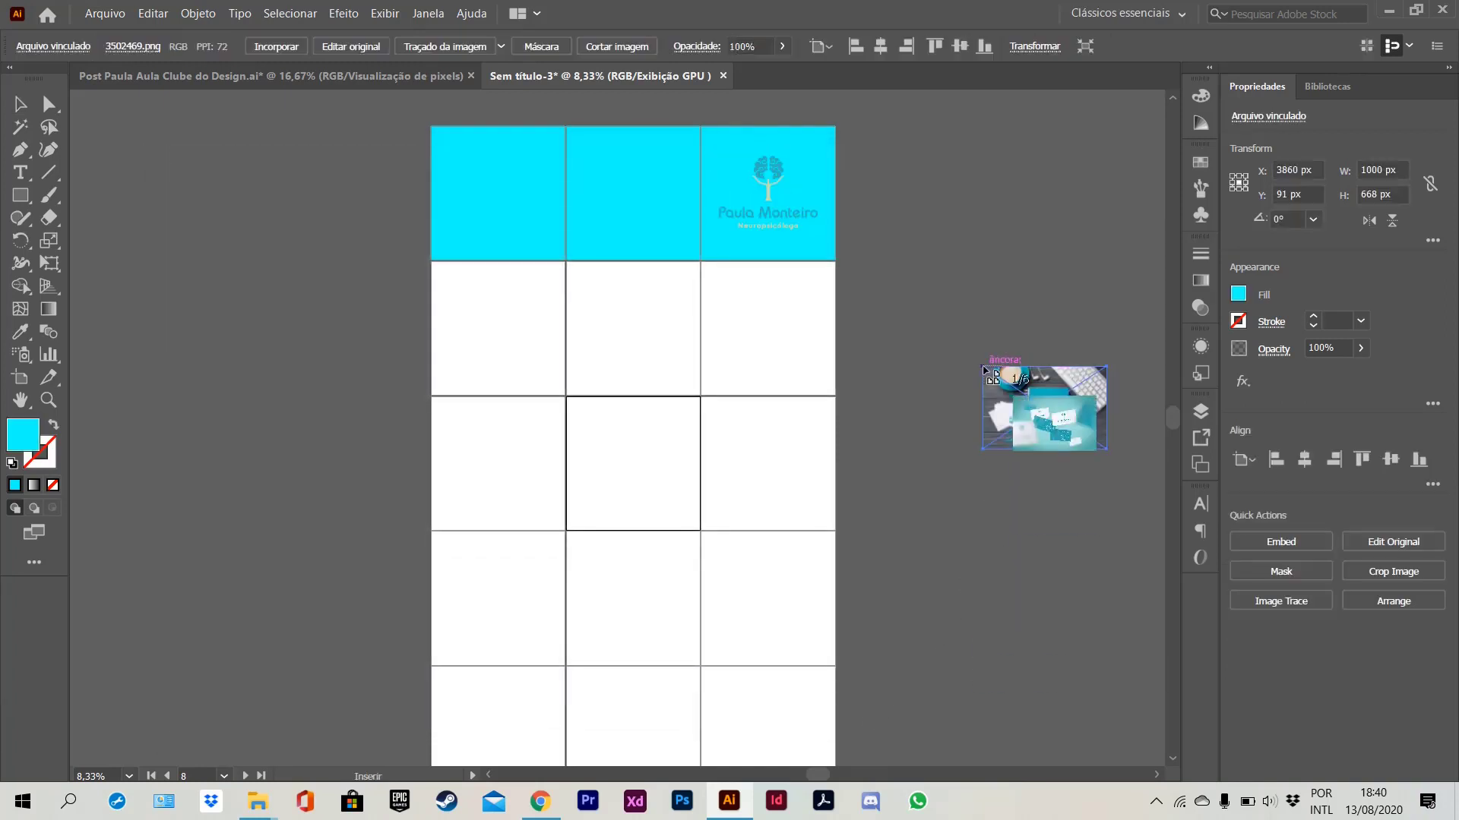
{"action": "left_click", "coordinate": [994, 286]}
{"action": "left_click", "coordinate": [1010, 576]}
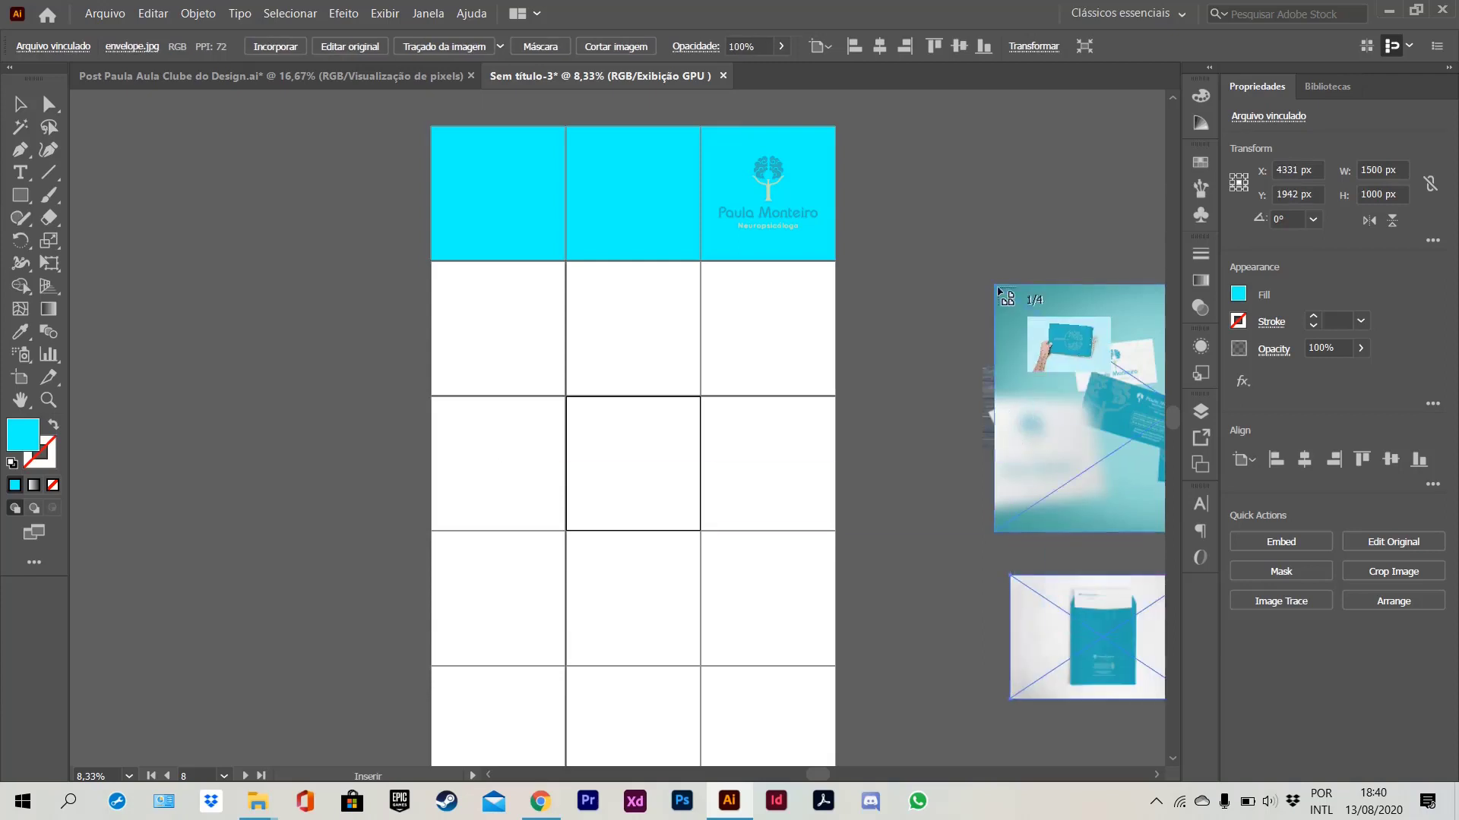
{"action": "left_click", "coordinate": [1000, 193]}
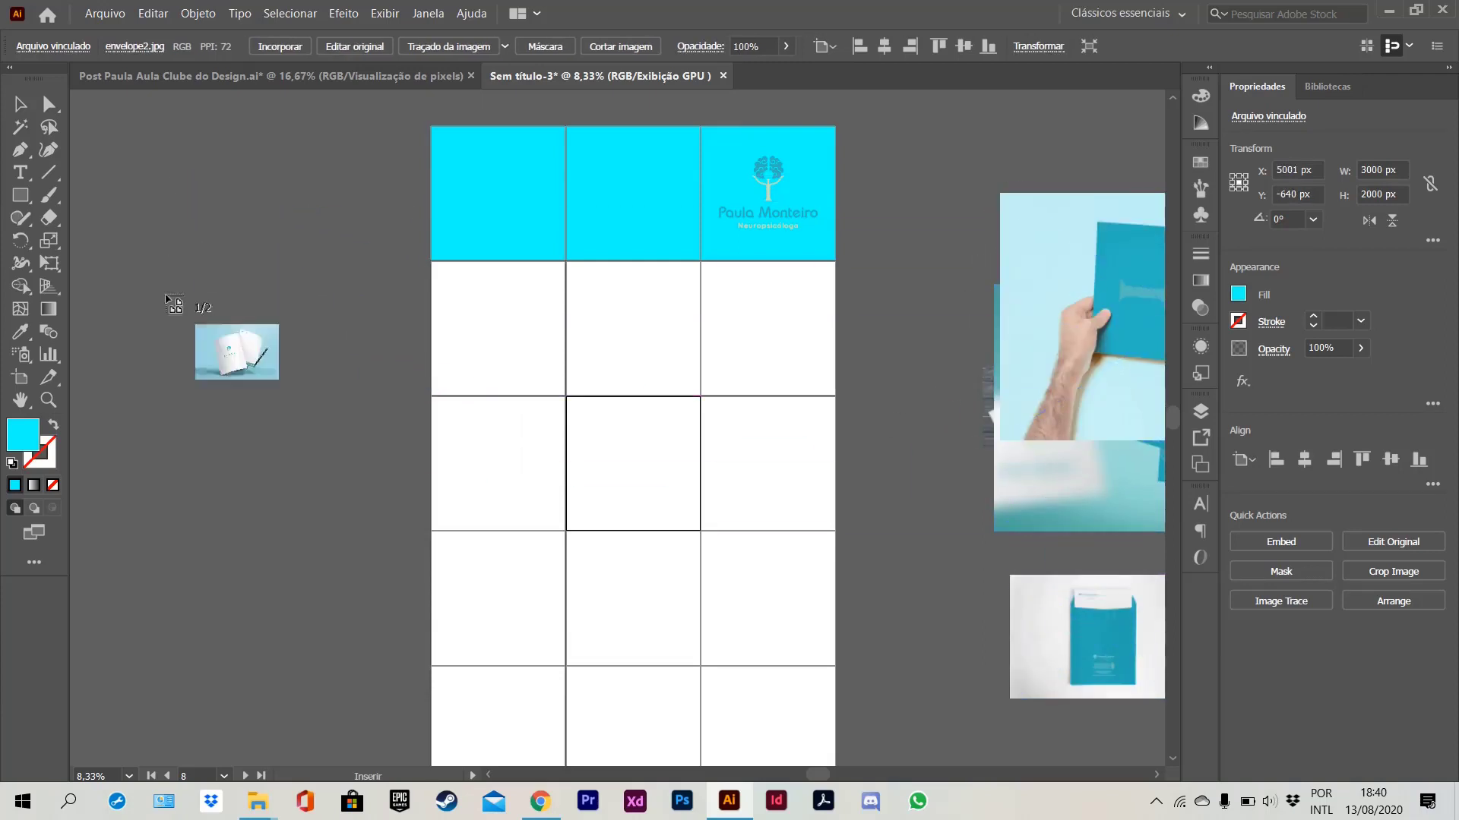
{"action": "left_click", "coordinate": [169, 175]}
{"action": "left_click", "coordinate": [157, 598]}
{"action": "left_click", "coordinate": [115, 544]}
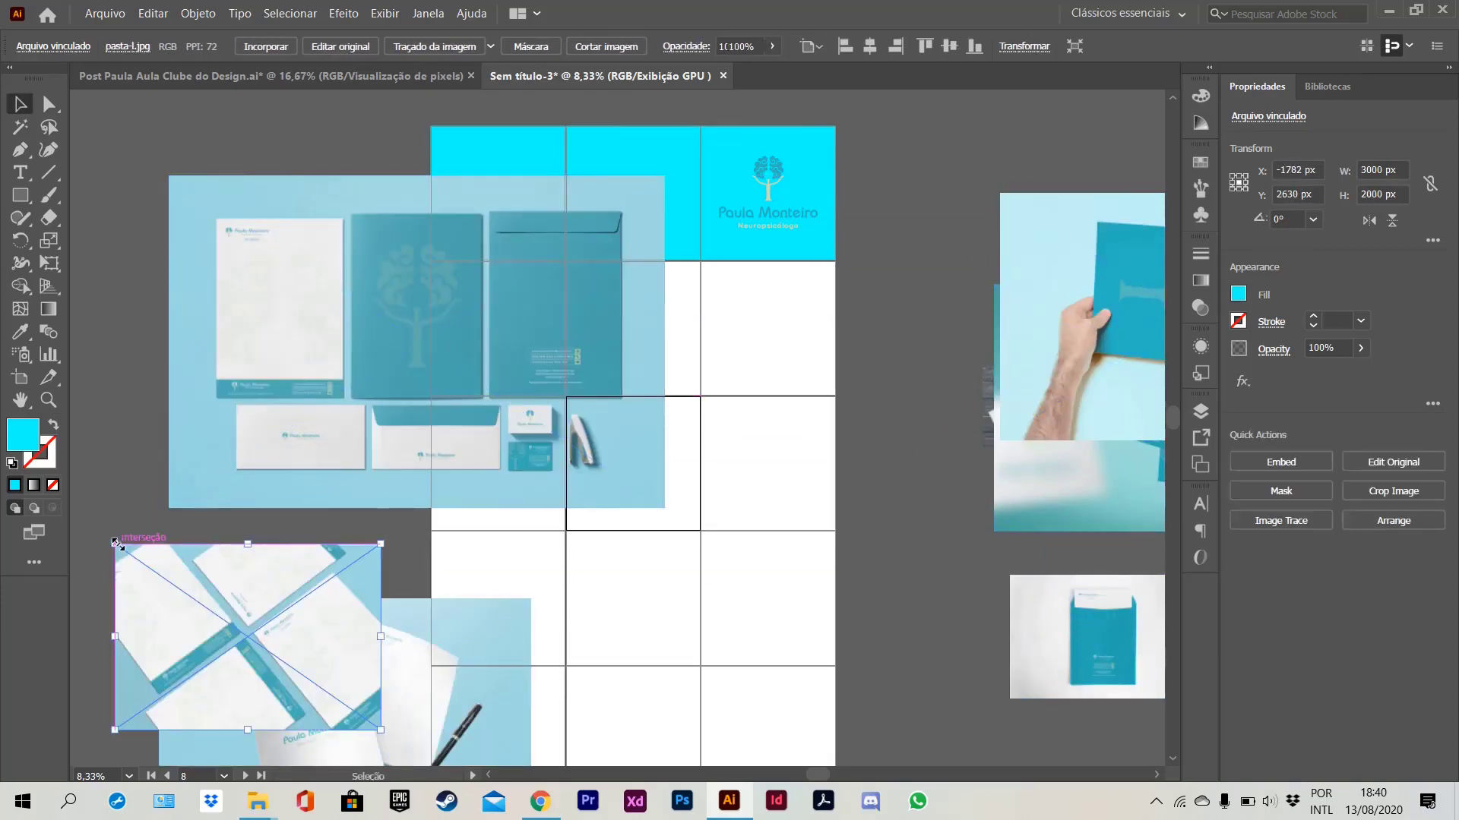
- Move the stationery set, letterhead and open folder mockups away from the artboard grid so they no longer overlap it
{"action": "left_click", "coordinate": [300, 322]}
{"action": "left_click_drag", "start_coordinate": [299, 322], "coordinate": [135, 246]}
{"action": "left_click_drag", "start_coordinate": [346, 714], "coordinate": [188, 667]}
{"action": "left_click_drag", "start_coordinate": [432, 638], "coordinate": [254, 645]}
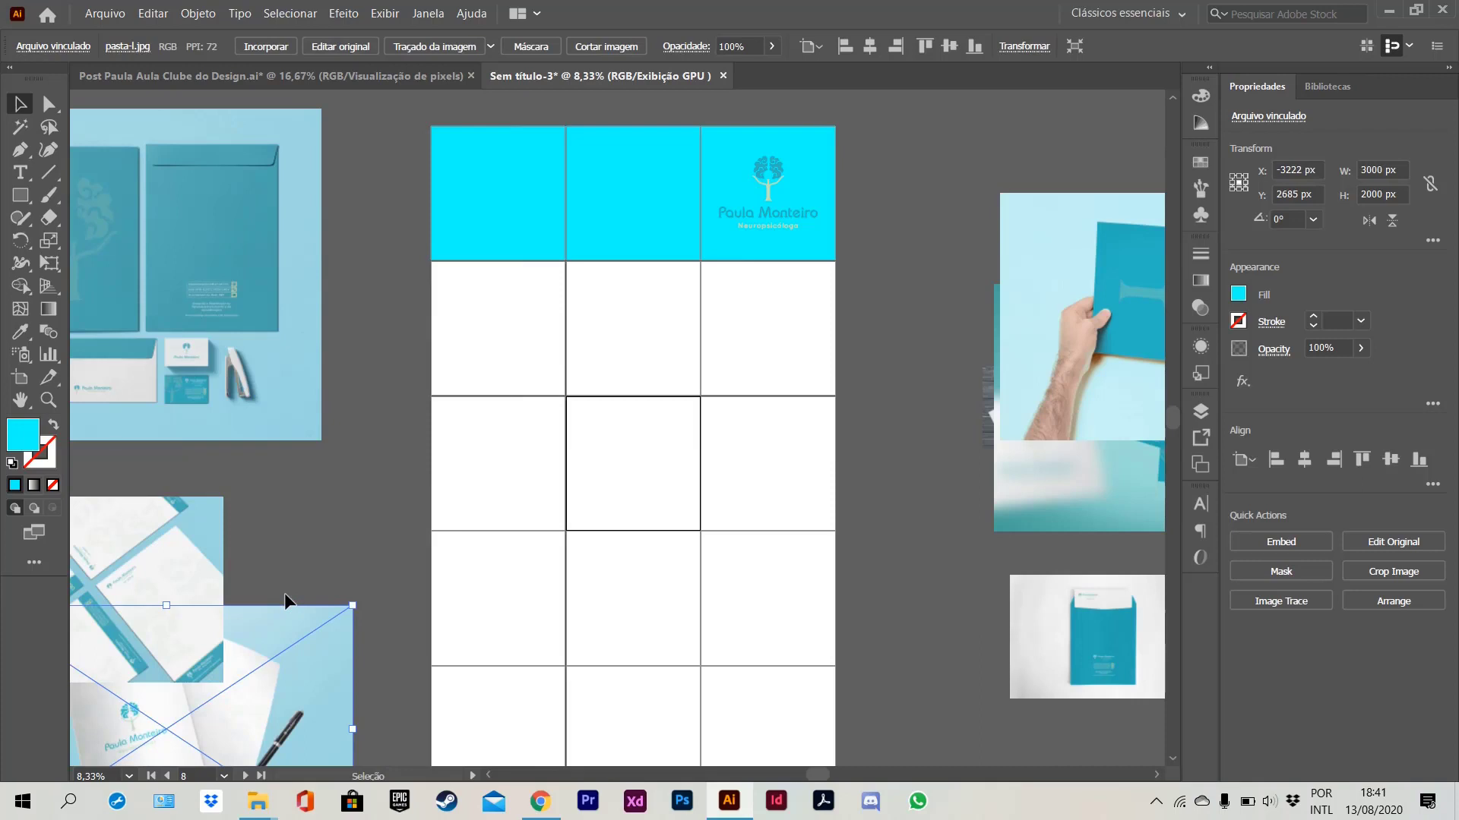
- Move the business card mockup over the first two top-row artboards and scale it down proportionally to span their combined width
{"action": "left_click_drag", "start_coordinate": [1117, 514], "coordinate": [701, 272]}
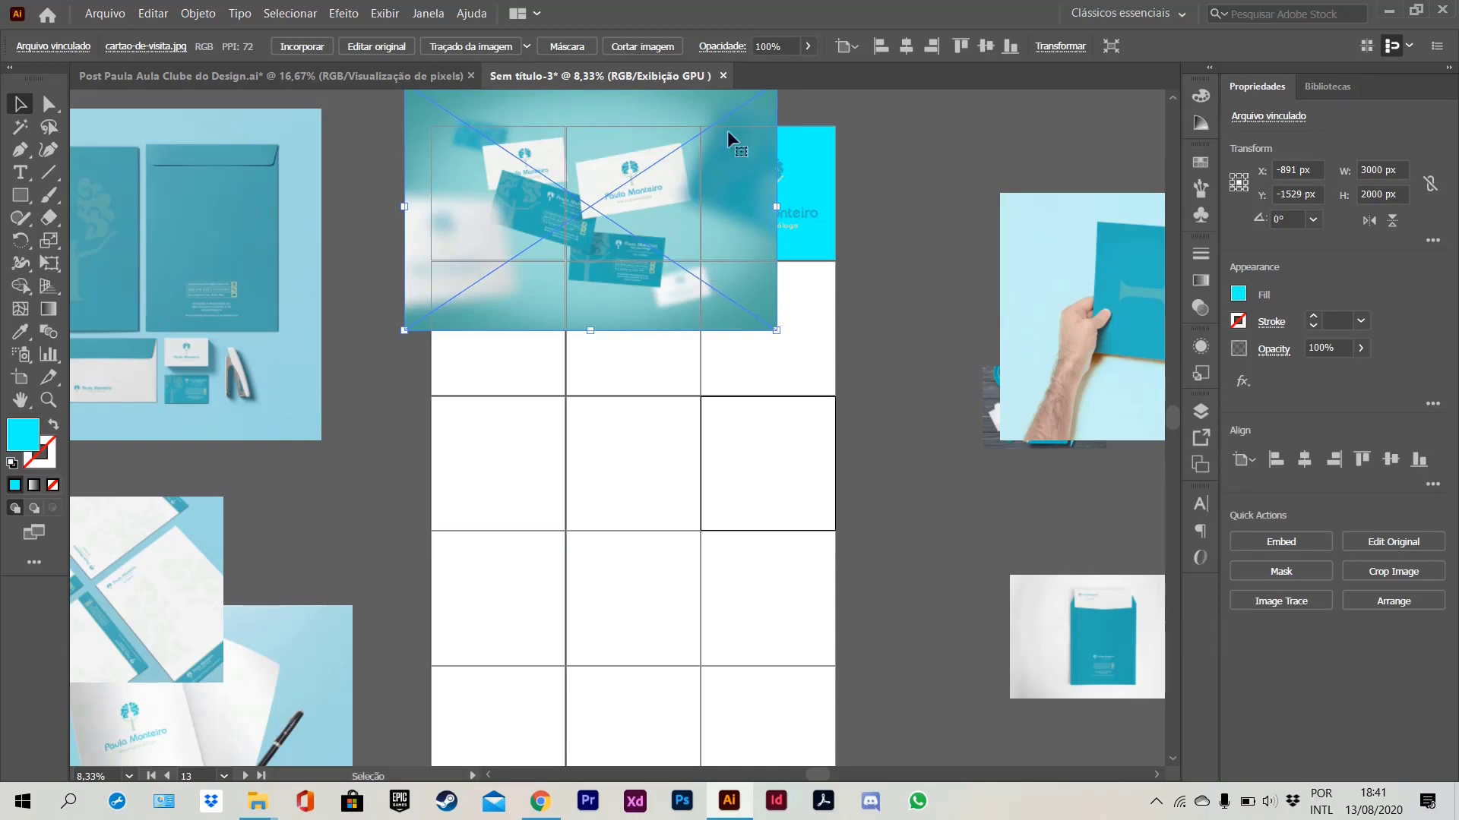
{"action": "left_click_drag", "start_coordinate": [694, 108], "coordinate": [658, 110]}
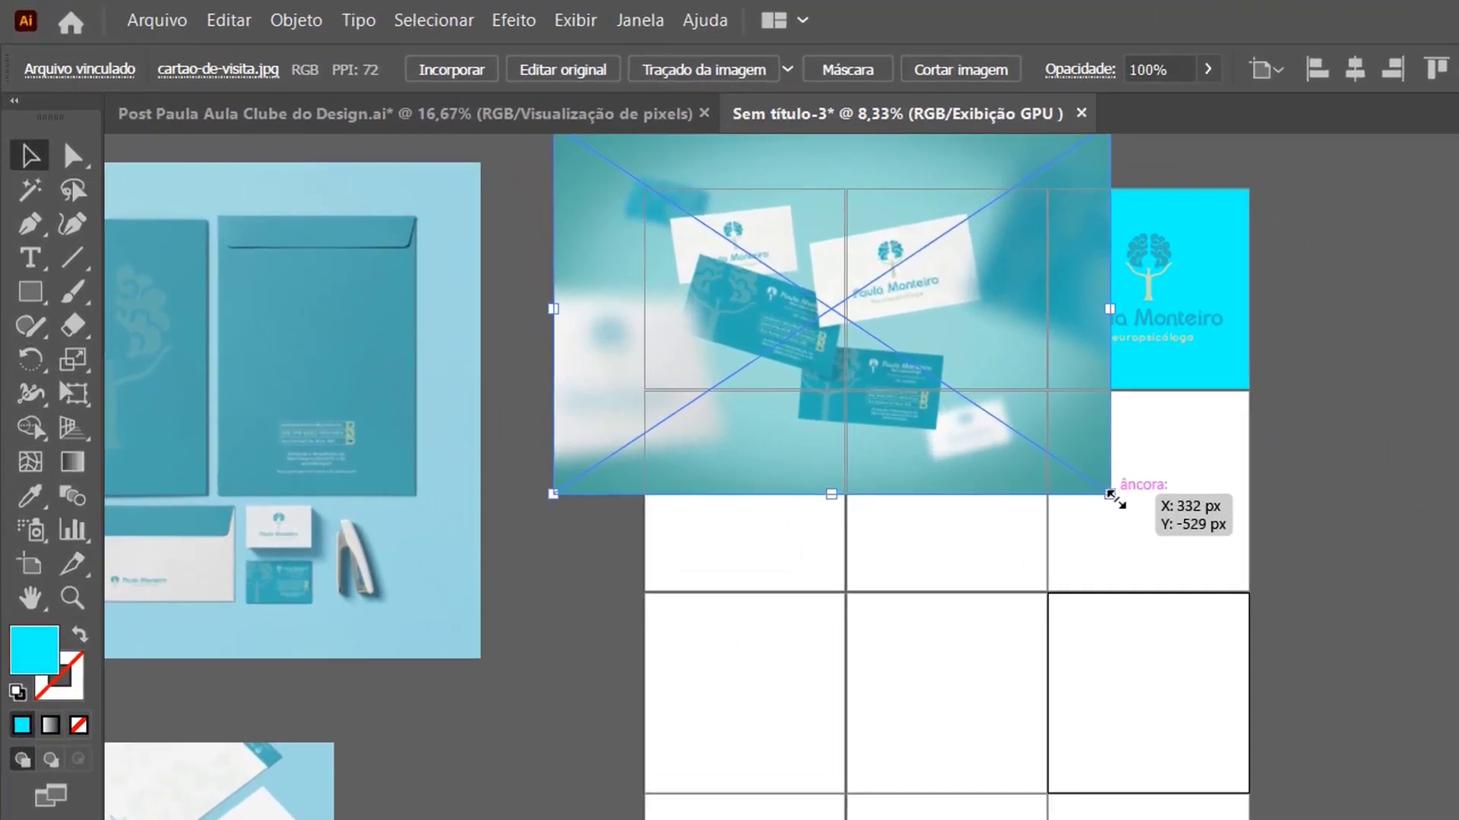
{"action": "left_click_drag", "start_coordinate": [1113, 498], "coordinate": [1049, 454]}
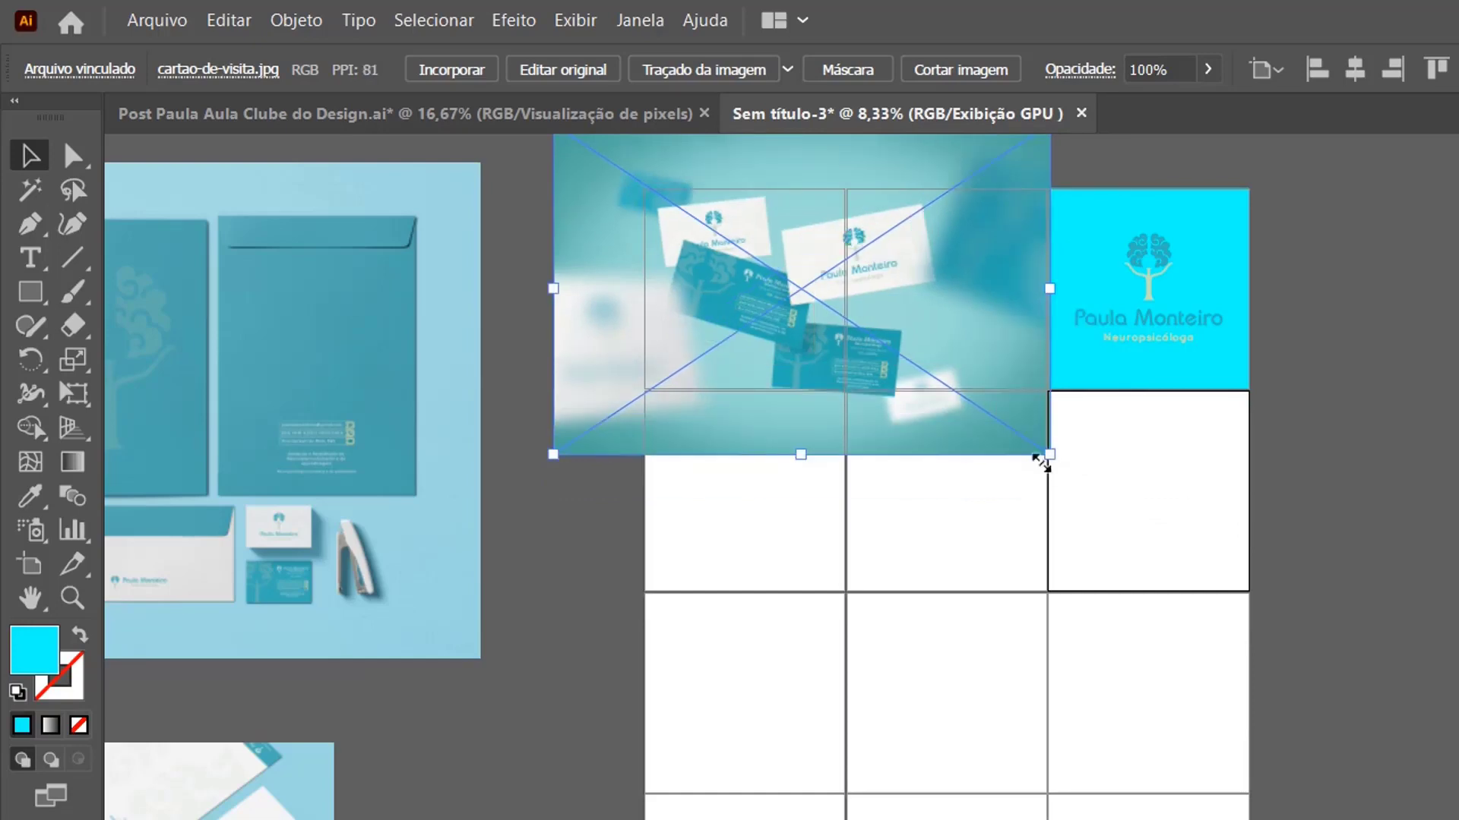
{"action": "left_click_drag", "start_coordinate": [554, 456], "coordinate": [640, 423]}
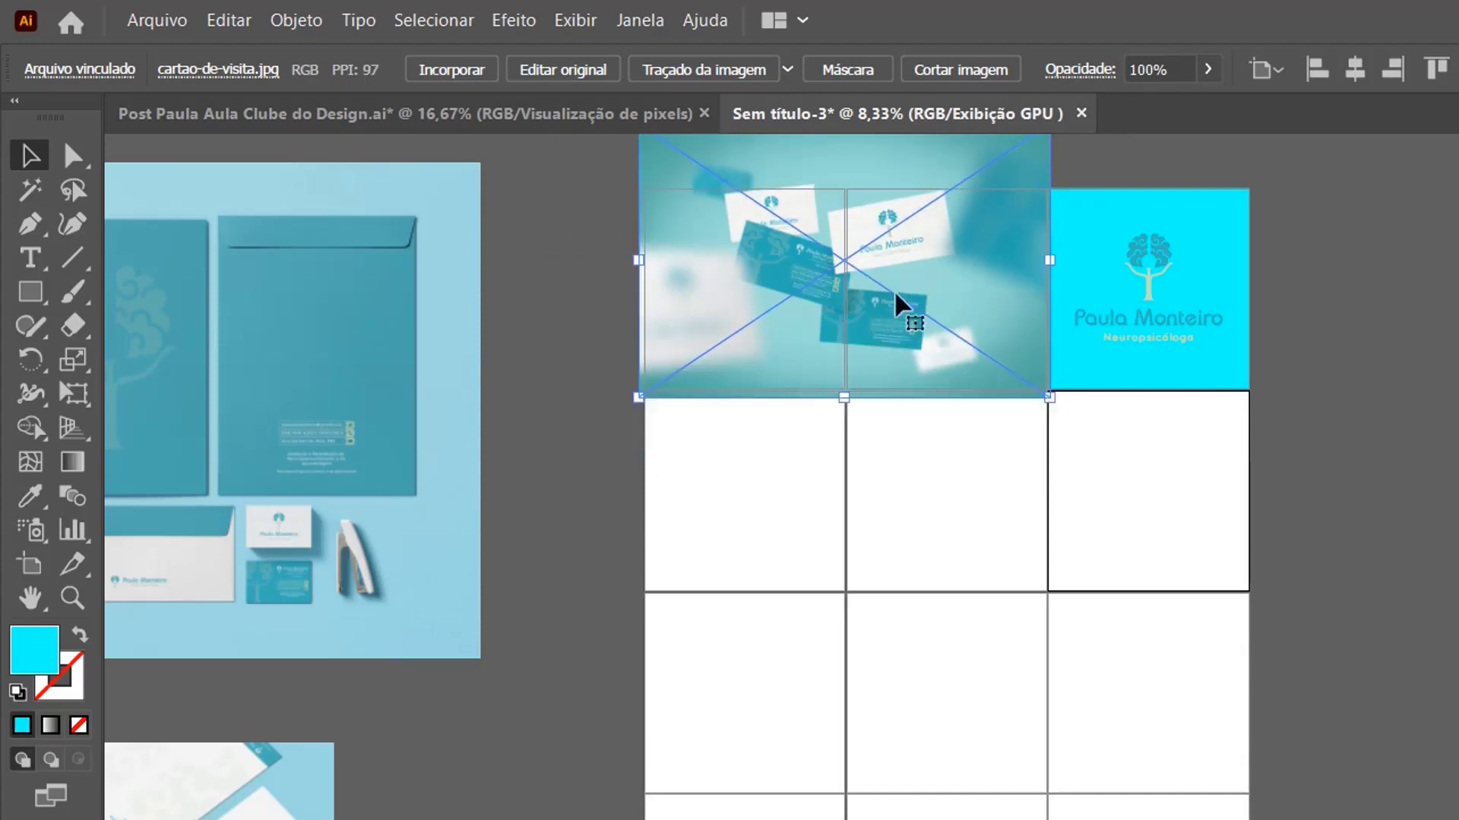
{"action": "left_click_drag", "start_coordinate": [936, 186], "coordinate": [953, 226]}
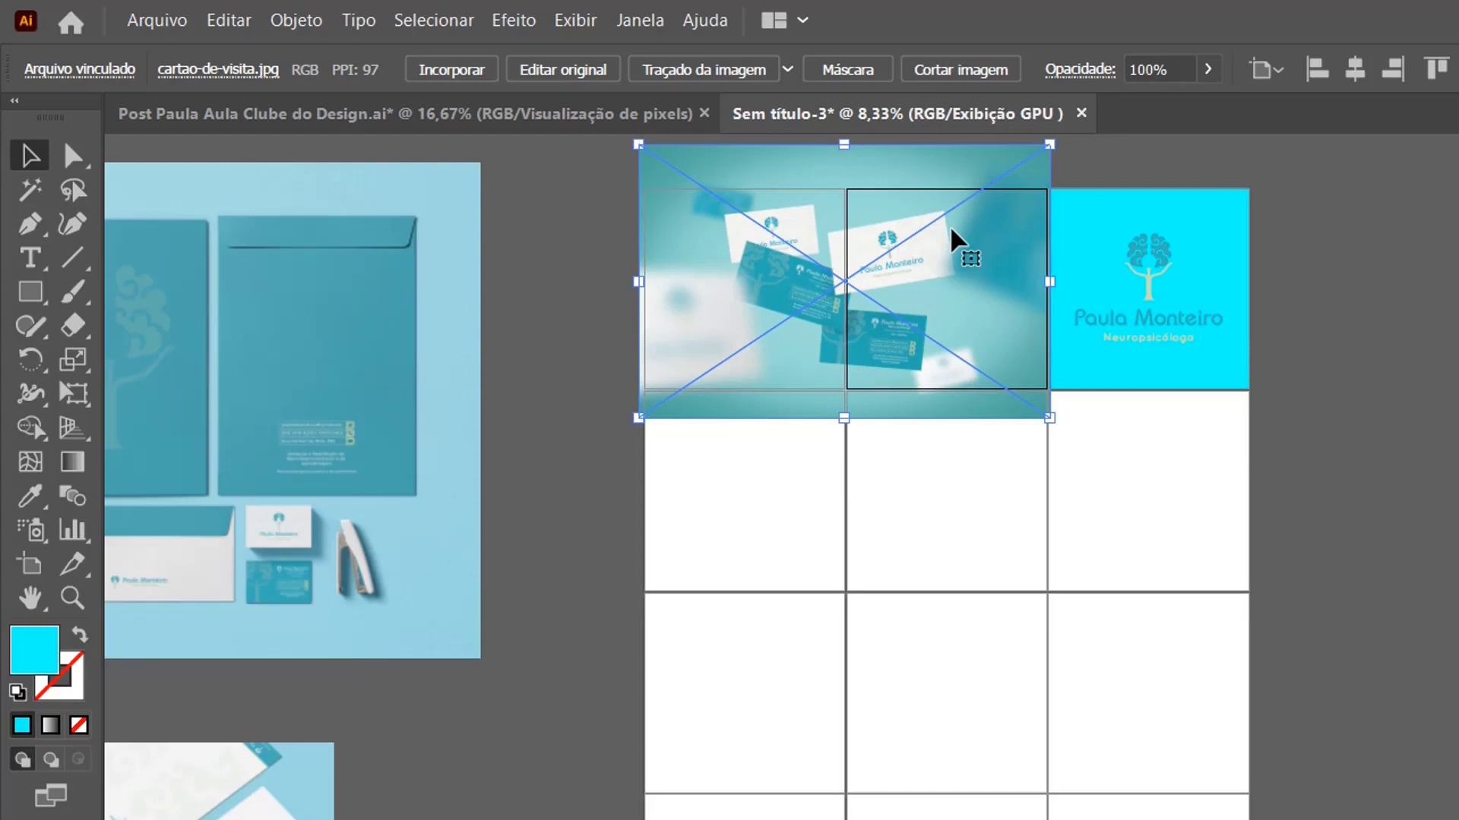
{"action": "left_click_drag", "start_coordinate": [955, 241], "coordinate": [958, 241]}
- Paste a copy of the business card image in front of the original and send both copies behind the cyan squares
{"action": "left_click_drag", "start_coordinate": [582, 156], "coordinate": [1107, 179]}
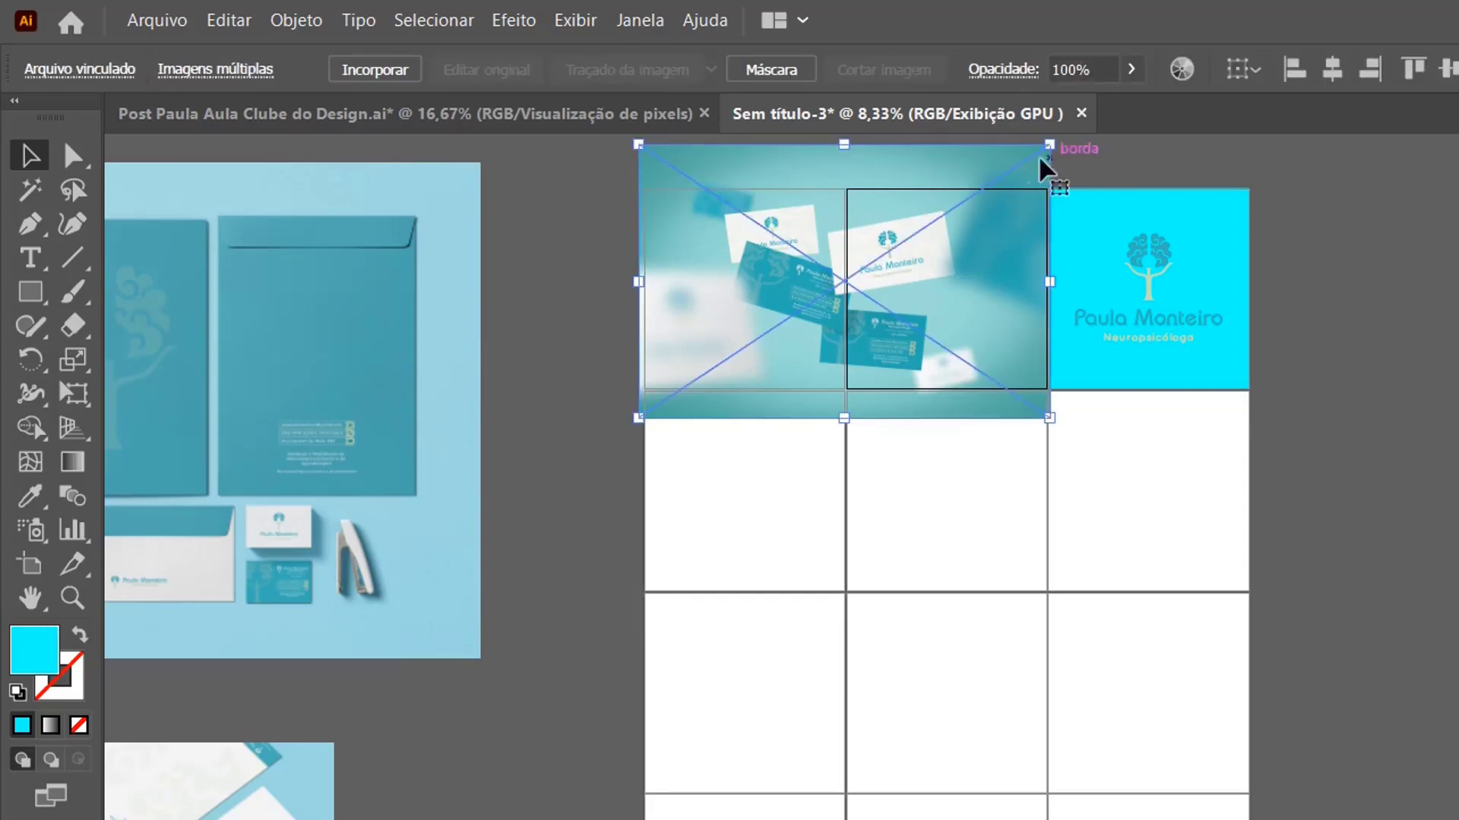
{"action": "right_click", "coordinate": [1018, 167]}
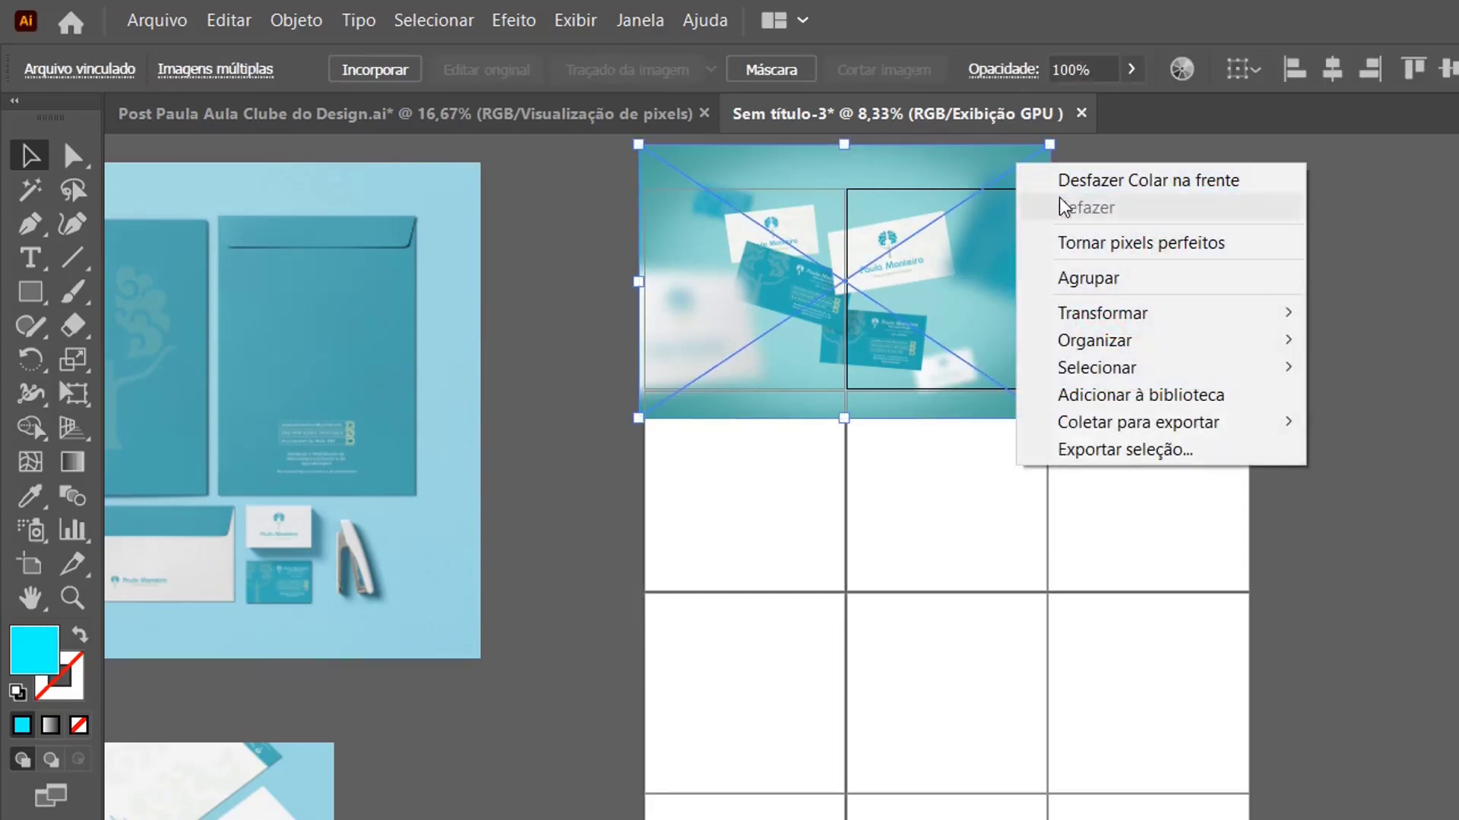
{"action": "mouse_move", "coordinate": [1111, 343]}
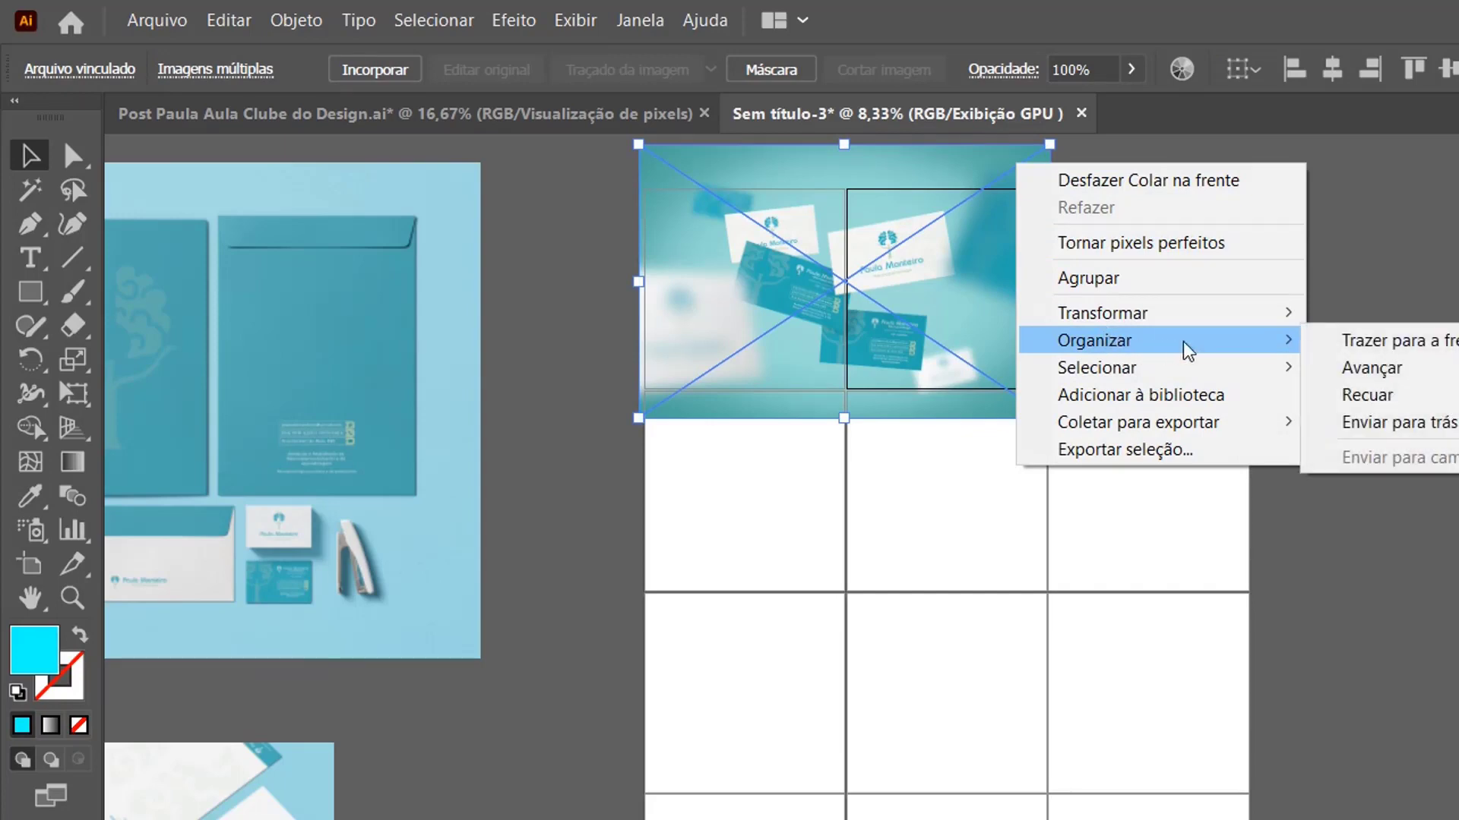
{"action": "left_click", "coordinate": [1400, 424]}
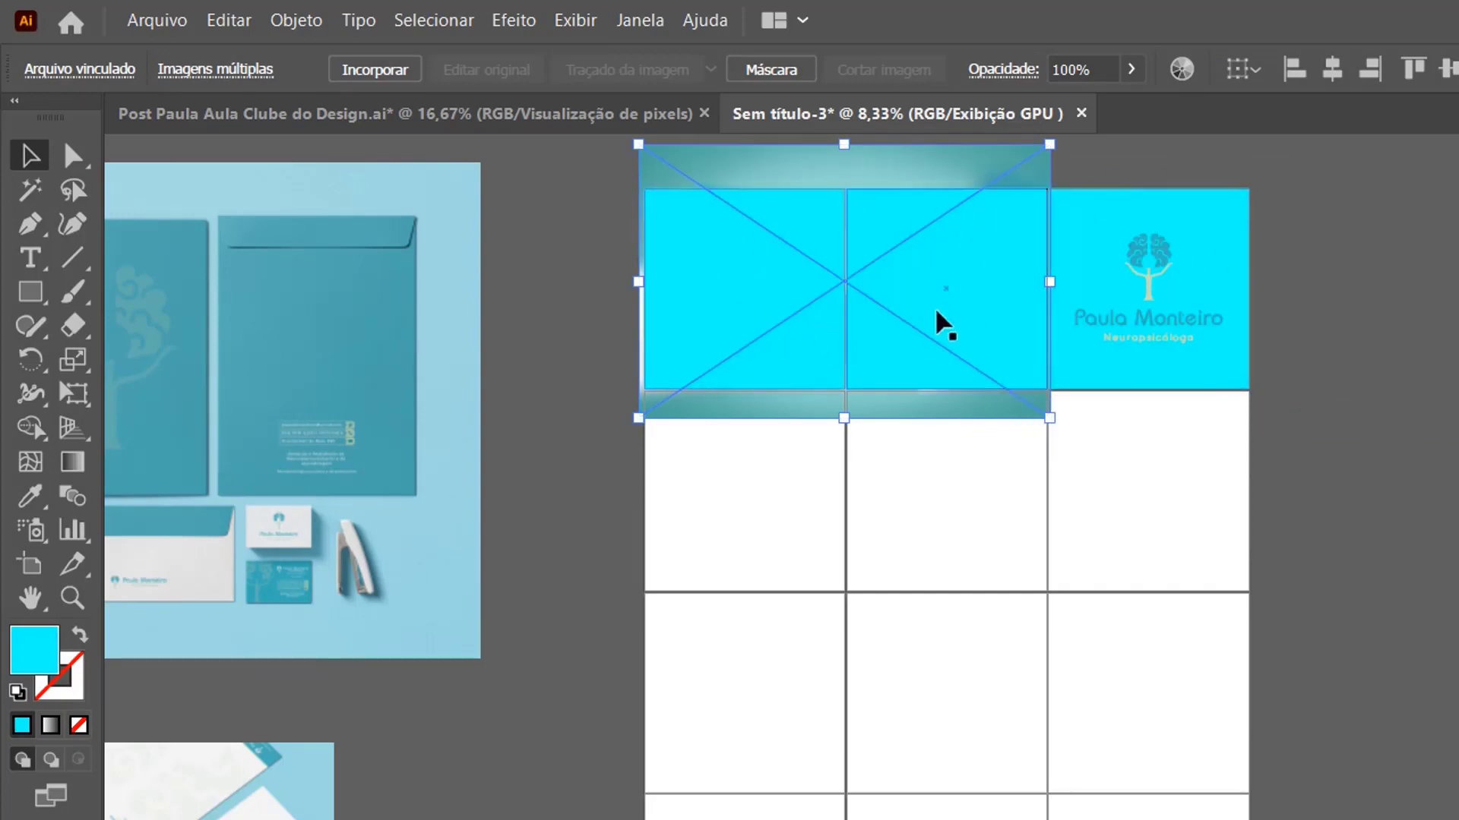
{"action": "left_click", "coordinate": [1156, 169]}
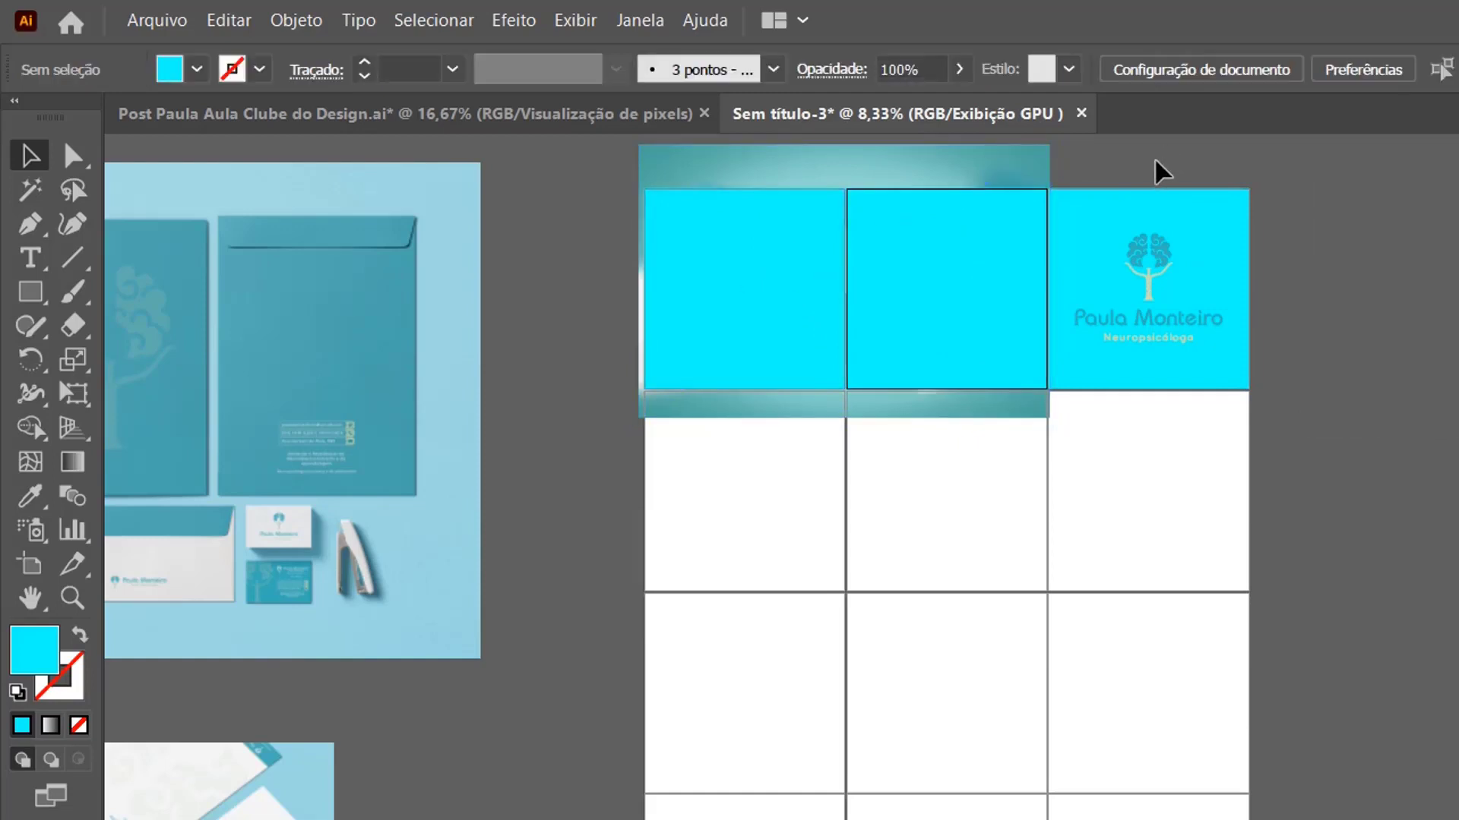
- Create a clipping mask from one business card image copy and the cyan square on the first top-row artboard
{"action": "left_click", "coordinate": [798, 166]}
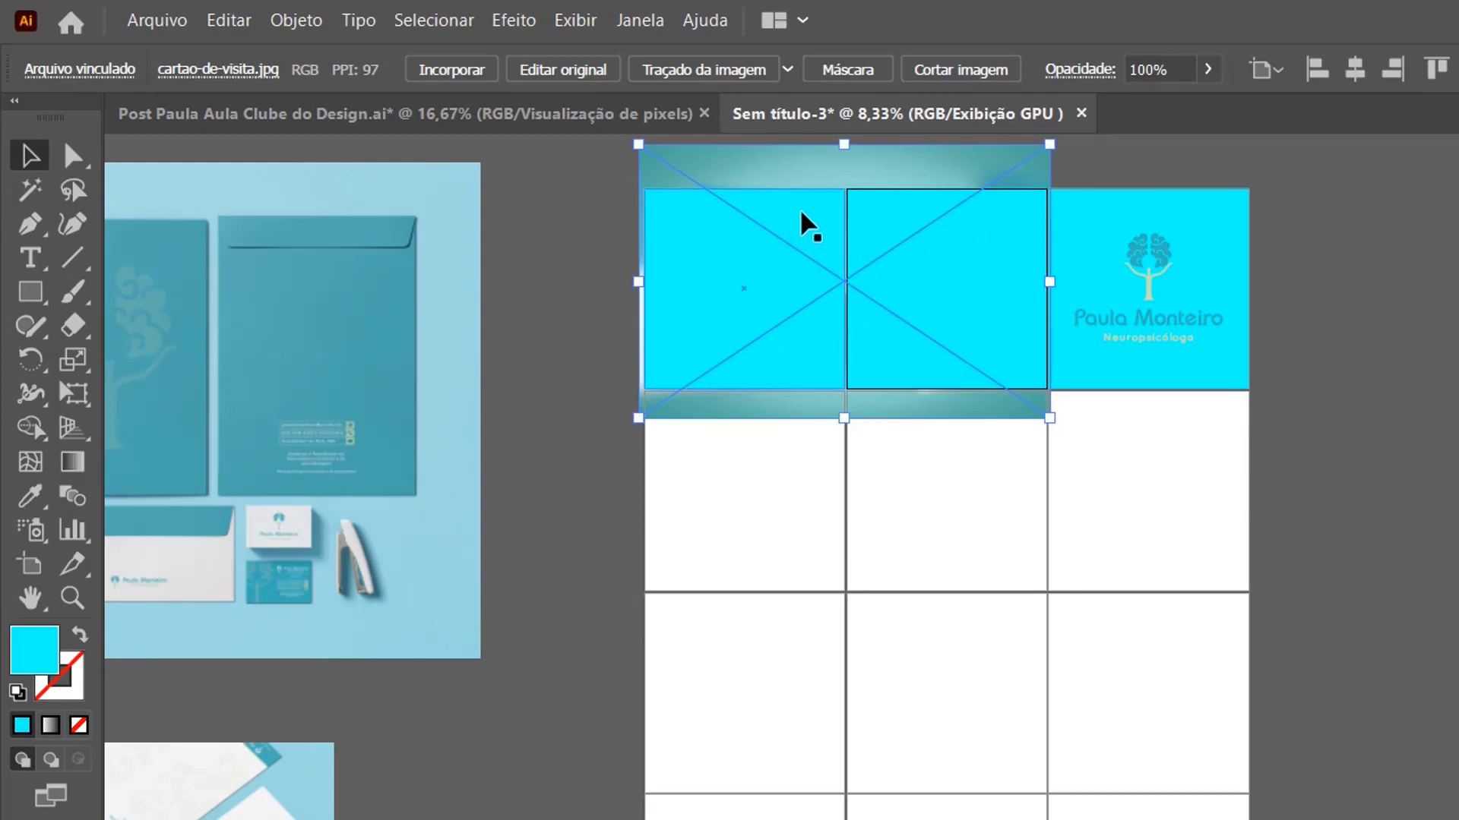
{"action": "left_click", "coordinate": [805, 224], "text": "shift"}
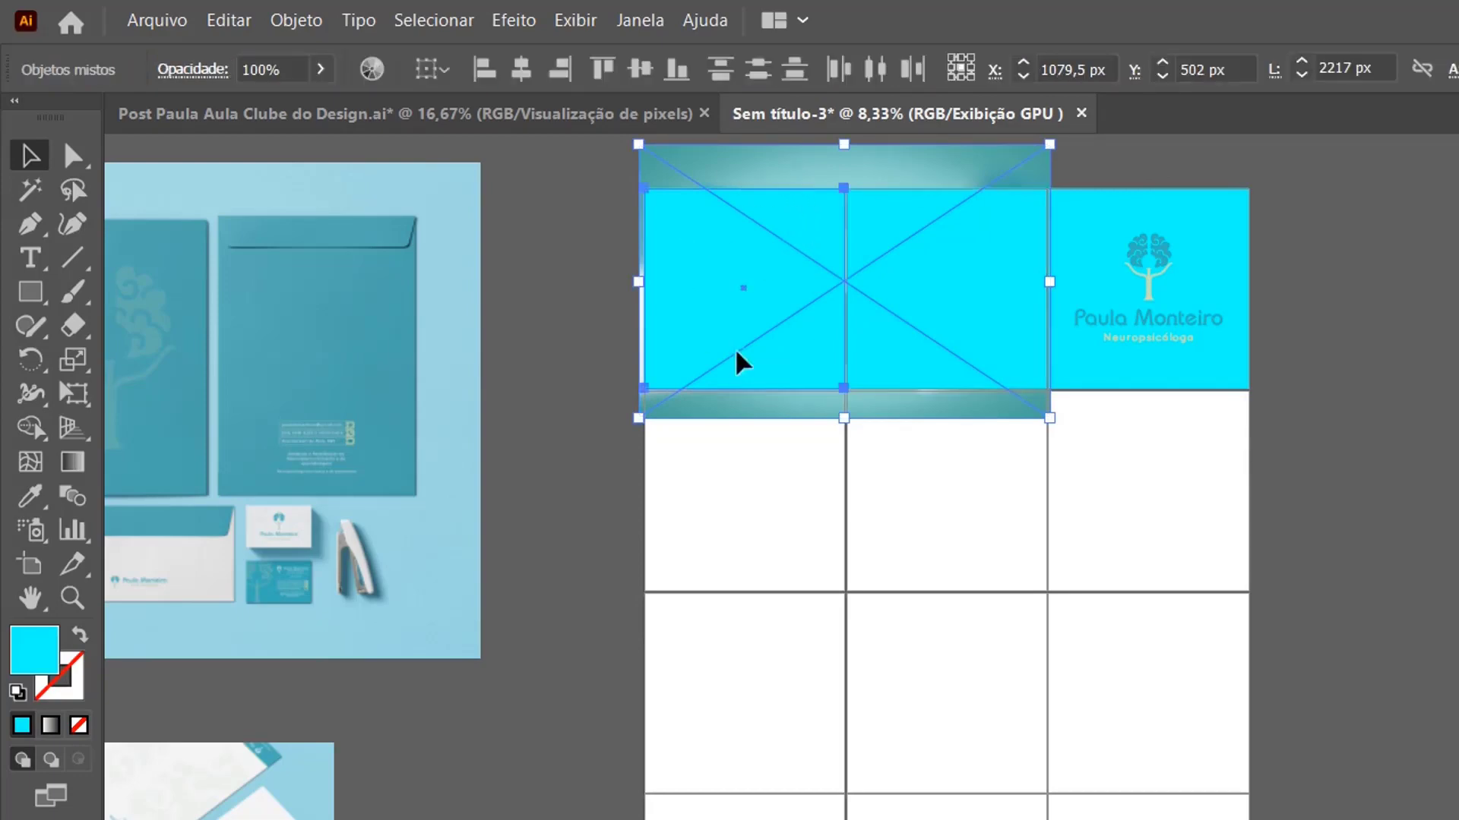
{"action": "right_click", "coordinate": [747, 251]}
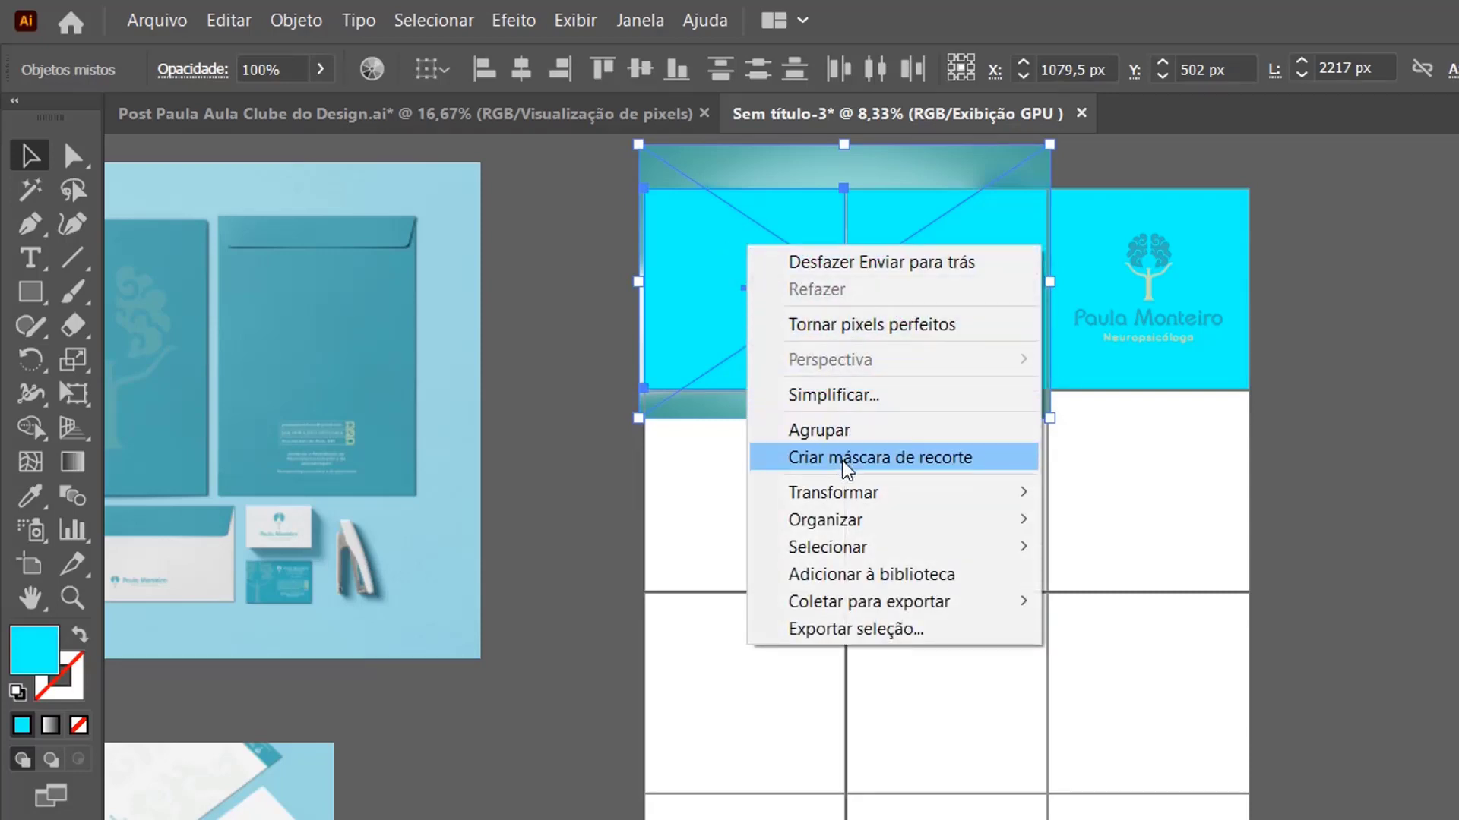
{"action": "left_click", "coordinate": [923, 457]}
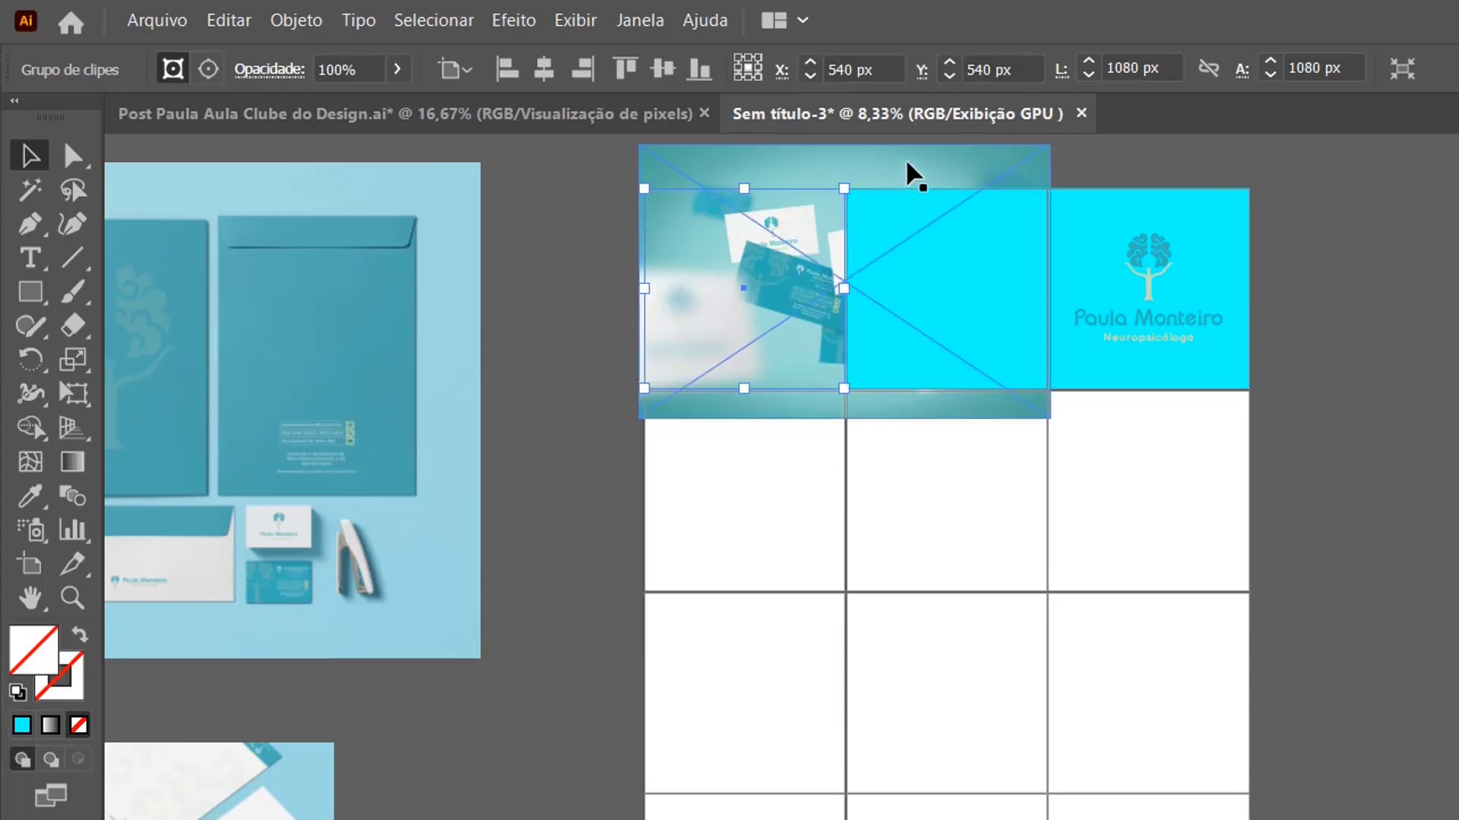
- Clip the remaining business card image copy to the cyan square on the second top-row artboard
{"action": "left_click", "coordinate": [949, 177]}
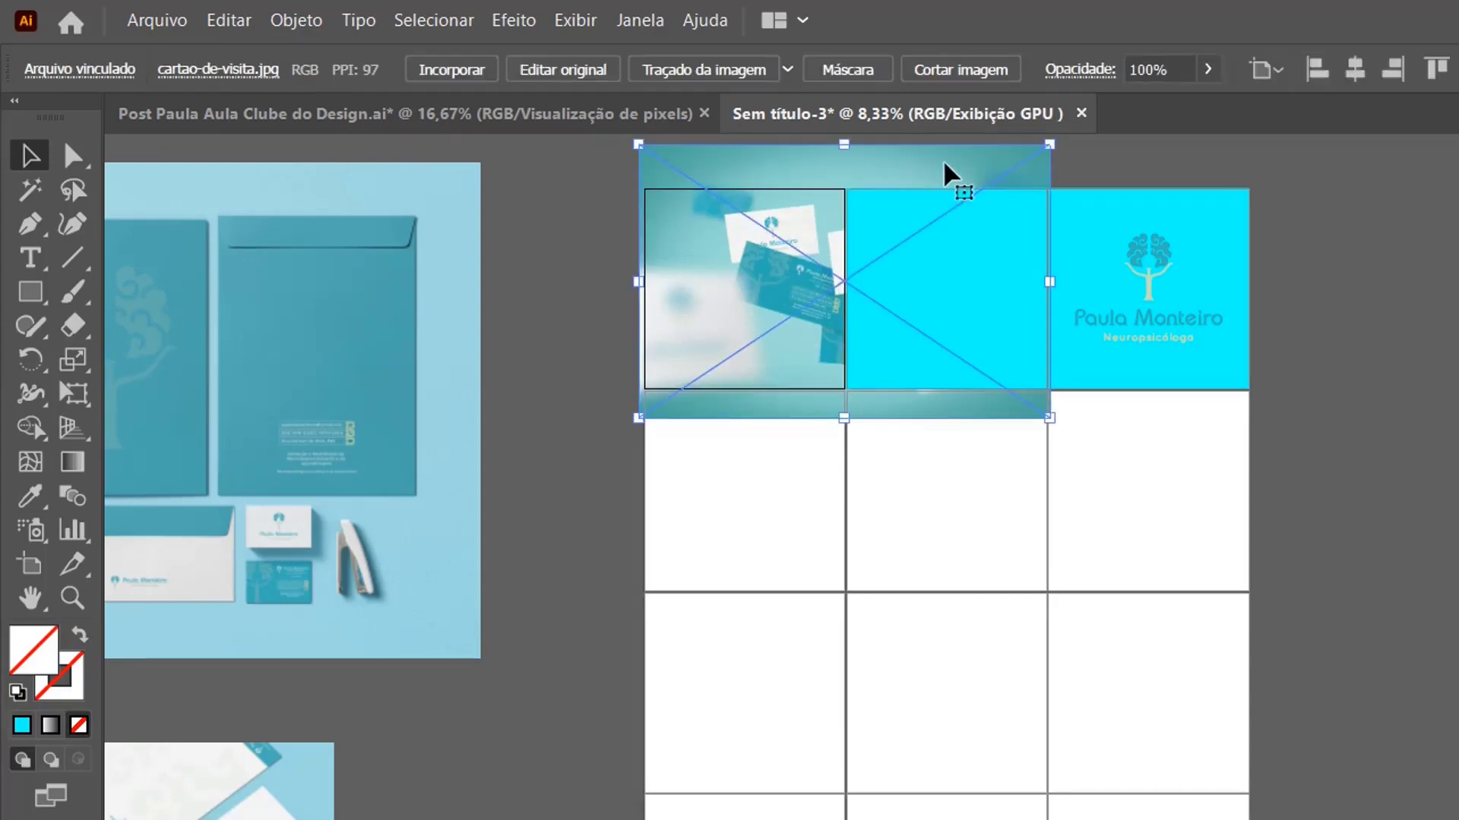
{"action": "left_click", "coordinate": [977, 261], "text": "shift"}
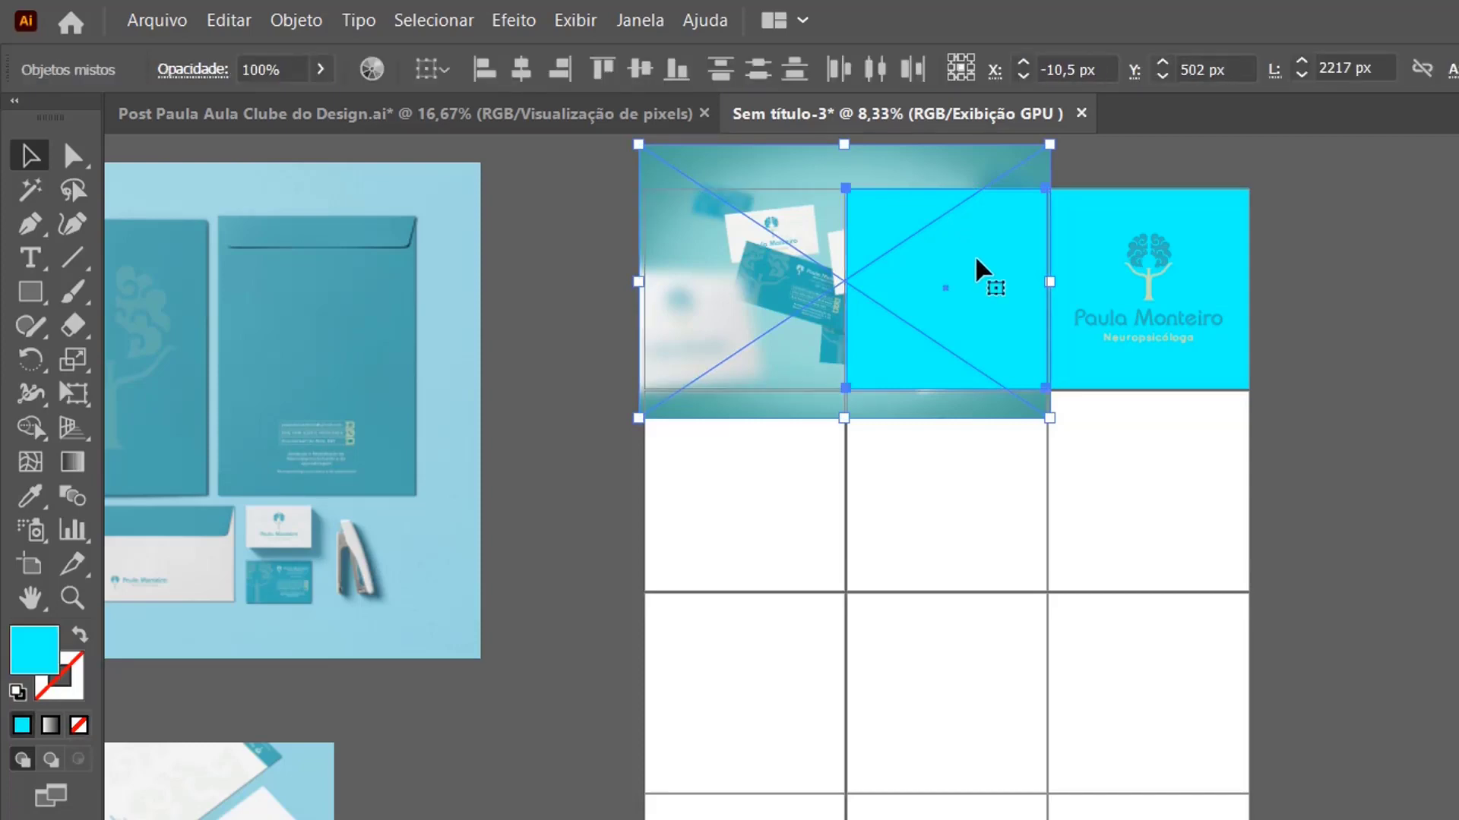
{"action": "right_click", "coordinate": [977, 260]}
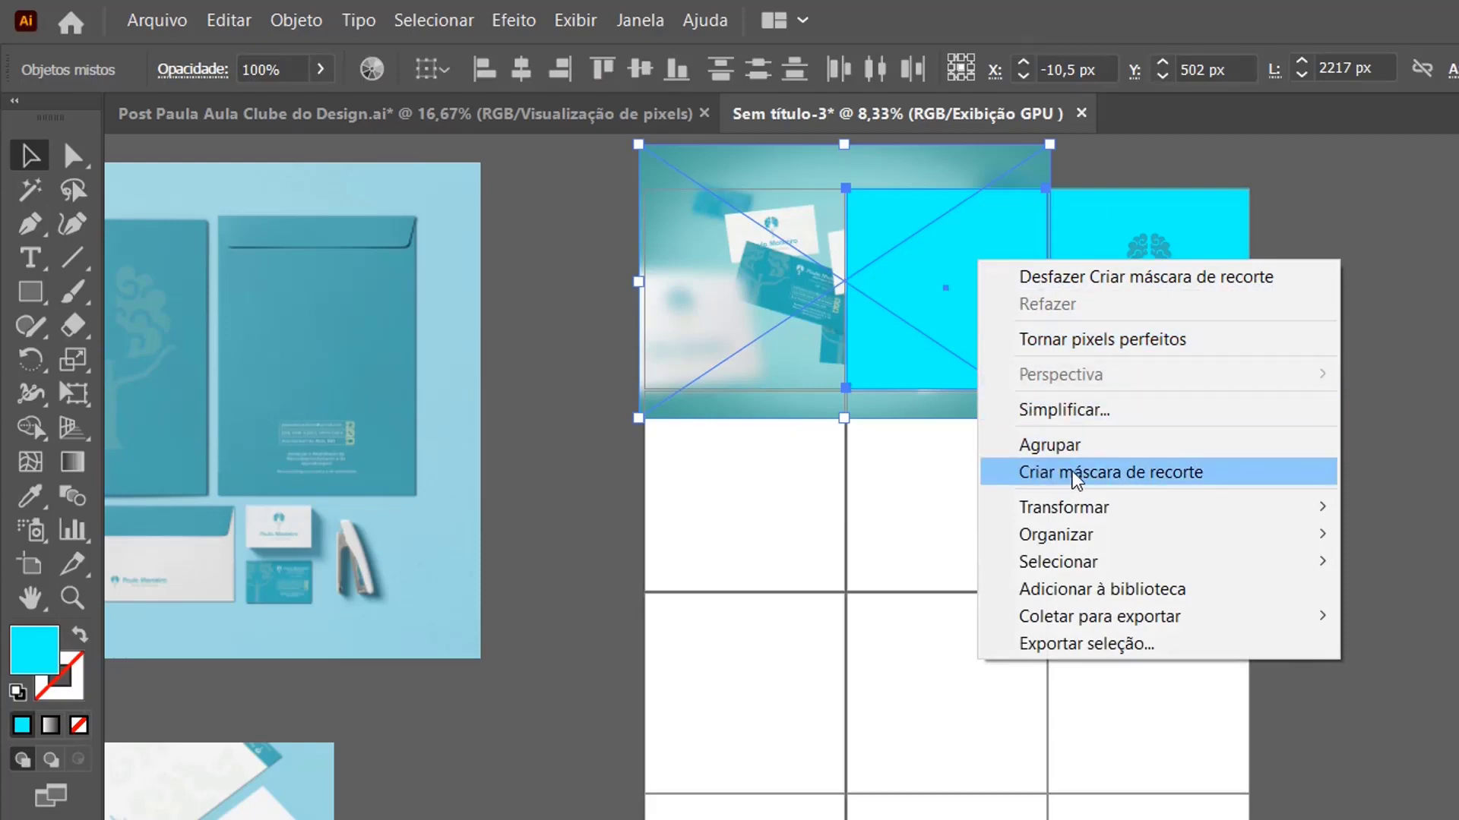
{"action": "left_click", "coordinate": [1146, 483]}
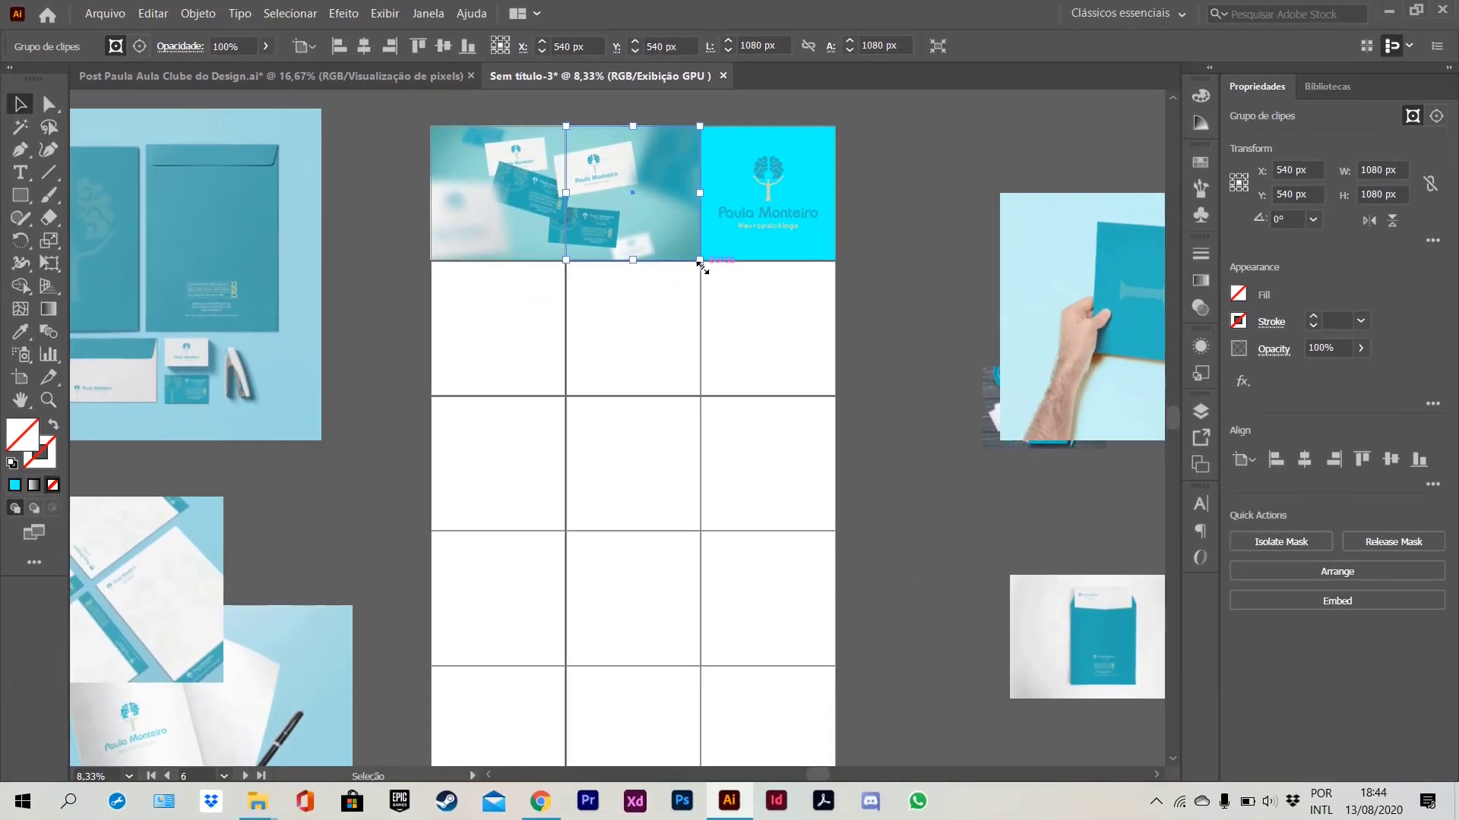
- Apply the default white-to-black linear gradient to the square behind the tree logo on the third top-row artboard
{"action": "left_click", "coordinate": [822, 147]}
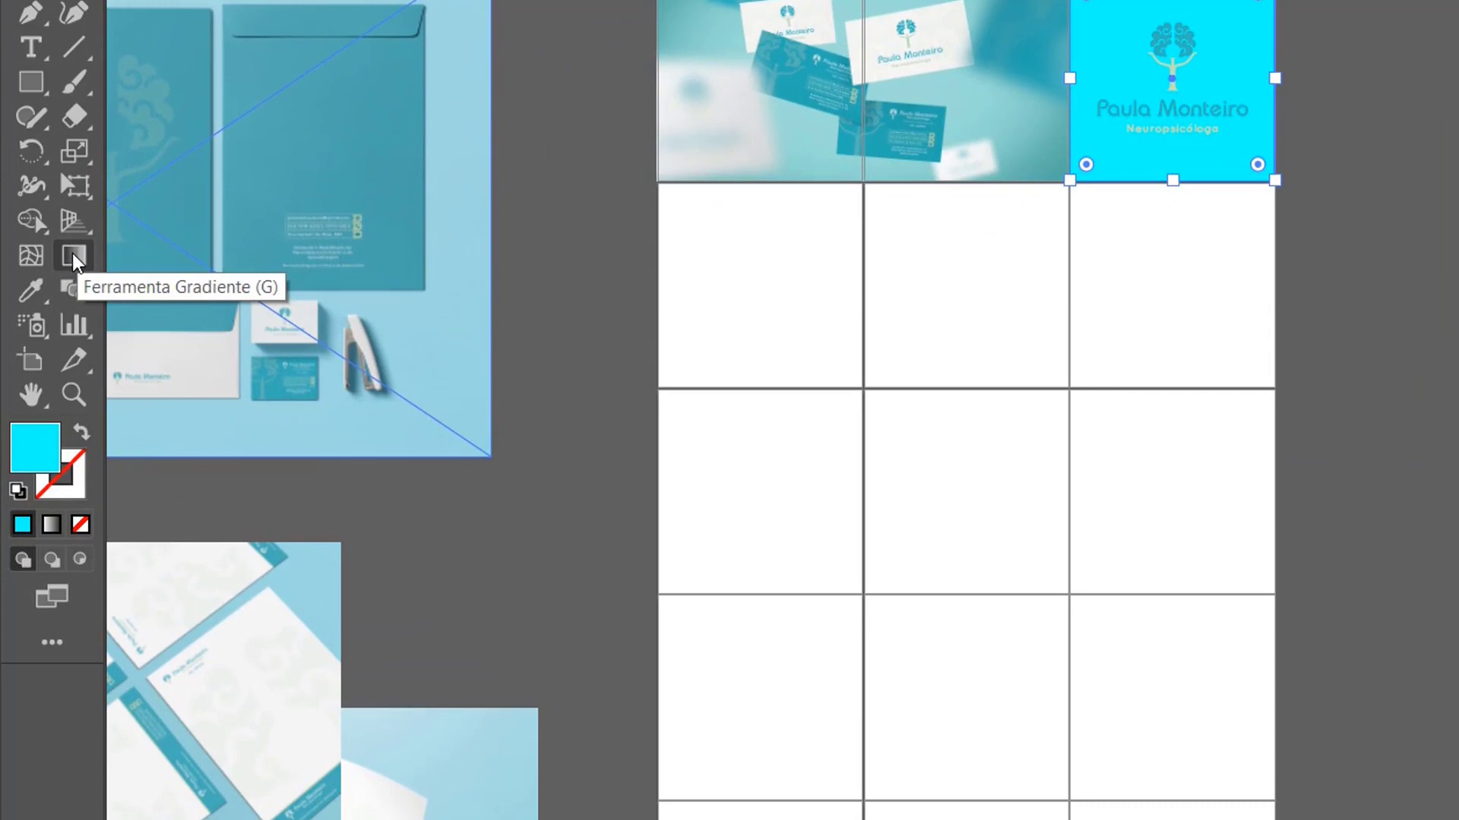
{"action": "left_click", "coordinate": [72, 254]}
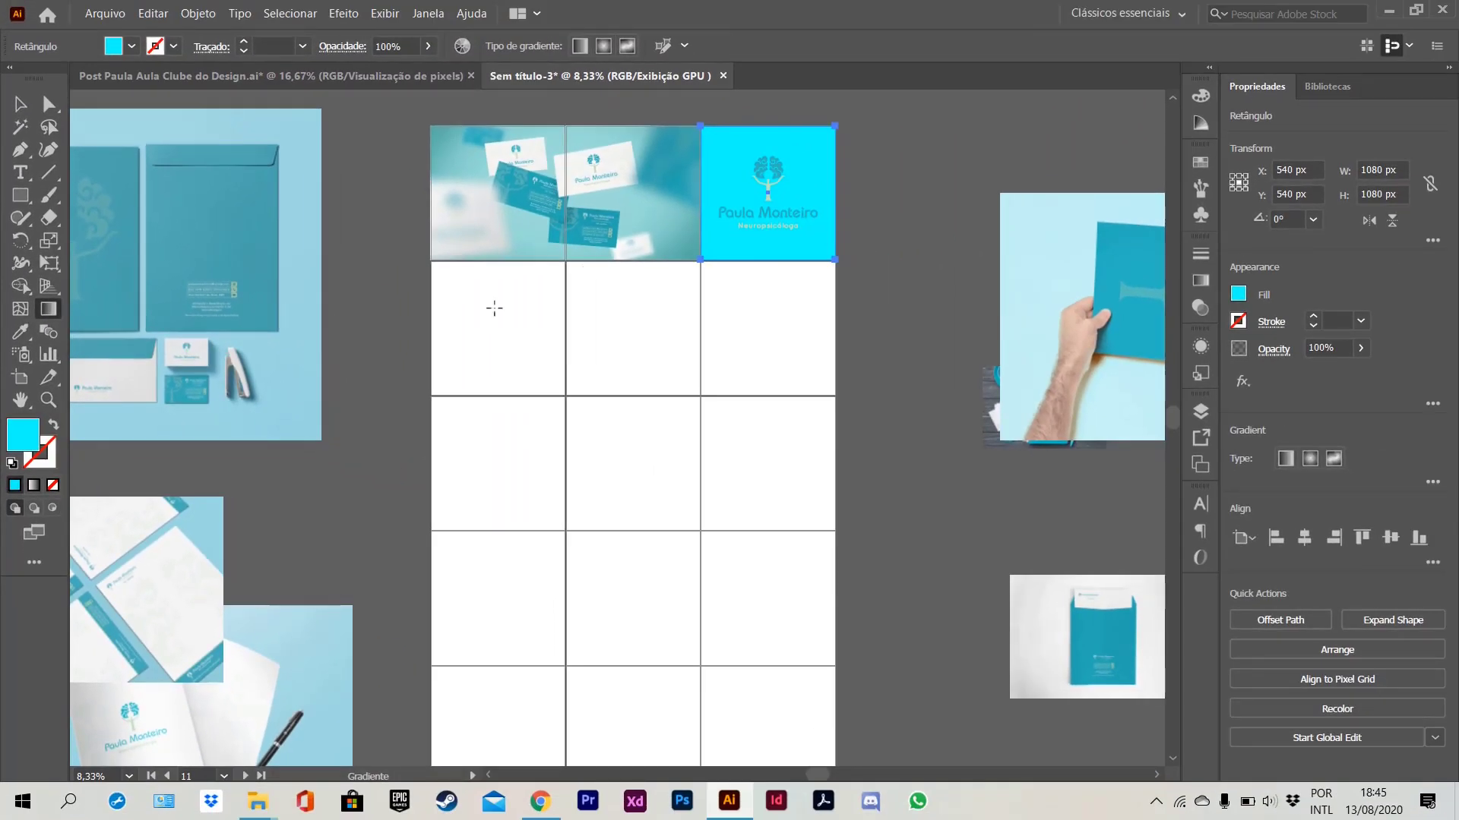
{"action": "left_click", "coordinate": [732, 149]}
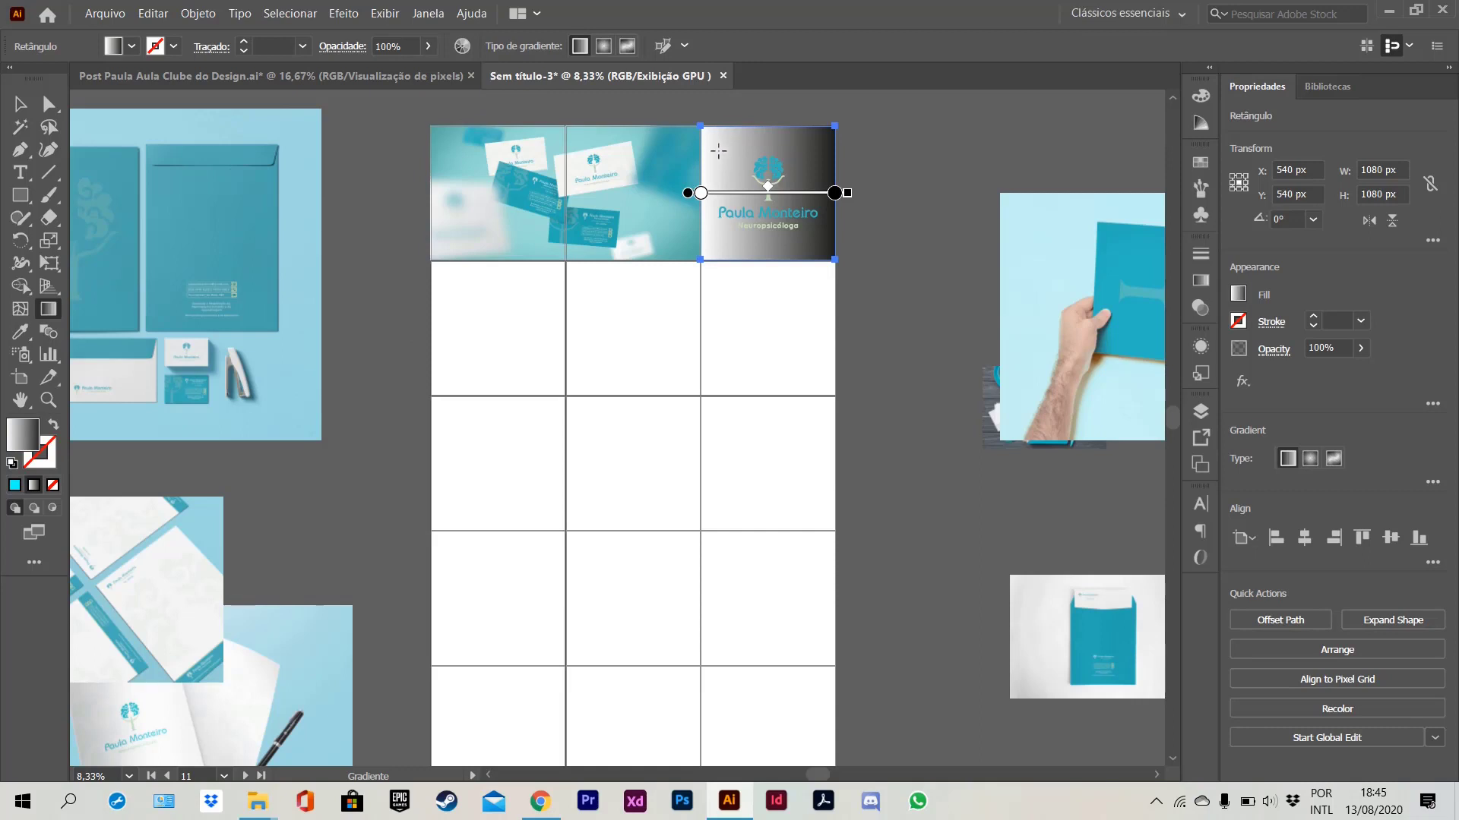
{"action": "key", "text": "v"}
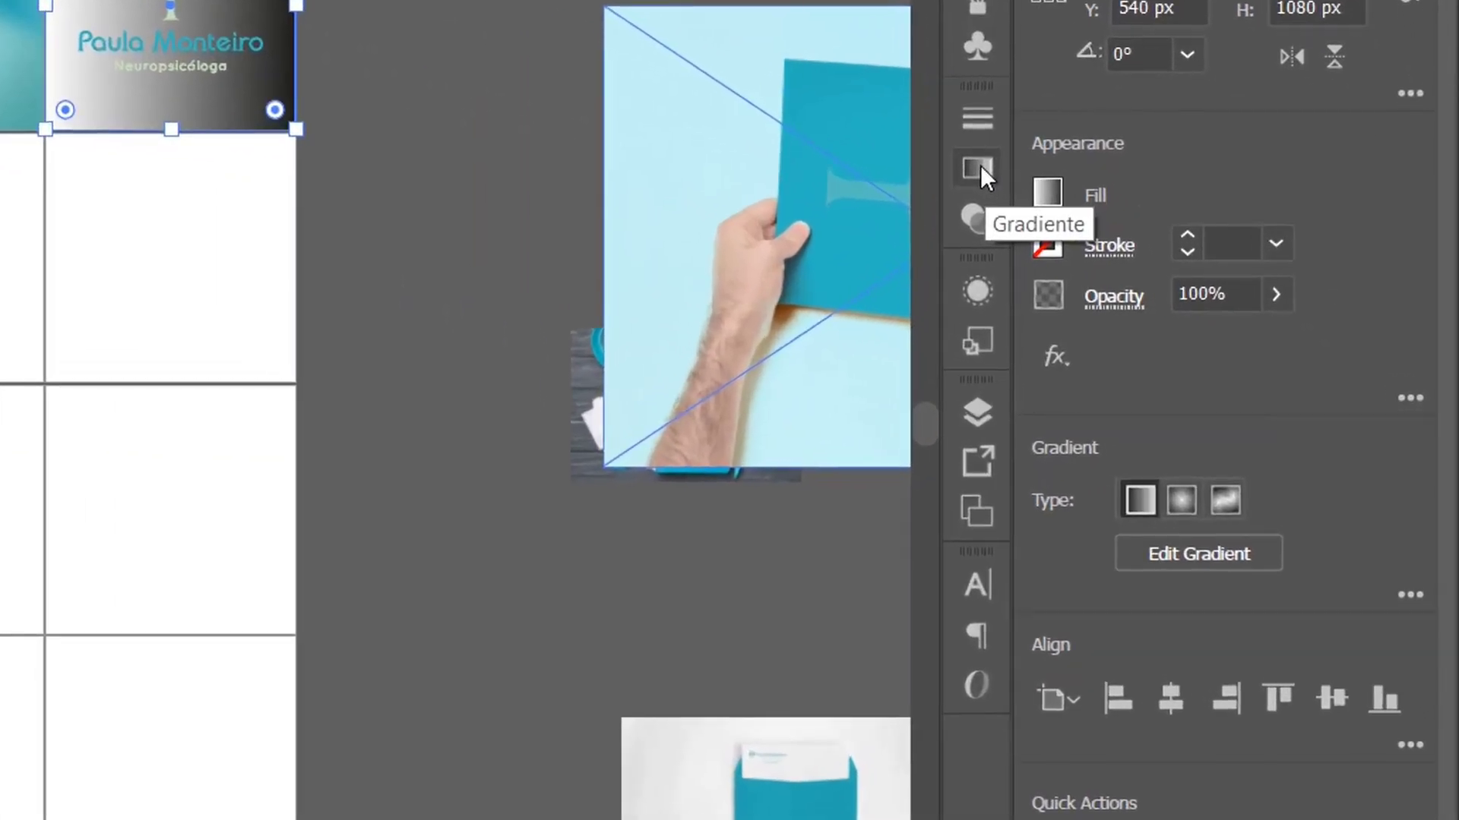
- Set the starting colour of the logo square's gradient to a teal sampled from the lower corner of the adjacent business card image
{"action": "left_click", "coordinate": [1074, 218]}
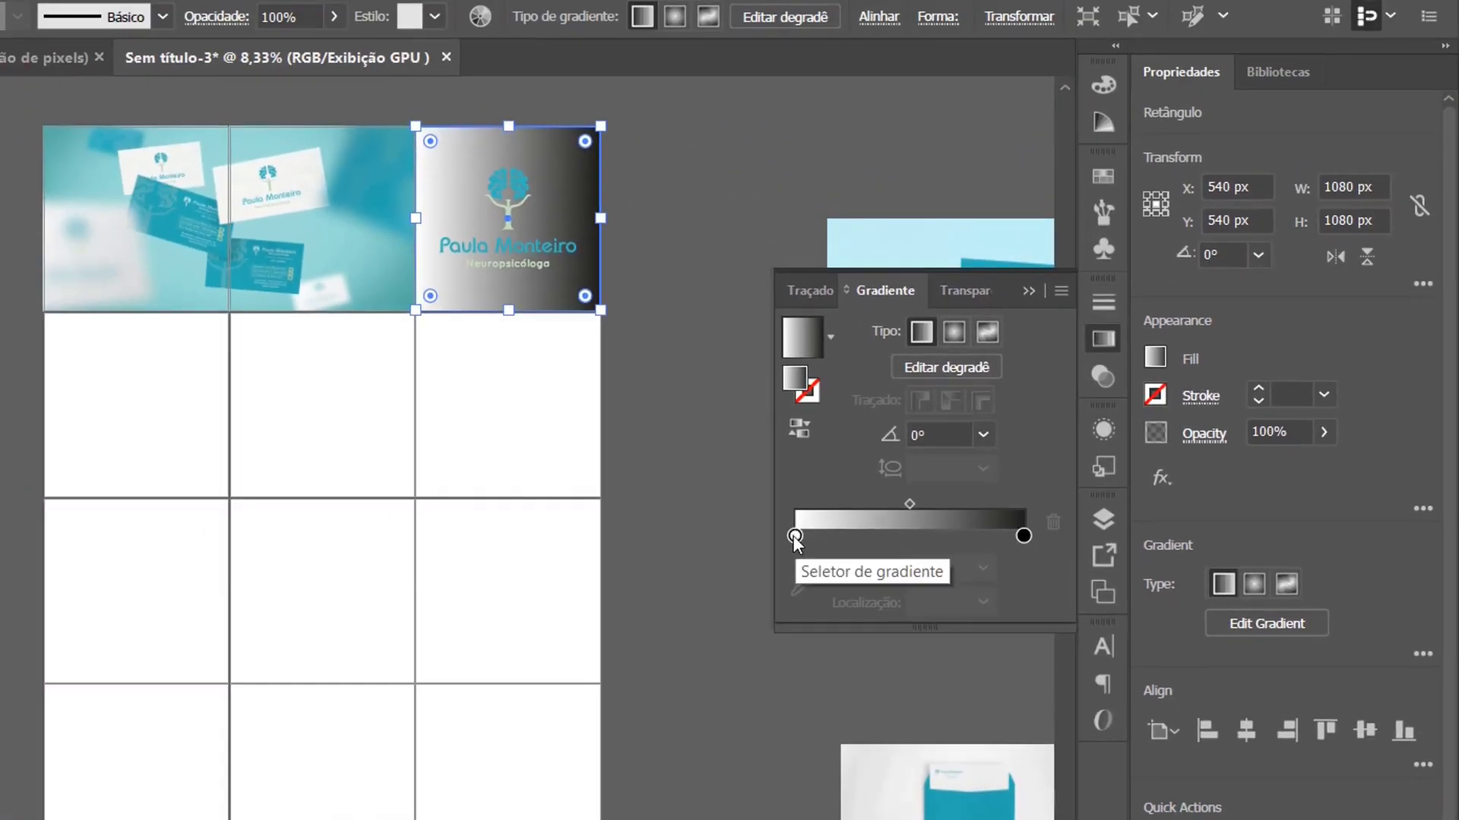
{"action": "left_click", "coordinate": [795, 535]}
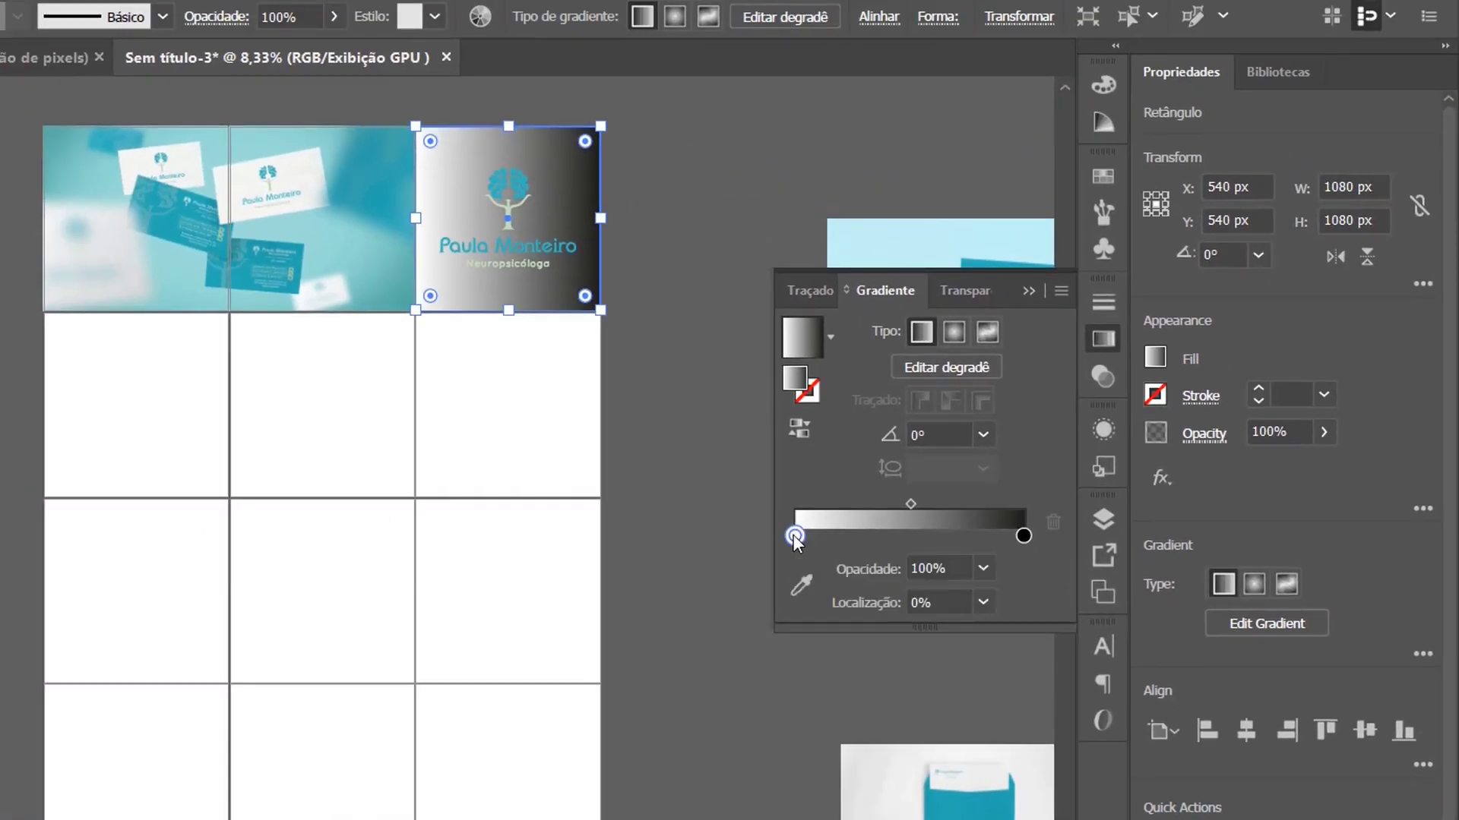
{"action": "double_click", "coordinate": [794, 536]}
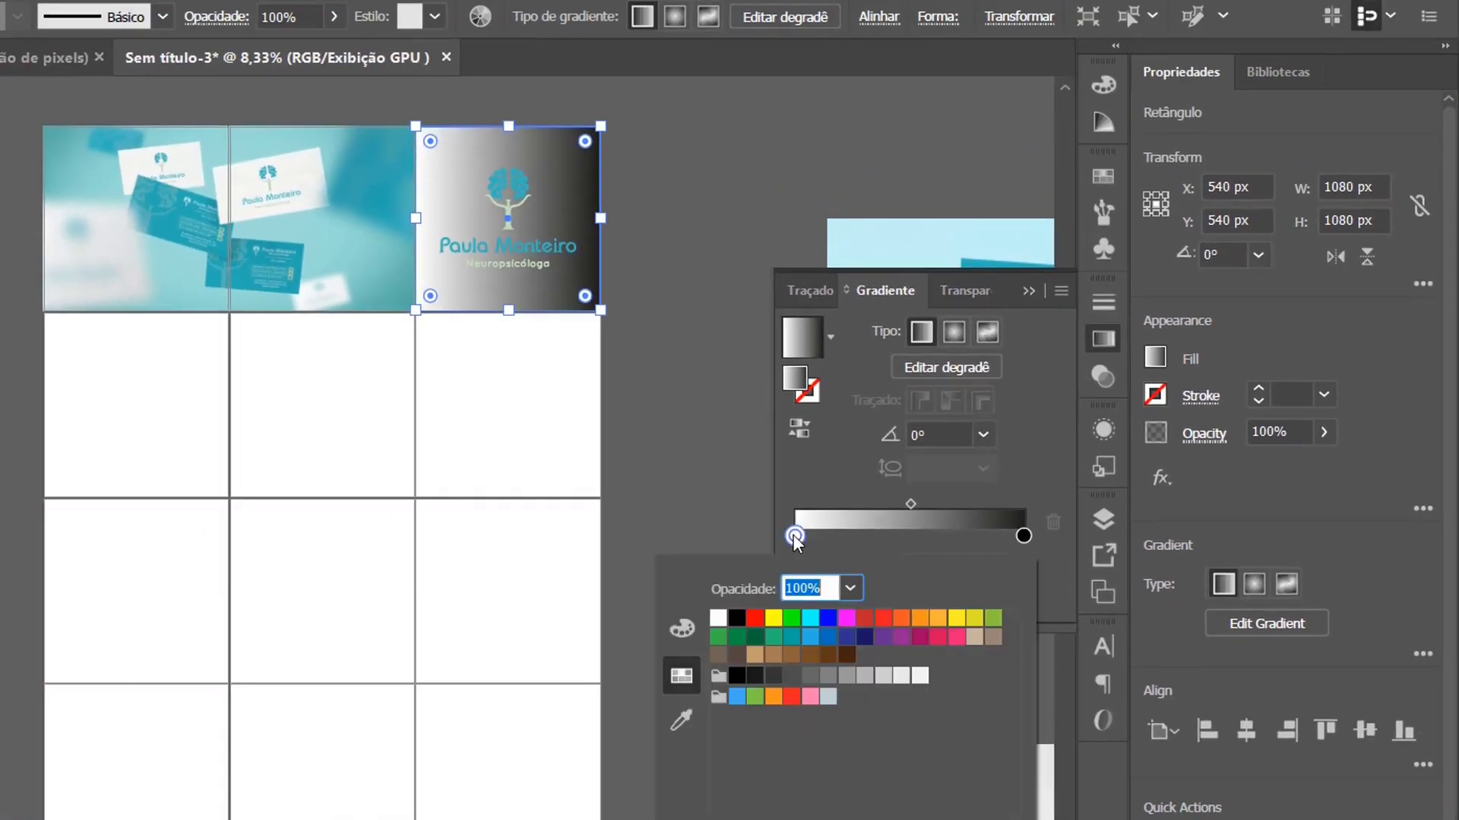
{"action": "left_click", "coordinate": [682, 724]}
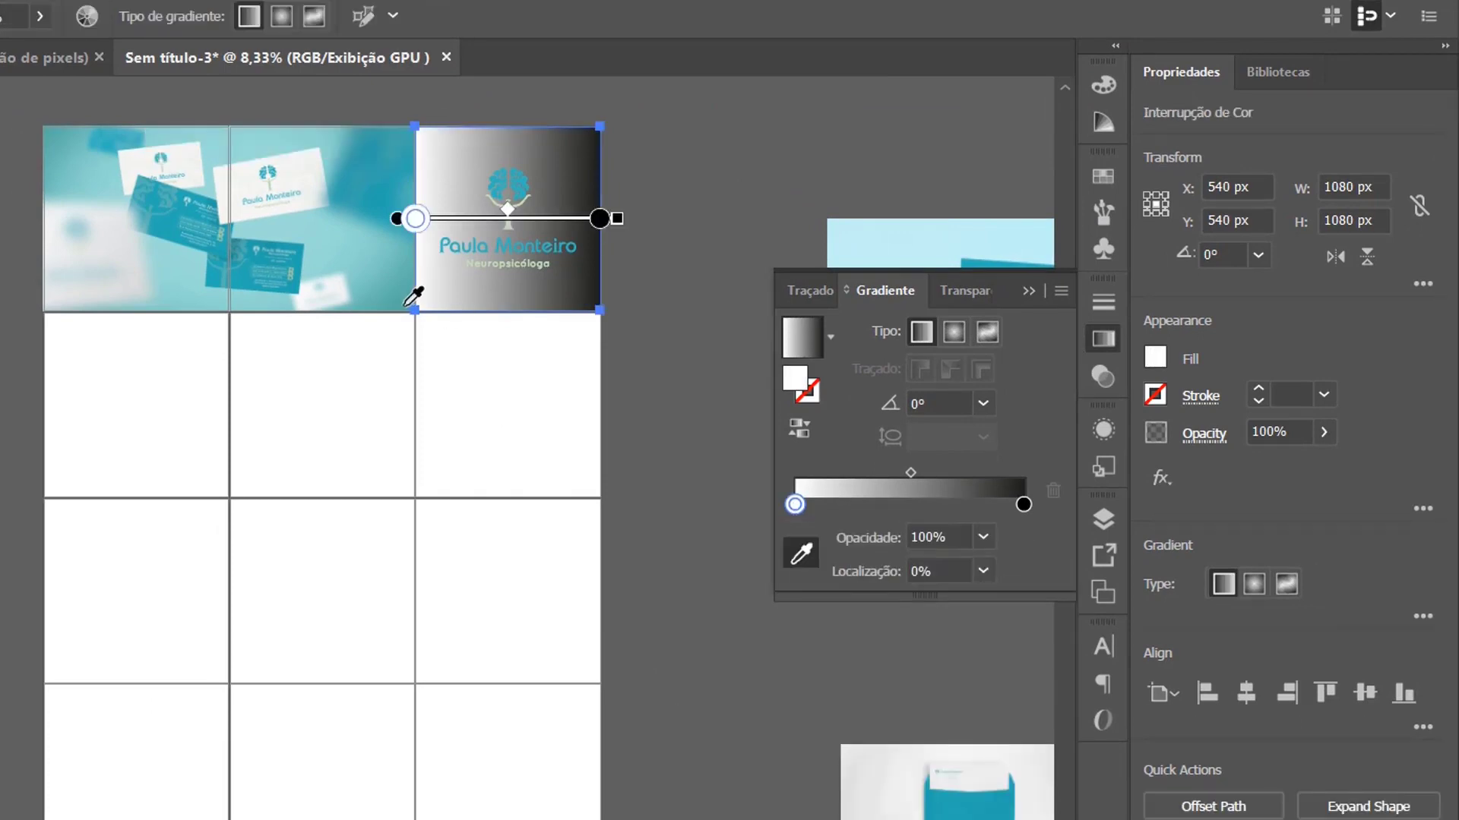
{"action": "left_click", "coordinate": [406, 305]}
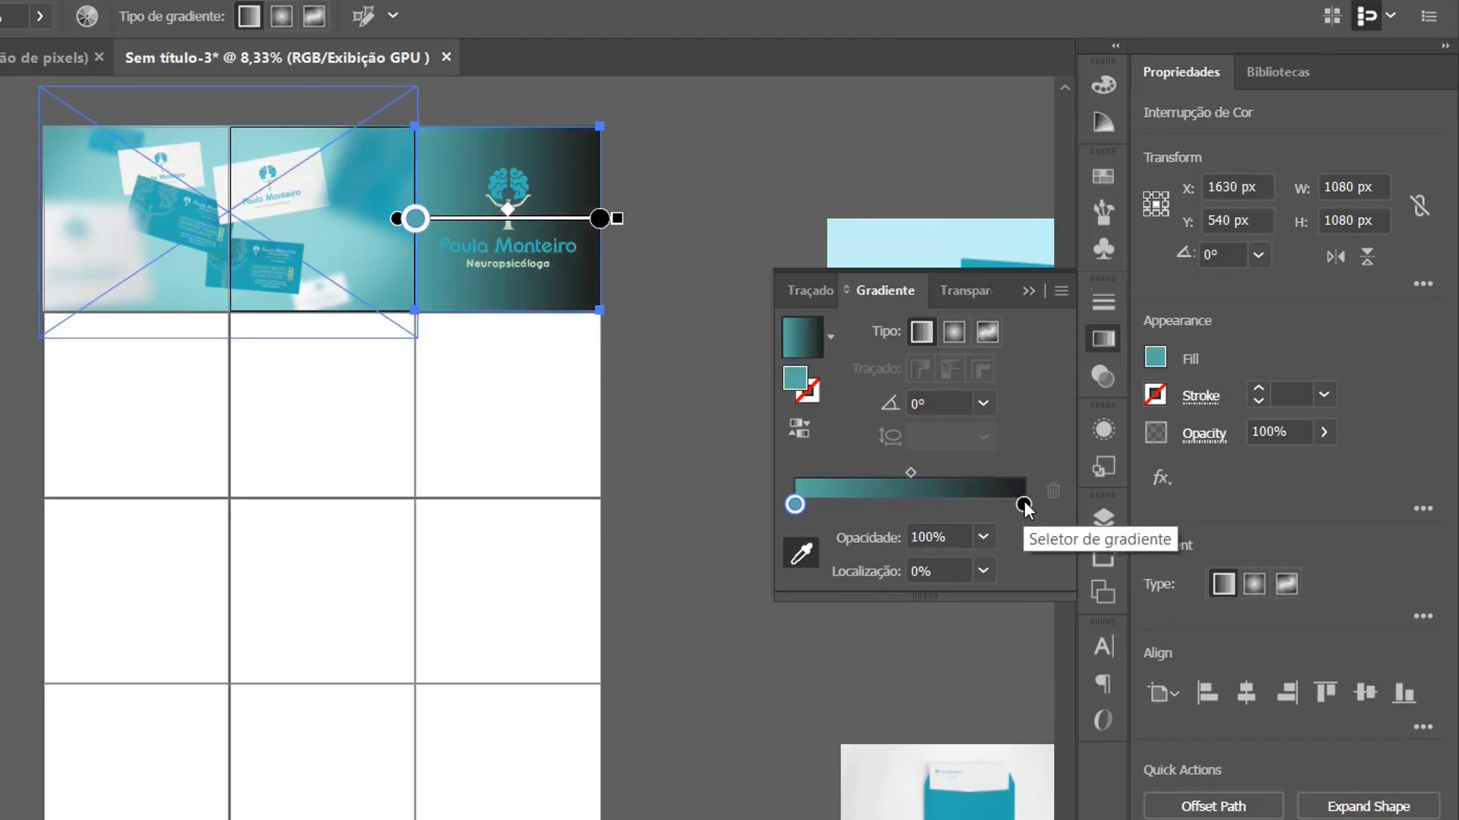
- Set the end colour of the logo square's gradient to a light grey sampled from the upper part of the business card image
{"action": "double_click", "coordinate": [1024, 505]}
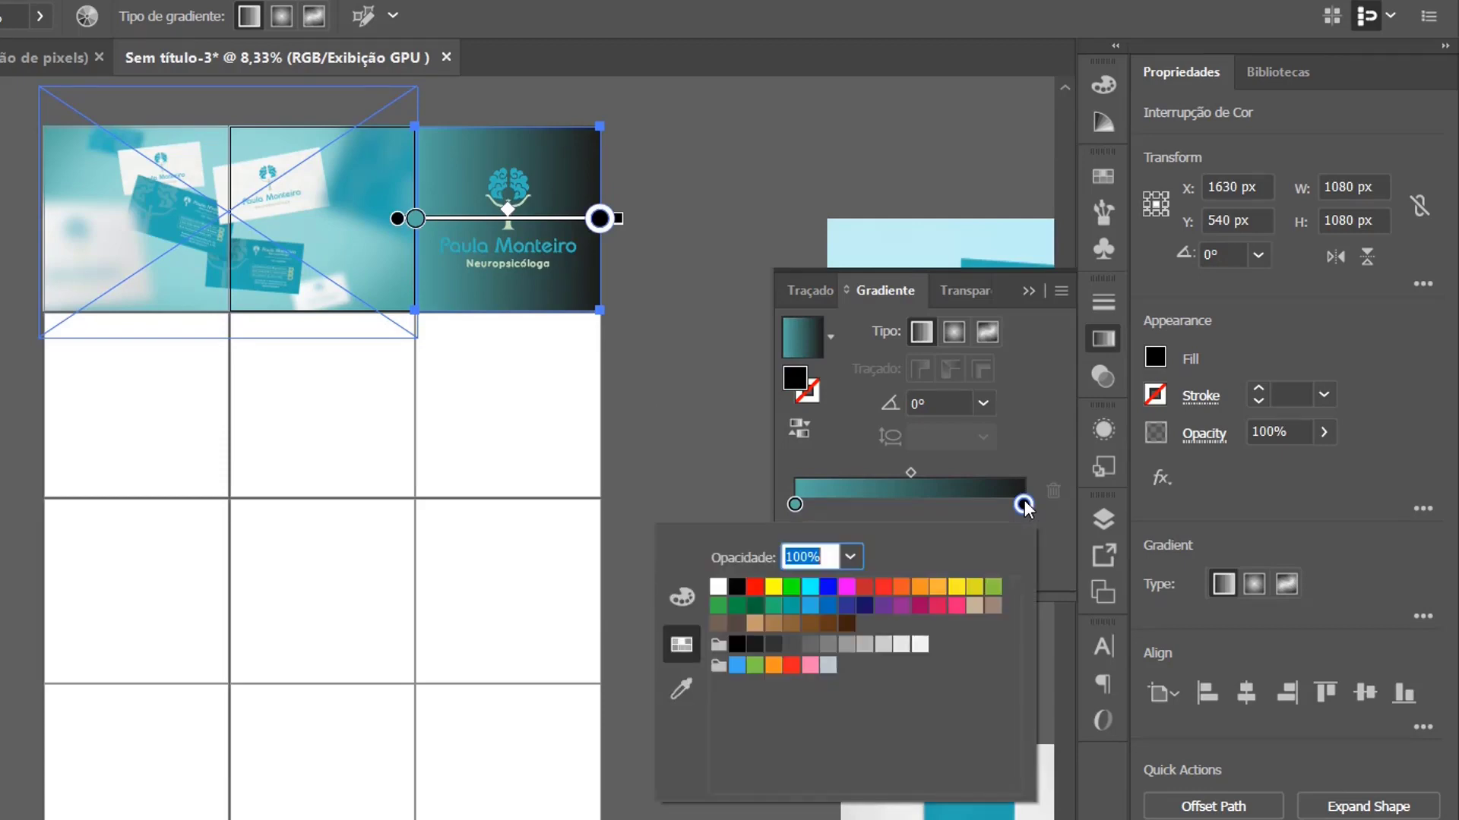
{"action": "left_click", "coordinate": [681, 688]}
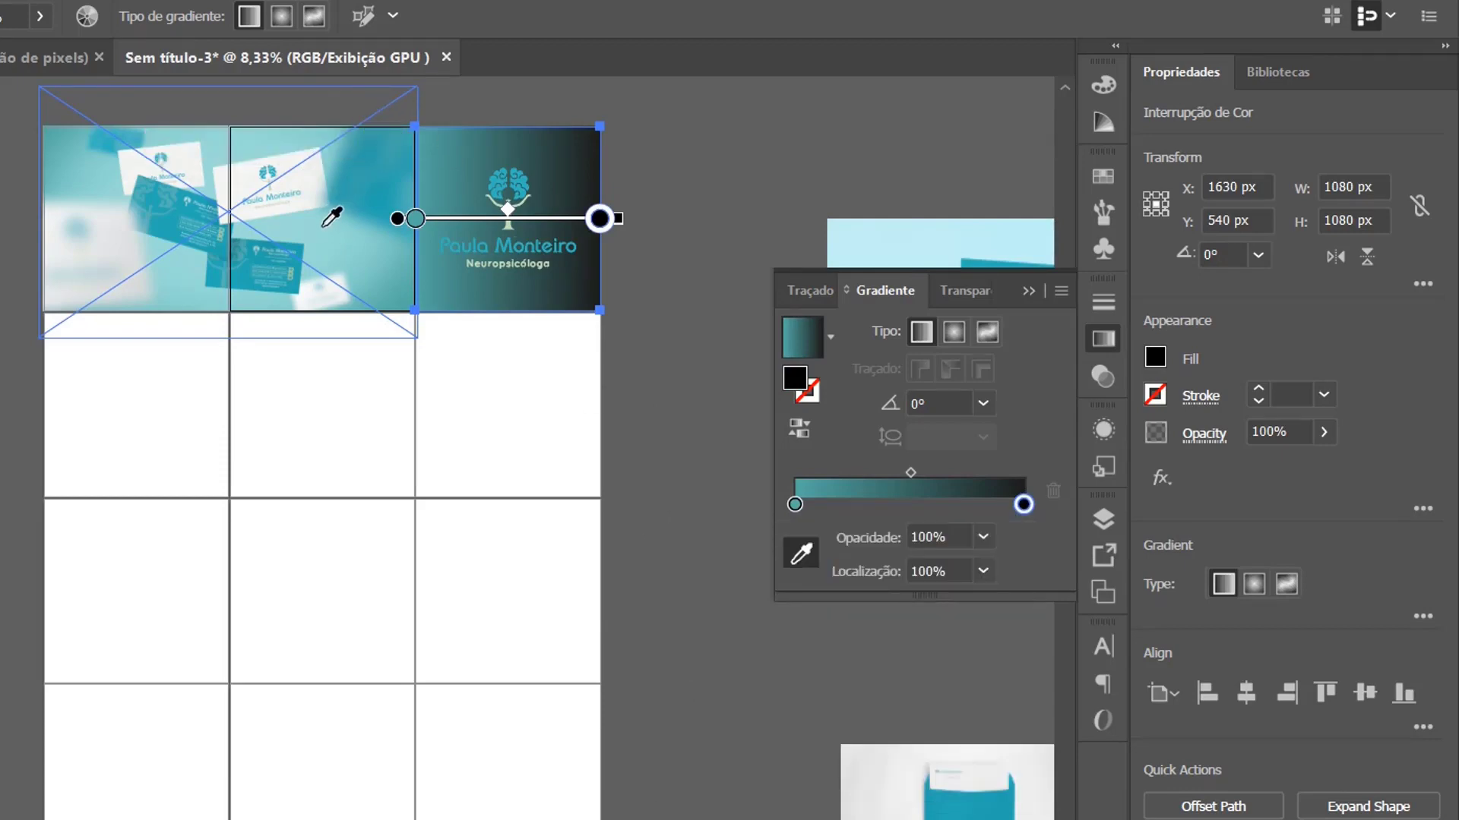
{"action": "left_click", "coordinate": [291, 131]}
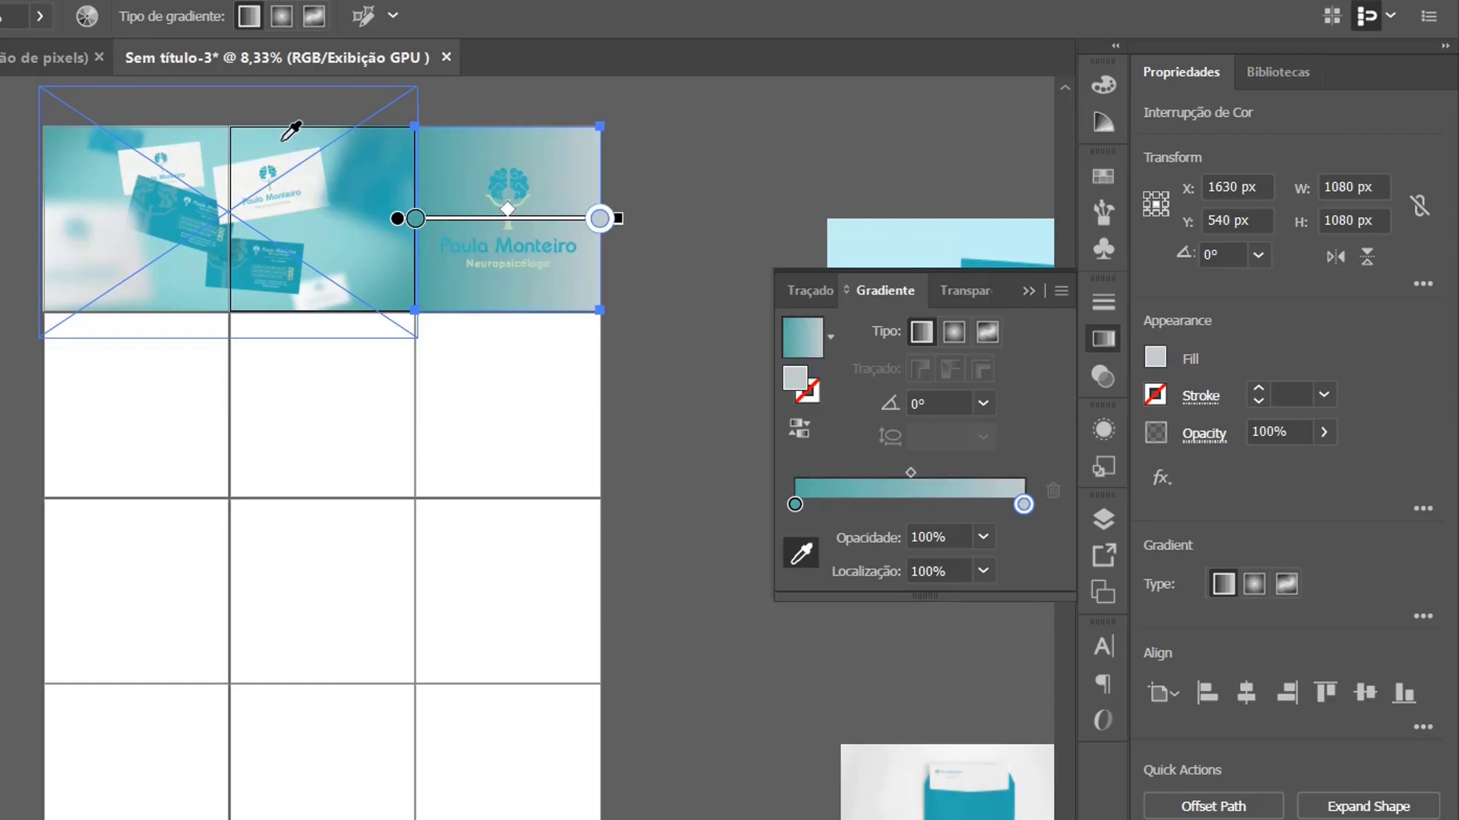
- Set the angle of the logo square's gradient to 90°
{"action": "left_click", "coordinate": [940, 404]}
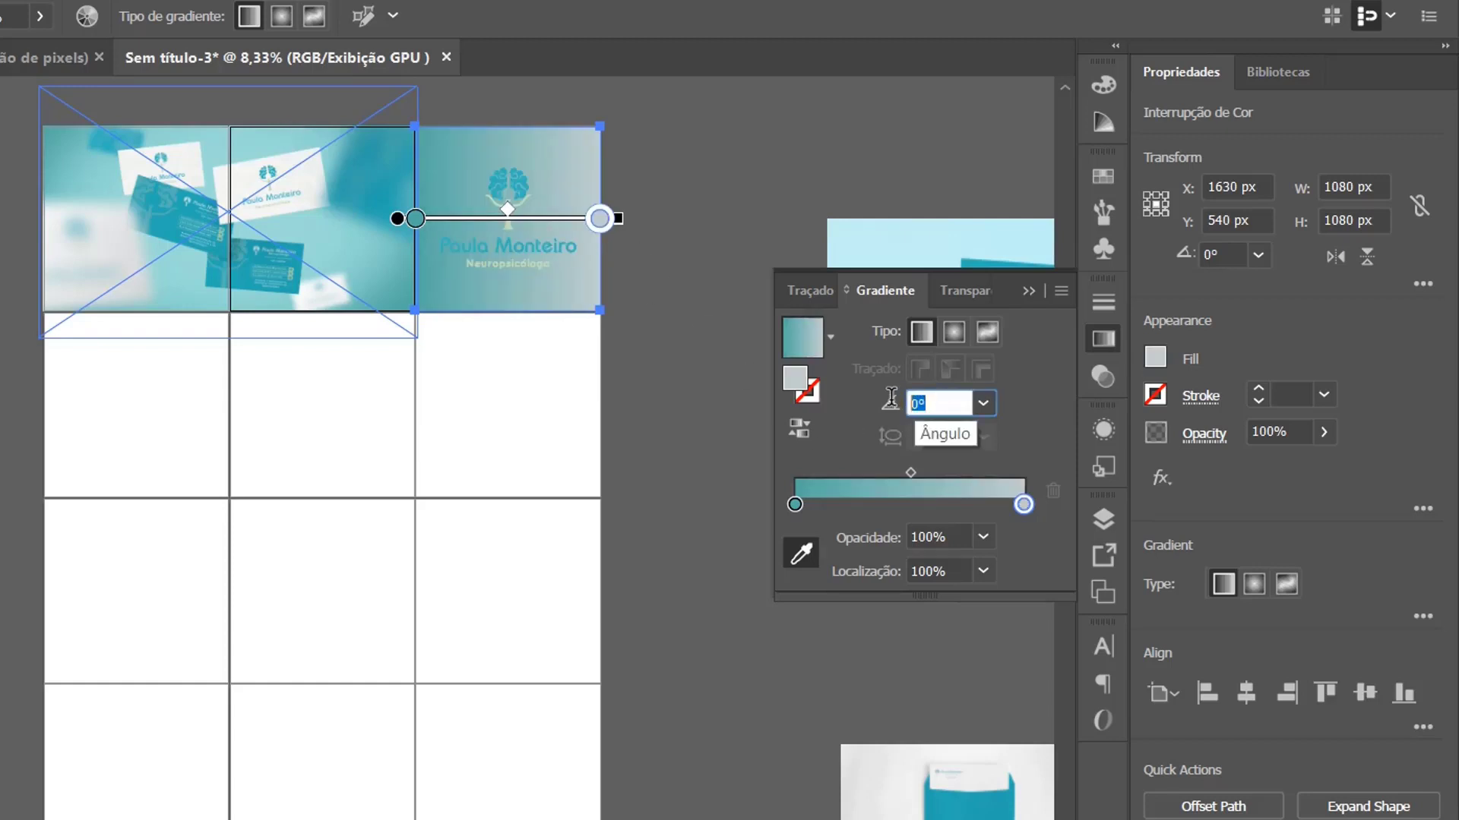
{"action": "type", "text": "9"}
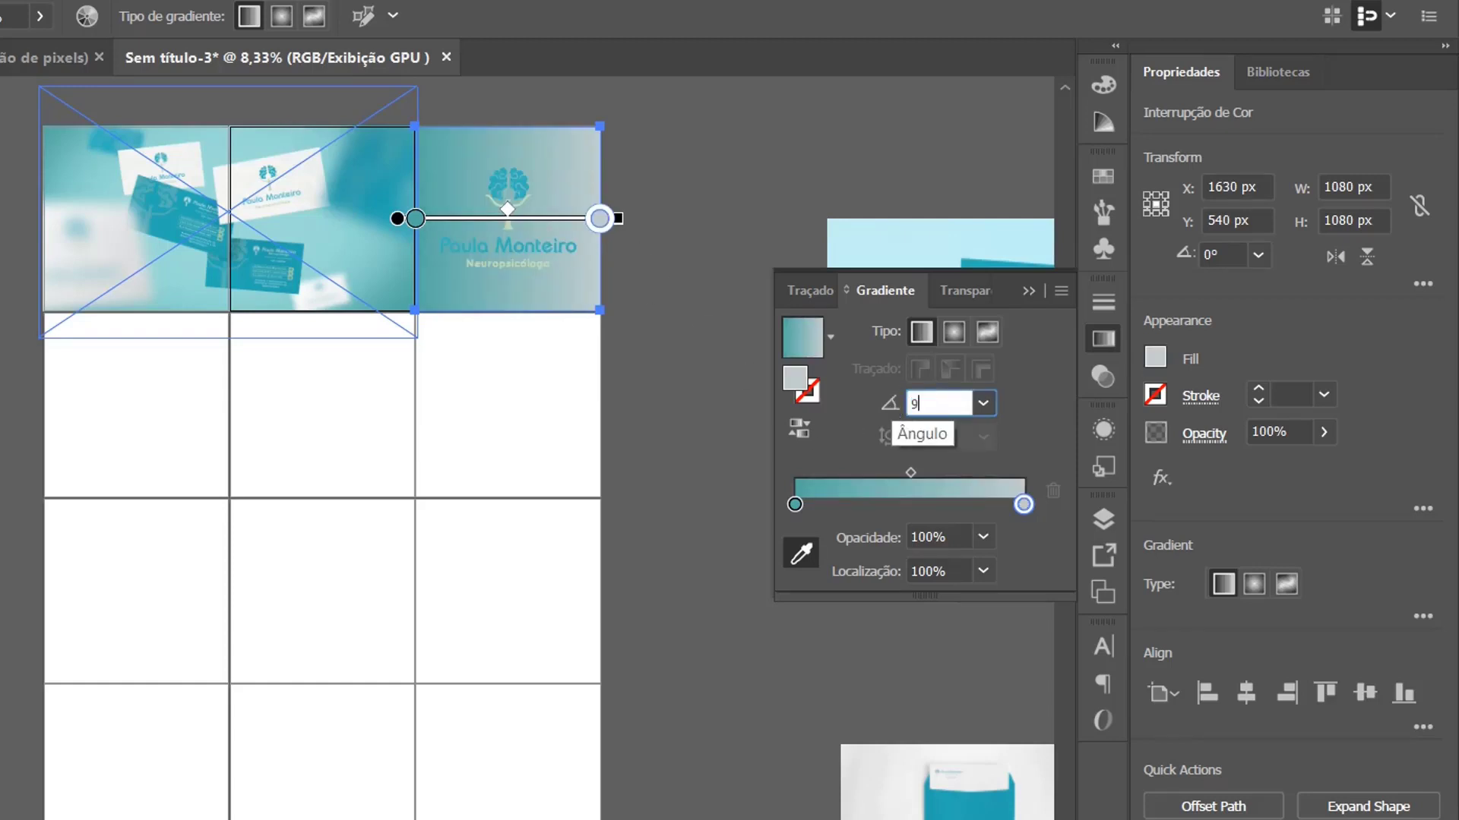
{"action": "type", "text": "0"}
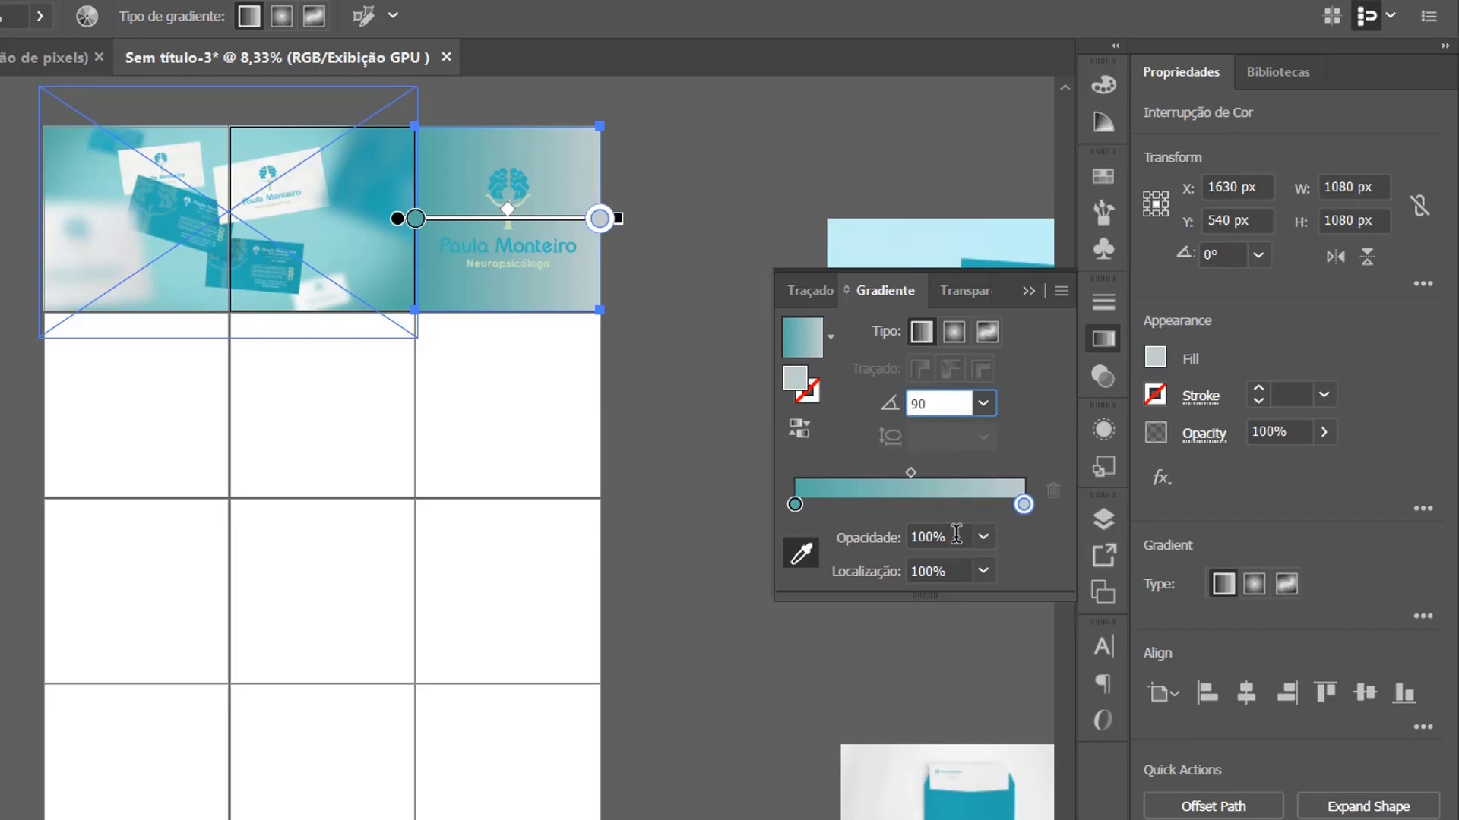
{"action": "key", "text": "Tab"}
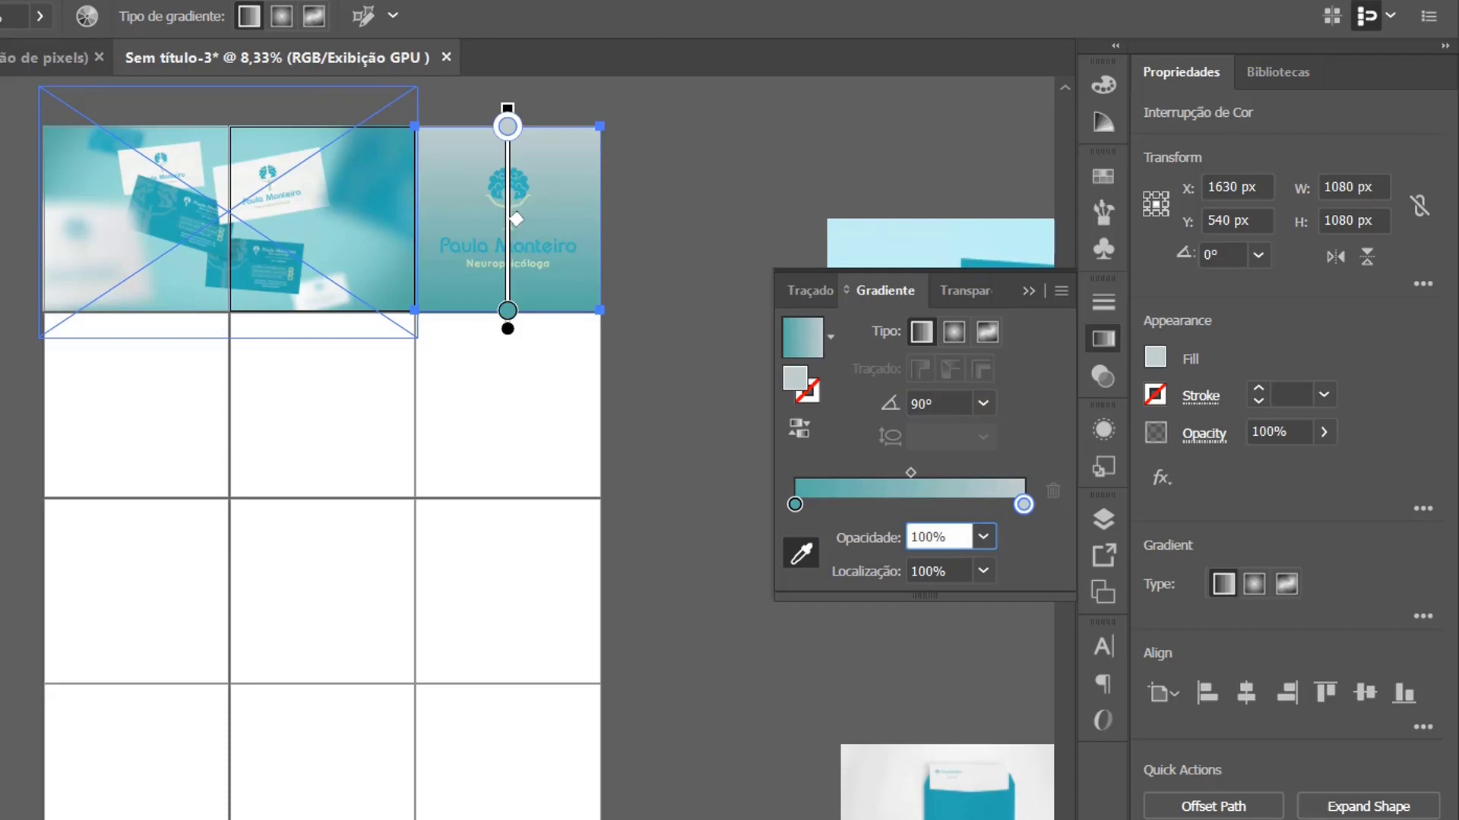
- Fill the tree logo on the third top-row artboard with solid white, ffffff
{"action": "key", "text": "v"}
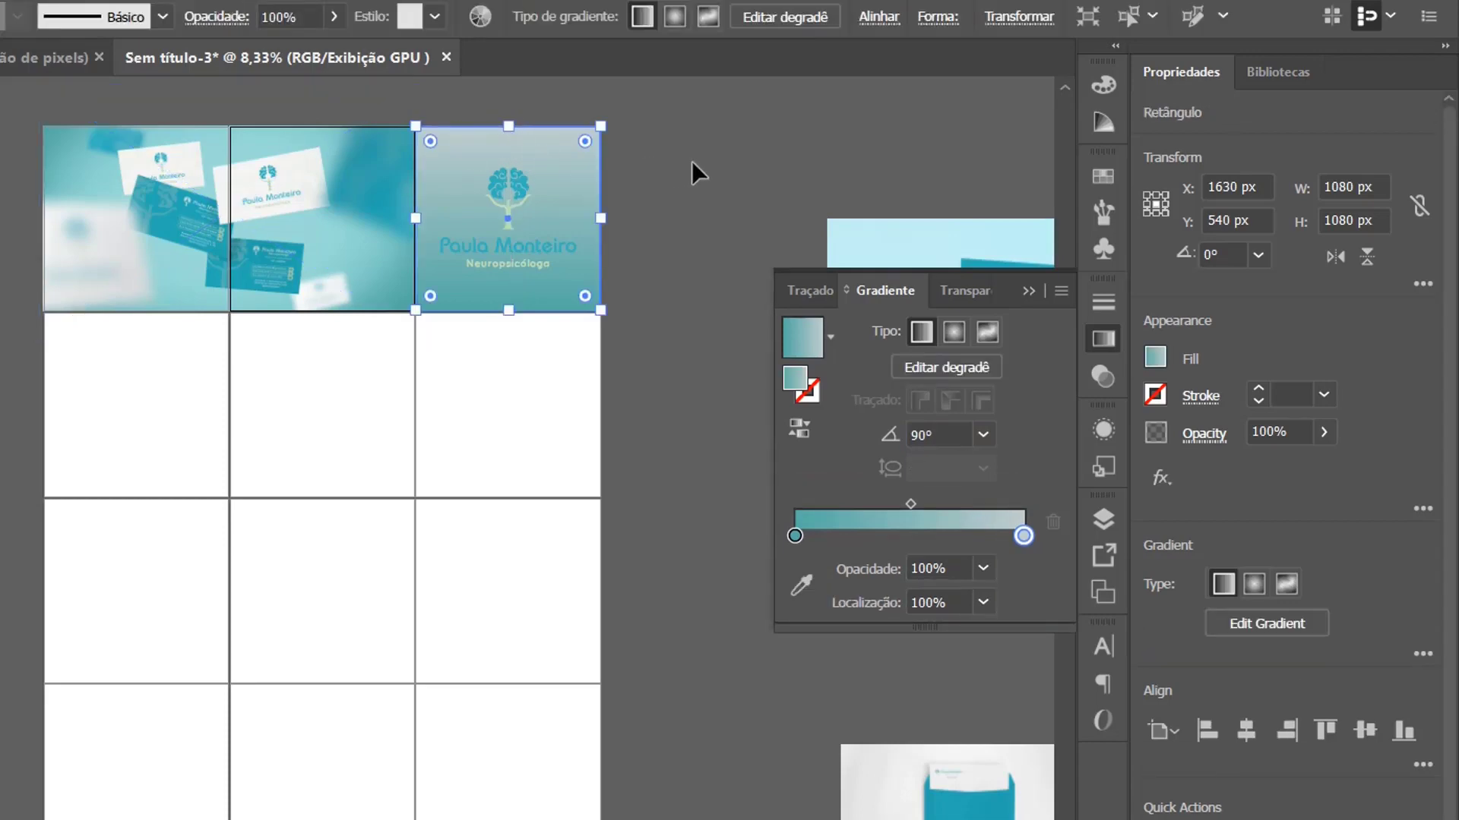
{"action": "left_click", "coordinate": [693, 169]}
{"action": "left_click", "coordinate": [520, 194]}
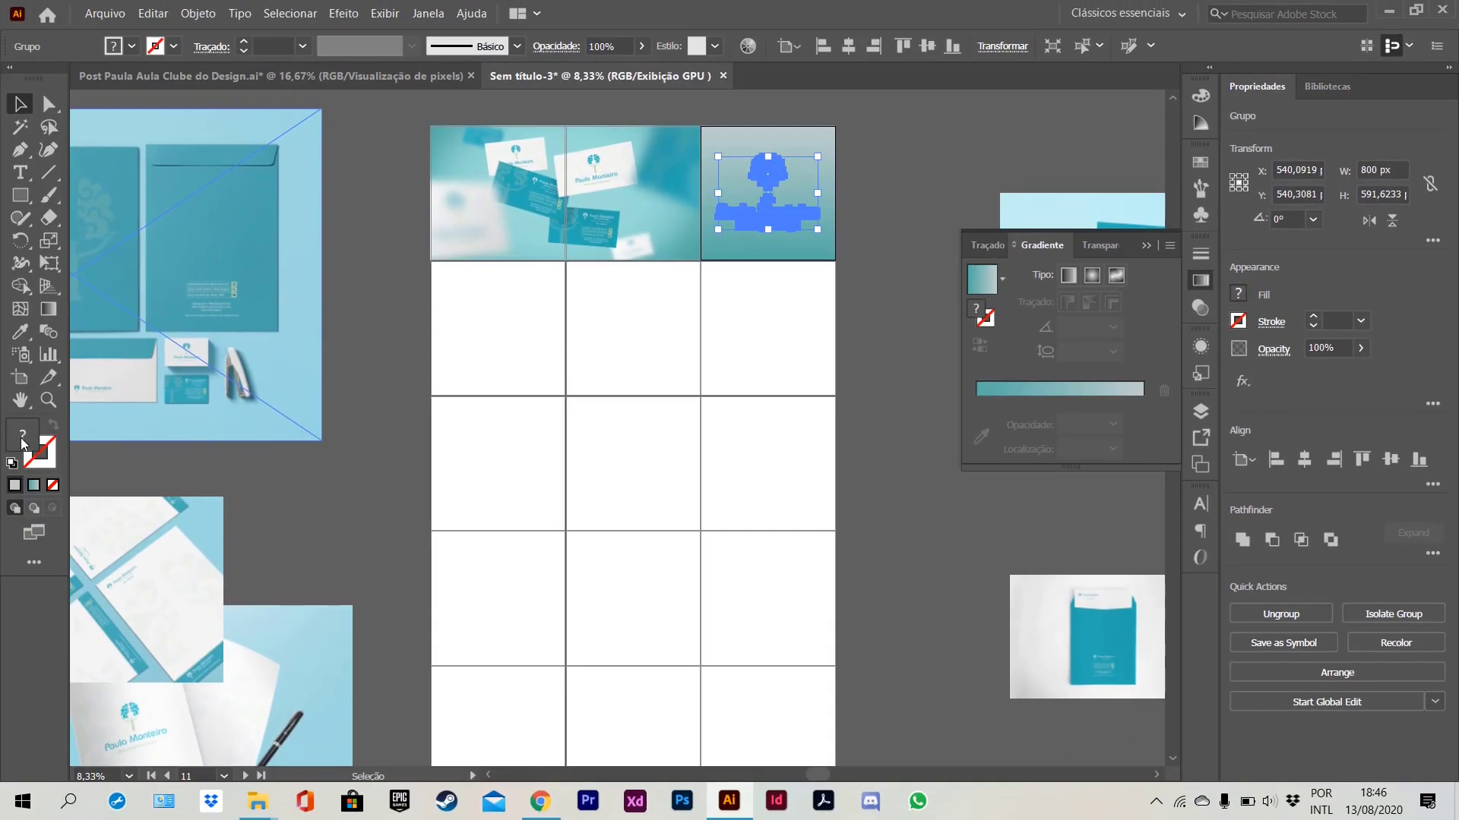
{"action": "double_click", "coordinate": [20, 438]}
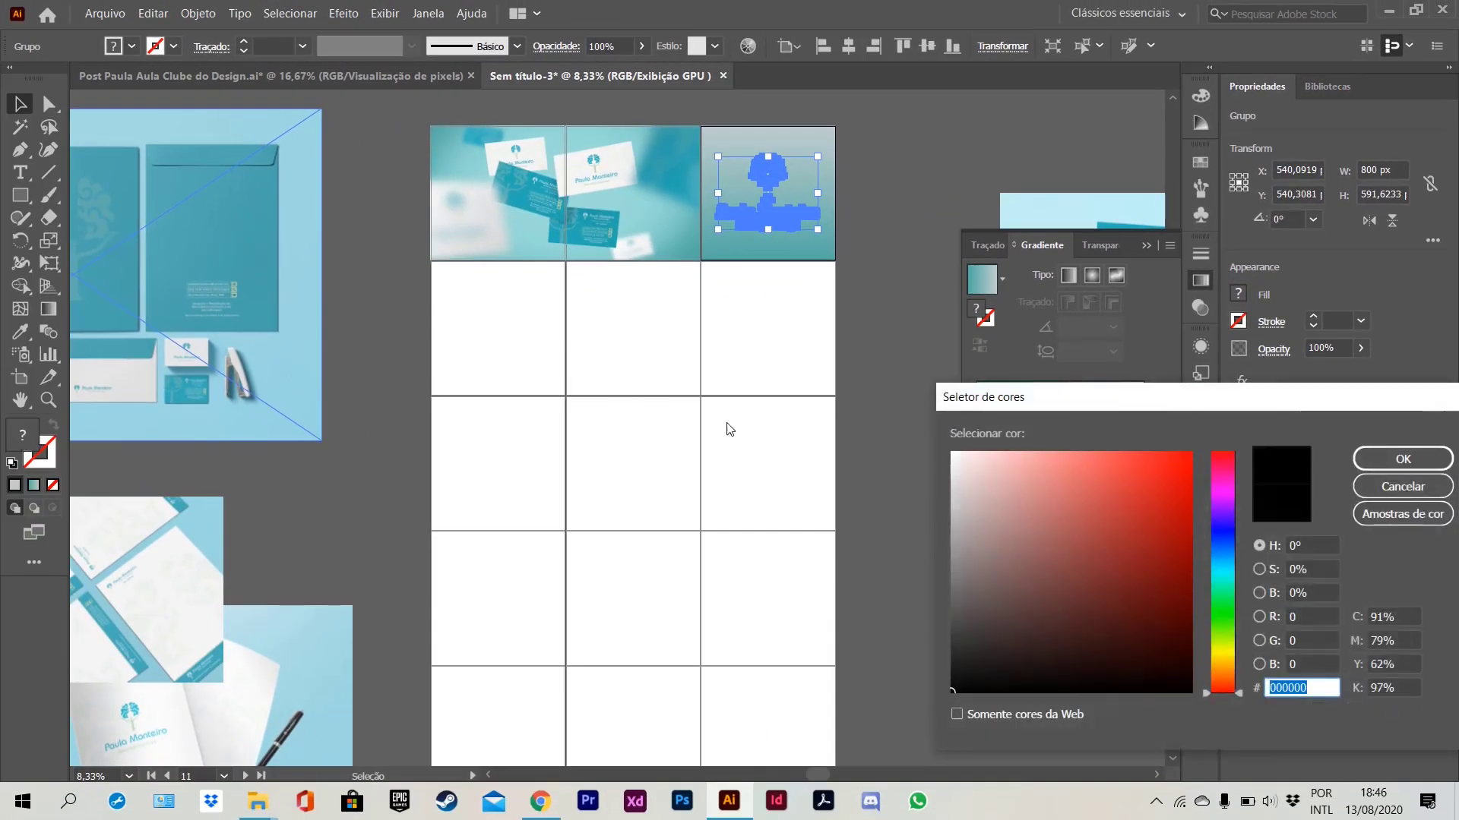
{"action": "left_click", "coordinate": [983, 476]}
{"action": "left_click_drag", "start_coordinate": [982, 476], "coordinate": [943, 439]}
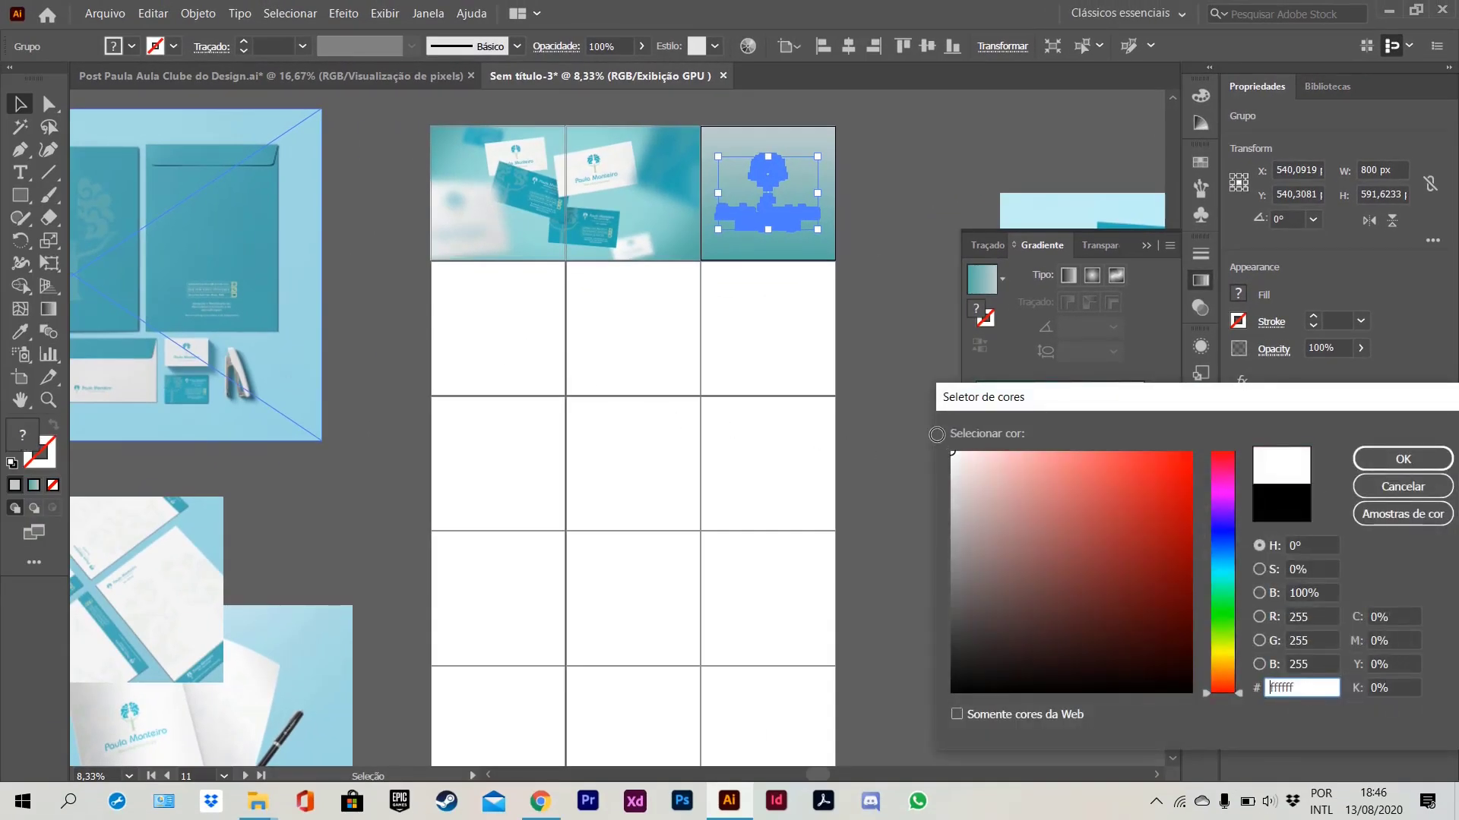
{"action": "left_click", "coordinate": [1425, 461]}
{"action": "left_click", "coordinate": [895, 180]}
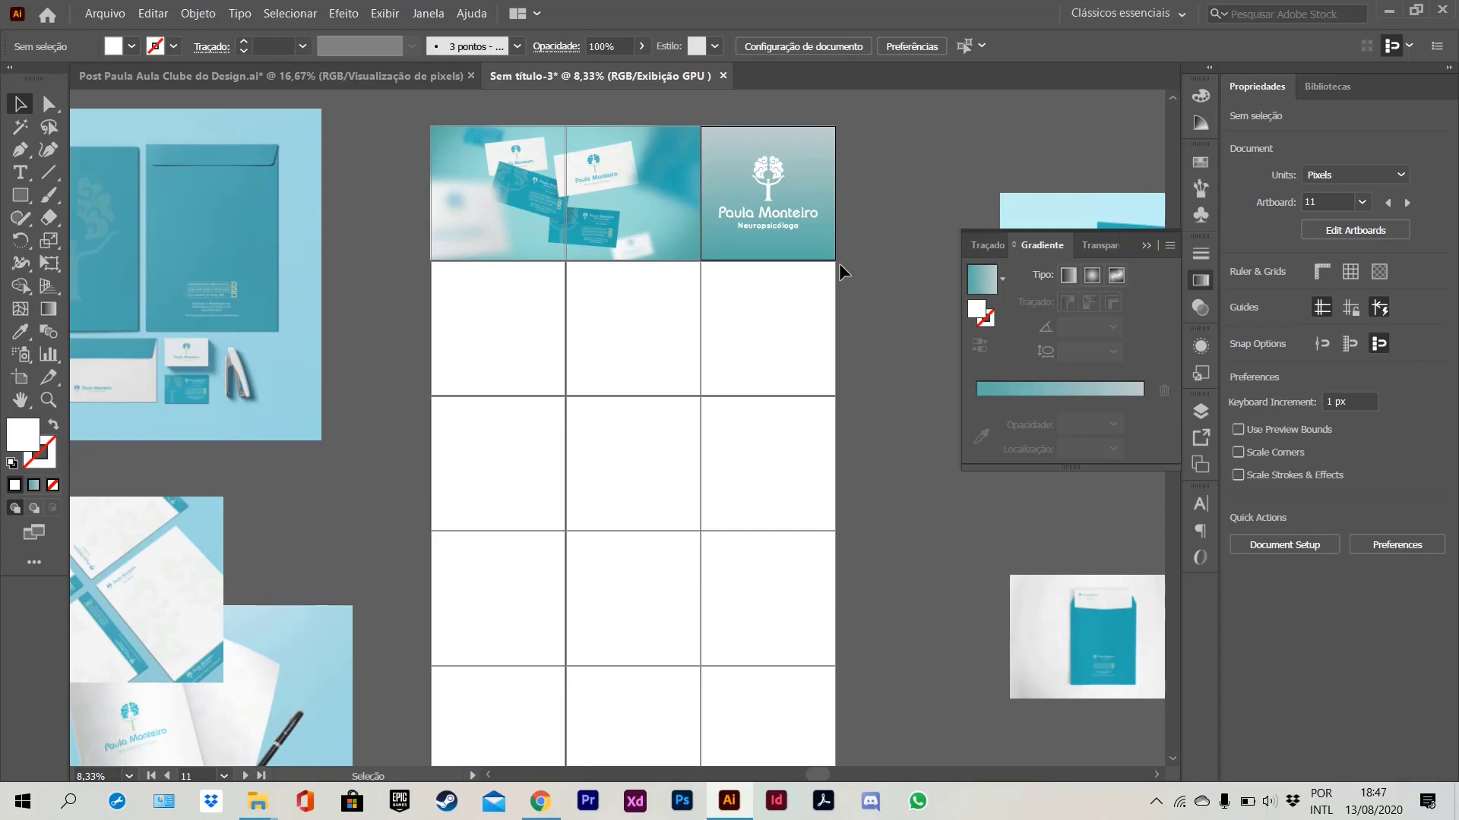
- Duplicate the logo's gradient square onto the artboard directly below it, in the second row of the third column
{"action": "left_click", "coordinate": [818, 132]}
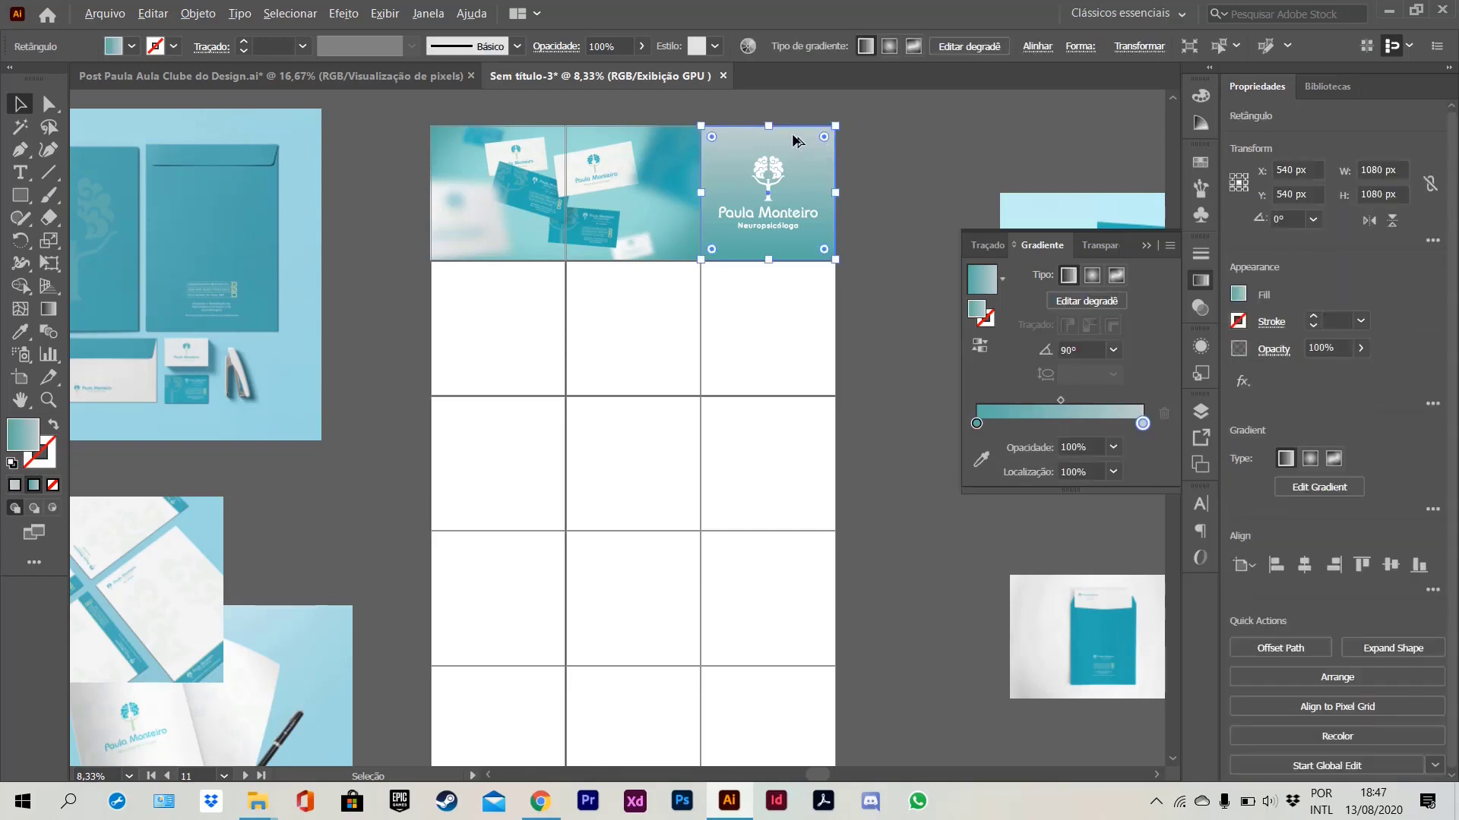
{"action": "left_click_drag", "start_coordinate": [797, 136], "coordinate": [801, 272]}
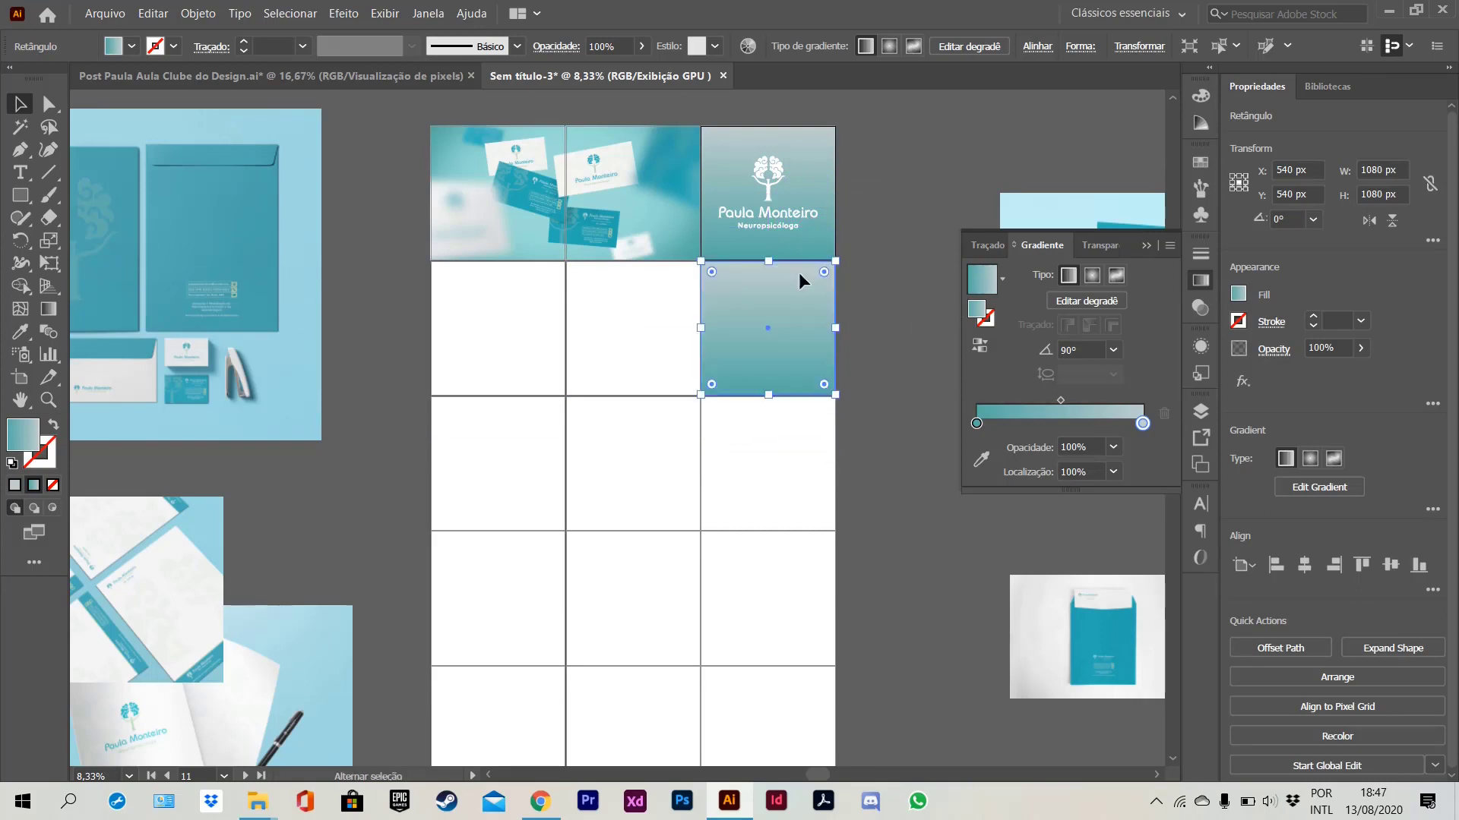
{"action": "left_click", "coordinate": [873, 274]}
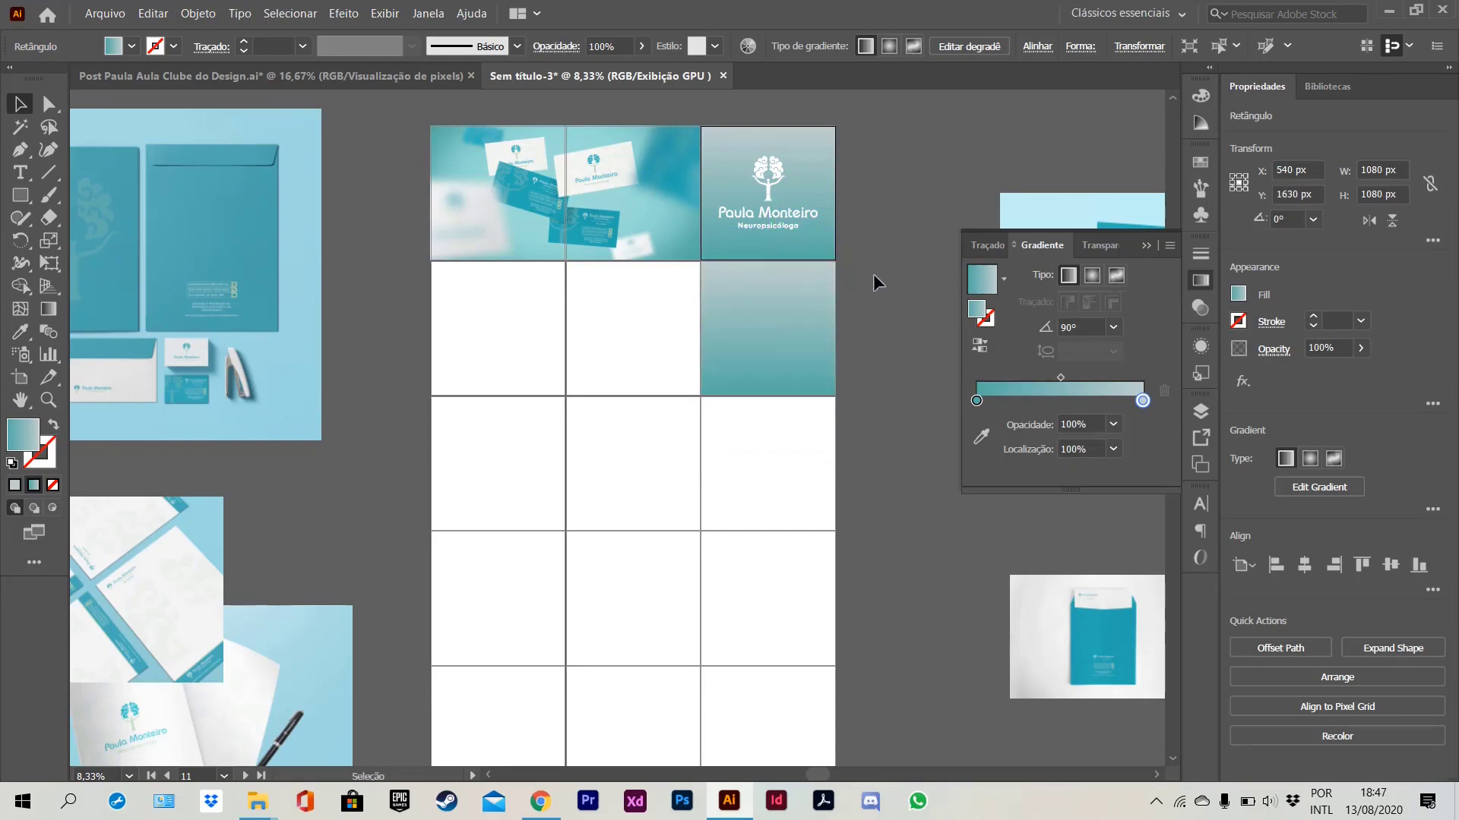
{"action": "left_click", "coordinate": [786, 298]}
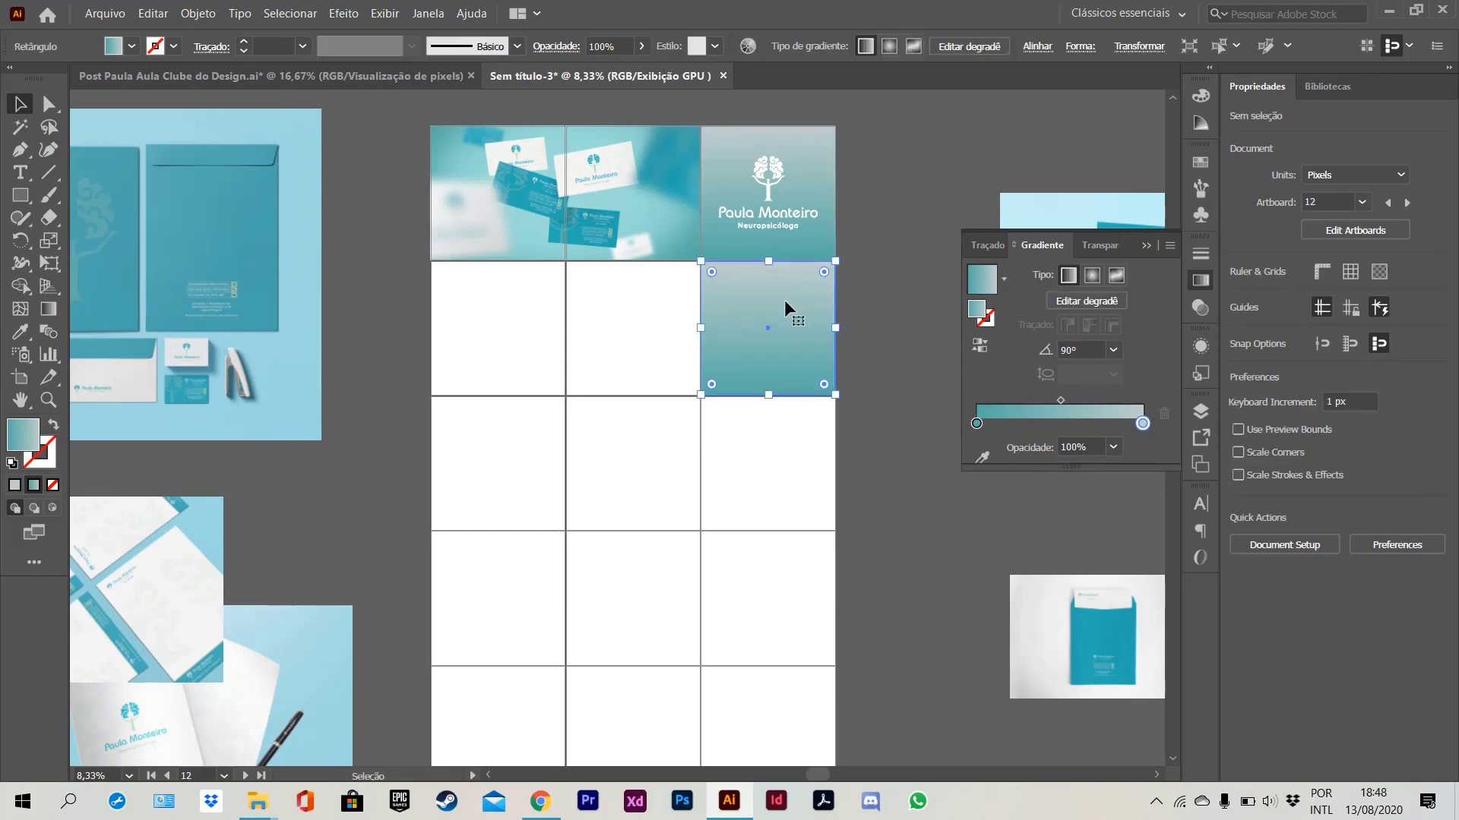
{"action": "left_click", "coordinate": [1035, 48]}
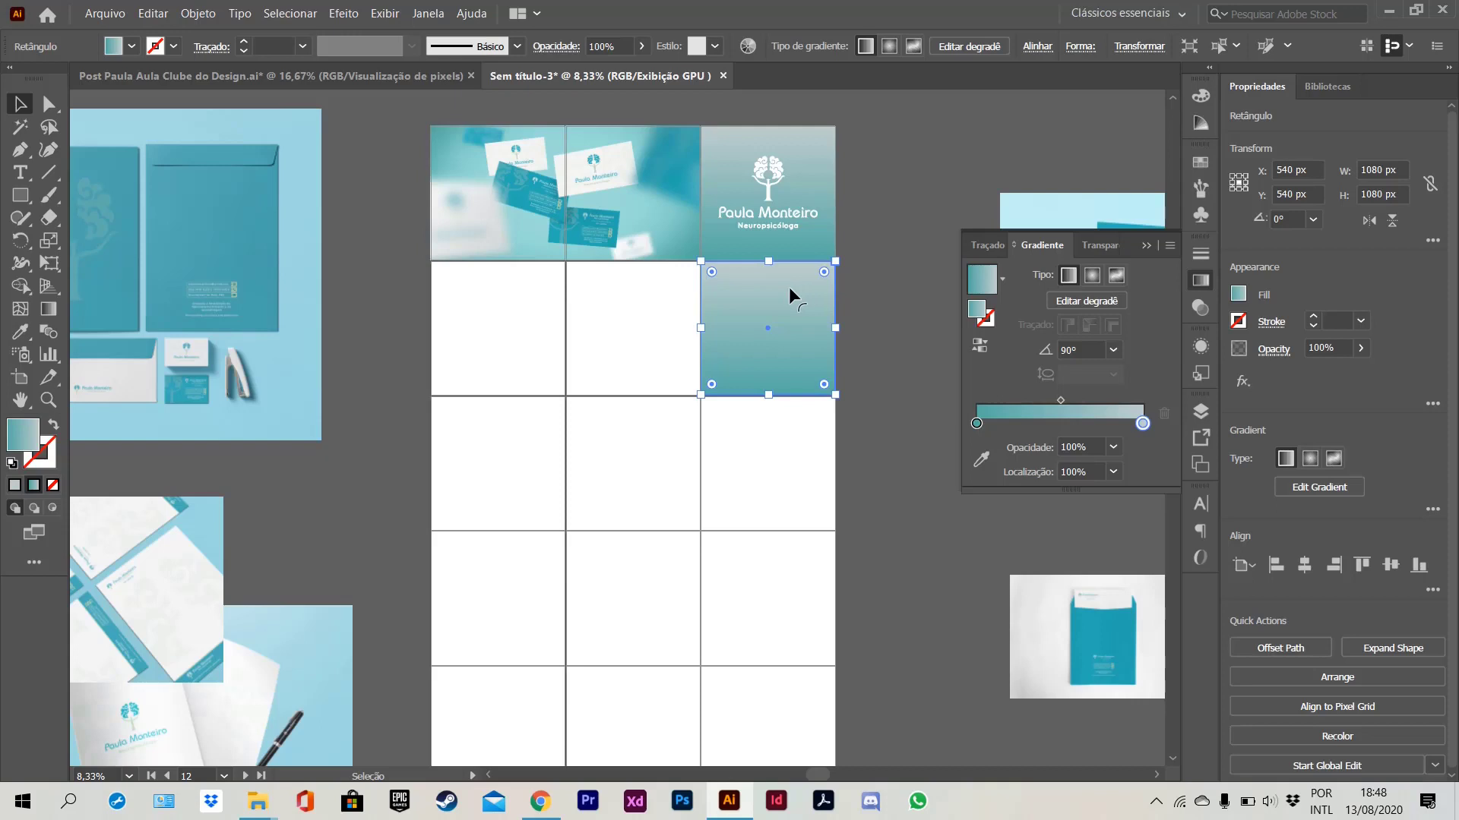
- Copy the coloured tree logo from below the artboards of the finished feed document and paste it into the new layout
{"action": "left_click", "coordinate": [352, 74]}
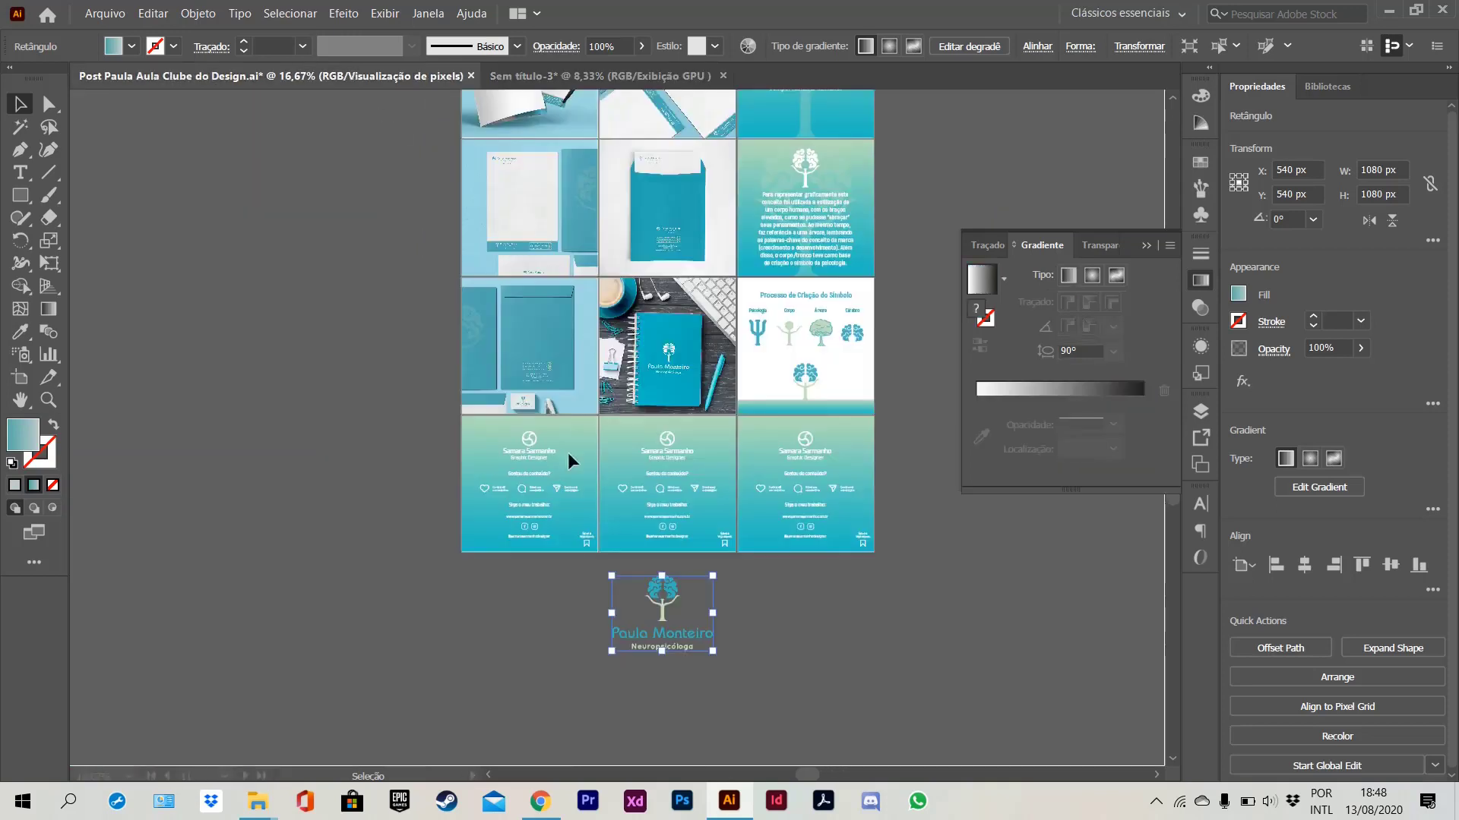
{"action": "key", "text": "v"}
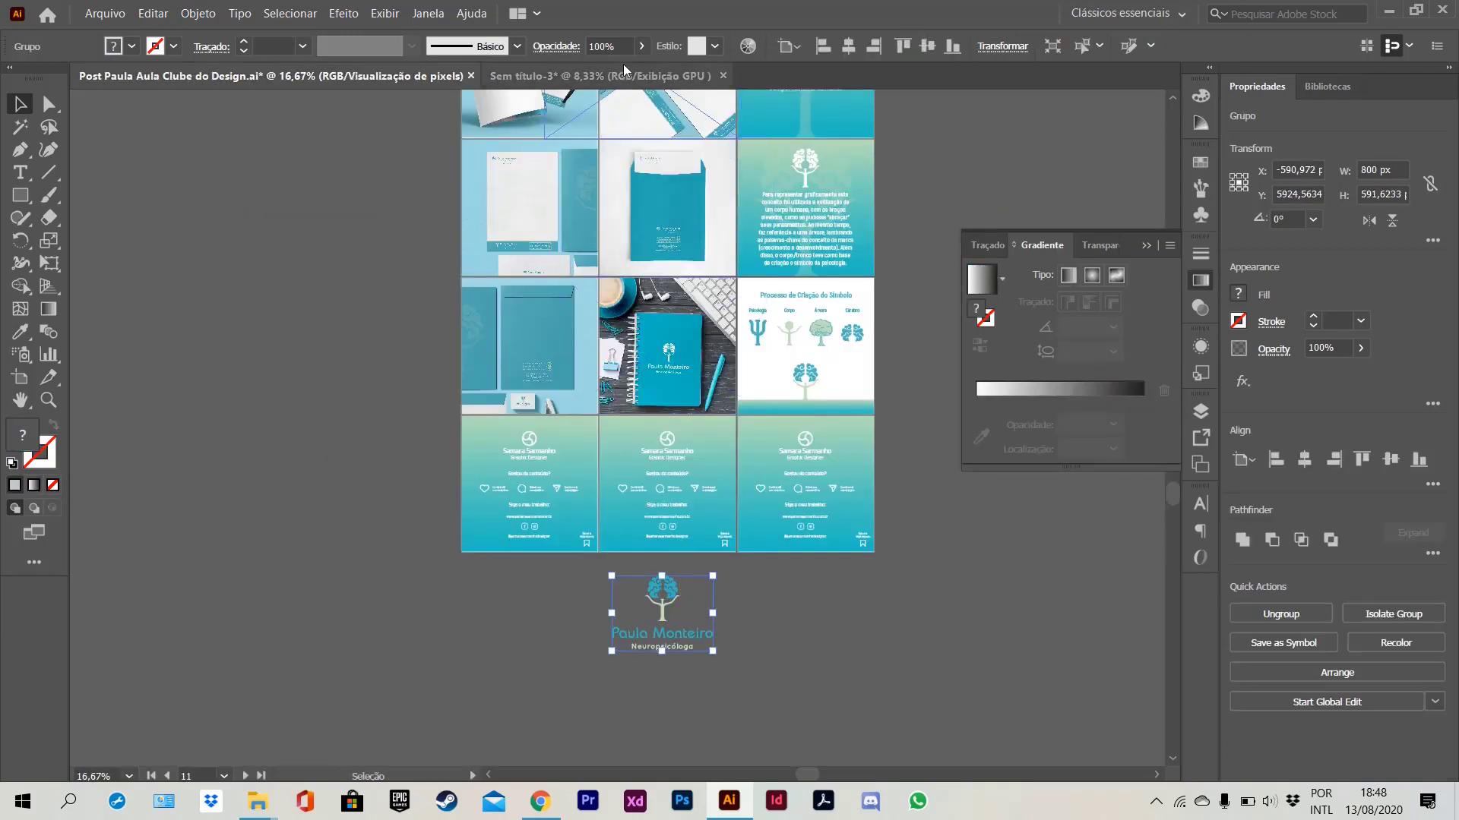
{"action": "left_click", "coordinate": [622, 76]}
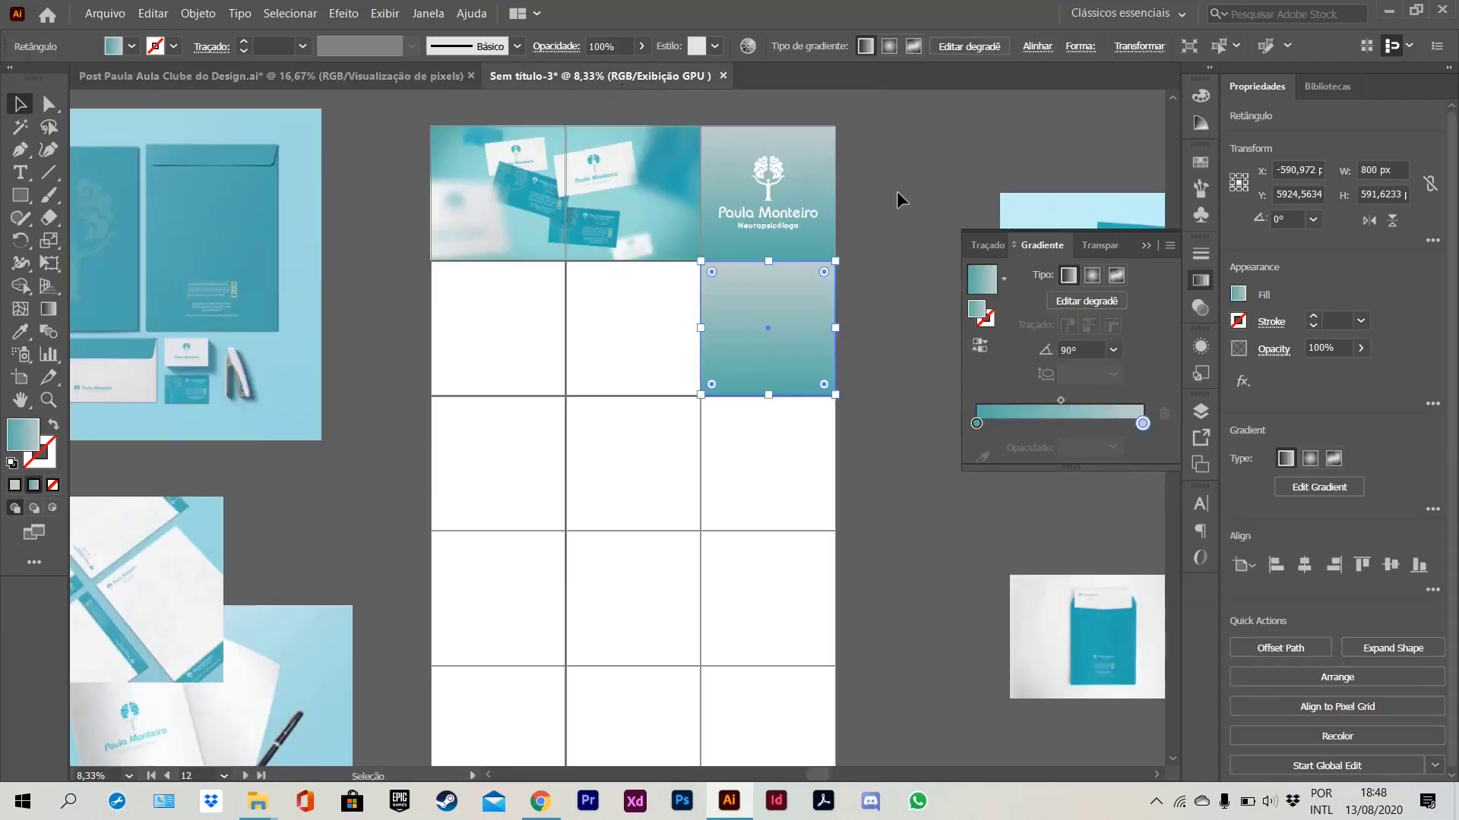
{"action": "key", "text": "ctrl+v"}
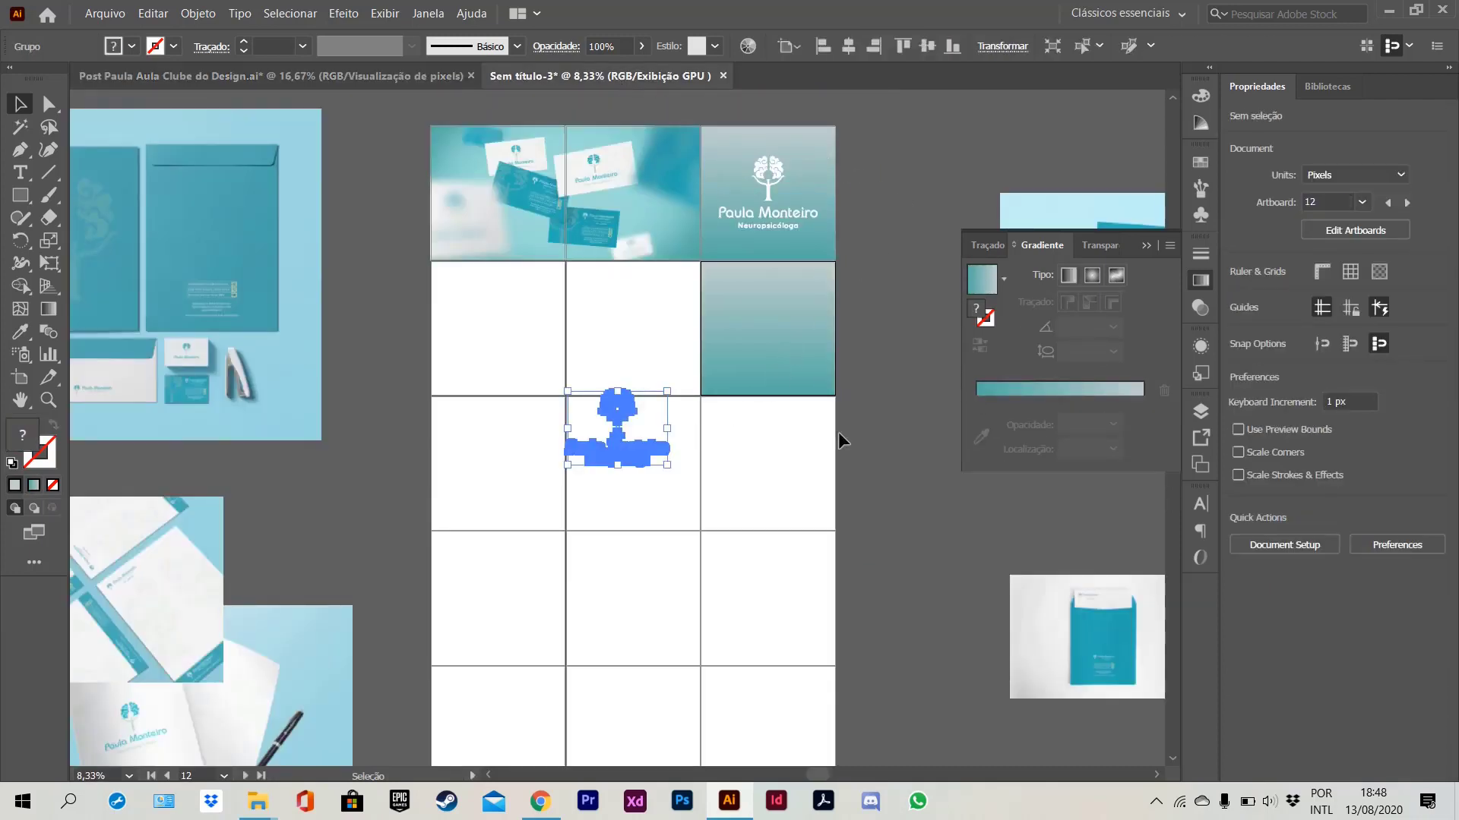
{"action": "left_click", "coordinate": [873, 418]}
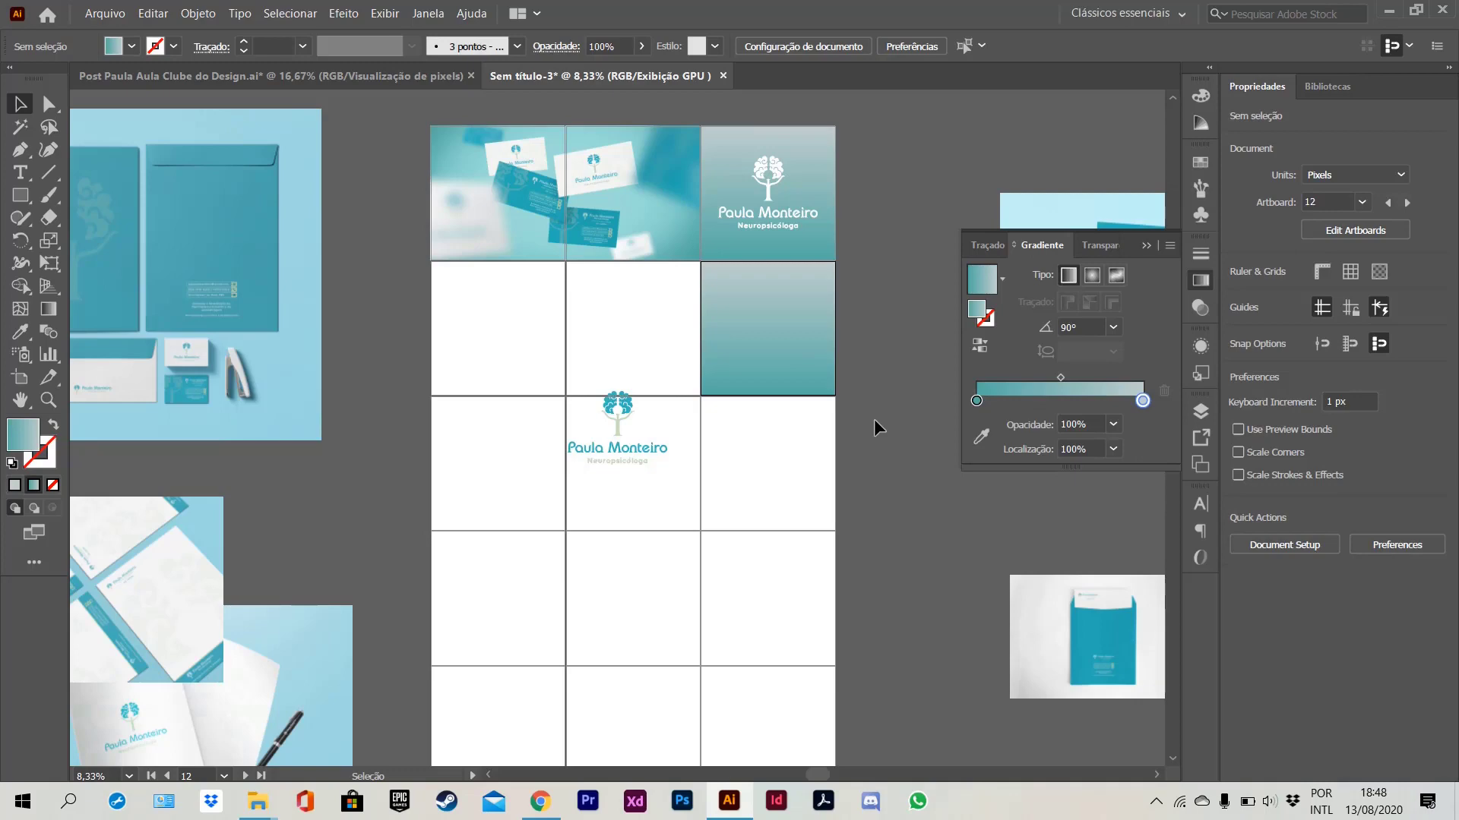
- Set the starting colour of the second-row square's gradient to the blue sampled from the pasted logo's tree crown
{"action": "left_click", "coordinate": [795, 277]}
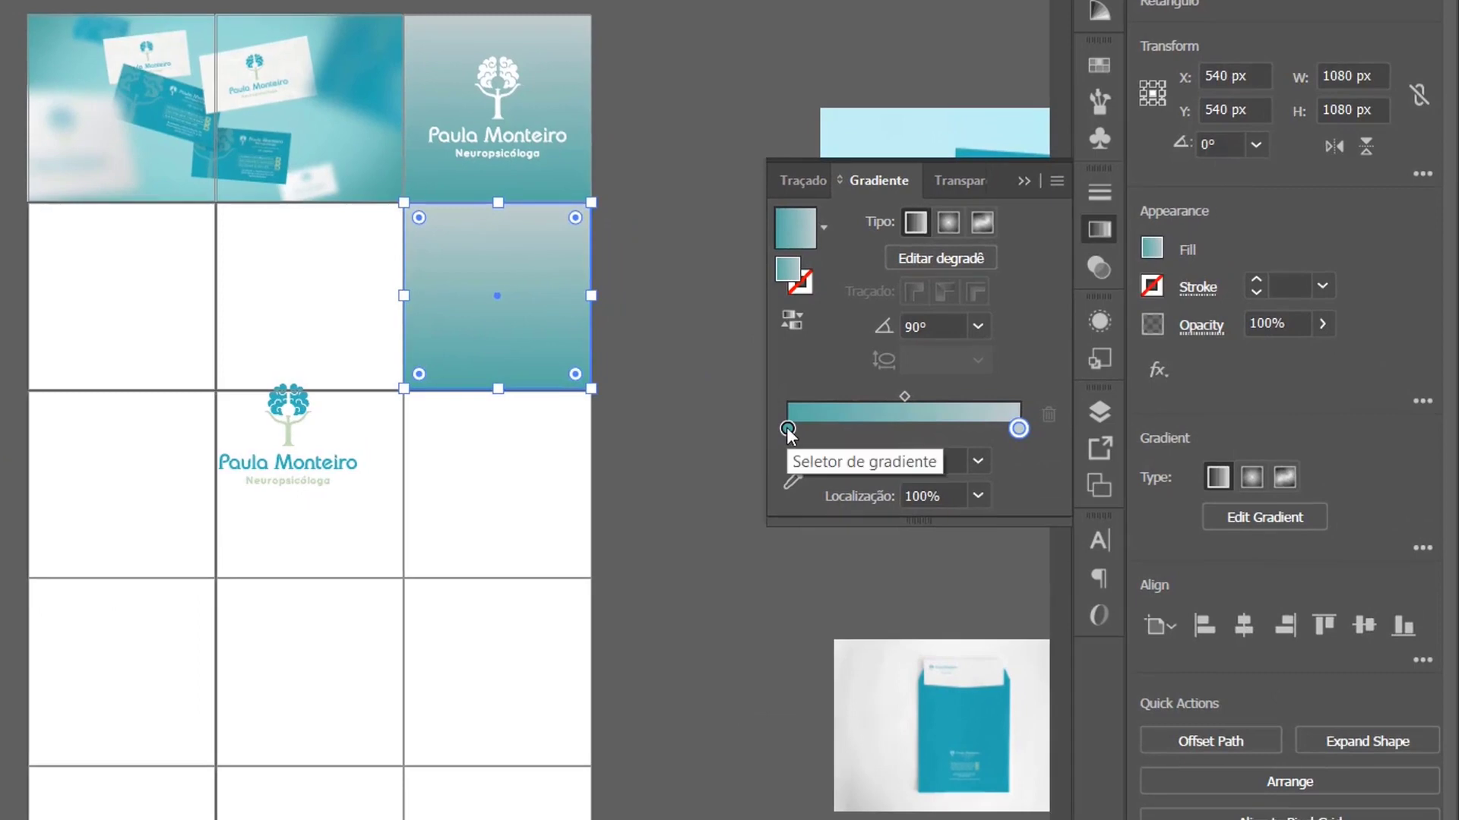
{"action": "left_click", "coordinate": [788, 428]}
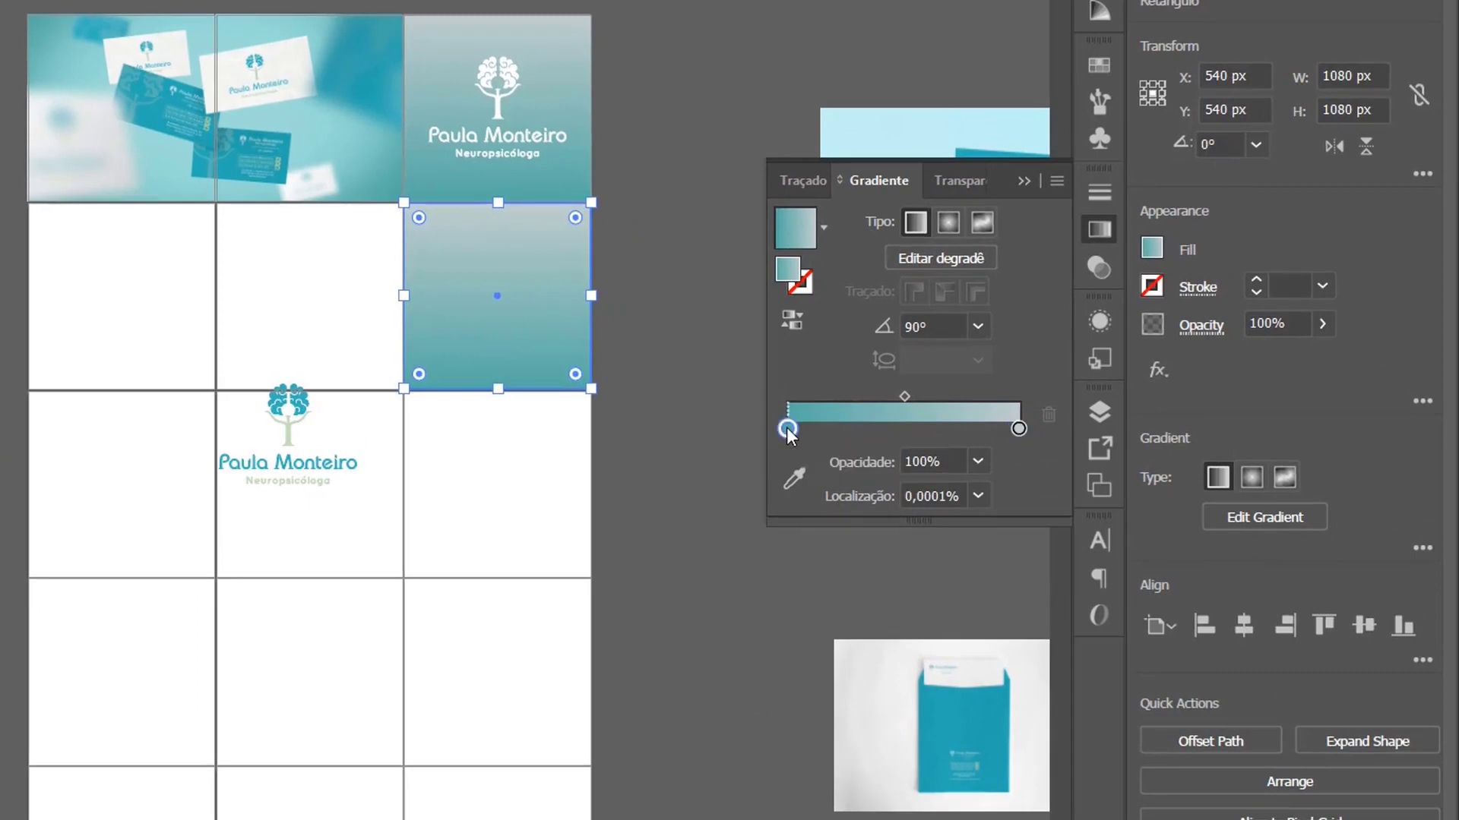
{"action": "double_click", "coordinate": [787, 428]}
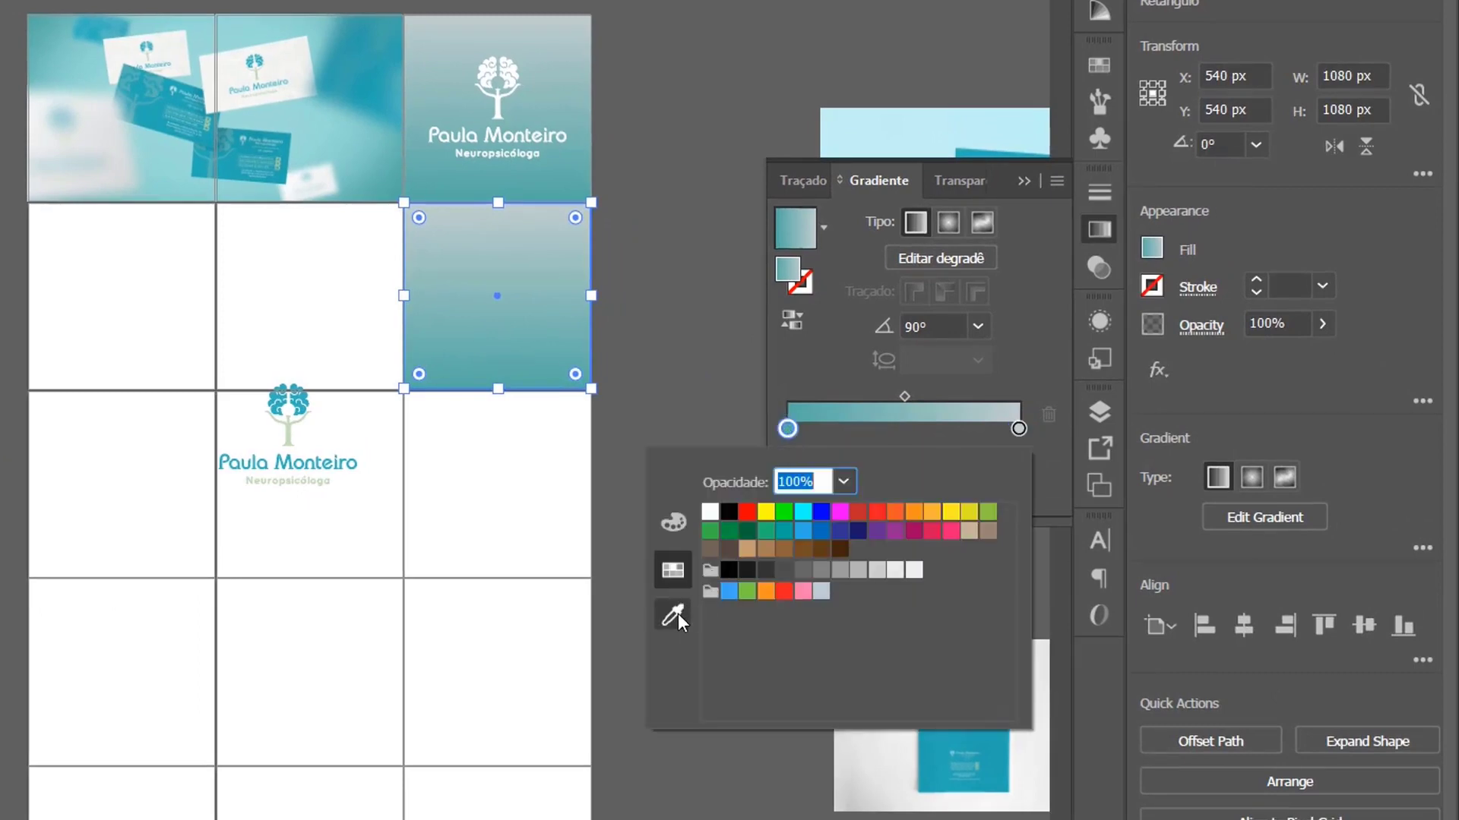
{"action": "left_click", "coordinate": [673, 616]}
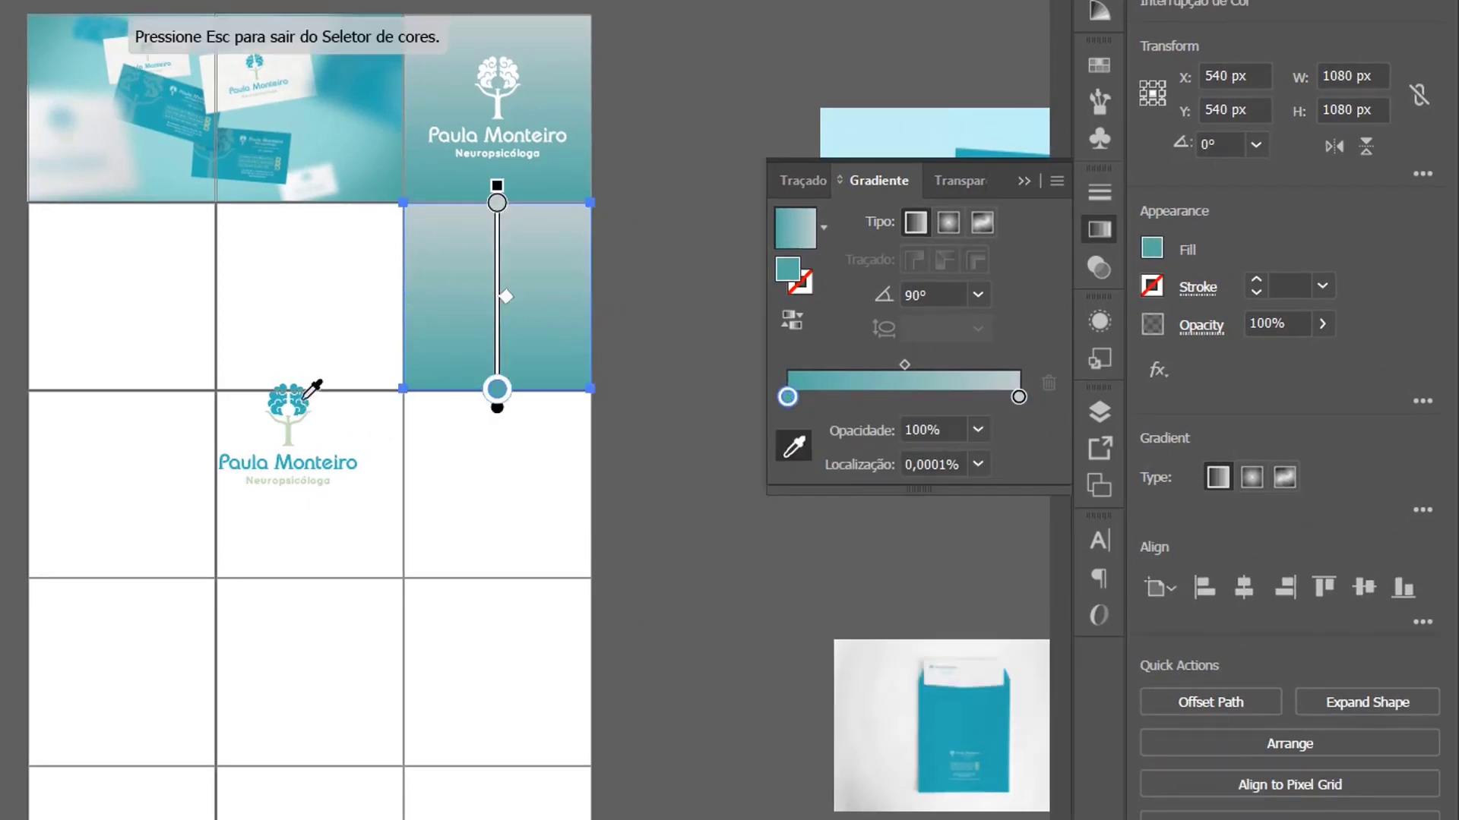
{"action": "left_click", "coordinate": [297, 403]}
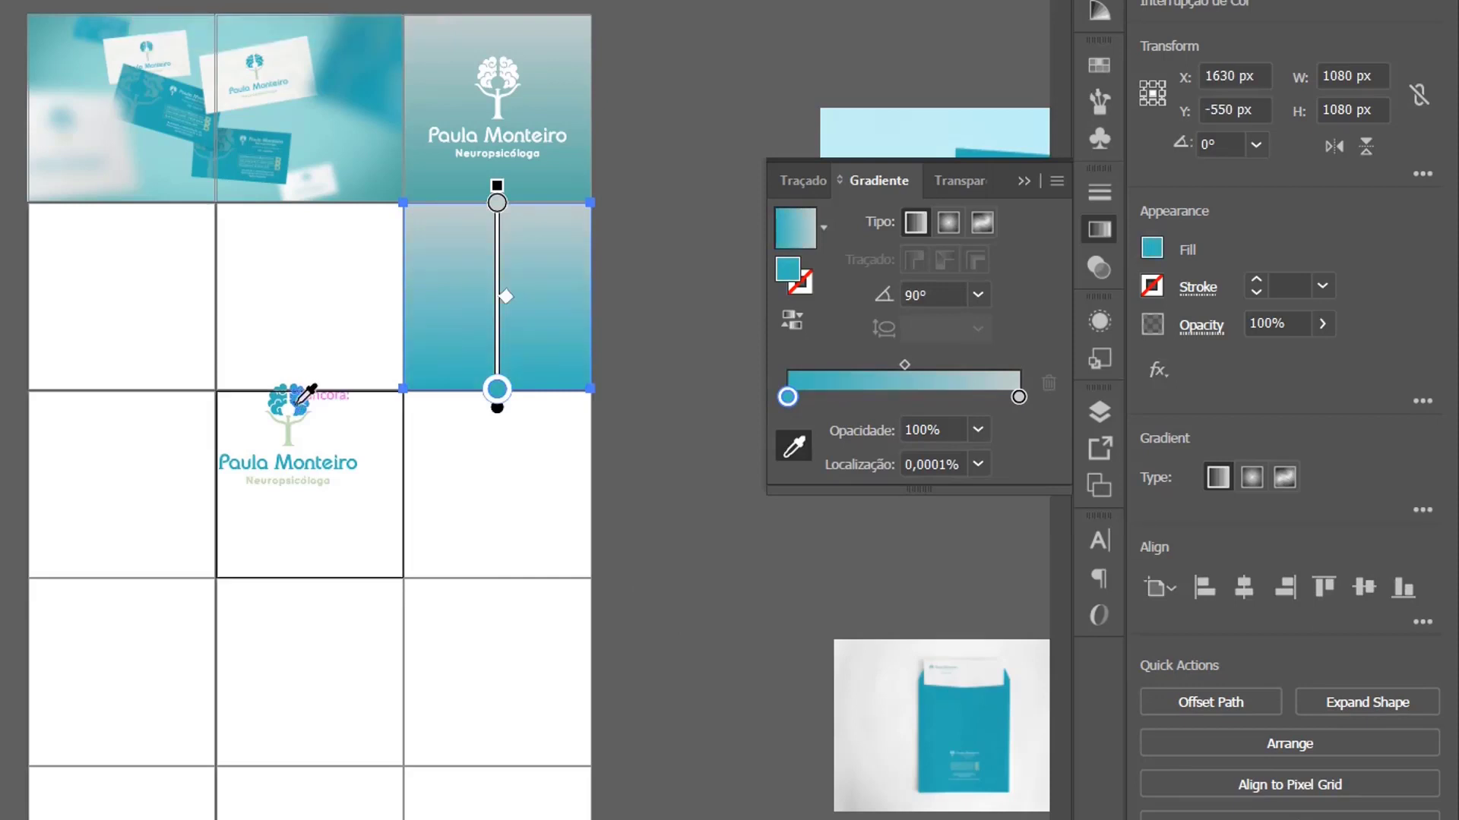
- Set the end colour of the second-row square's gradient to the light green sampled from the pasted logo's trunk
{"action": "double_click", "coordinate": [1019, 397]}
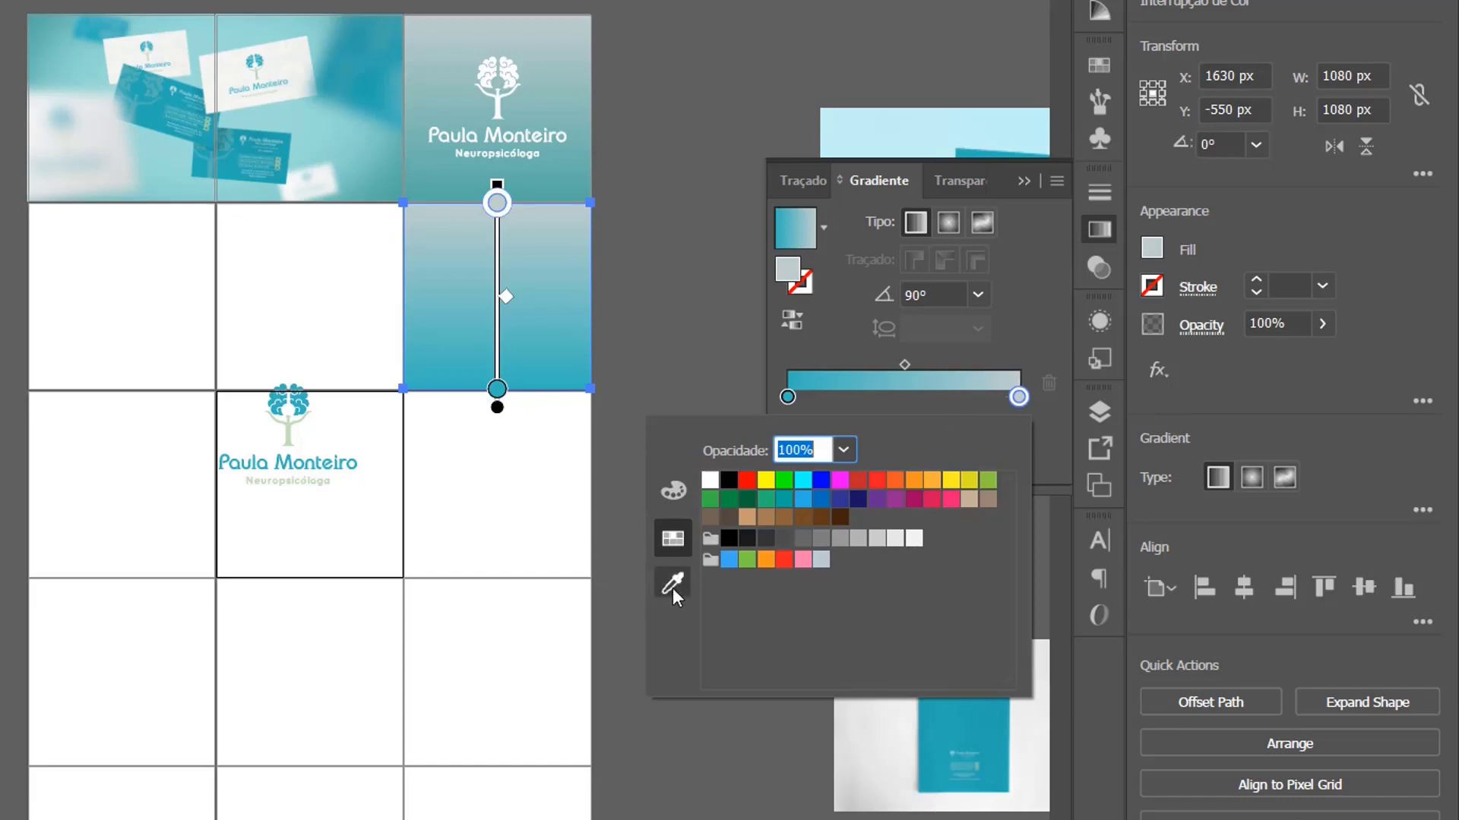
{"action": "left_click", "coordinate": [673, 587]}
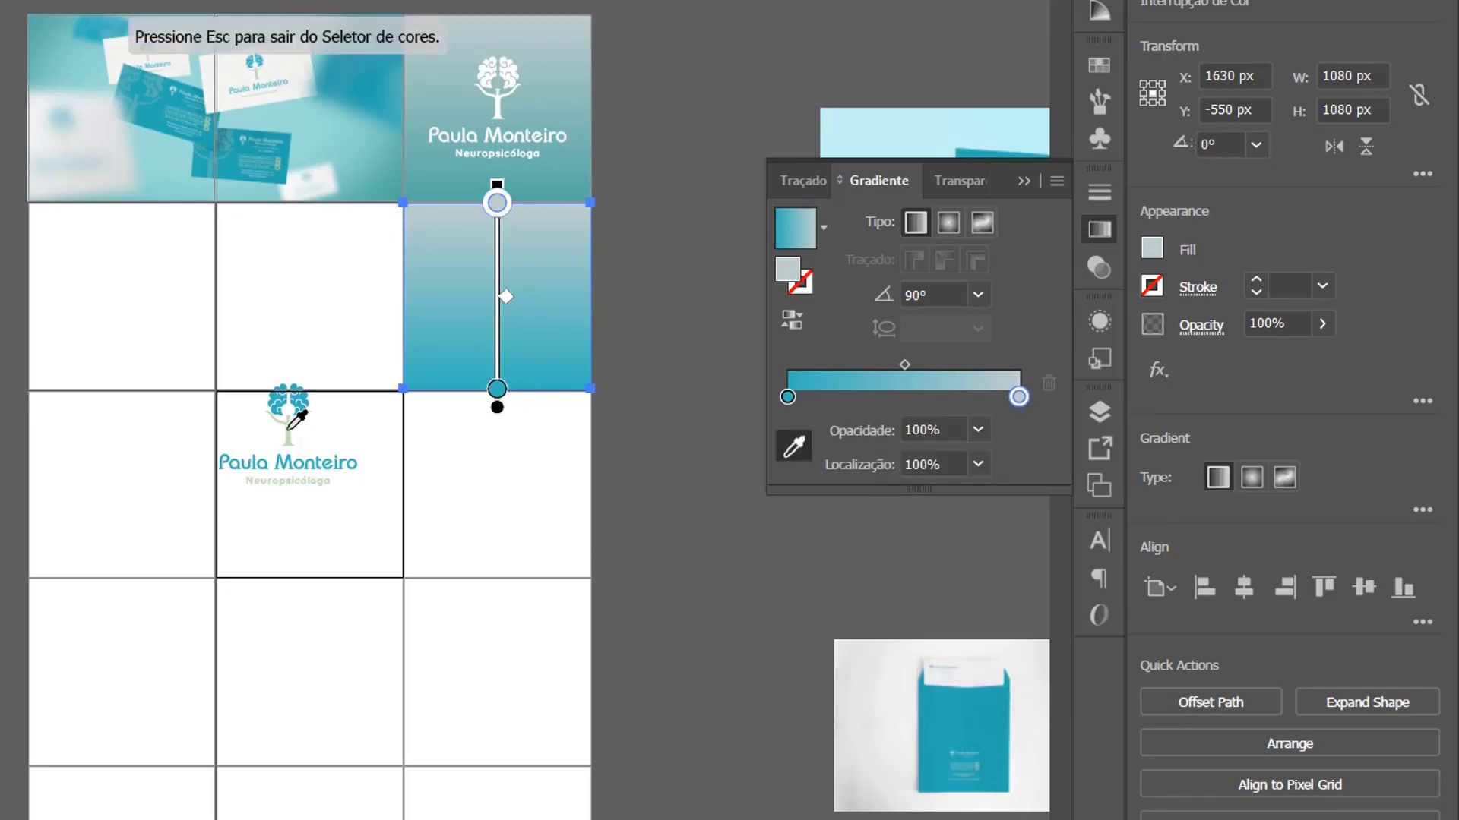
{"action": "left_click", "coordinate": [289, 429]}
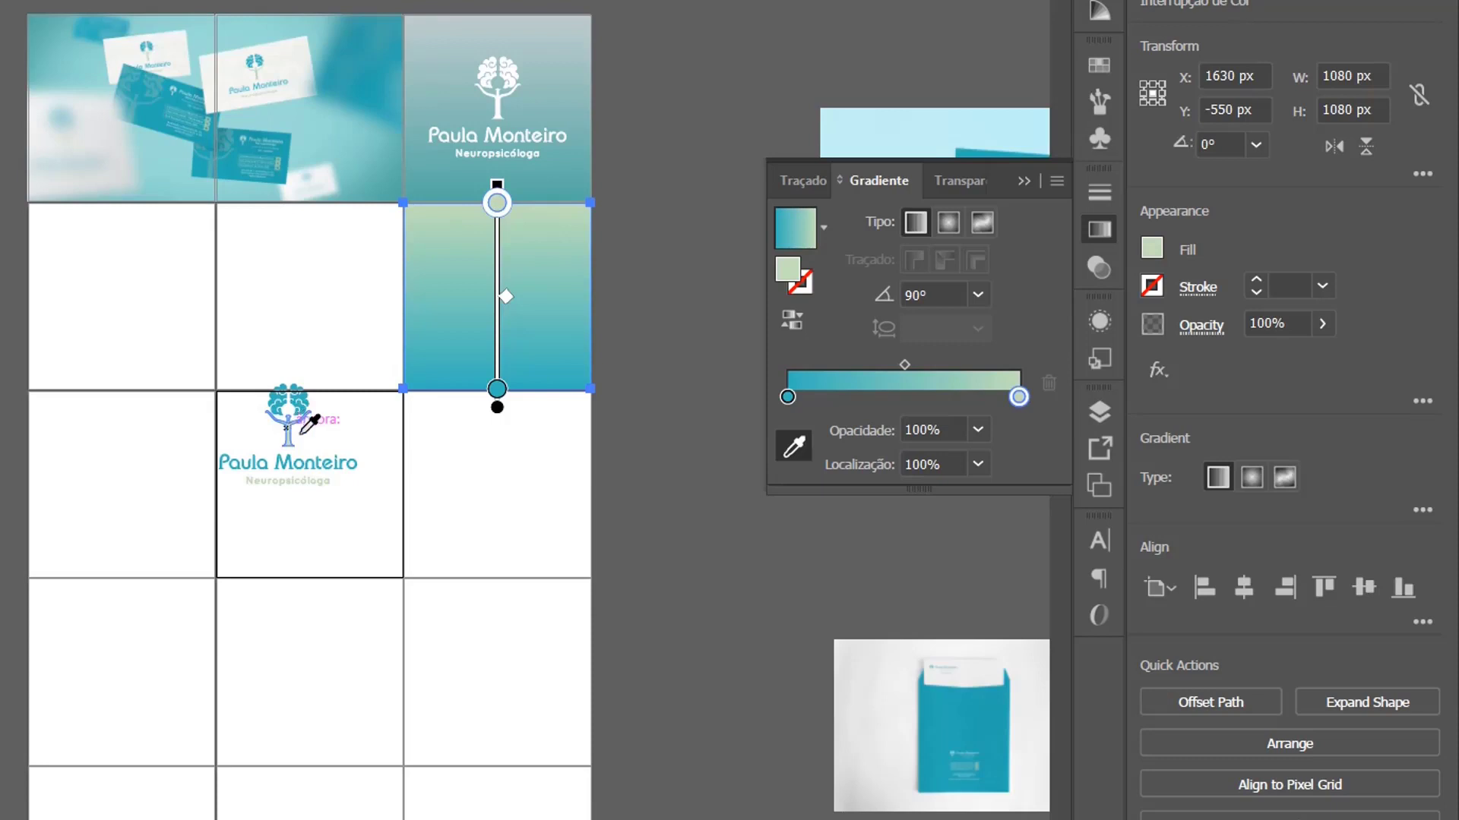
- Delete the coloured tree logo that served as the colour sample
{"action": "key", "text": "v"}
{"action": "left_click", "coordinate": [297, 410]}
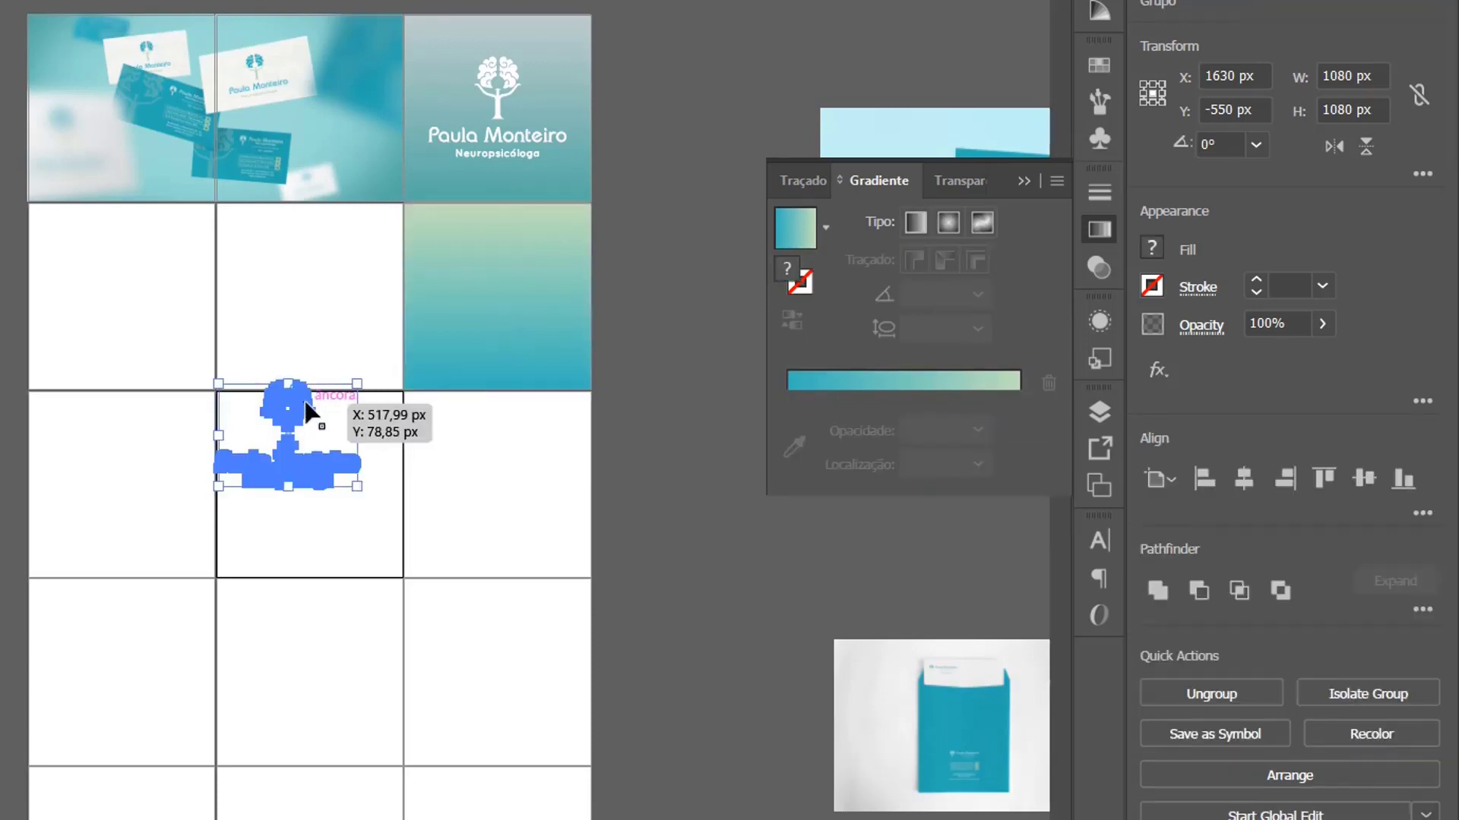
{"action": "key", "text": "Delete"}
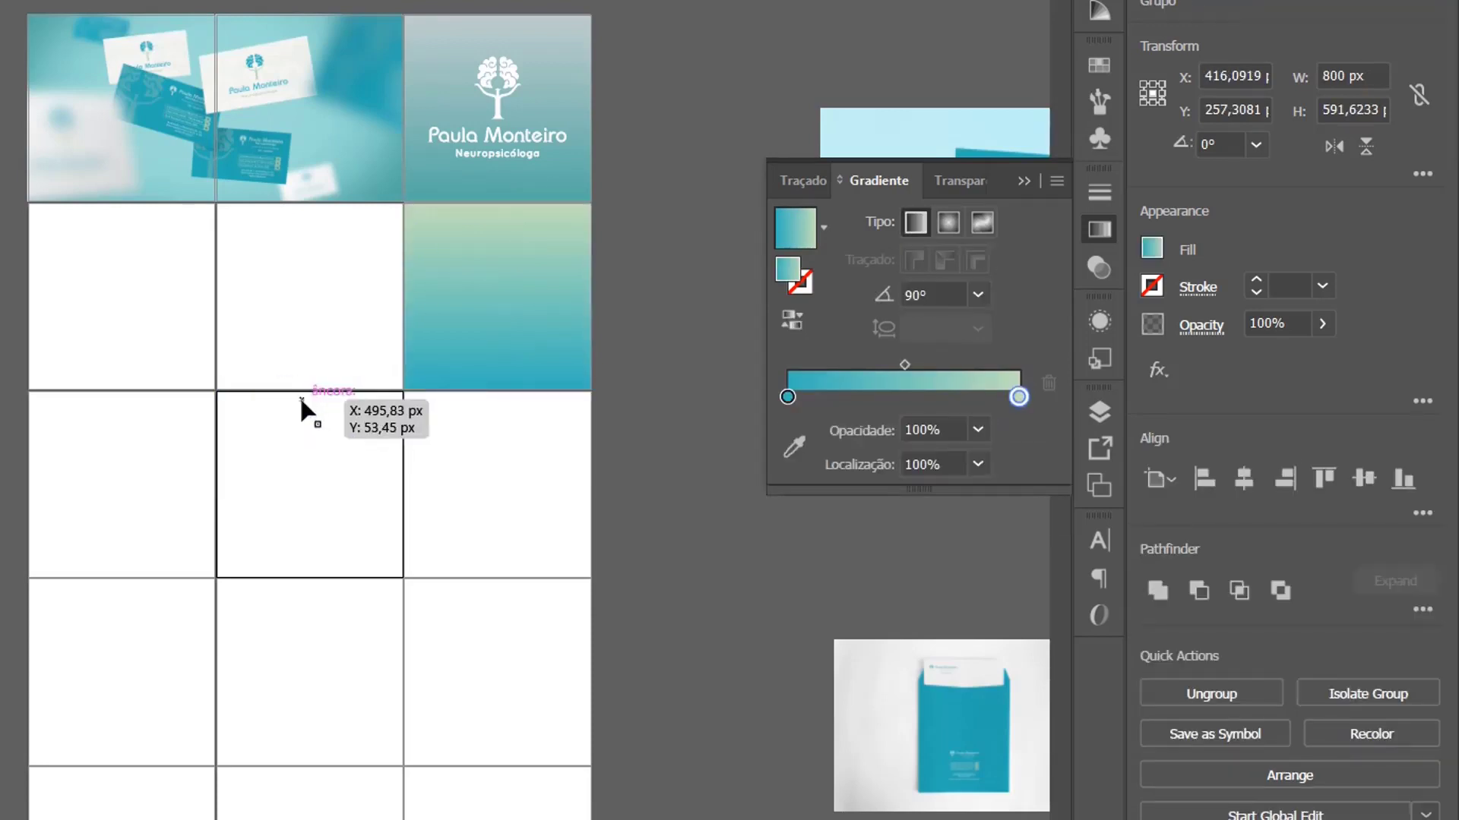
- Duplicate the blue-to-green gradient square onto the third, fourth and fifth artboards of the third column
{"action": "left_click", "coordinate": [555, 243]}
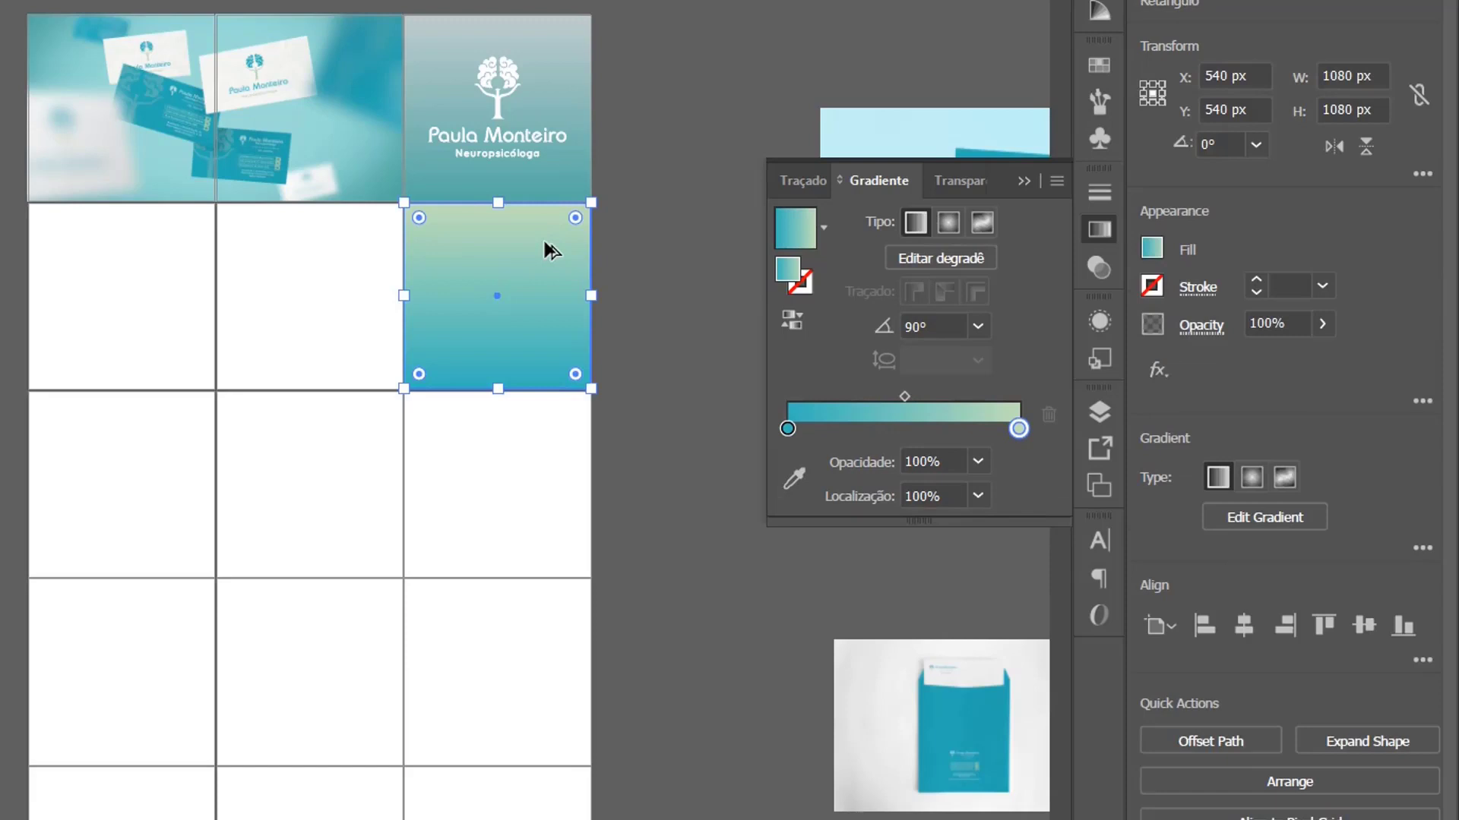
{"action": "left_click_drag", "start_coordinate": [550, 251], "coordinate": [562, 618]}
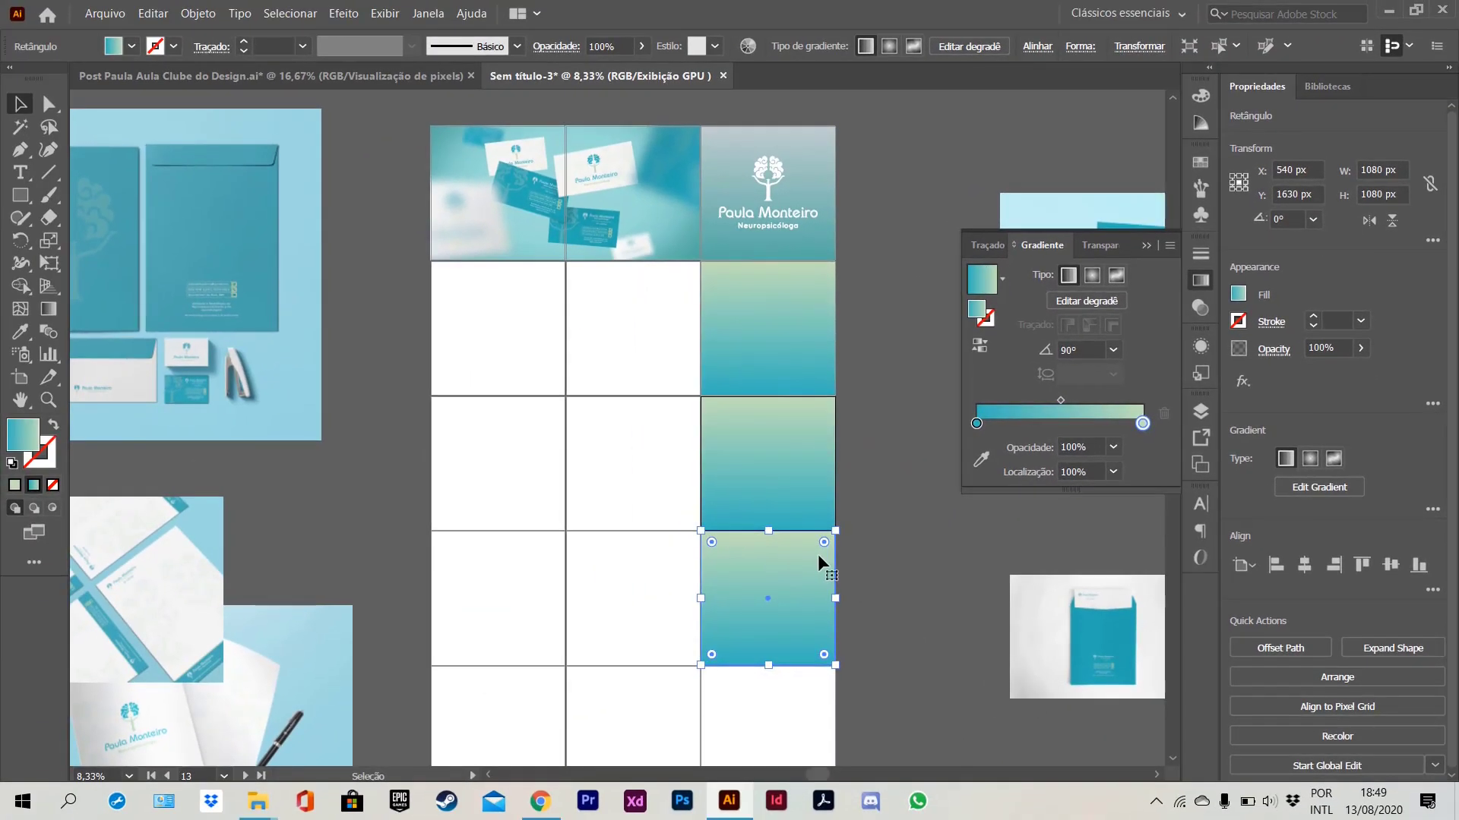
{"action": "scroll", "coordinate": [819, 560], "scroll_direction": "down", "scroll_amount": 2}
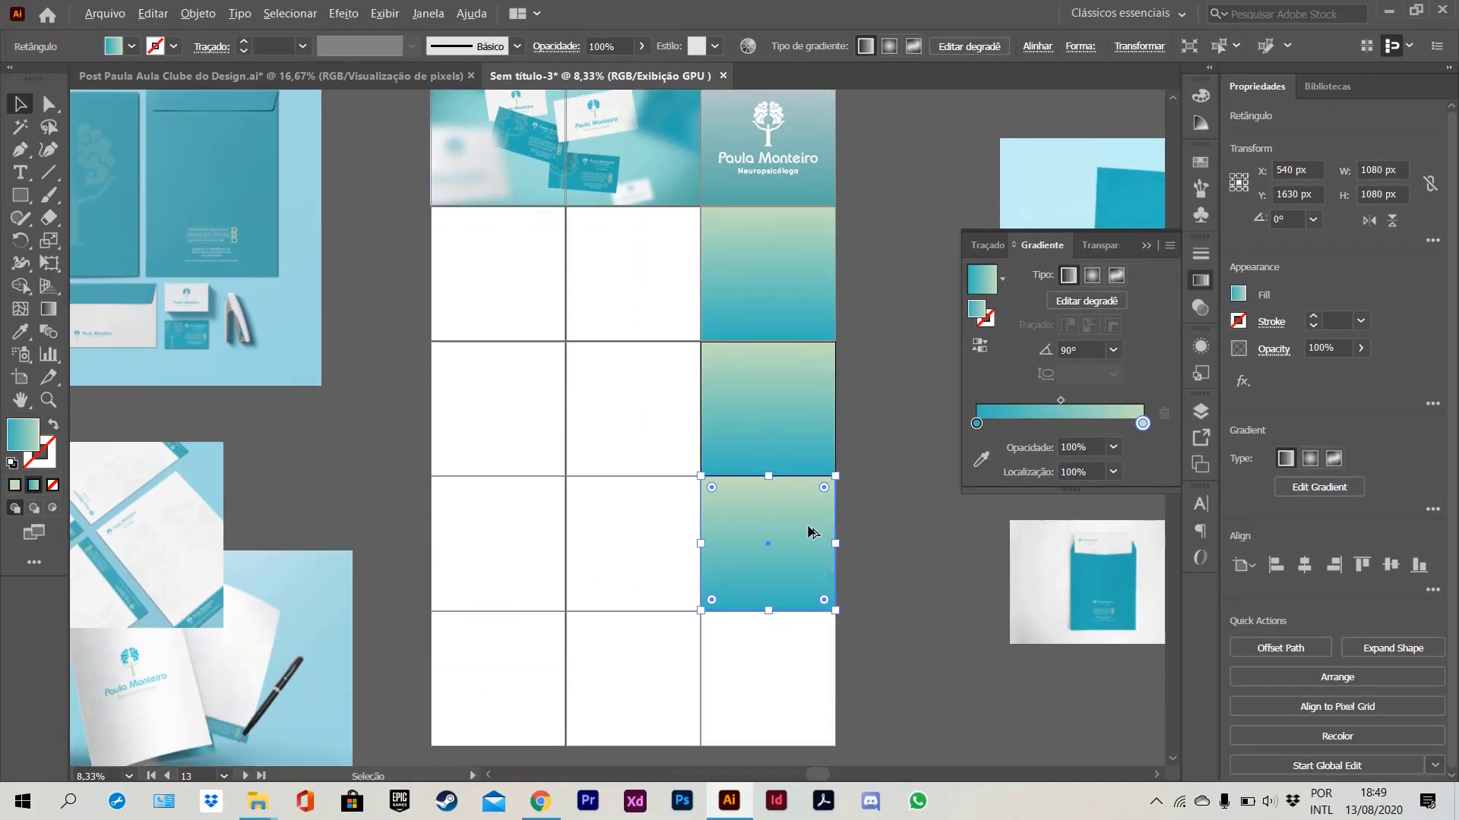
{"action": "left_click_drag", "start_coordinate": [818, 550], "coordinate": [823, 658]}
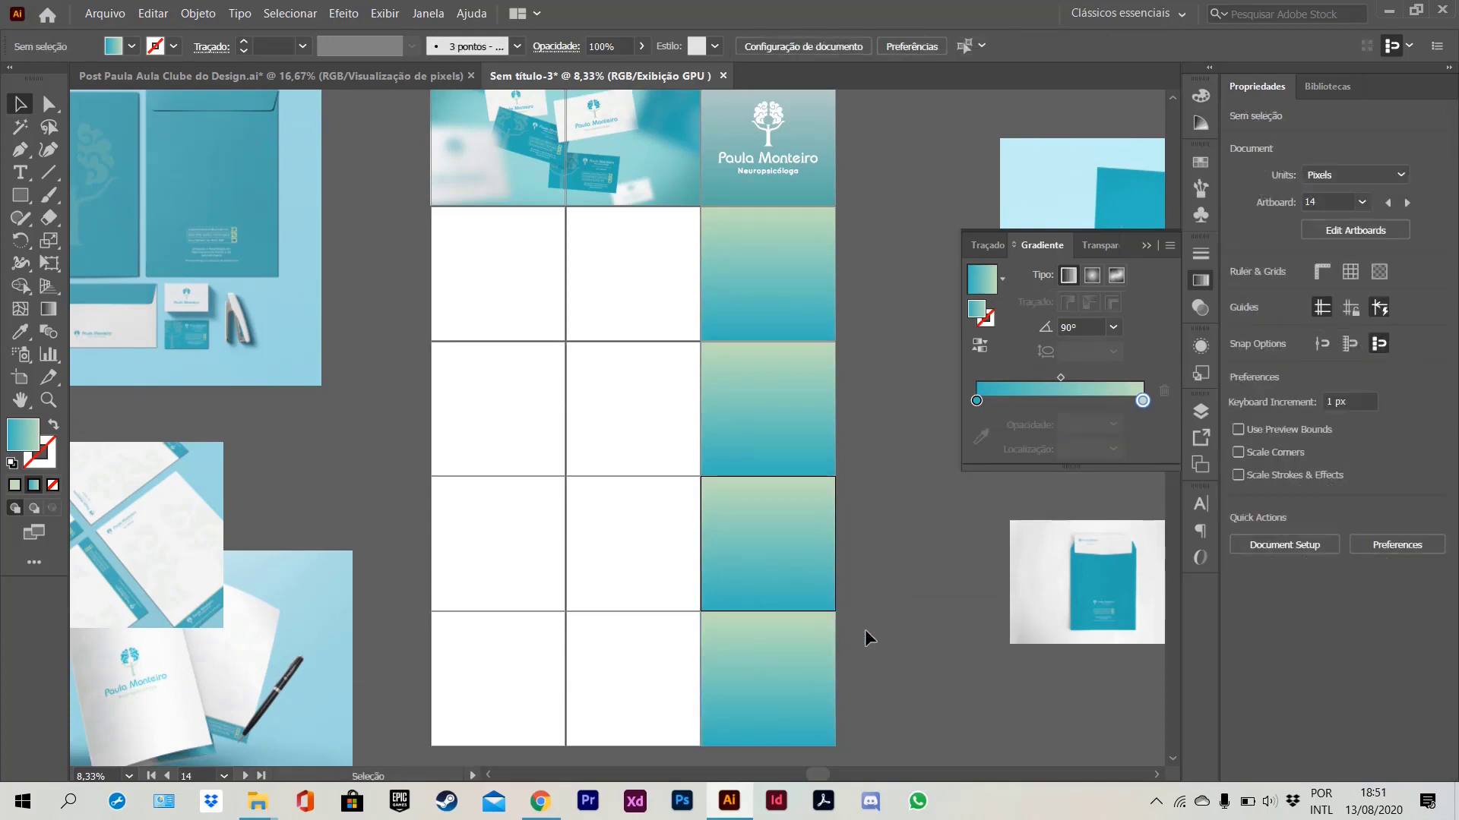
- Copy the tree watermark and logo description text from the finished document's second-row gradient post and paste them in front on the matching artboard
{"action": "left_click", "coordinate": [331, 73]}
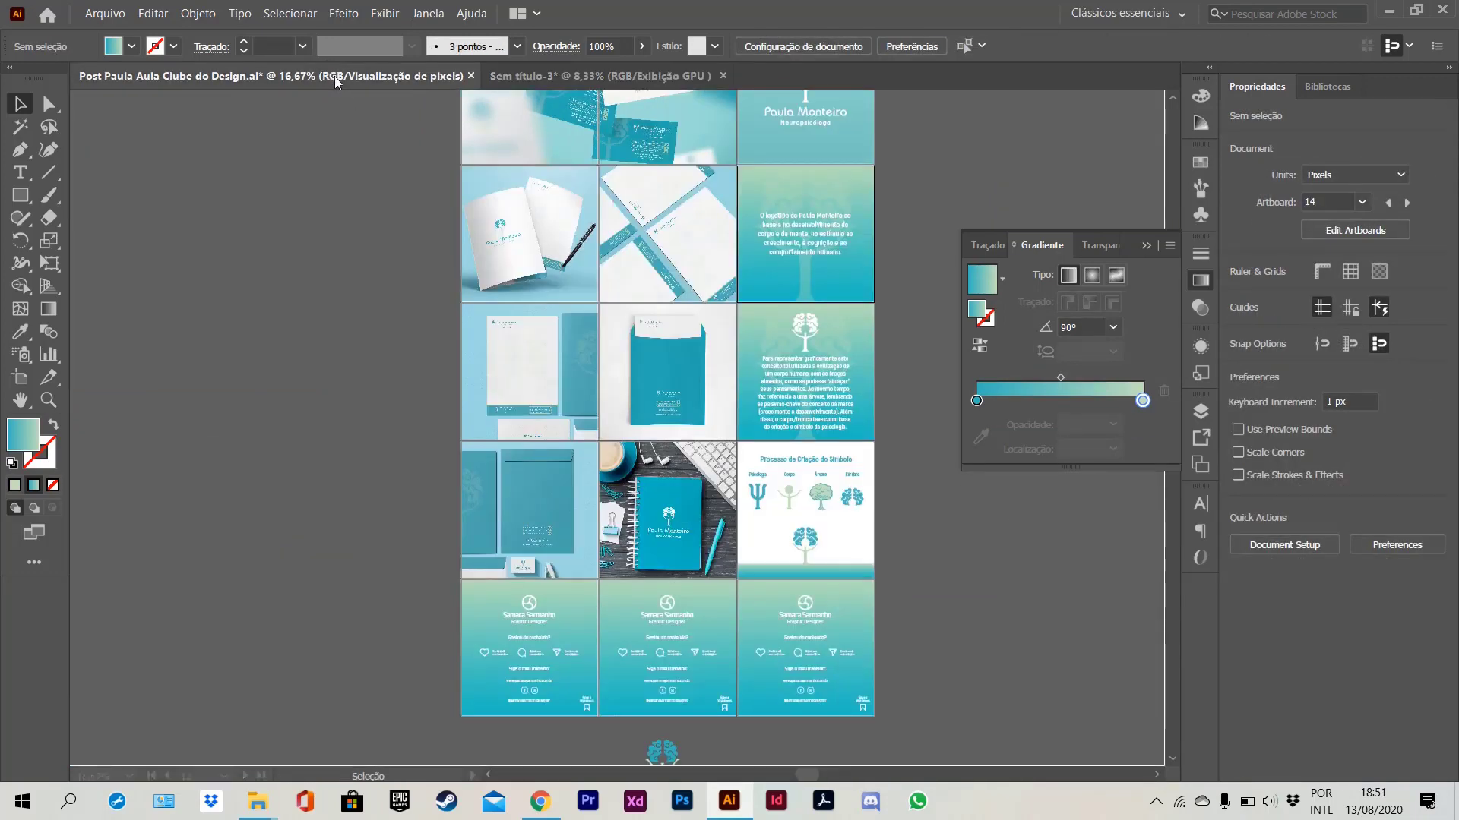
{"action": "left_click", "coordinate": [793, 190]}
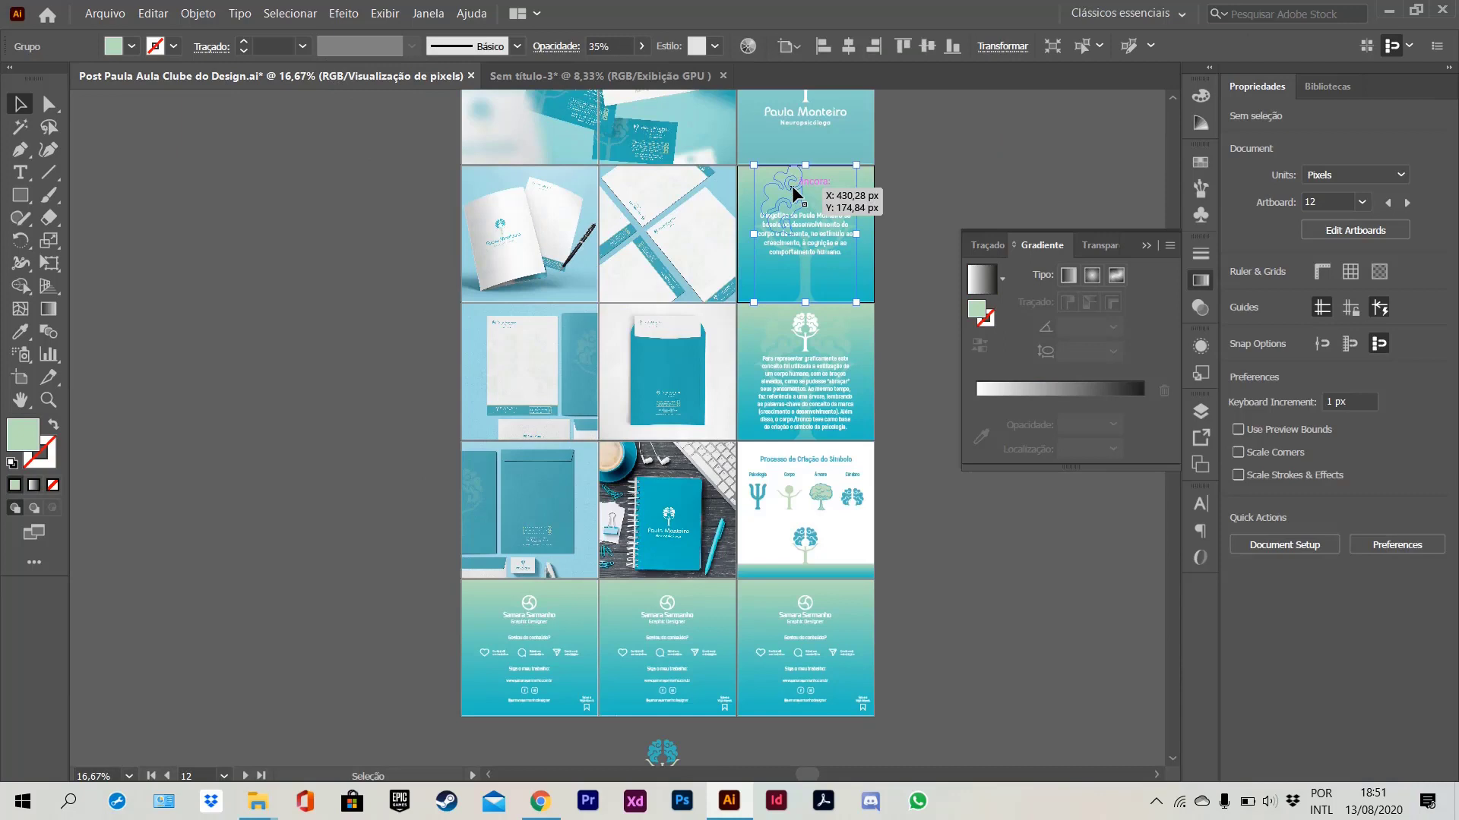
{"action": "left_click", "coordinate": [808, 238], "text": "ctrl"}
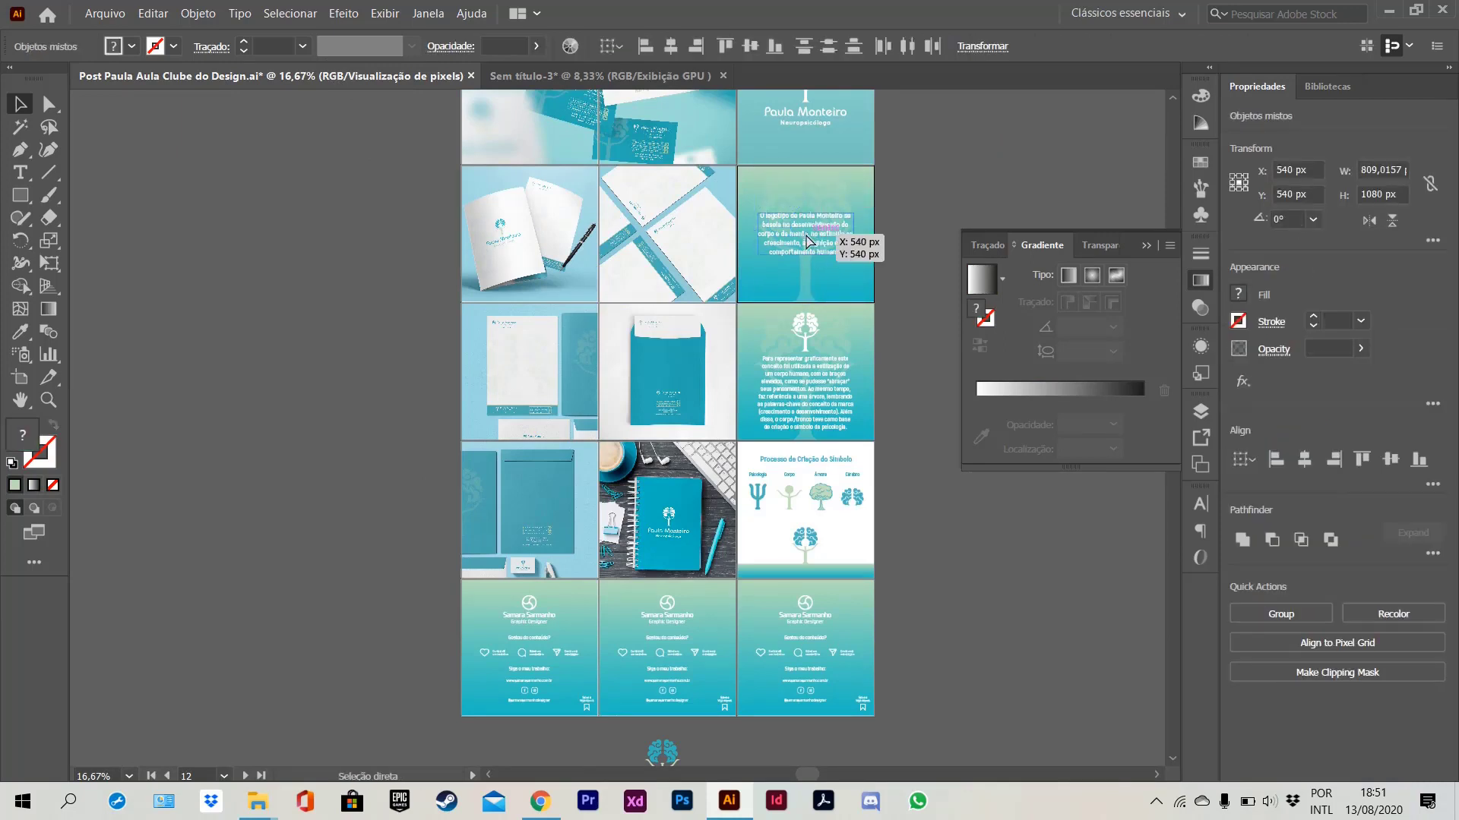
{"action": "left_click", "coordinate": [617, 75]}
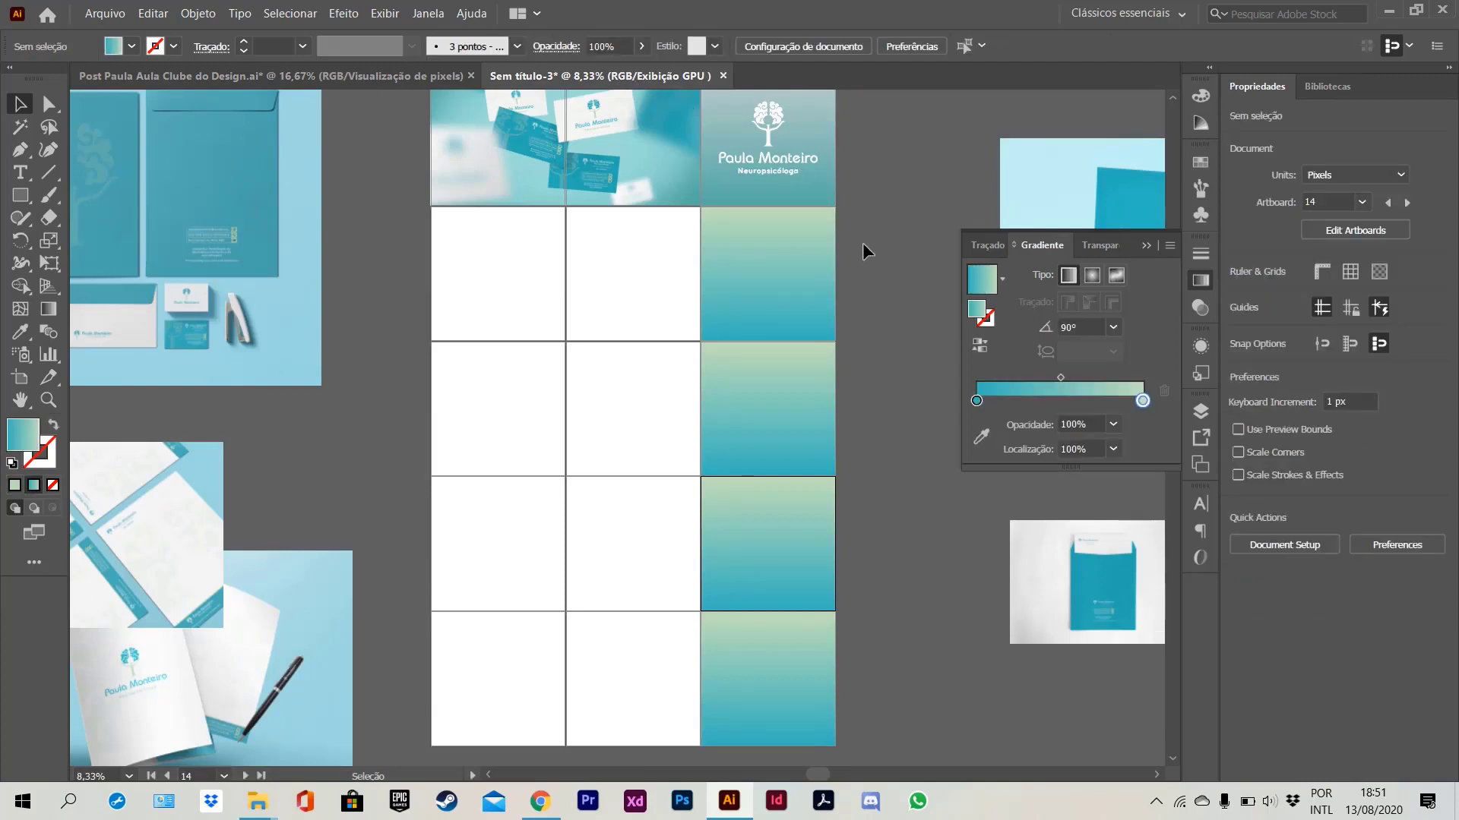
{"action": "left_click", "coordinate": [779, 283]}
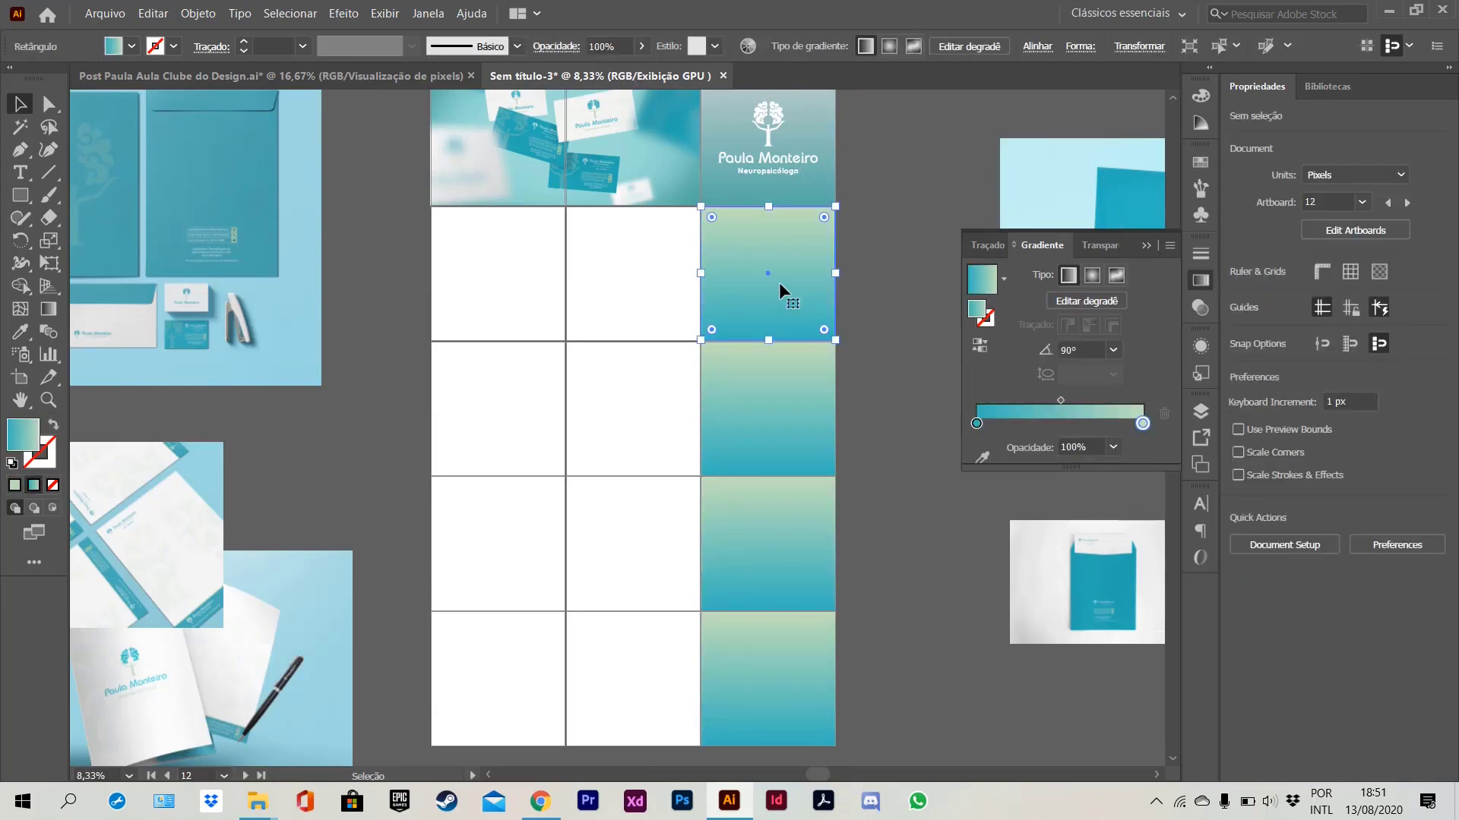
{"action": "key", "text": "ctrl+f"}
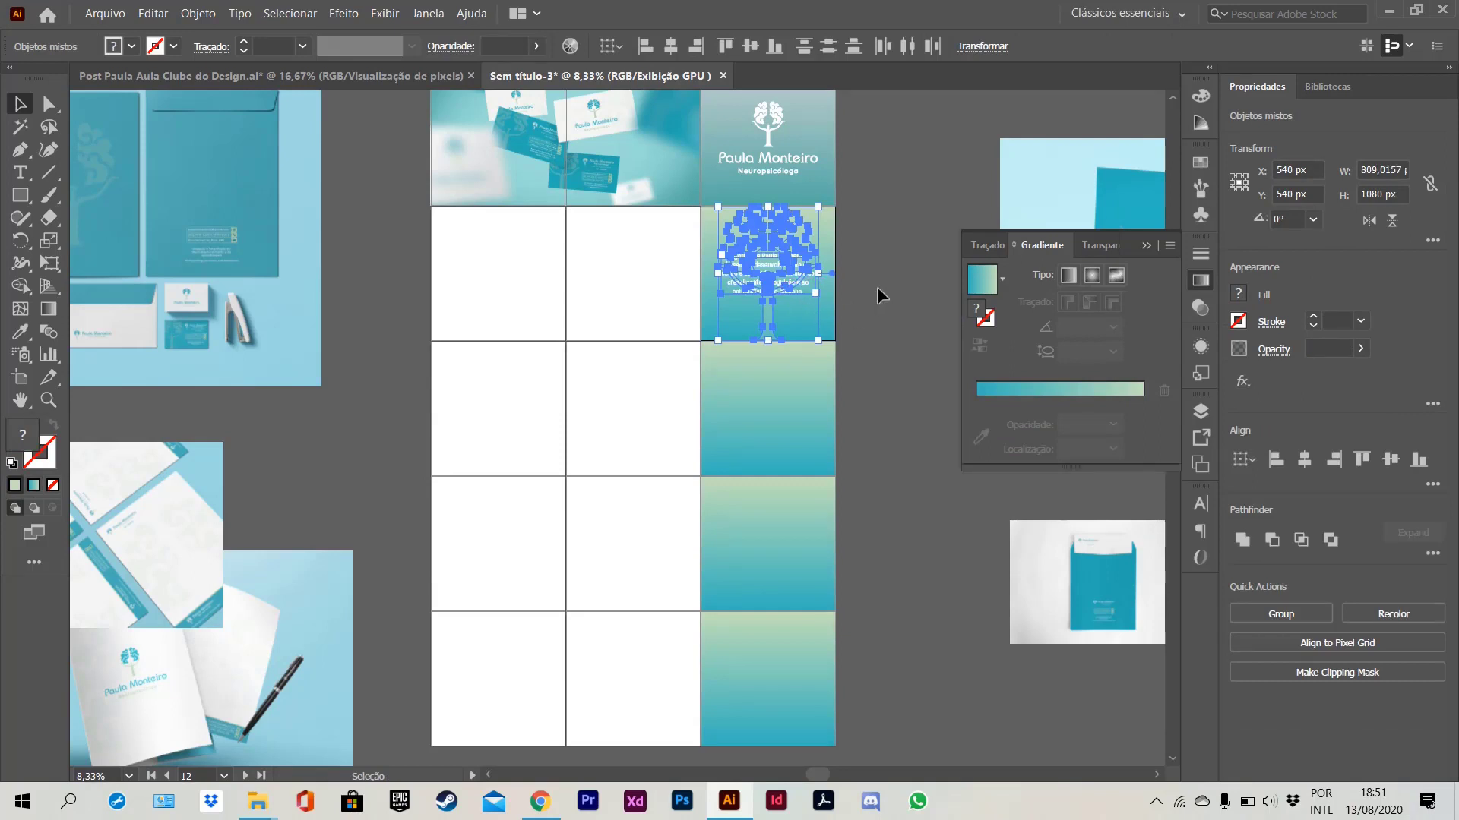
- Copy the white tree logo and concept text from the finished document's third-row gradient post and paste them in front on the matching artboard
{"action": "left_click", "coordinate": [873, 258]}
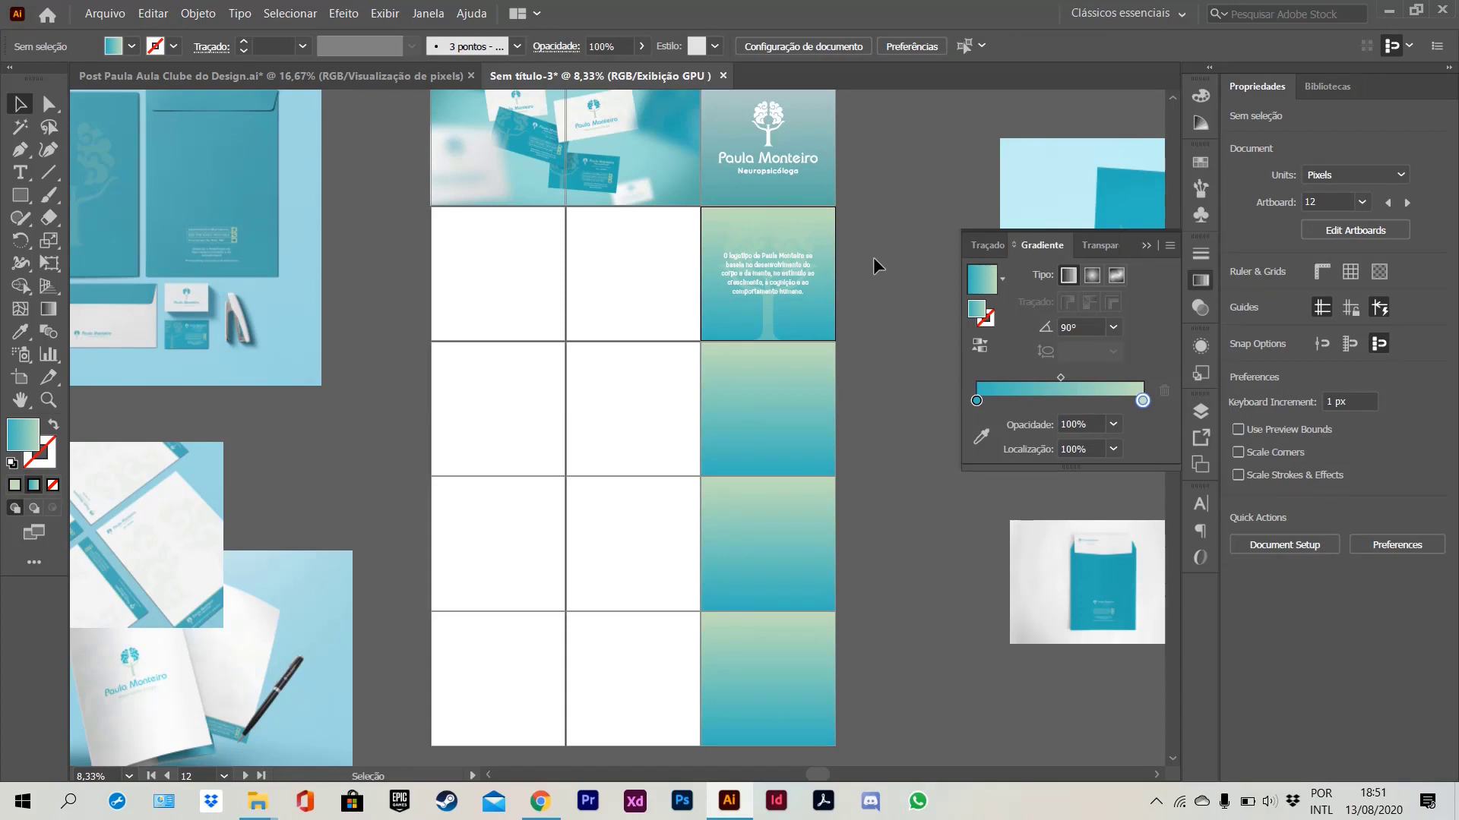
{"action": "left_click", "coordinate": [410, 75]}
{"action": "left_click", "coordinate": [830, 372]}
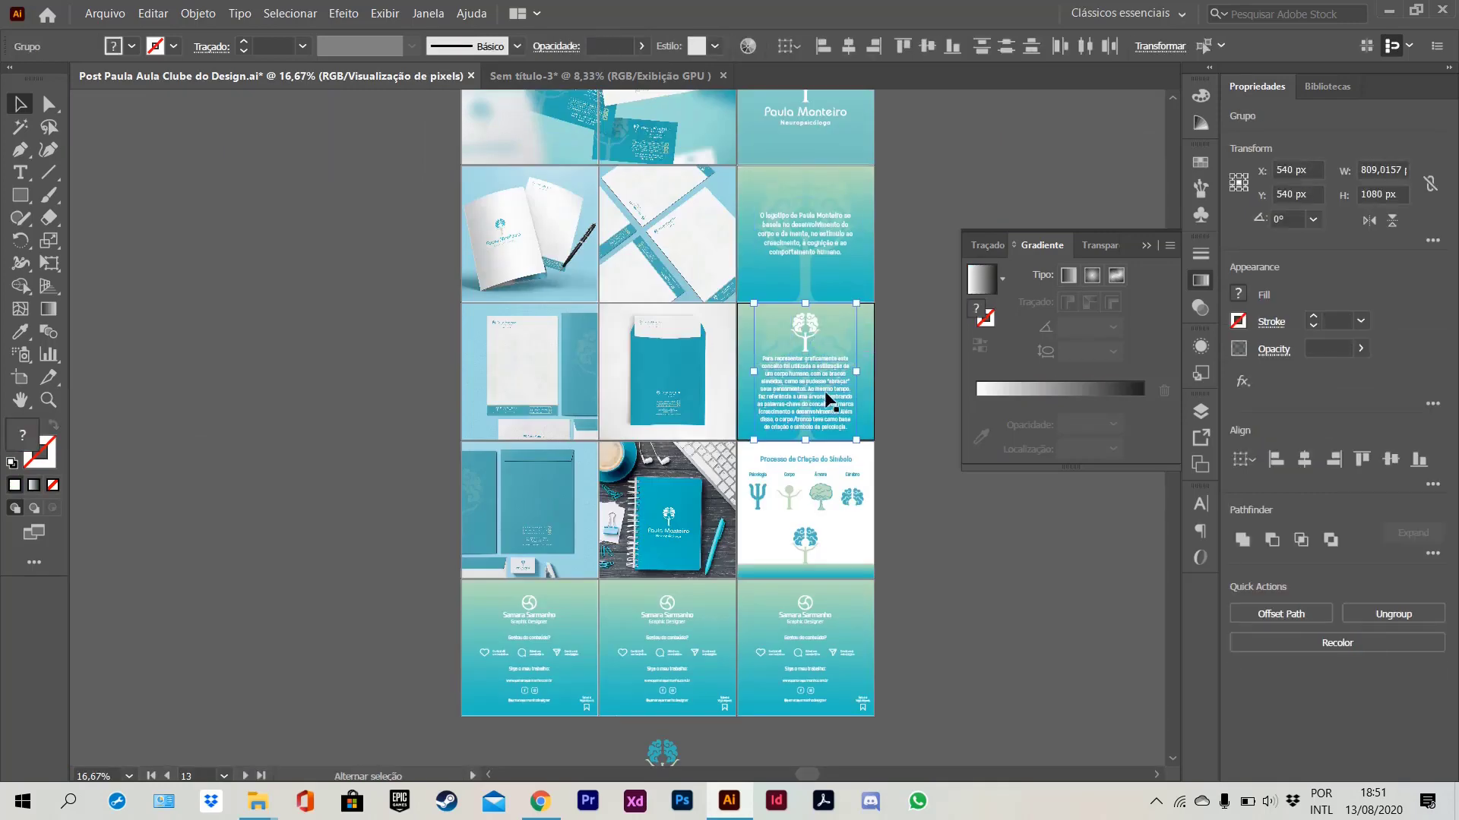
{"action": "key", "text": "ctrl+c"}
{"action": "key", "text": "ctrl+Tab"}
{"action": "key", "text": "ctrl+f"}
{"action": "left_click", "coordinate": [848, 363]}
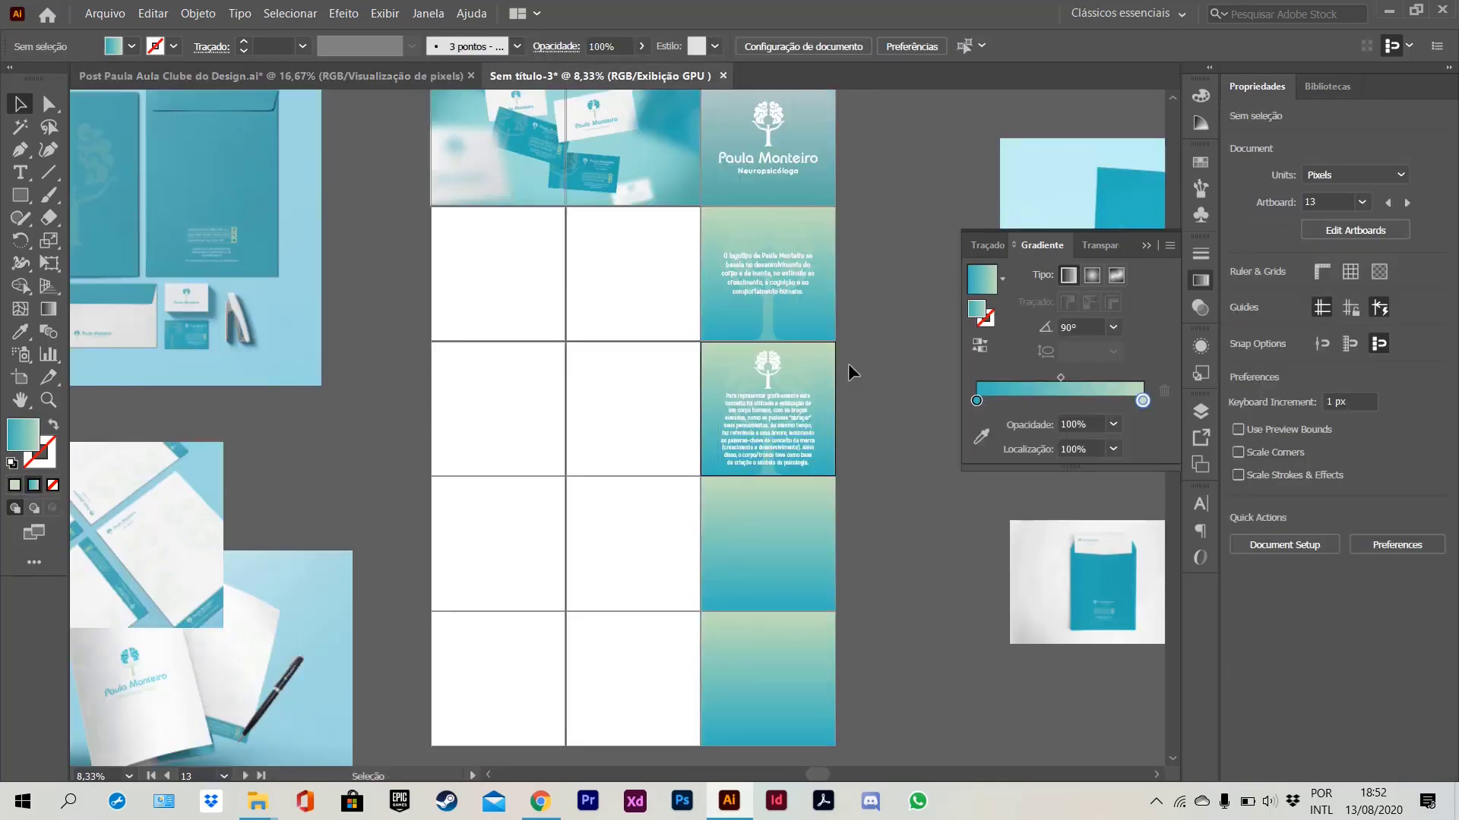
- Copy the "Processo de Criação do Símbolo" artwork from the finished document's fourth-row post and paste it in front on the matching artboard
{"action": "key", "text": "ctrl+Tab"}
{"action": "left_click", "coordinate": [748, 570]}
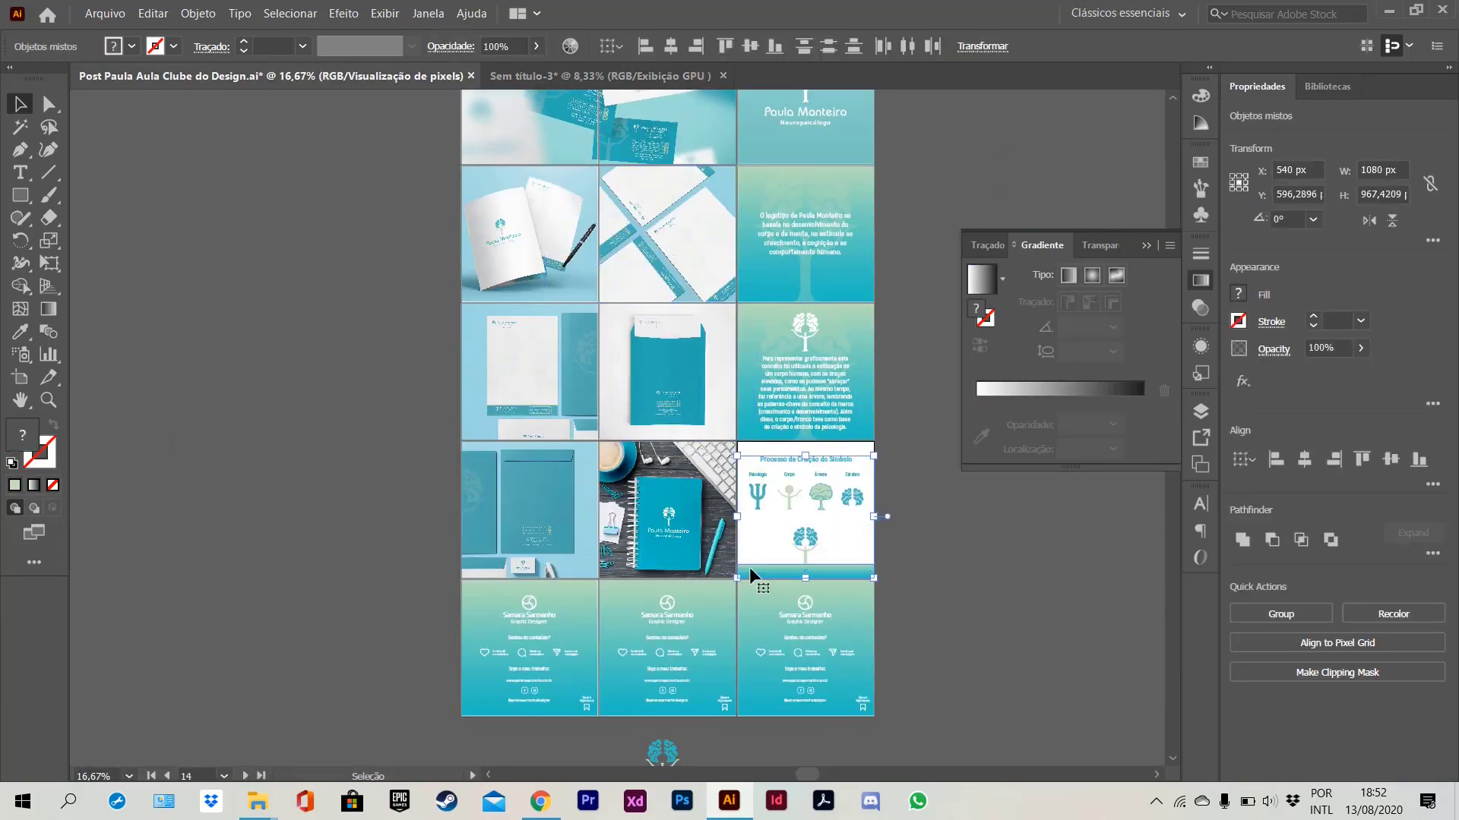
{"action": "key", "text": "ctrl+c"}
{"action": "key", "text": "ctrl+Tab"}
{"action": "key", "text": "ctrl+f"}
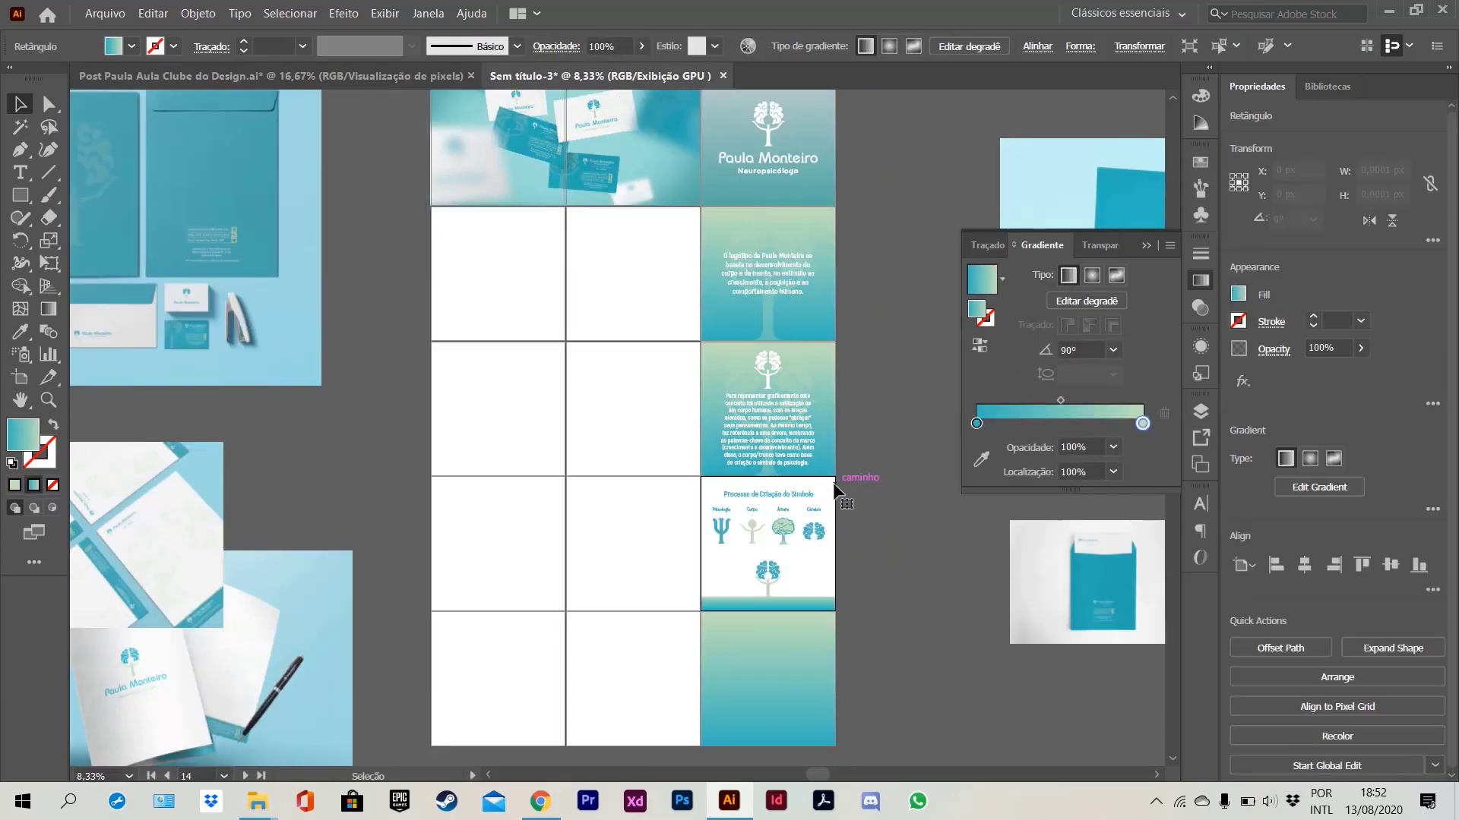
{"action": "left_click", "coordinate": [839, 488]}
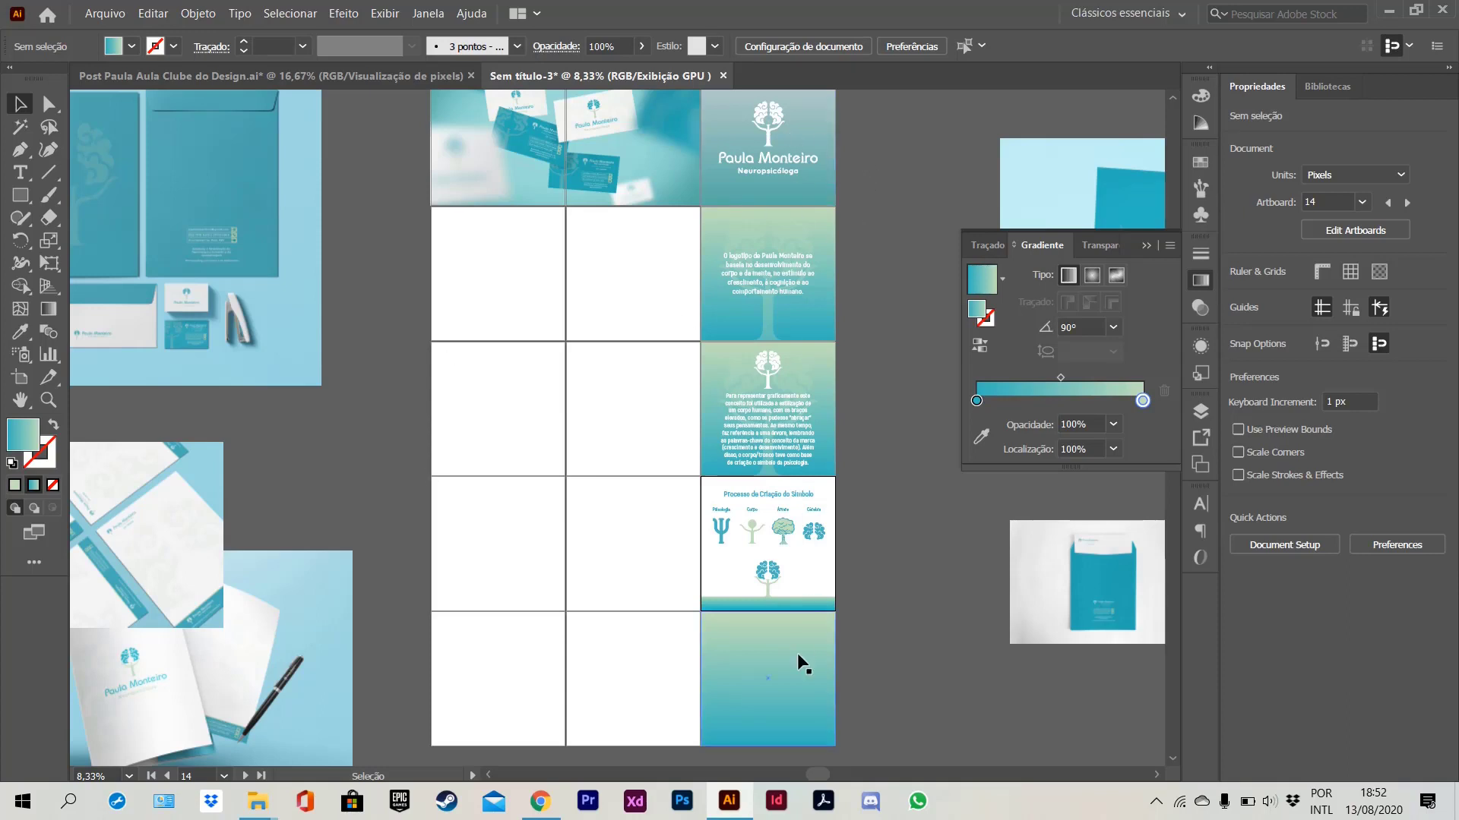
- Copy the designer's contact post from the finished document's last row and paste it in front on the third column's fifth artboard
{"action": "left_click", "coordinate": [266, 76]}
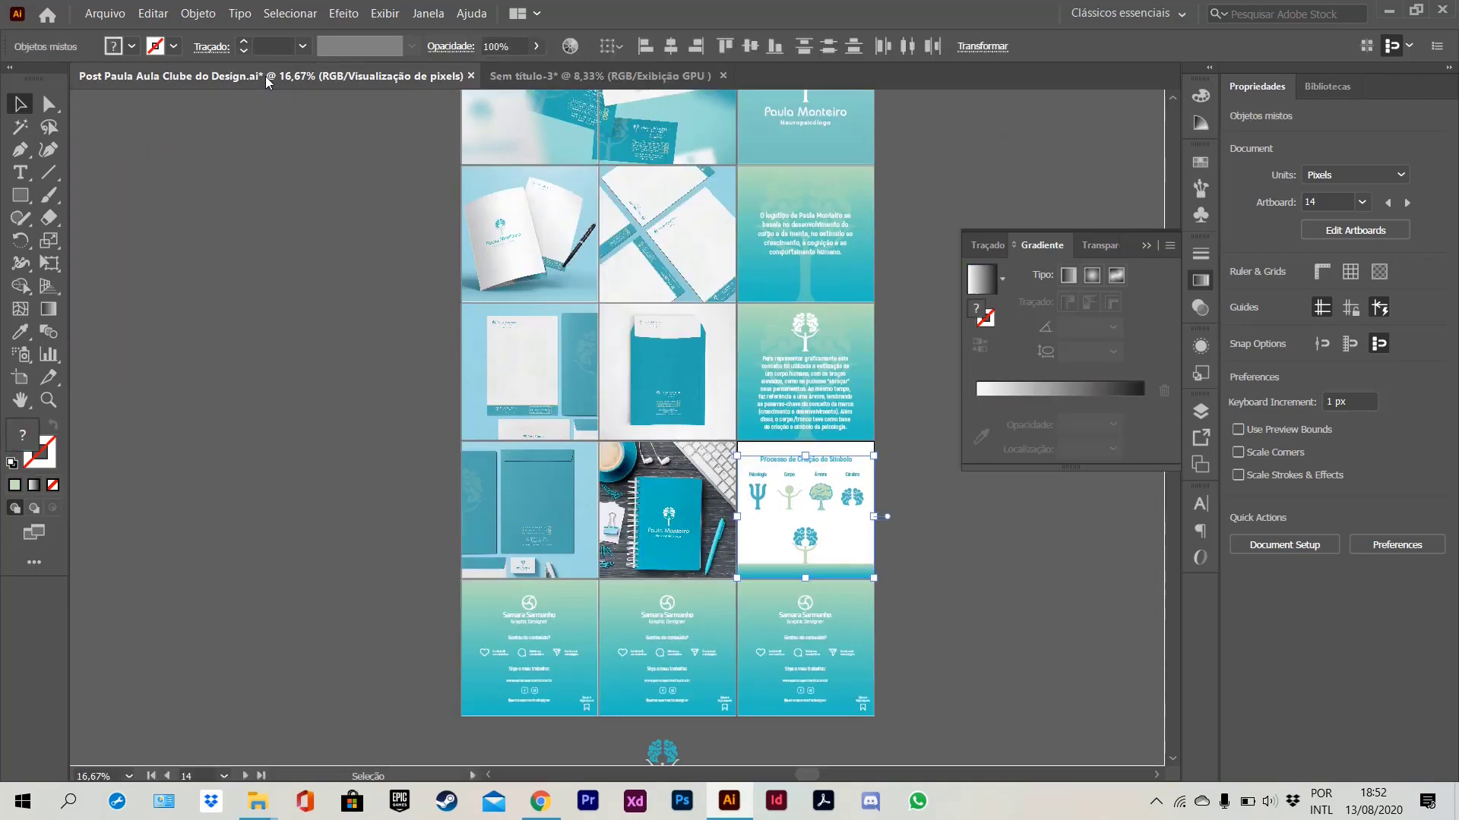
{"action": "left_click_drag", "start_coordinate": [920, 591], "coordinate": [744, 732]}
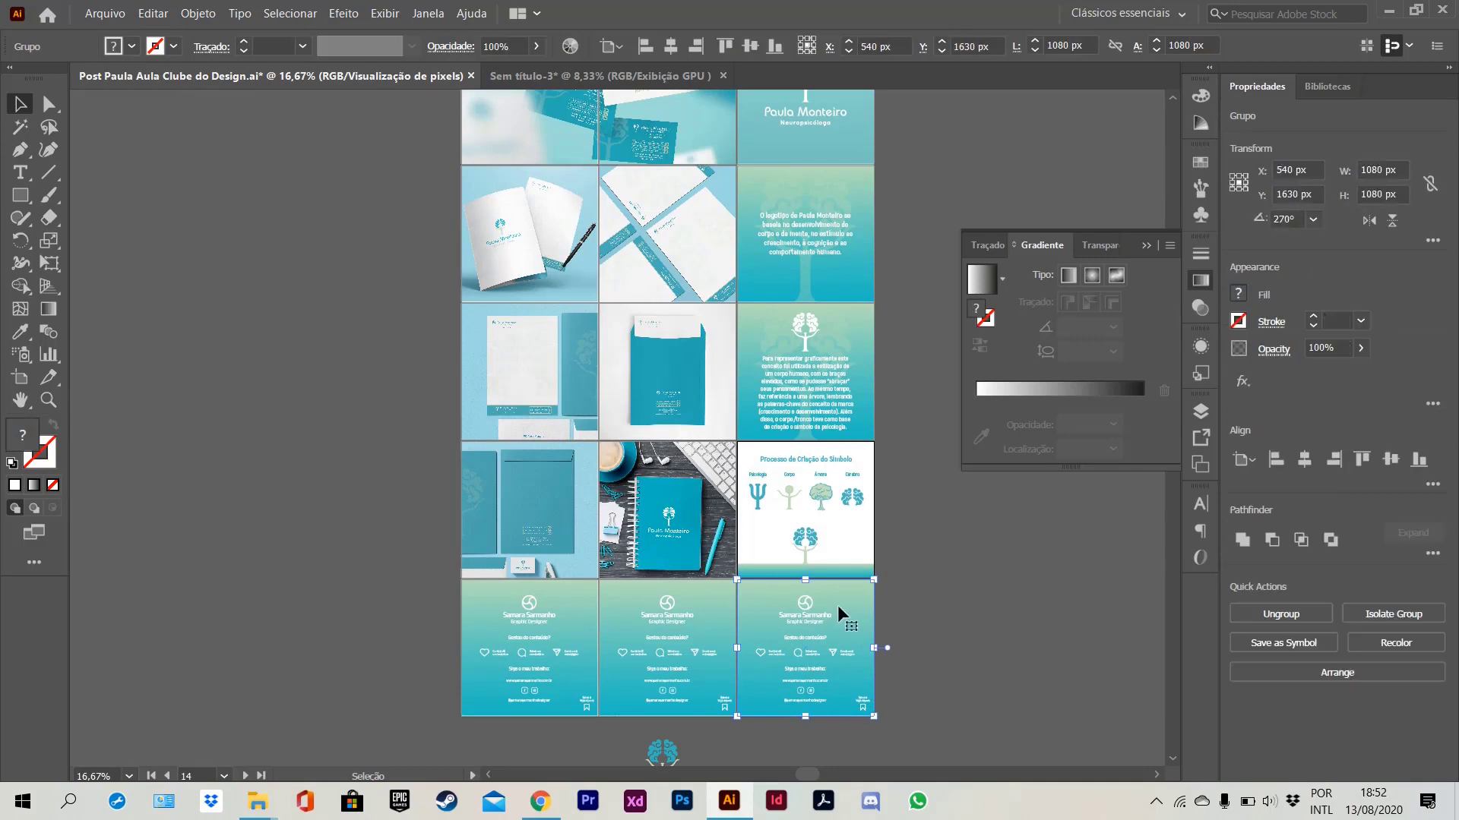
{"action": "left_click", "coordinate": [850, 588]}
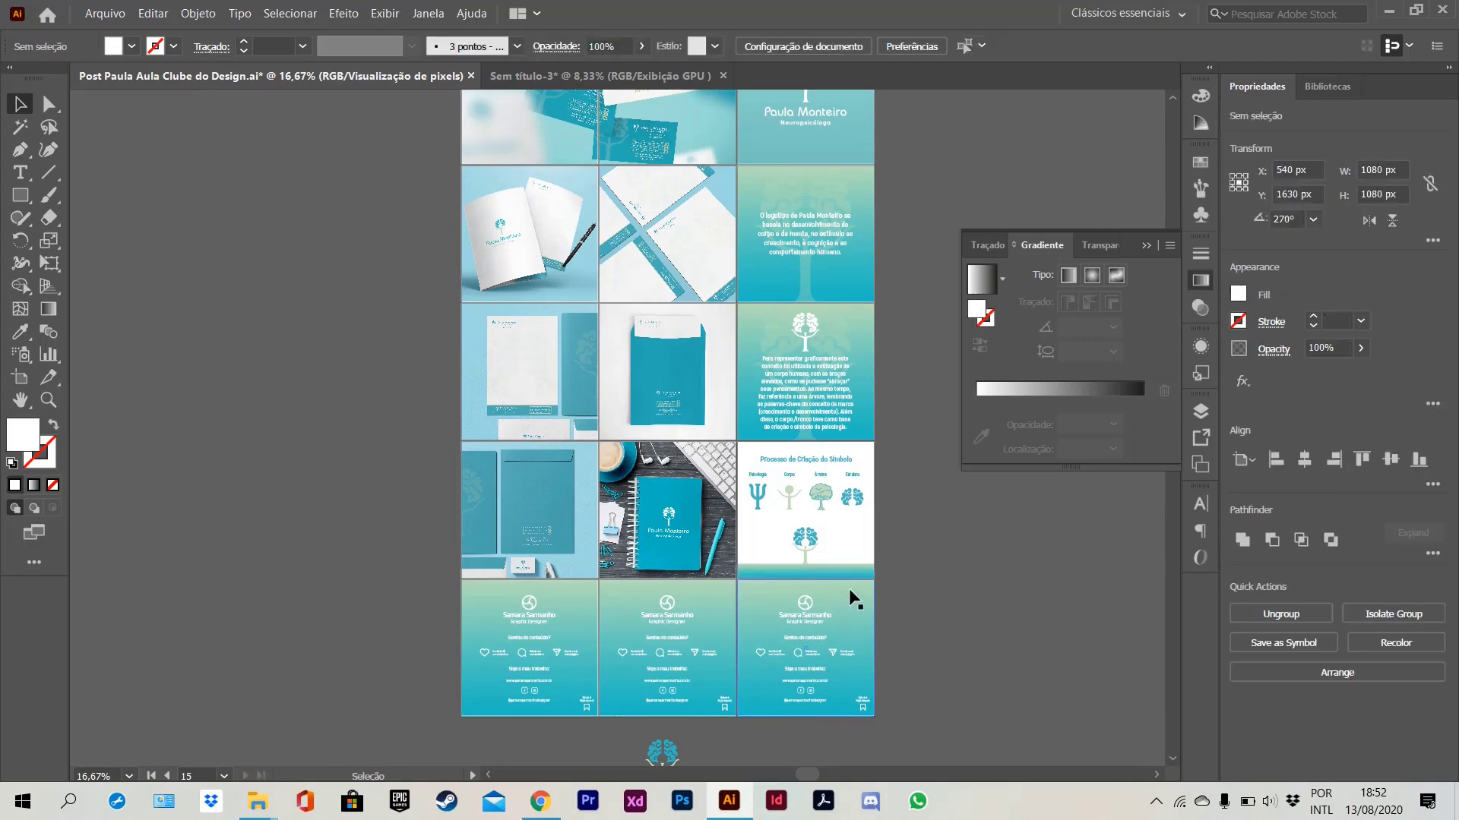
{"action": "left_click", "coordinate": [600, 76]}
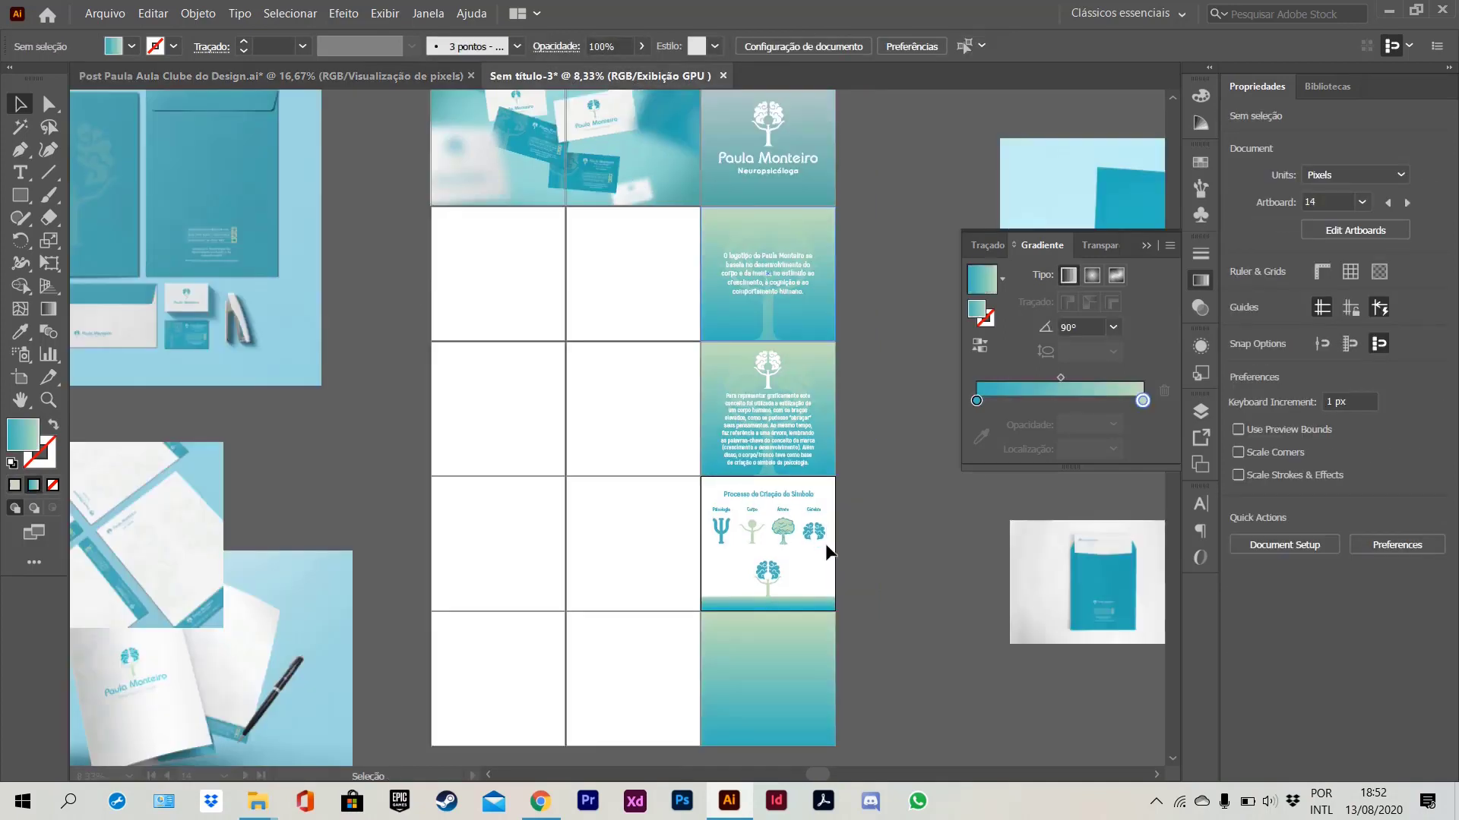
{"action": "left_click", "coordinate": [809, 659]}
{"action": "key", "text": "ctrl+f"}
{"action": "left_click", "coordinate": [867, 649]}
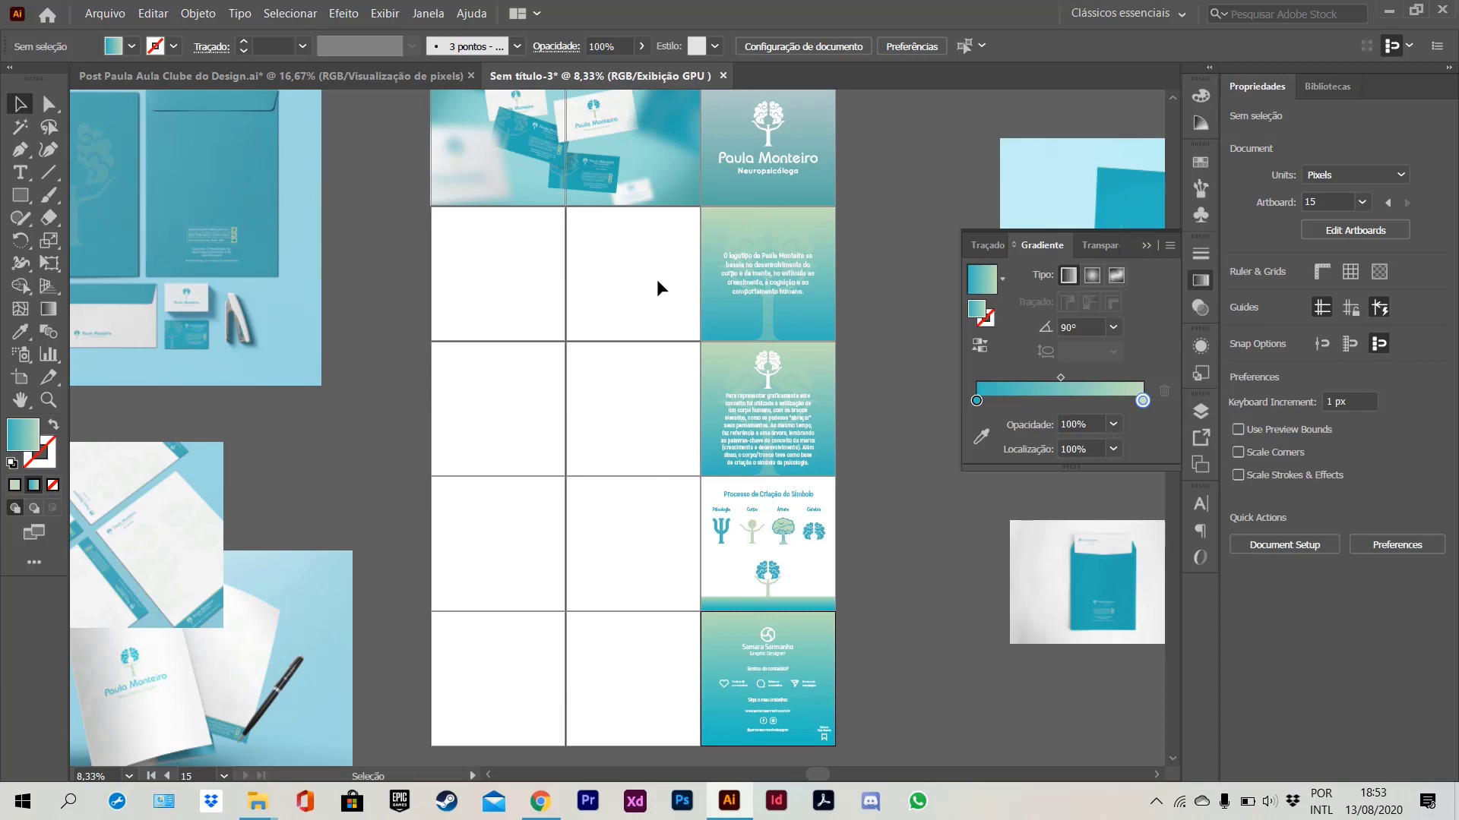
- Duplicate the second- and third-row gradient squares and the fifth-row contact post from the third column onto the middle column
{"action": "left_click", "coordinate": [713, 217]}
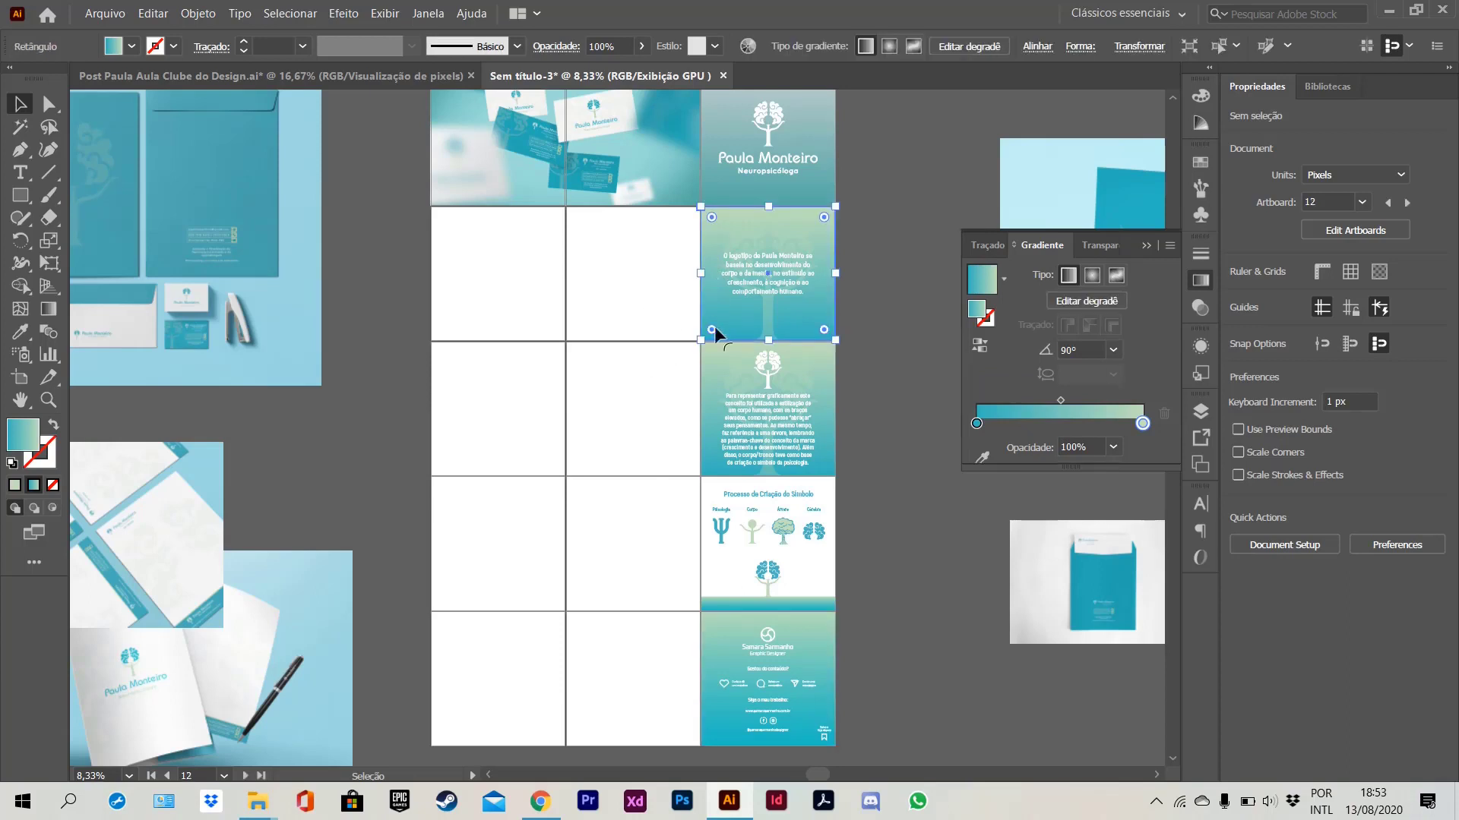
{"action": "left_click", "coordinate": [710, 369], "text": "shift"}
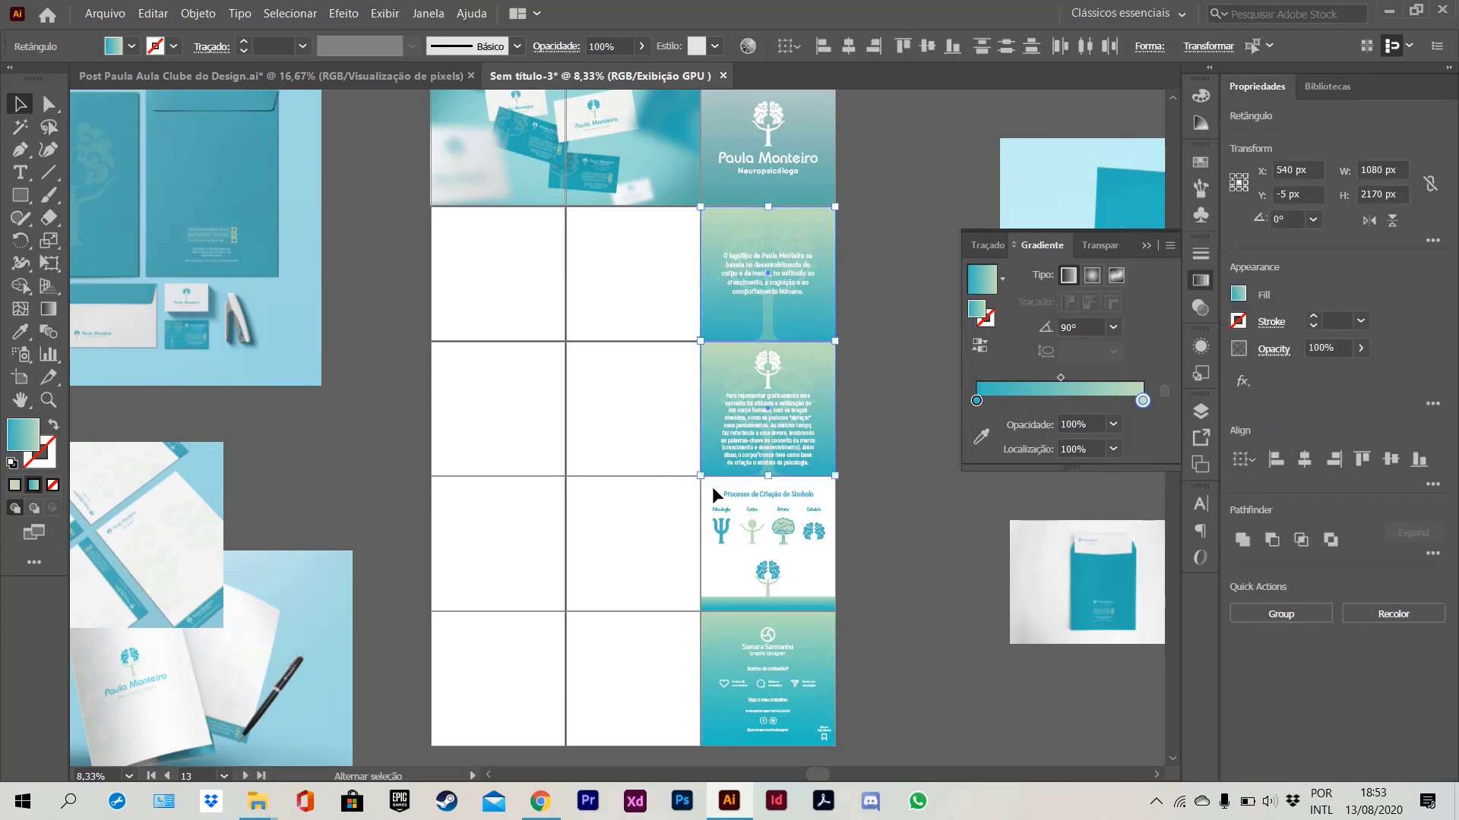
{"action": "left_click", "coordinate": [715, 632], "text": "shift"}
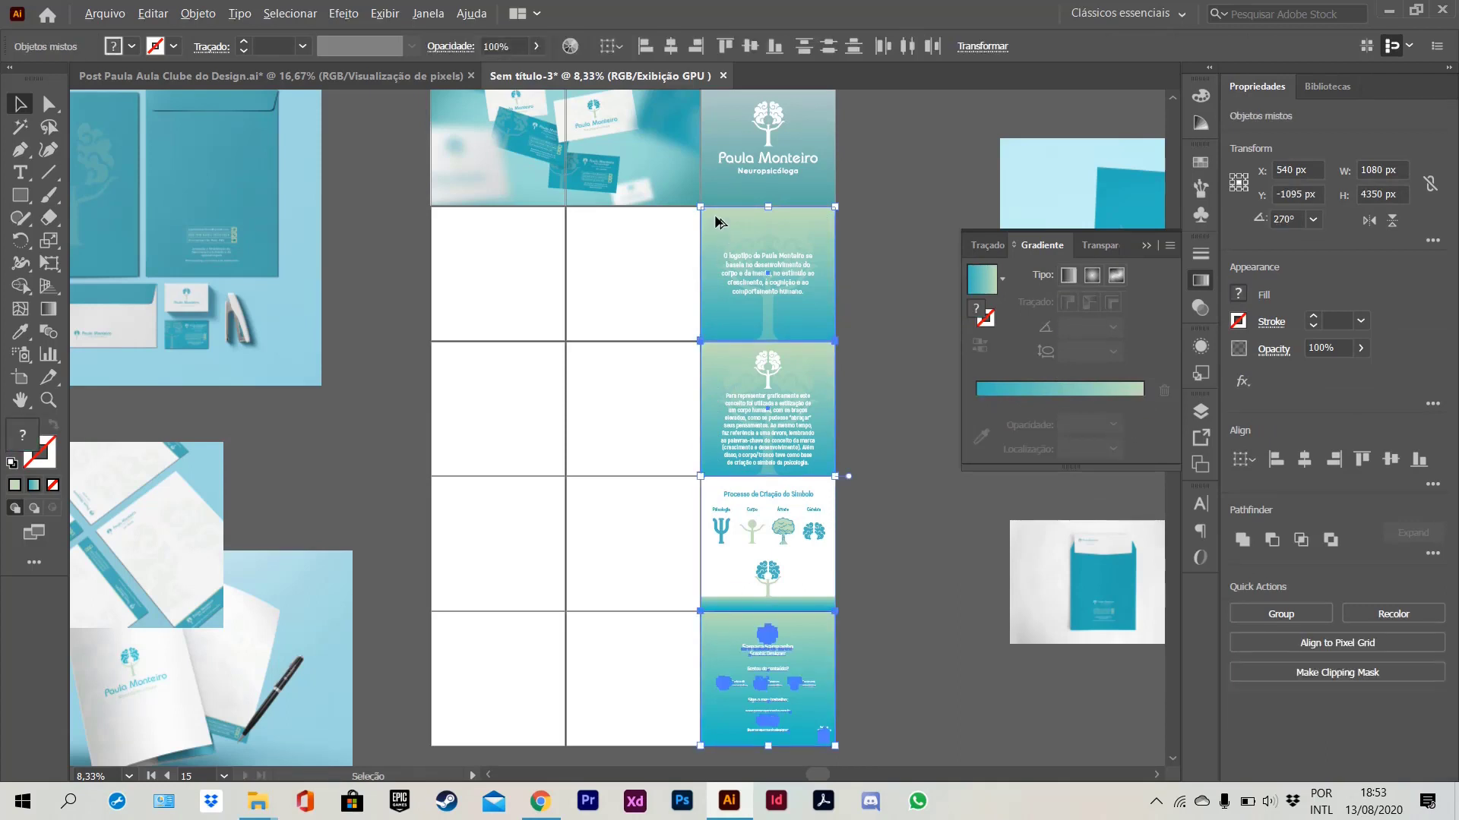
{"action": "left_click_drag", "start_coordinate": [714, 220], "coordinate": [581, 231]}
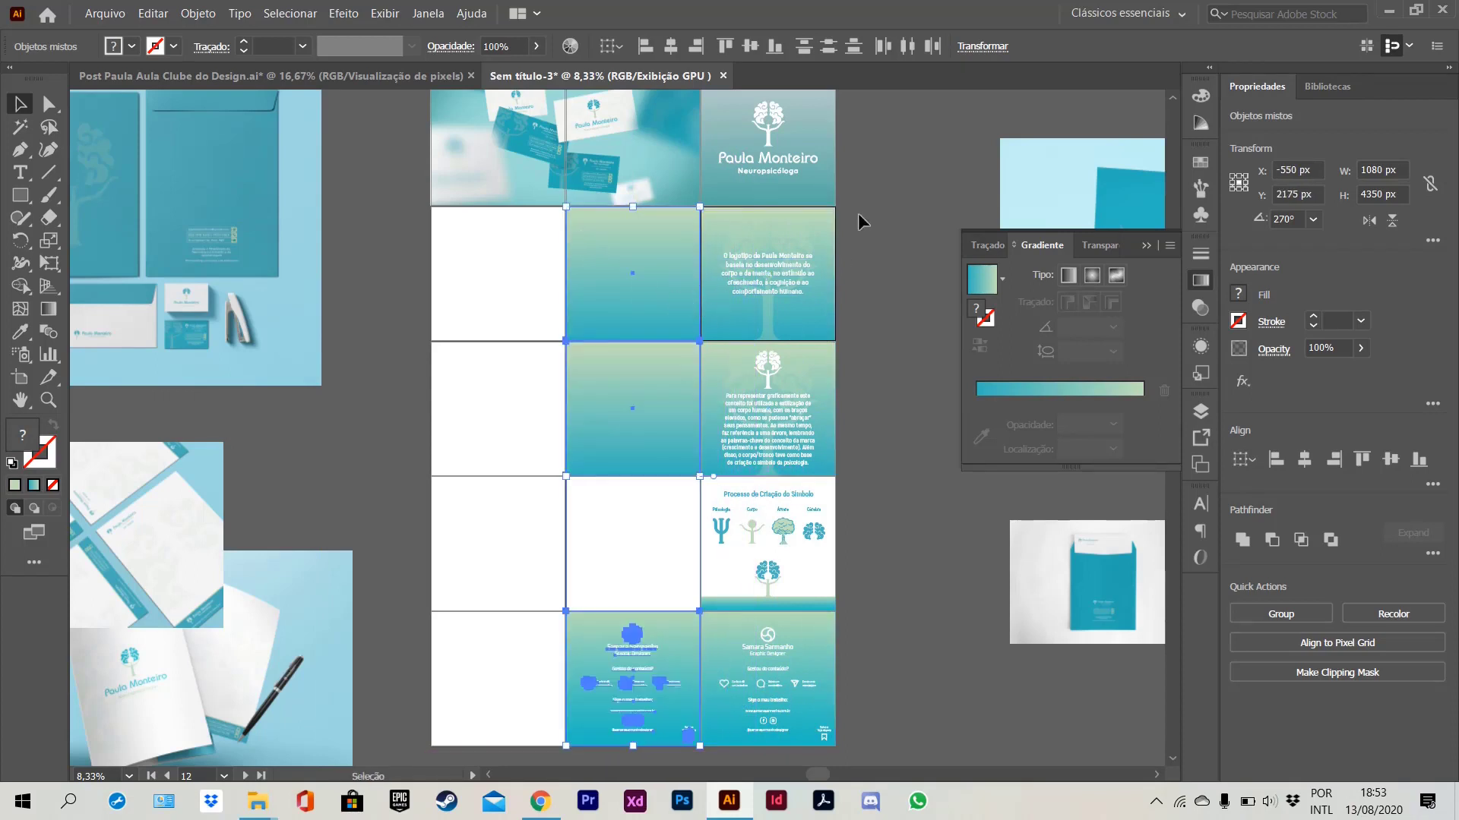
{"action": "left_click", "coordinate": [879, 544]}
- Duplicate the middle column's third-row gradient square onto the fourth-row artboard and centre it vertically on that artboard
{"action": "left_click", "coordinate": [650, 412]}
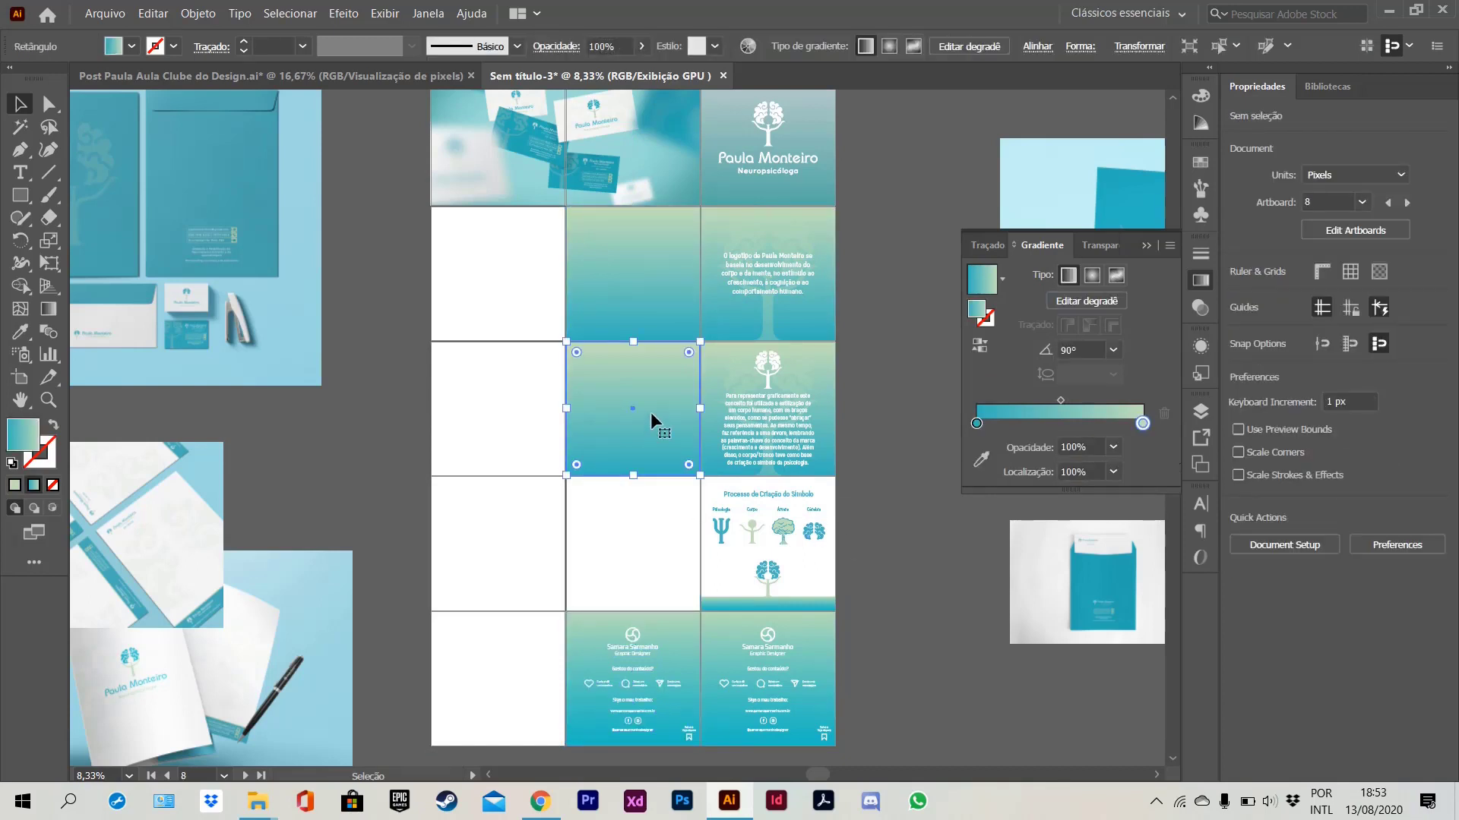
{"action": "left_click_drag", "start_coordinate": [661, 378], "coordinate": [668, 513]}
{"action": "left_click", "coordinate": [896, 522]}
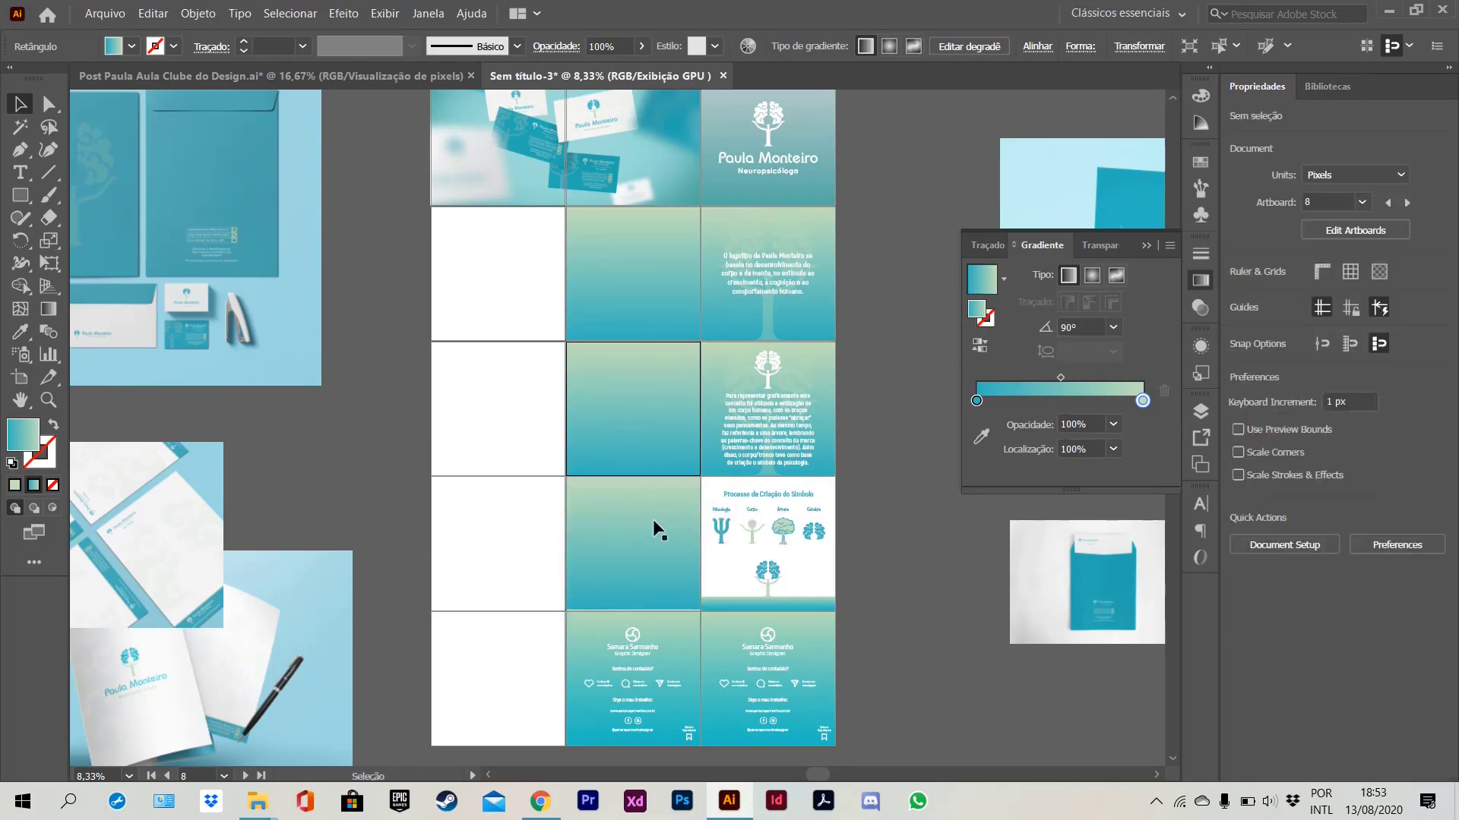
{"action": "left_click", "coordinate": [653, 519]}
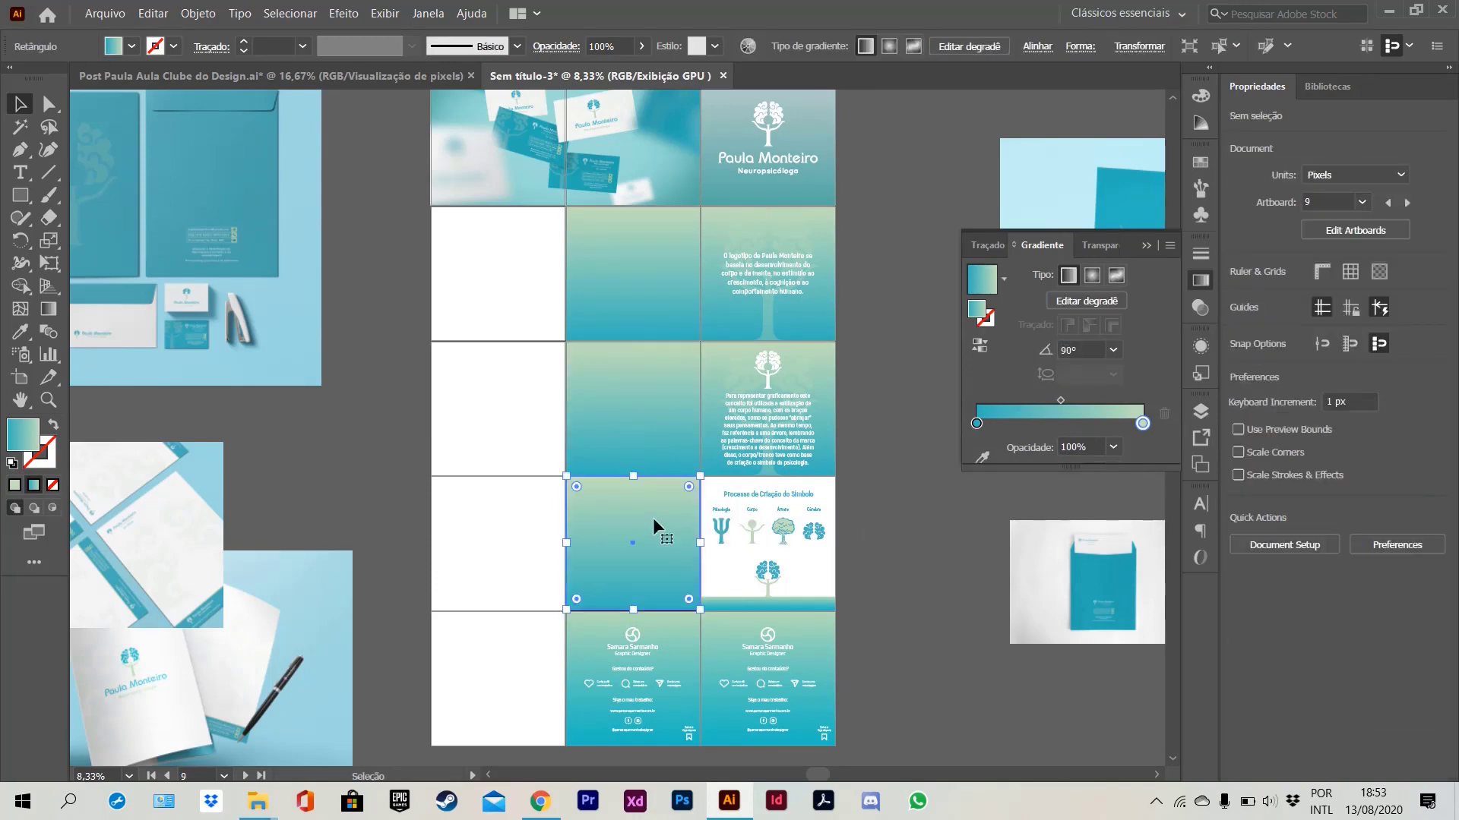
{"action": "left_click", "coordinate": [1033, 48]}
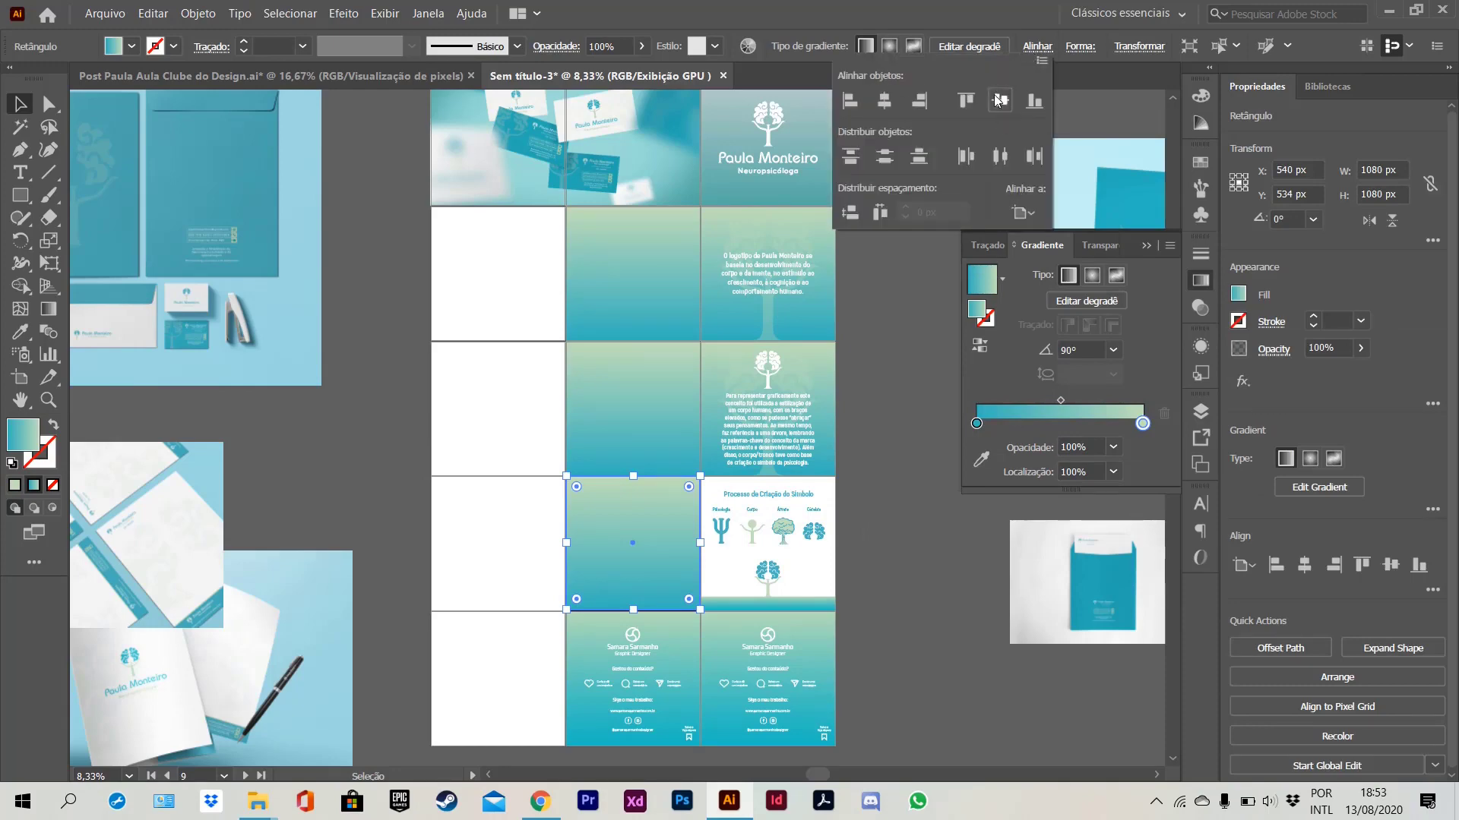
{"action": "left_click", "coordinate": [854, 558]}
- Move the letterhead mockup timbrado.jpg over the middle column's second-row square and scale it down to about 1586 × 1110 px
{"action": "left_click_drag", "start_coordinate": [157, 521], "coordinate": [702, 250]}
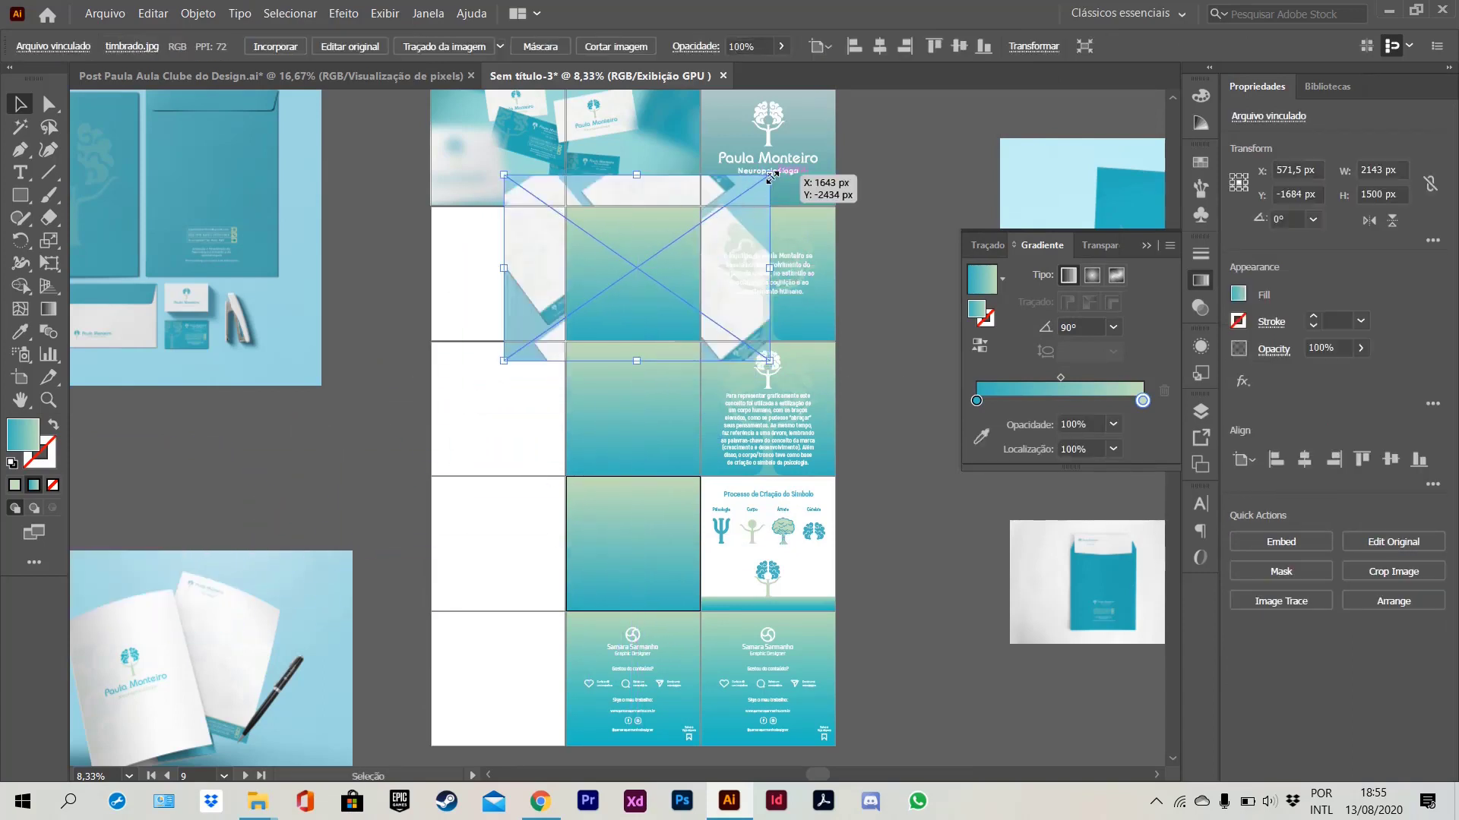
{"action": "left_click_drag", "start_coordinate": [770, 176], "coordinate": [726, 206]}
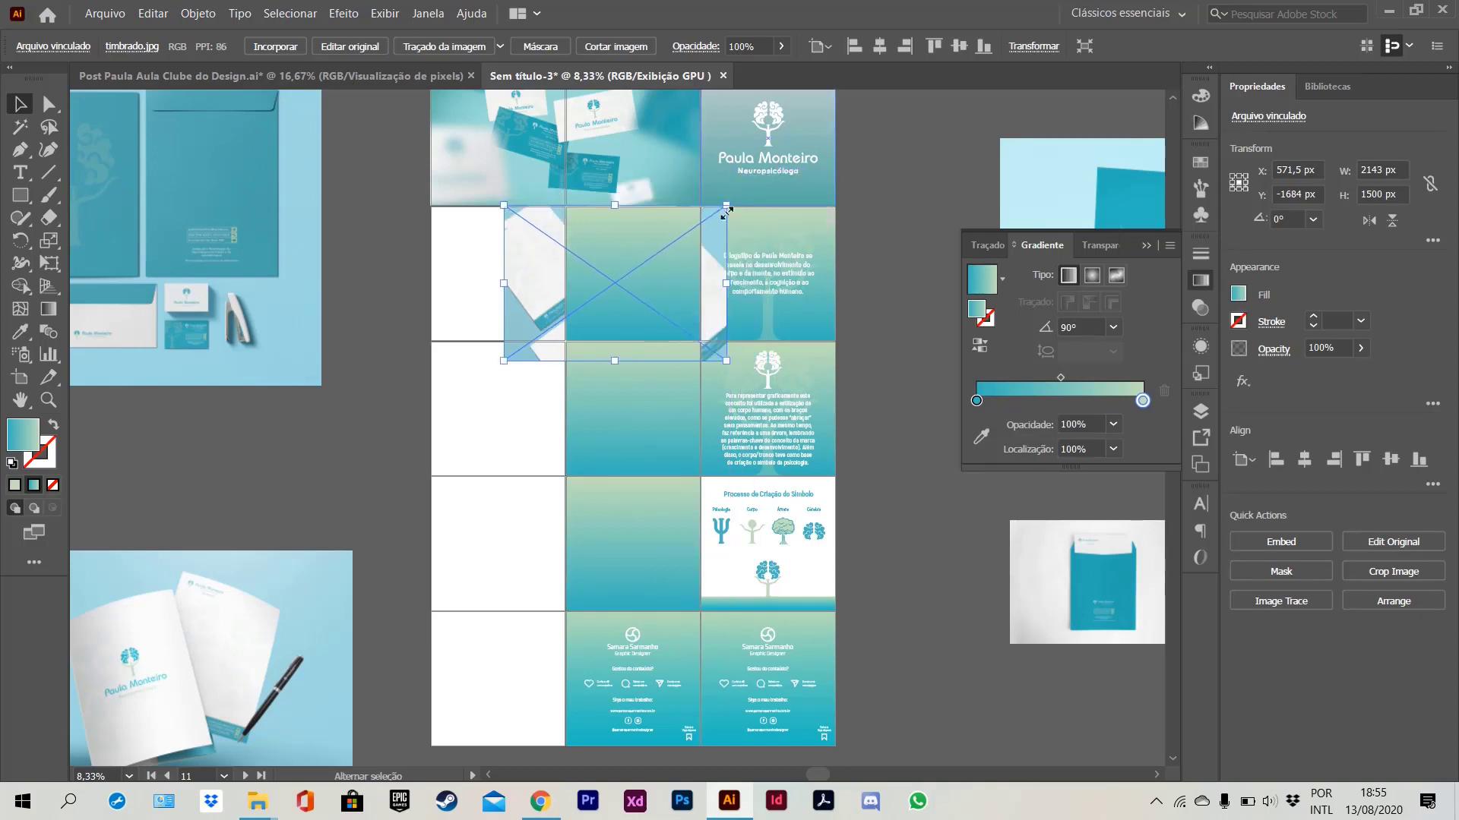
{"action": "left_click_drag", "start_coordinate": [504, 363], "coordinate": [531, 351]}
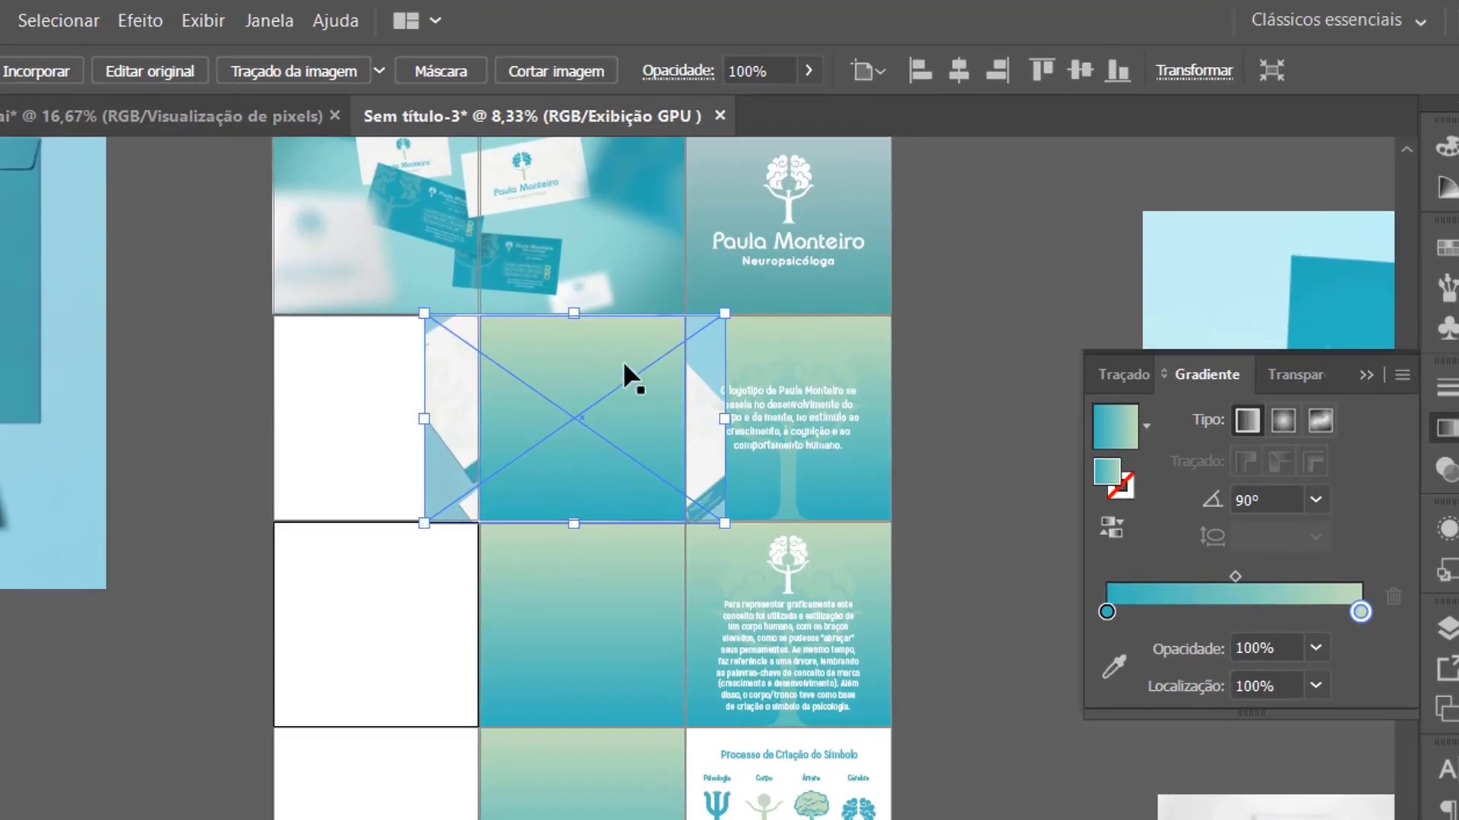
- Clip the letterhead mockup to the middle column's second-row gradient square with a clipping mask
{"action": "left_click", "coordinate": [616, 348]}
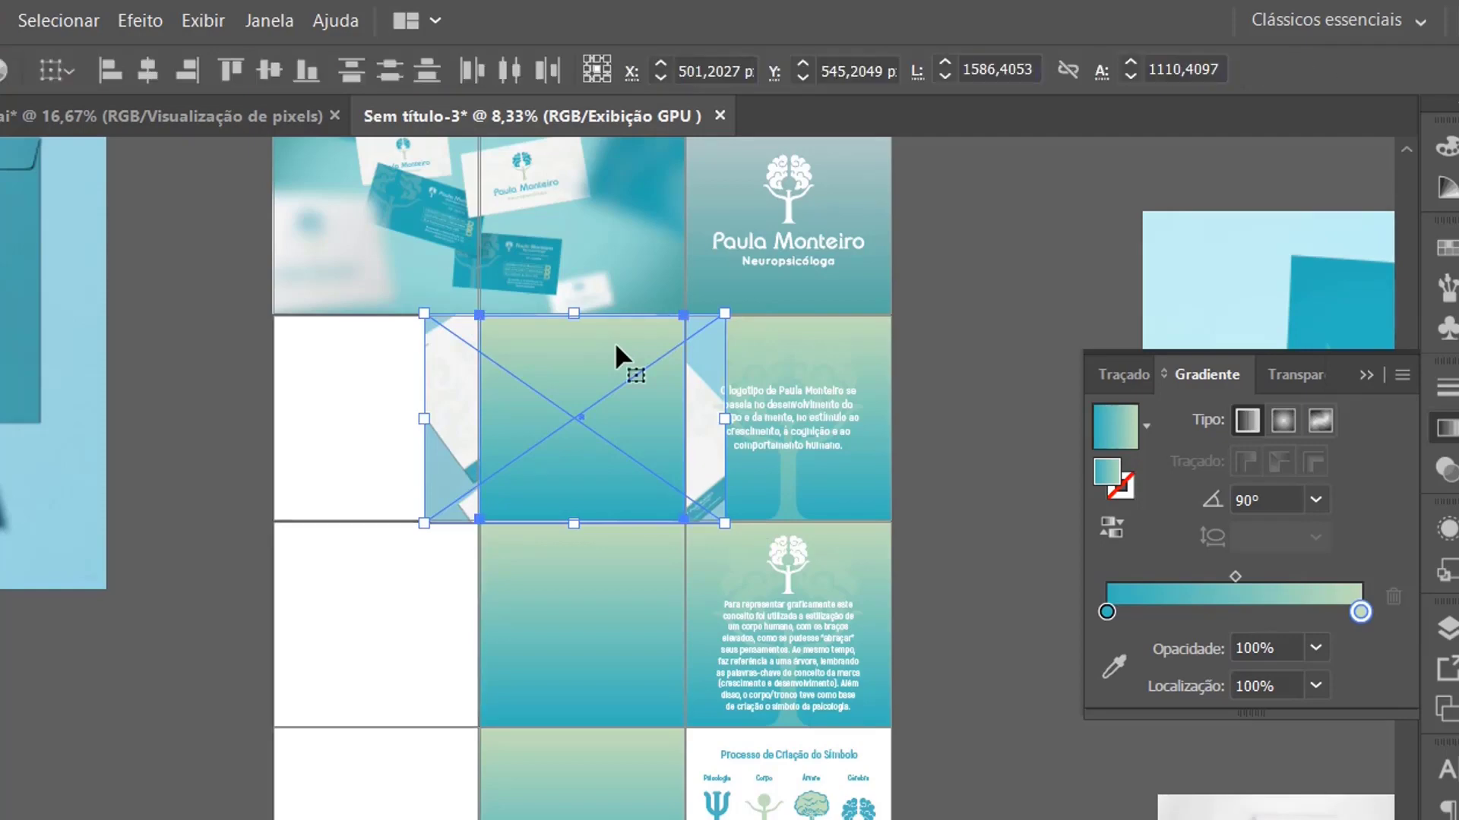
{"action": "right_click", "coordinate": [616, 347]}
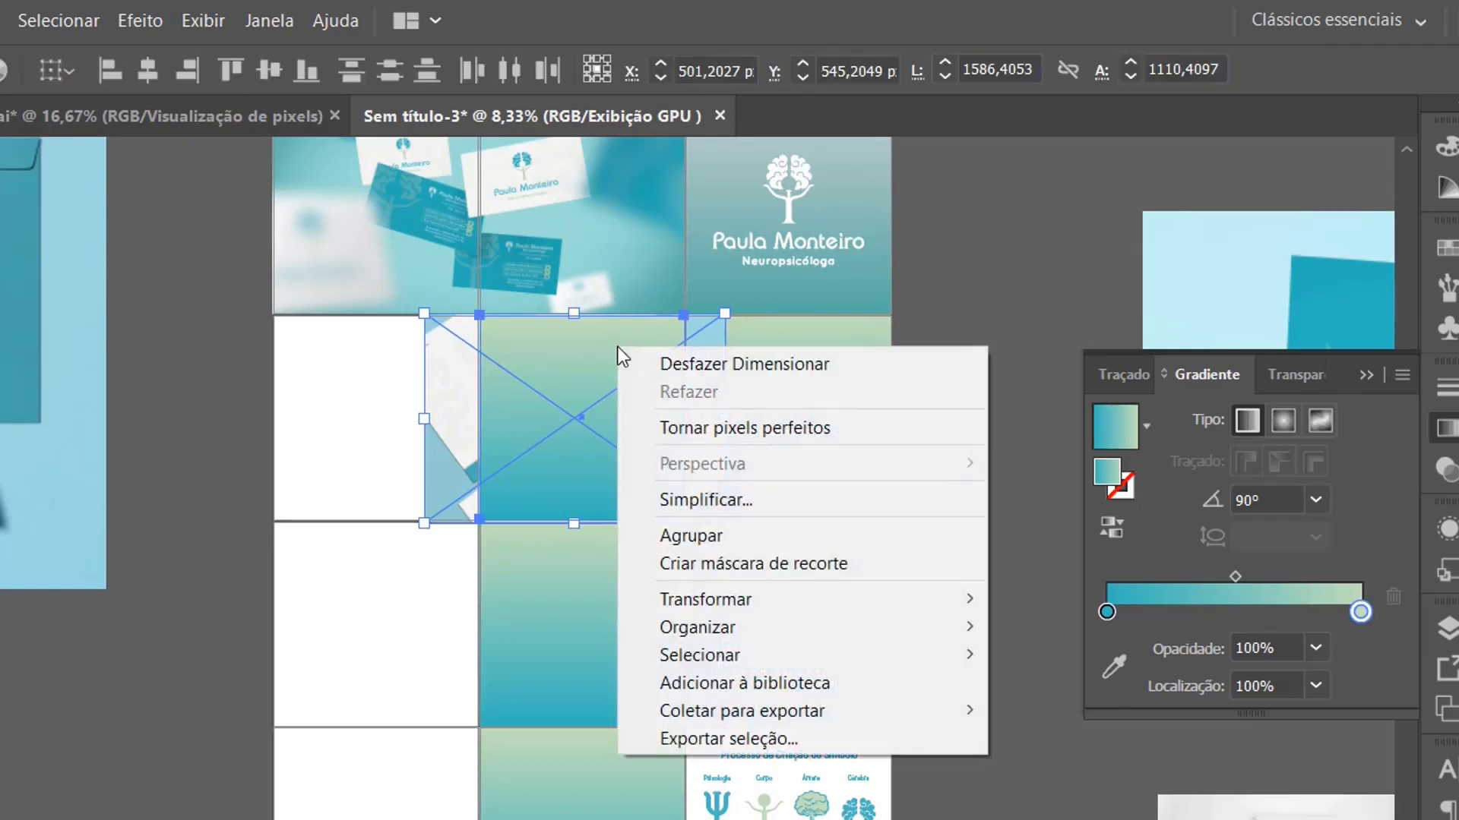
{"action": "left_click", "coordinate": [766, 565]}
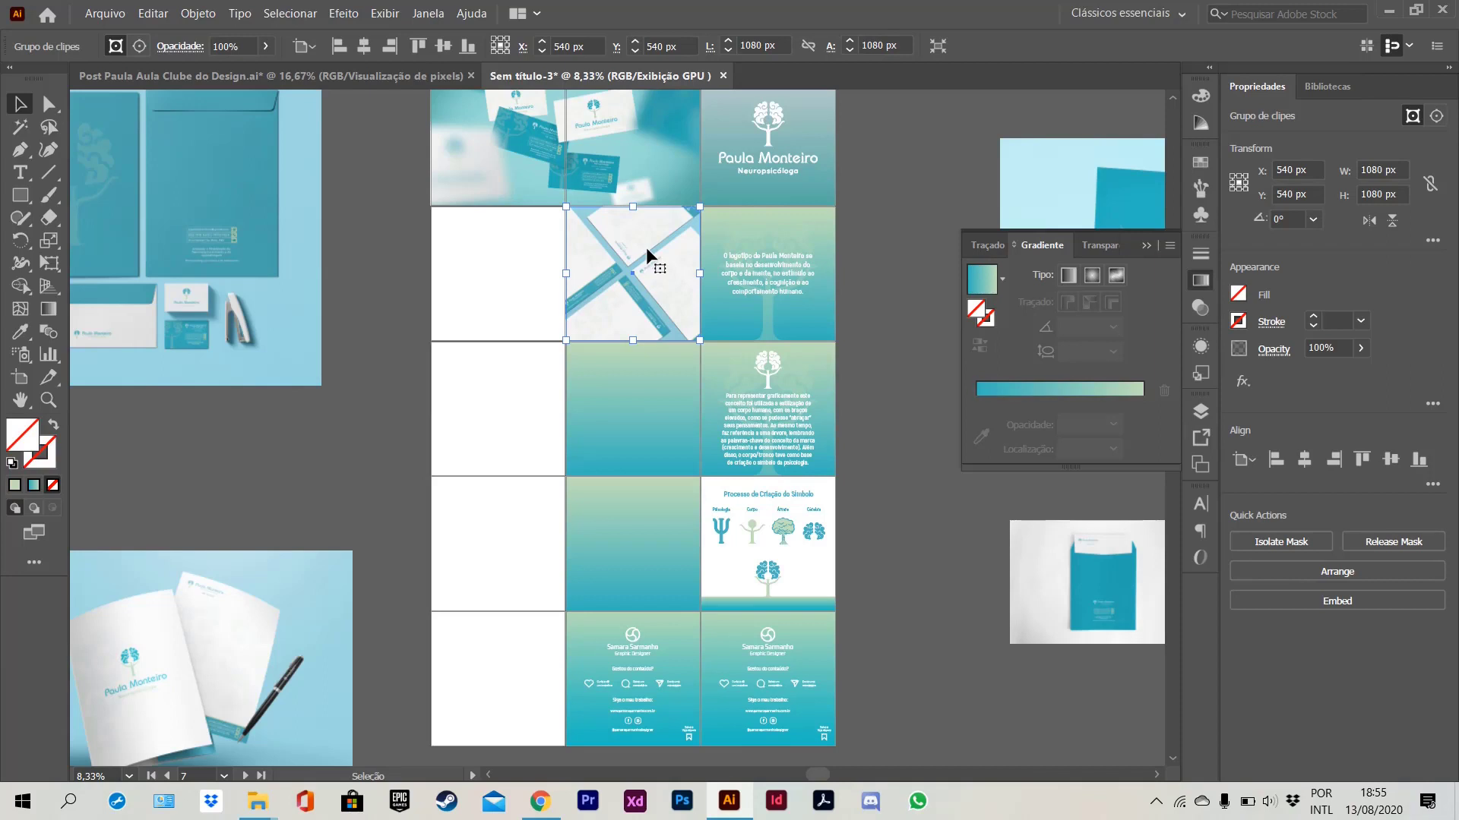
- Move envelope.jpg over the middle column's third-row square, enlarge it to about 1884 × 1256 px and centre it over the square
{"action": "left_click", "coordinate": [1073, 577]}
{"action": "left_click_drag", "start_coordinate": [1097, 576], "coordinate": [631, 390]}
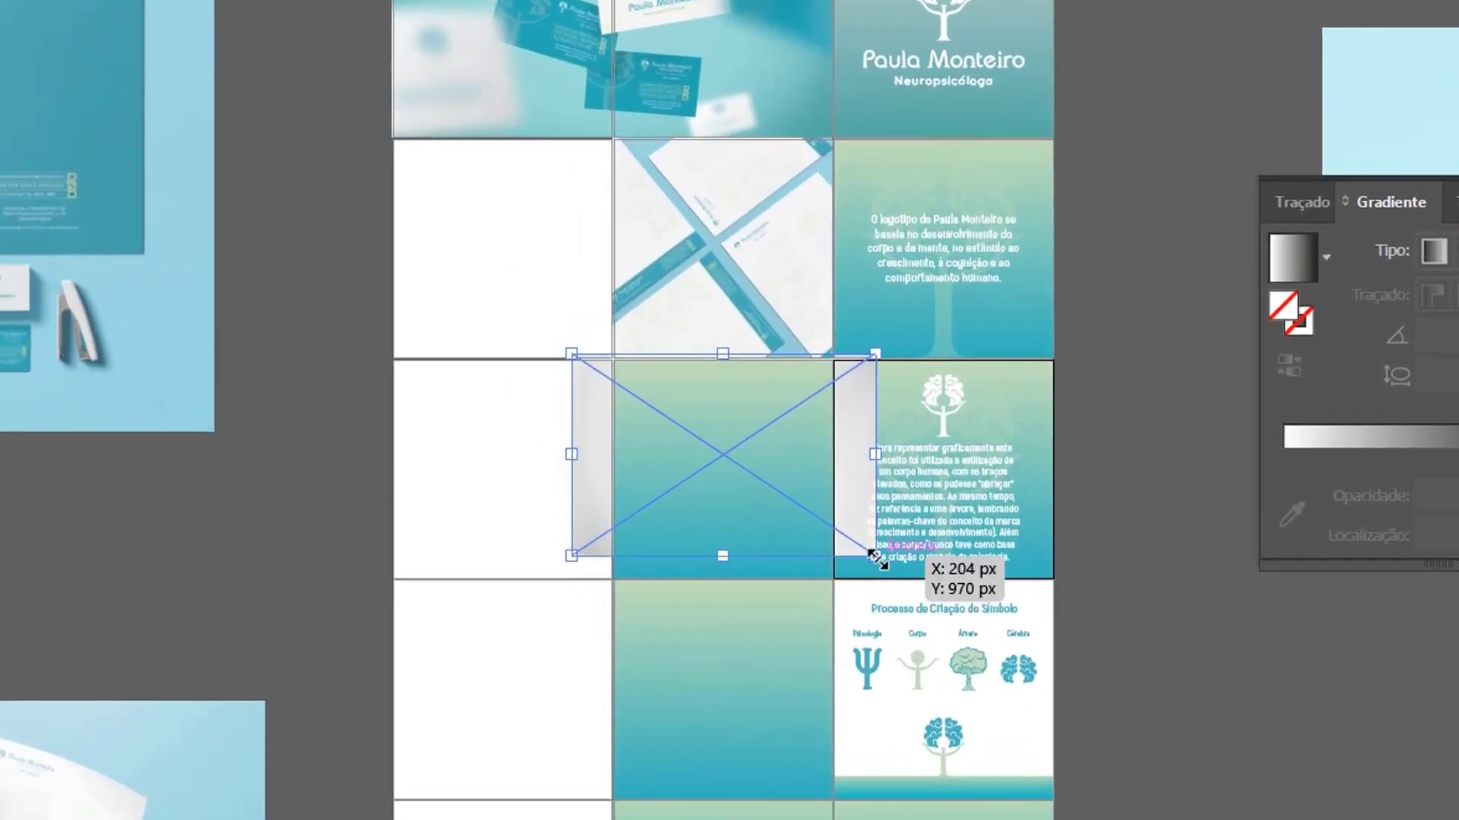
{"action": "left_click_drag", "start_coordinate": [727, 462], "coordinate": [743, 476]}
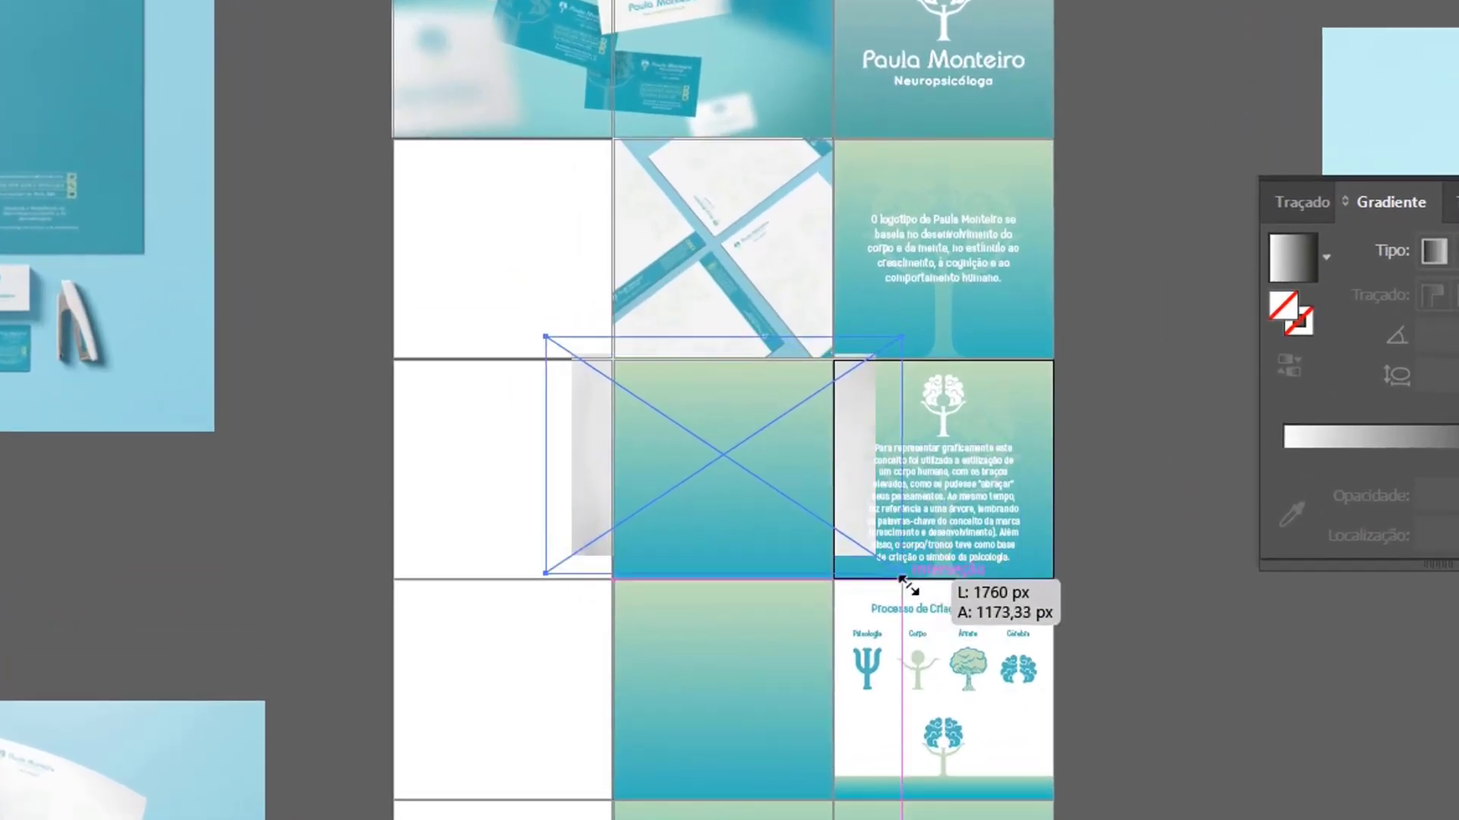
{"action": "left_click_drag", "start_coordinate": [904, 581], "coordinate": [909, 587]}
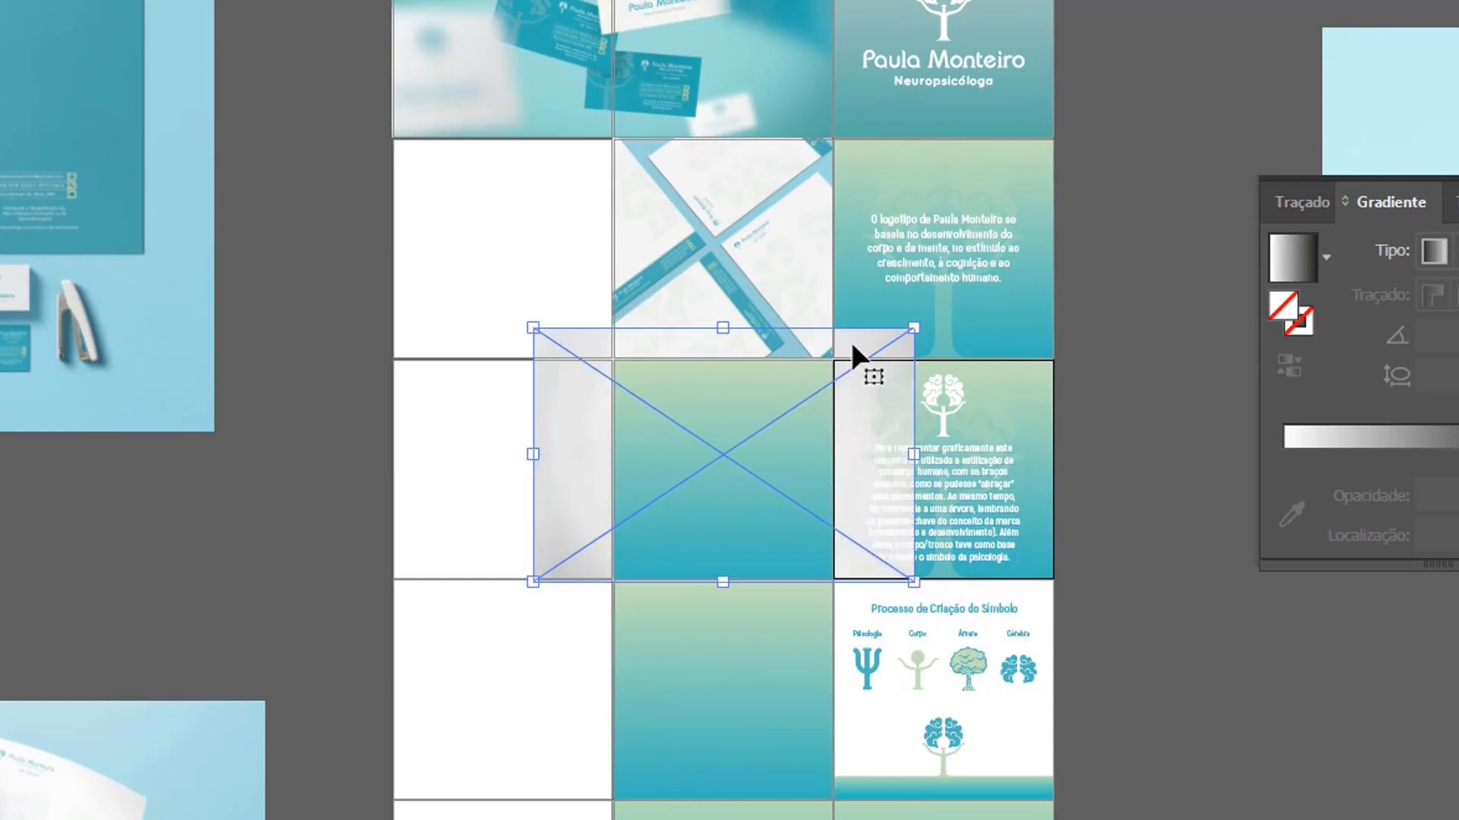
{"action": "left_click_drag", "start_coordinate": [854, 344], "coordinate": [856, 355]}
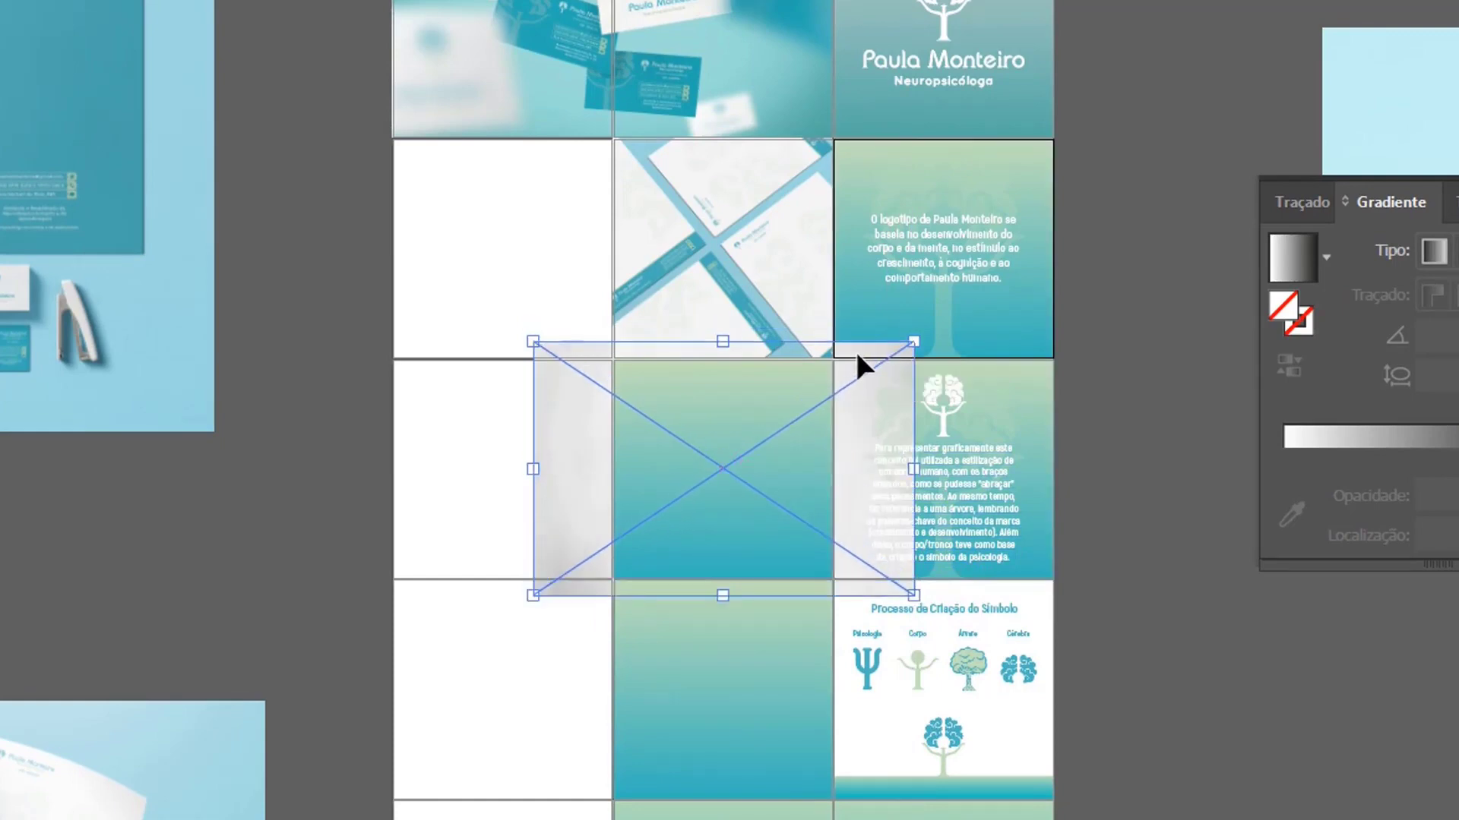
- Clip the envelope mockup to the middle column's third-row gradient square with a clipping mask
{"action": "left_click", "coordinate": [744, 401]}
{"action": "right_click", "coordinate": [743, 400]}
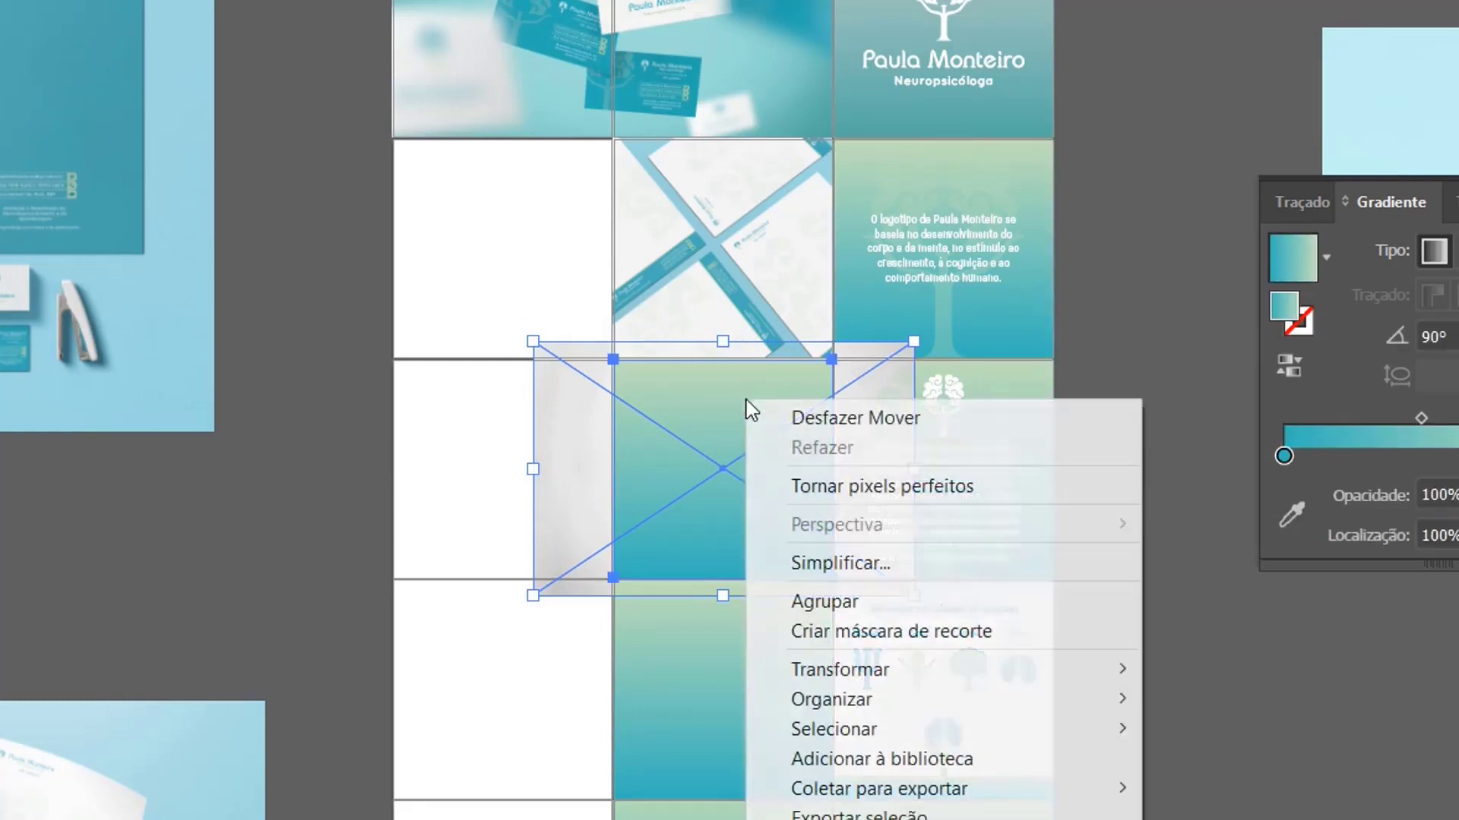
{"action": "left_click", "coordinate": [900, 631]}
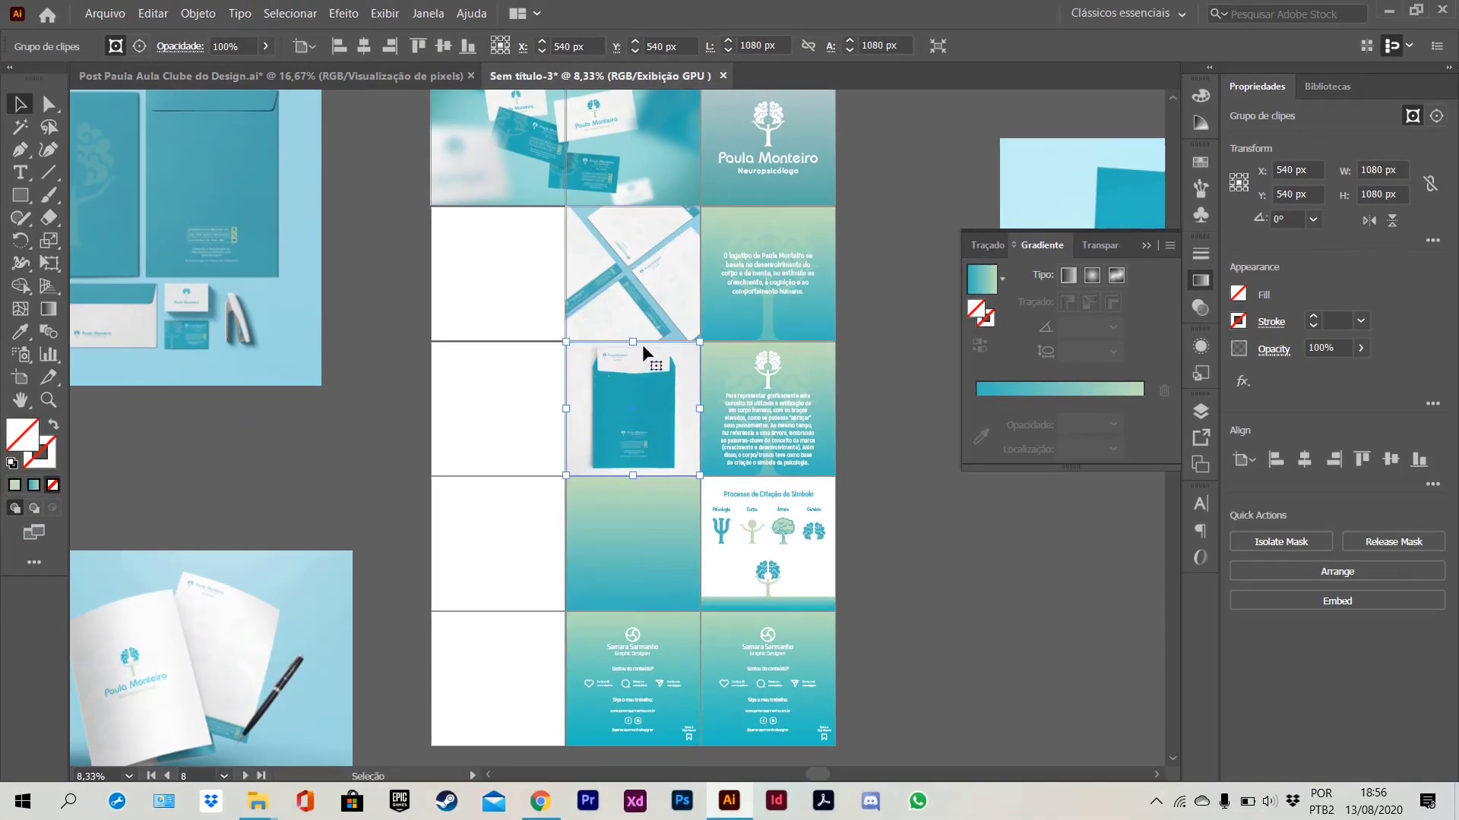
- Scale the envelope image down slightly inside its clip group so more background surrounds the envelope, and leave isolation mode
{"action": "double_click", "coordinate": [635, 366]}
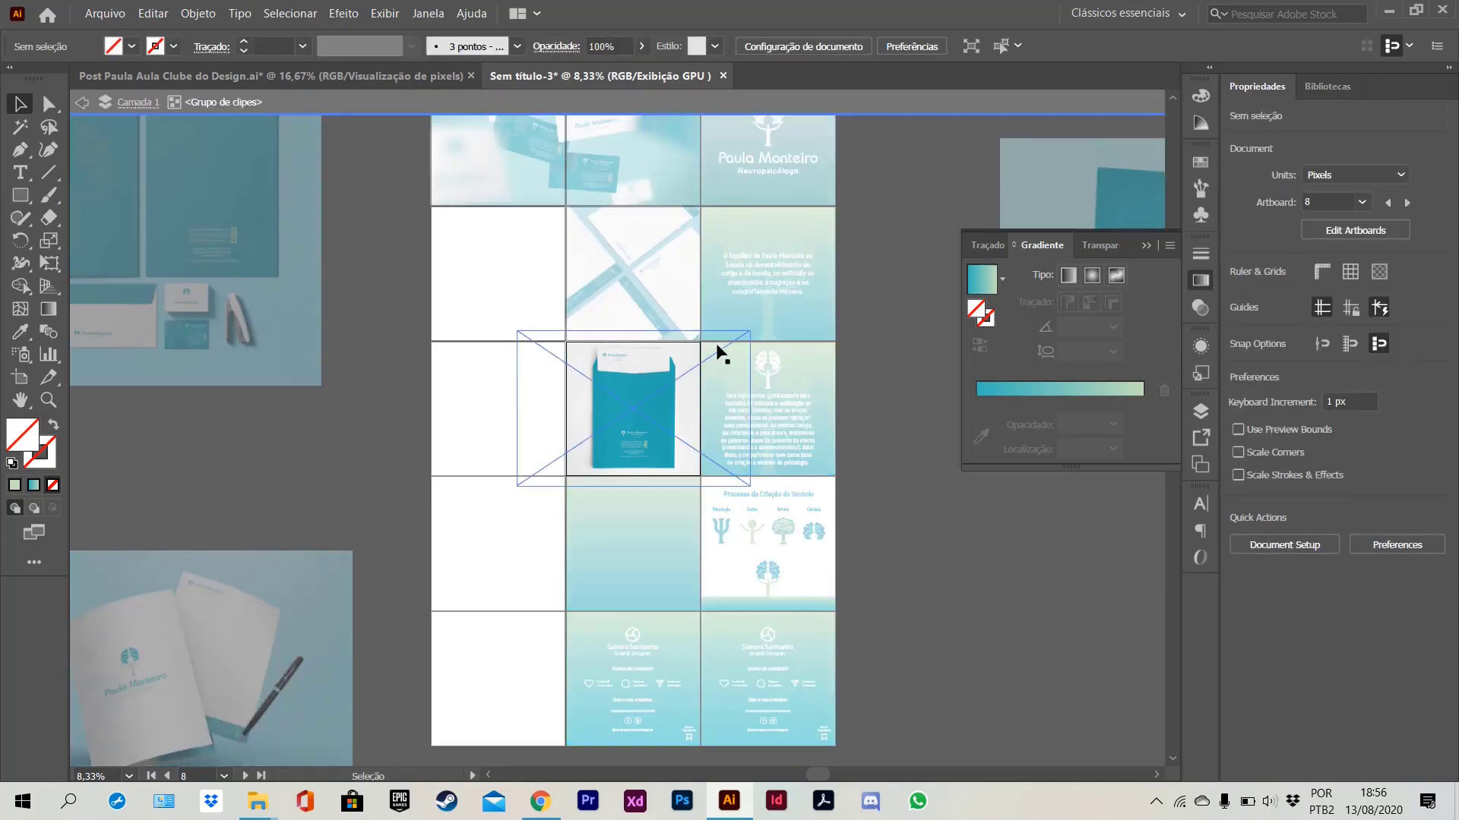
{"action": "left_click", "coordinate": [655, 373]}
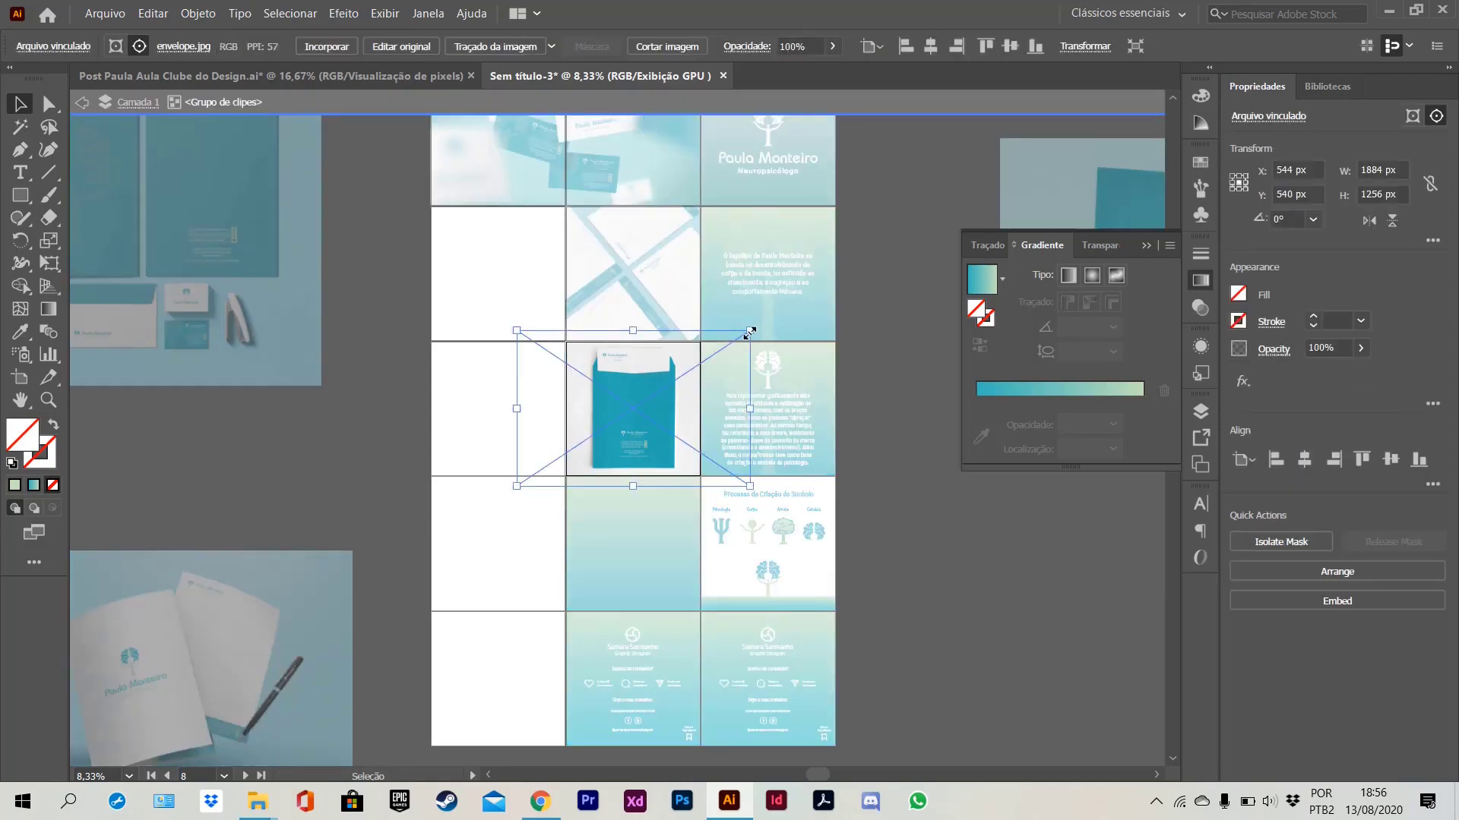
{"action": "mouse_move", "coordinate": [750, 332]}
{"action": "left_mouse_down"}
{"action": "mouse_move", "coordinate": [773, 334]}
{"action": "mouse_move", "coordinate": [737, 340]}
{"action": "left_mouse_up"}
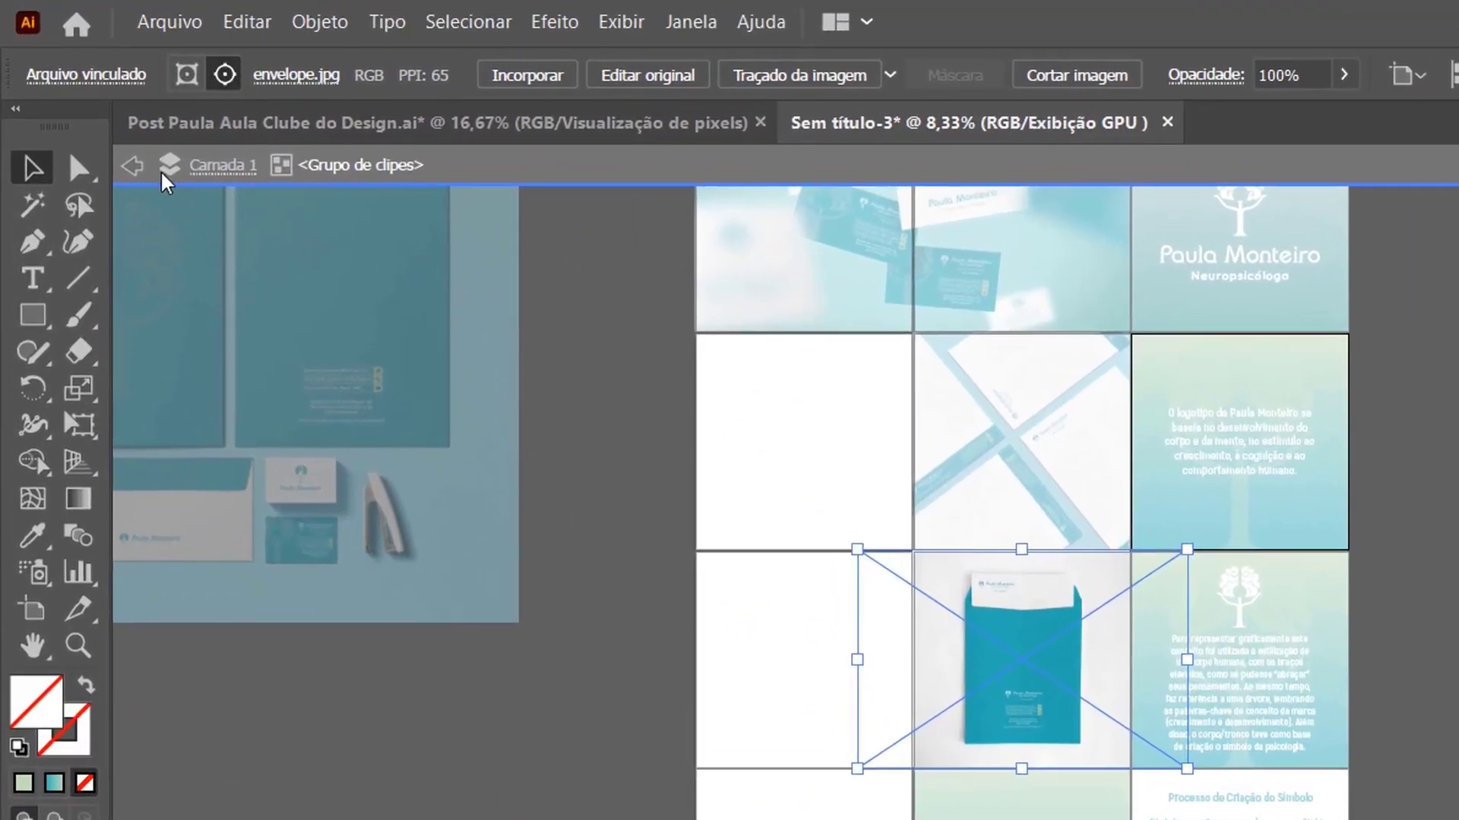
{"action": "left_click", "coordinate": [133, 166]}
{"action": "left_click", "coordinate": [133, 166]}
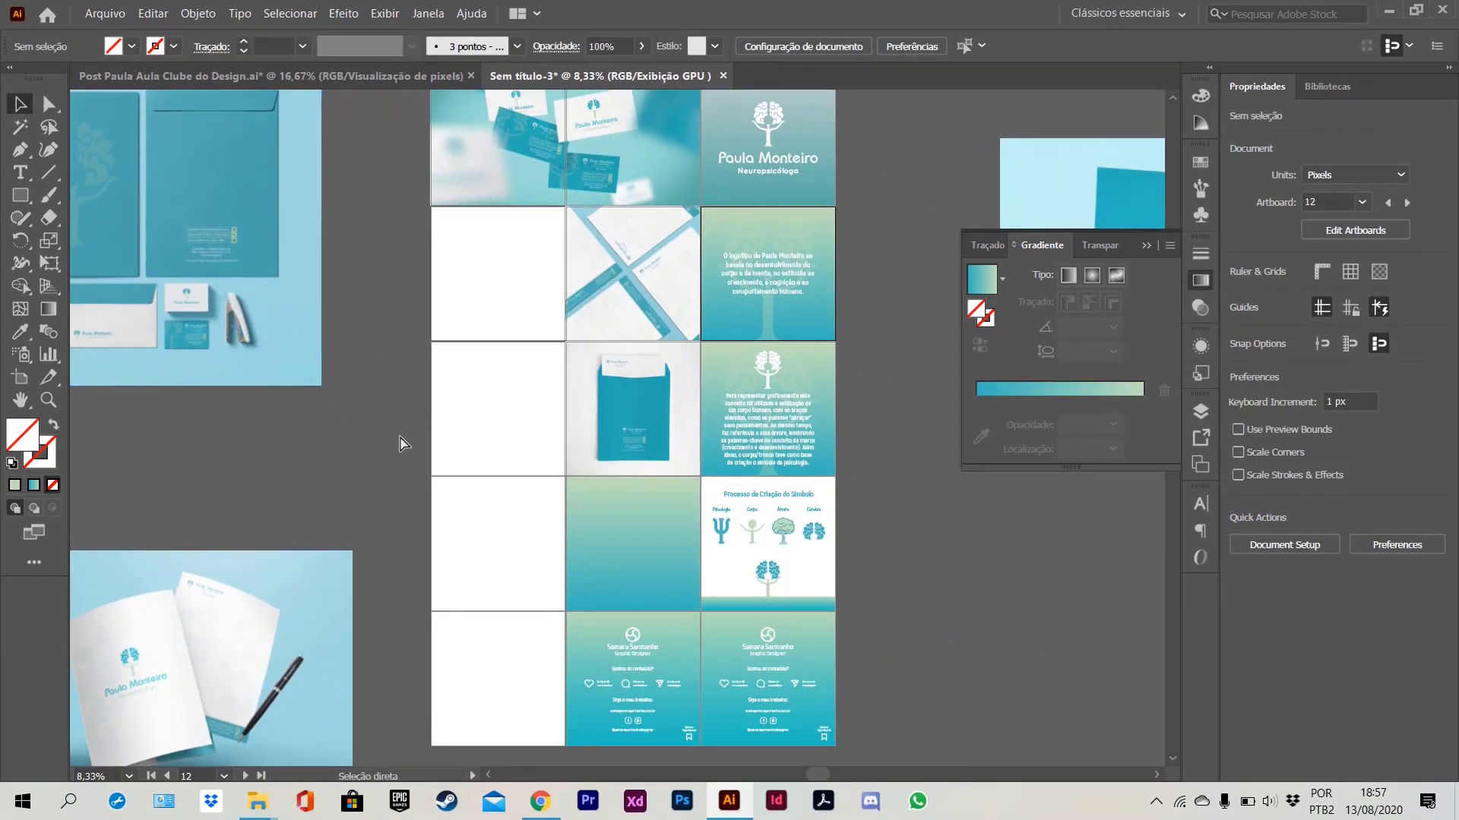
- Move the hand-held folder photo aside, then place notebook mockup 3502469.png over the middle column's fourth-row square and enlarge it to cover the square
{"action": "key", "text": "ctrl+minus"}
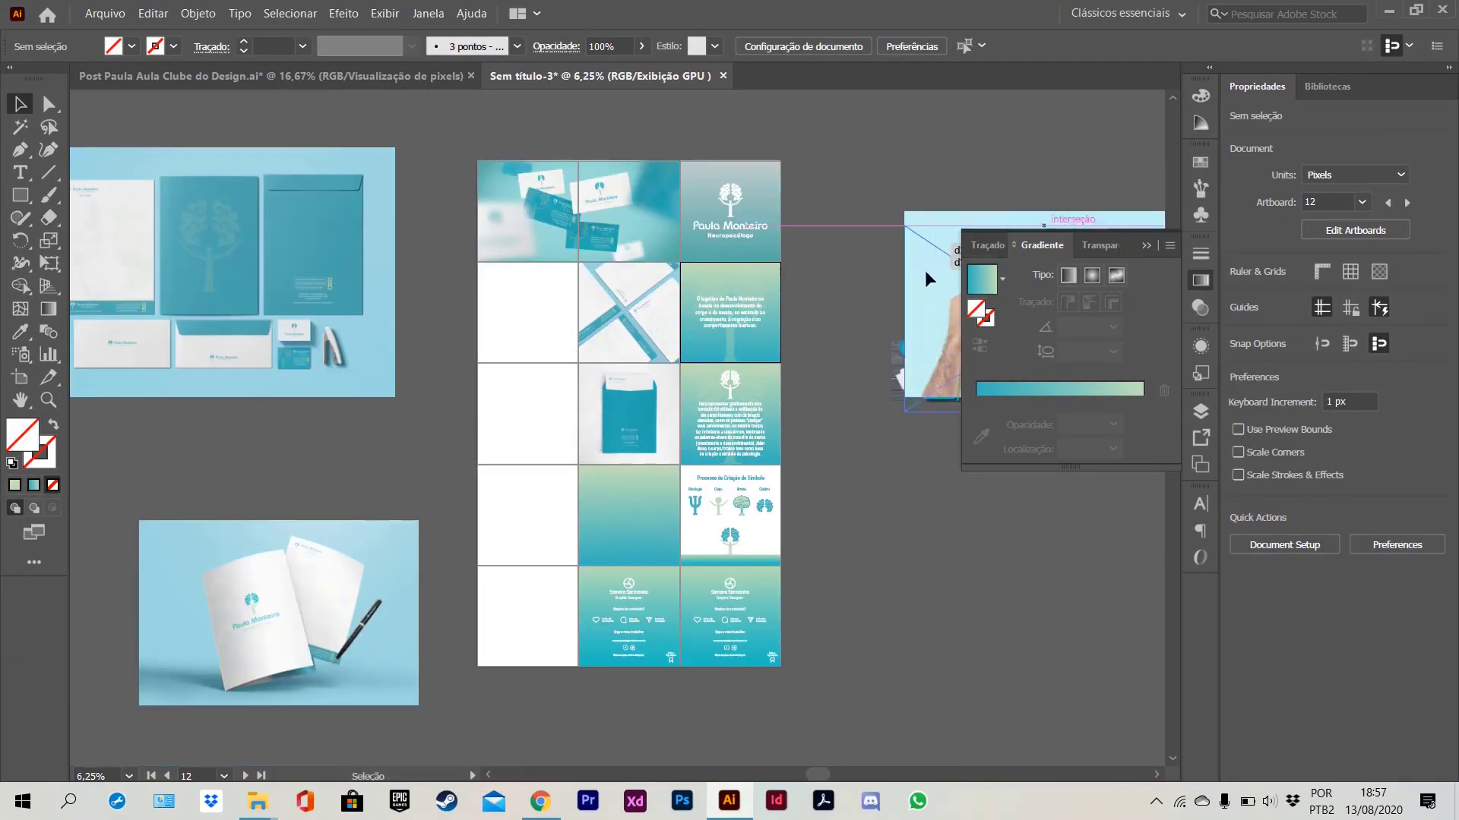
{"action": "left_click_drag", "start_coordinate": [925, 280], "coordinate": [959, 523]}
{"action": "left_click", "coordinate": [923, 372]}
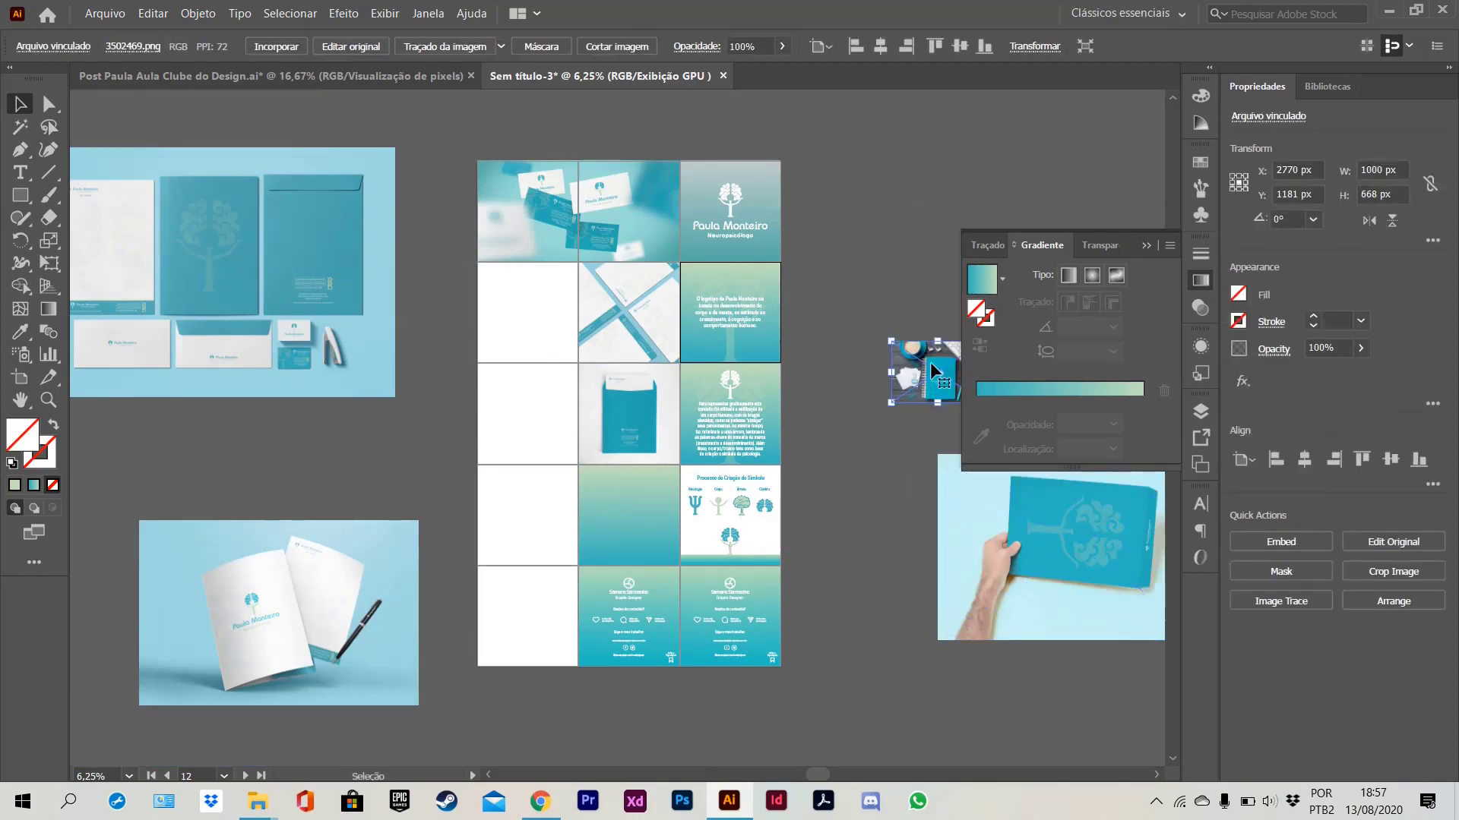
{"action": "left_click_drag", "start_coordinate": [936, 373], "coordinate": [620, 498]}
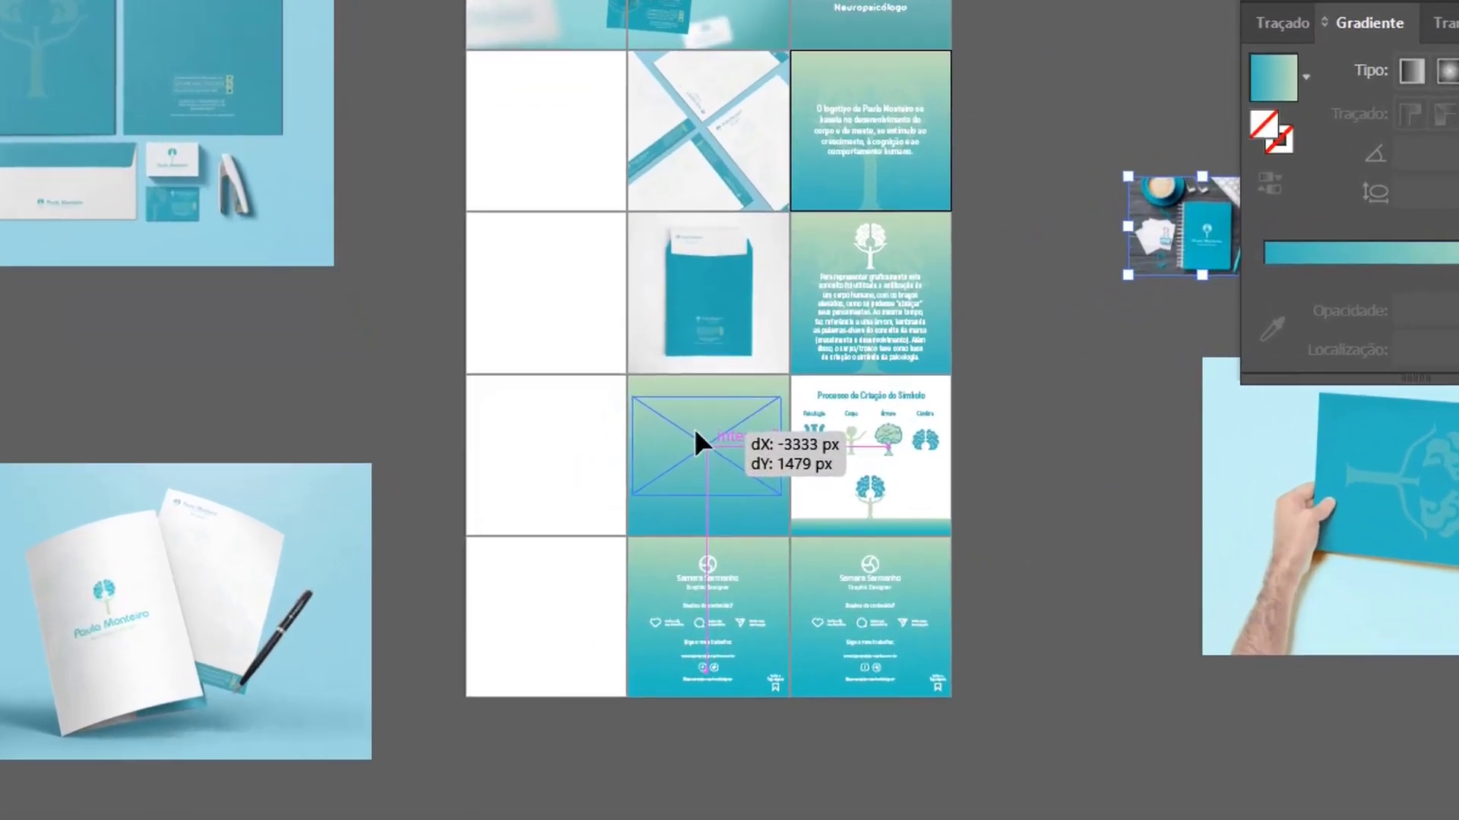
{"action": "left_click_drag", "start_coordinate": [694, 433], "coordinate": [696, 427]}
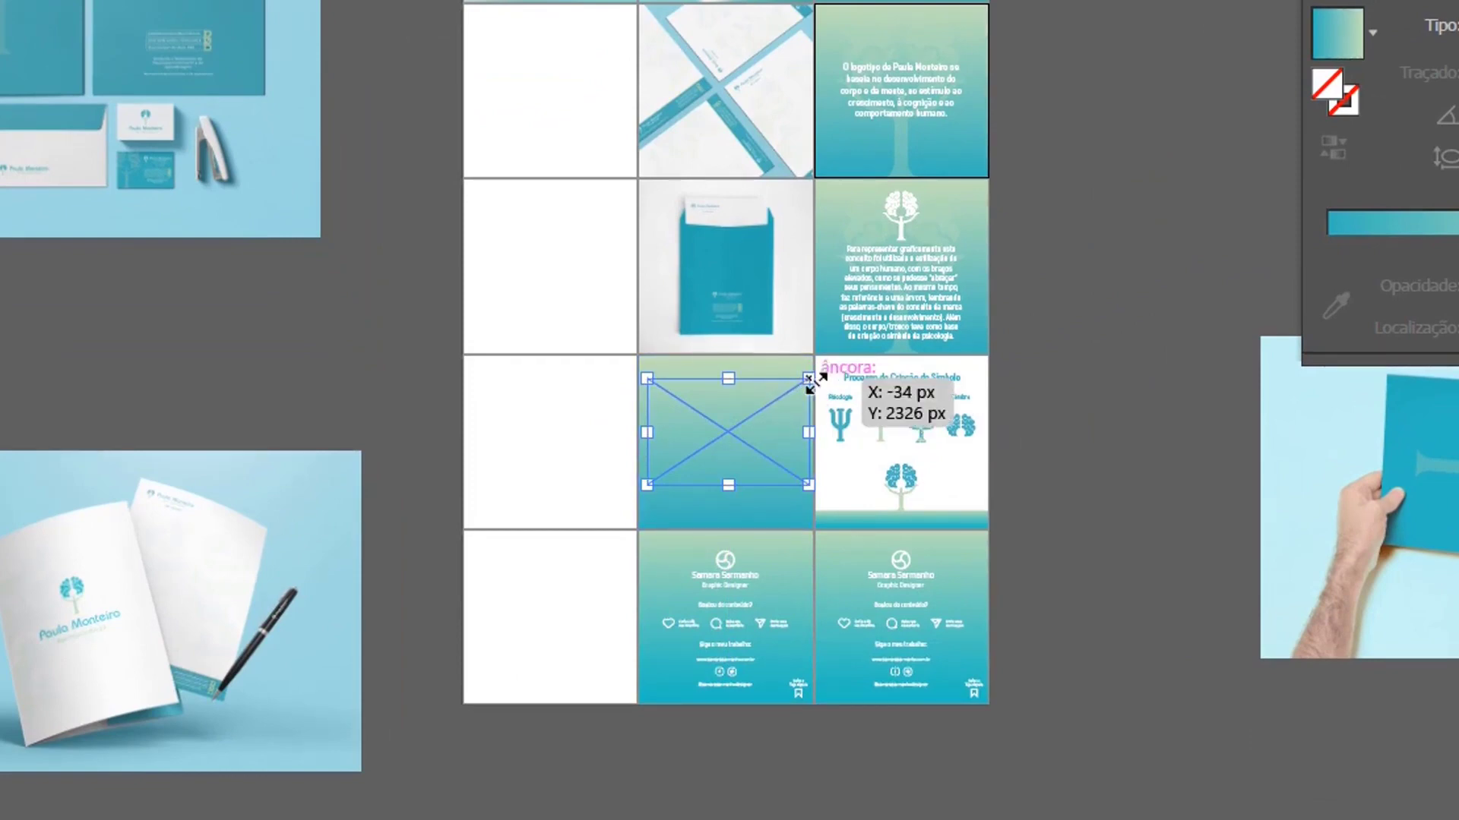
{"action": "left_click_drag", "start_coordinate": [808, 378], "coordinate": [841, 369]}
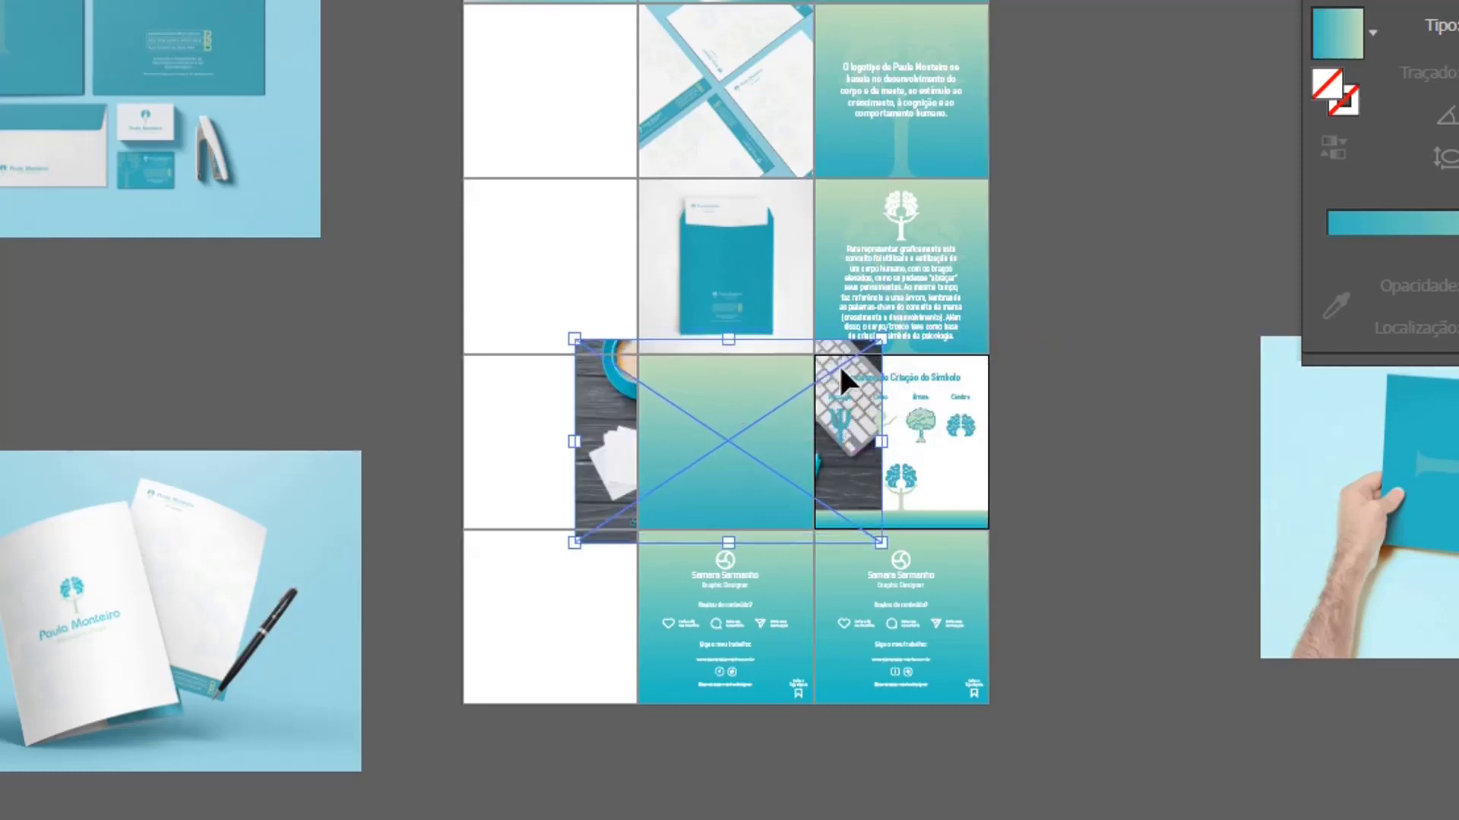
- Clip the notebook mockup to the middle column's fourth-row gradient square with a clipping mask
{"action": "left_click", "coordinate": [731, 385]}
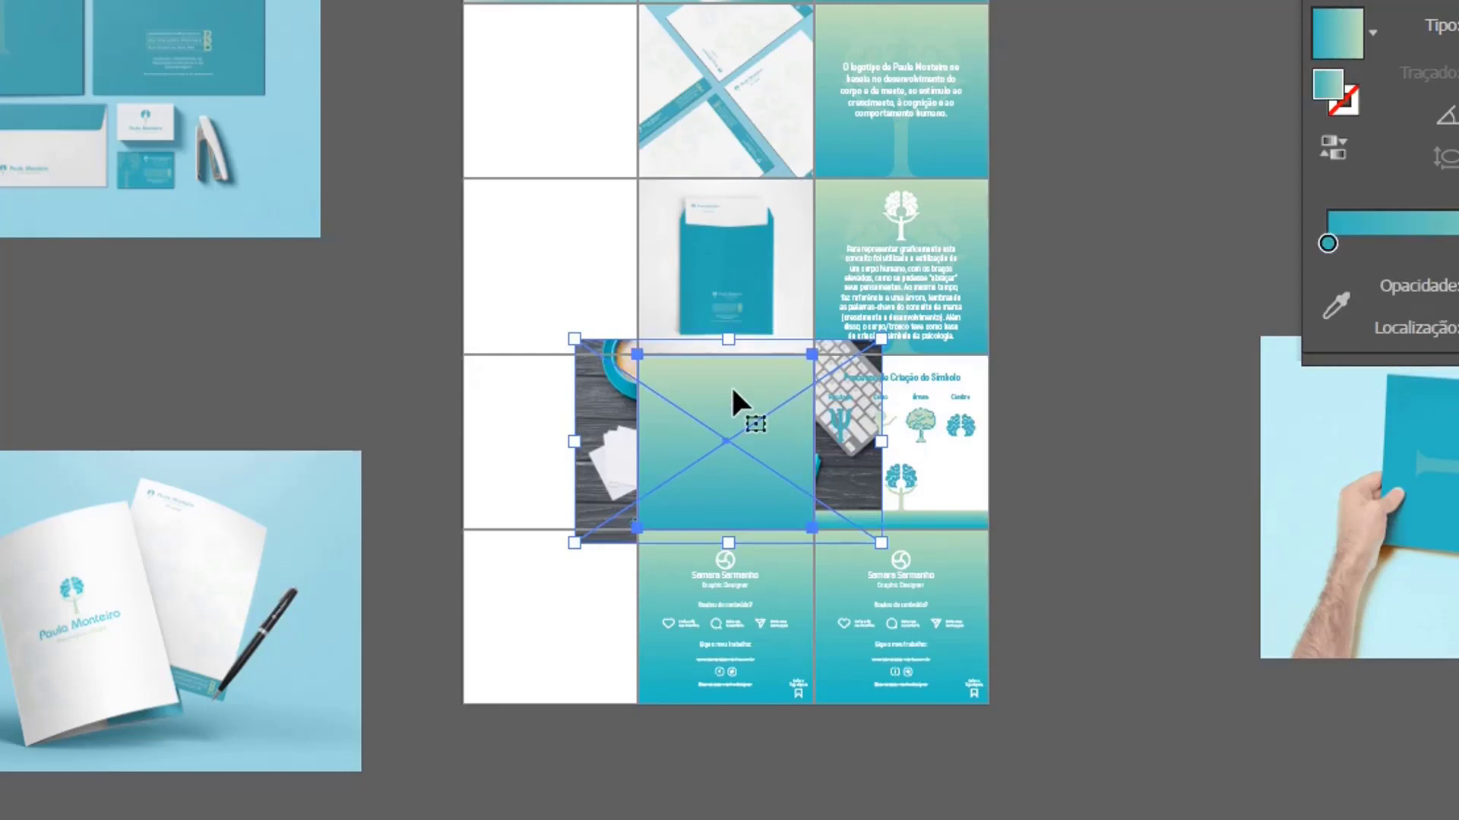
{"action": "right_click", "coordinate": [732, 389]}
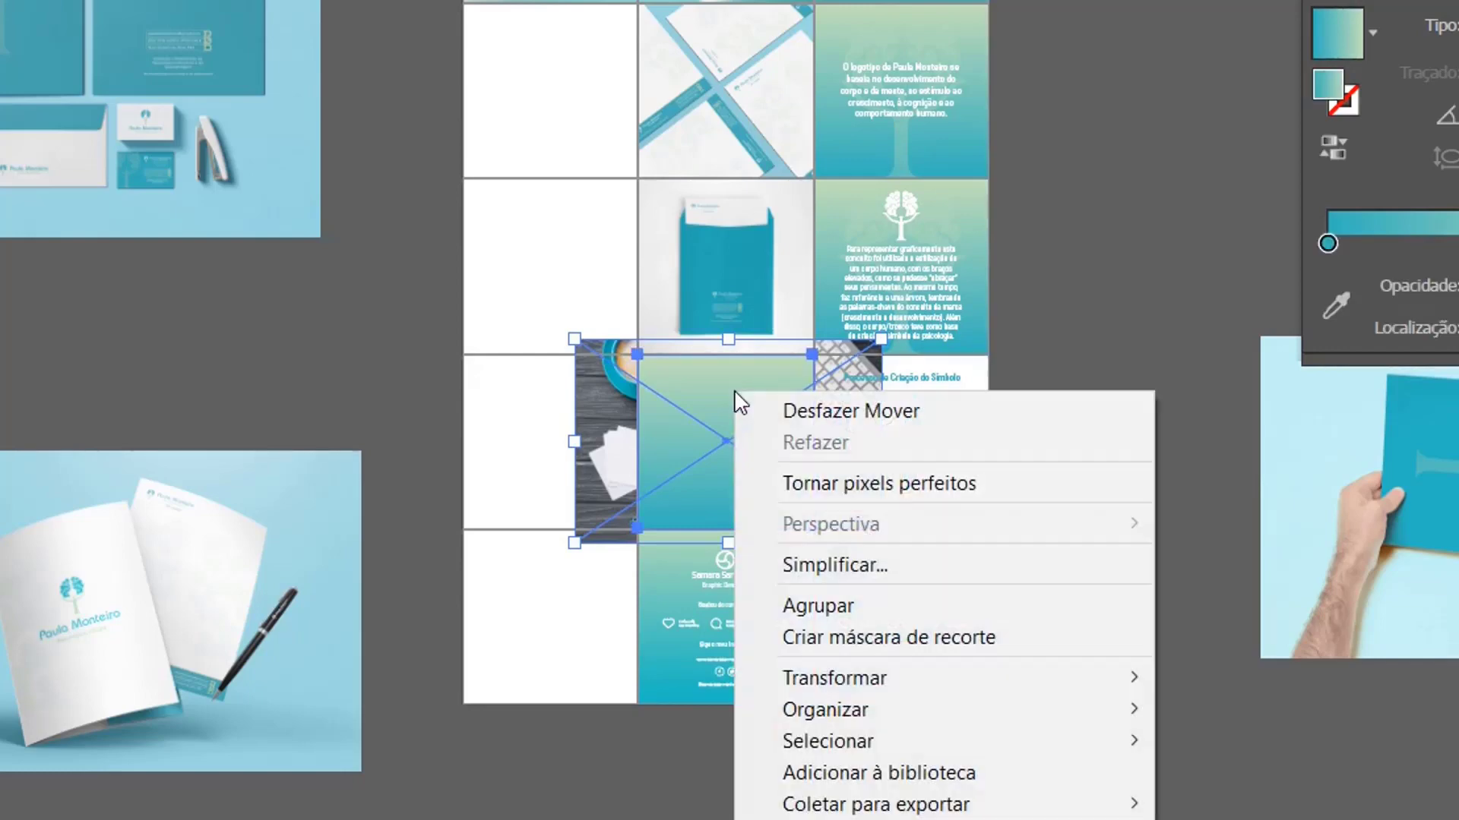
{"action": "left_click", "coordinate": [889, 641]}
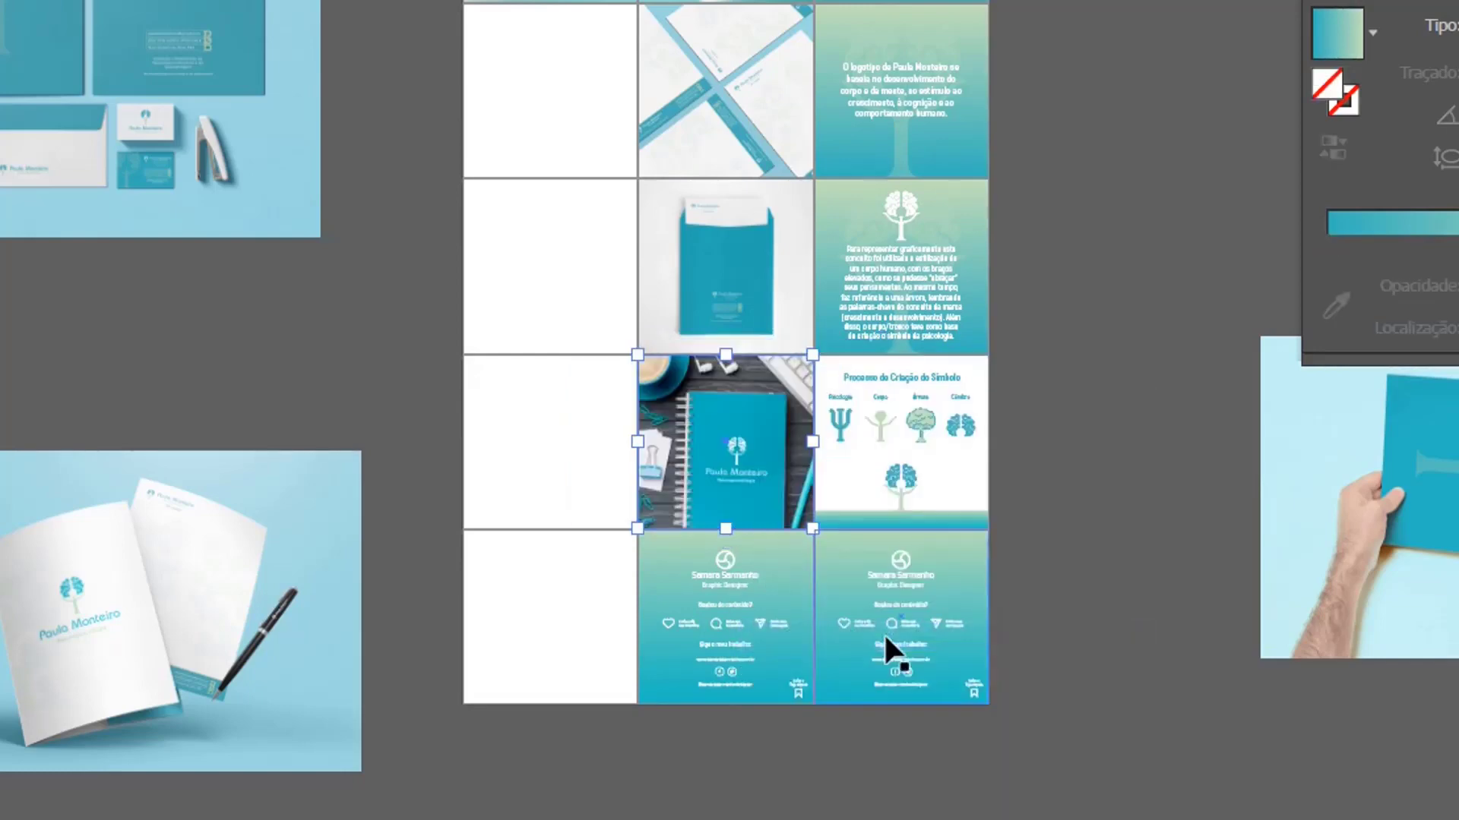
- Shift the notebook image up and scale it down slightly inside its clip group to frame the whole notebook, and leave isolation mode
{"action": "double_click", "coordinate": [767, 403]}
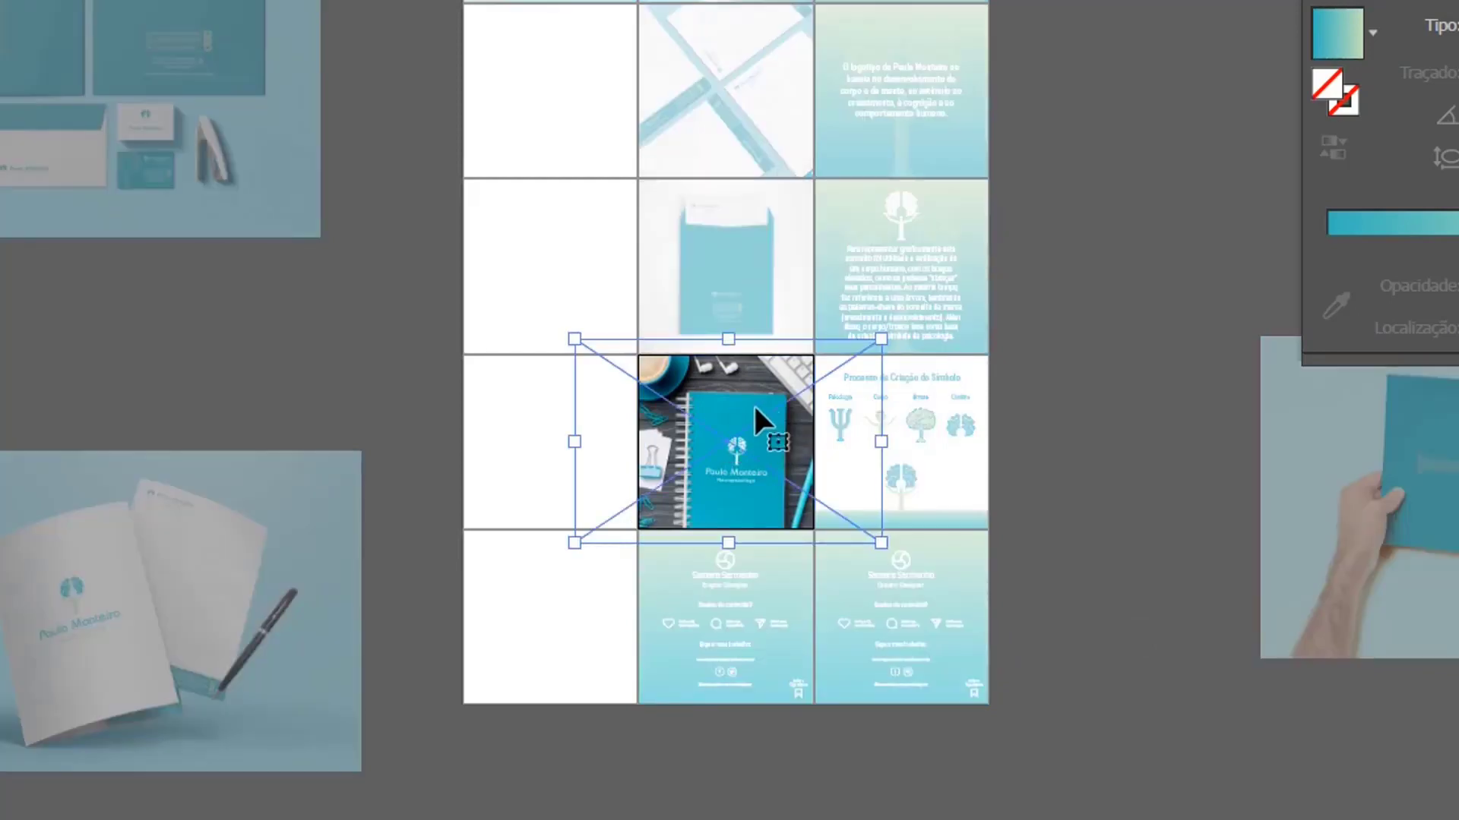
{"action": "left_click_drag", "start_coordinate": [754, 418], "coordinate": [754, 411]}
{"action": "key", "text": "z"}
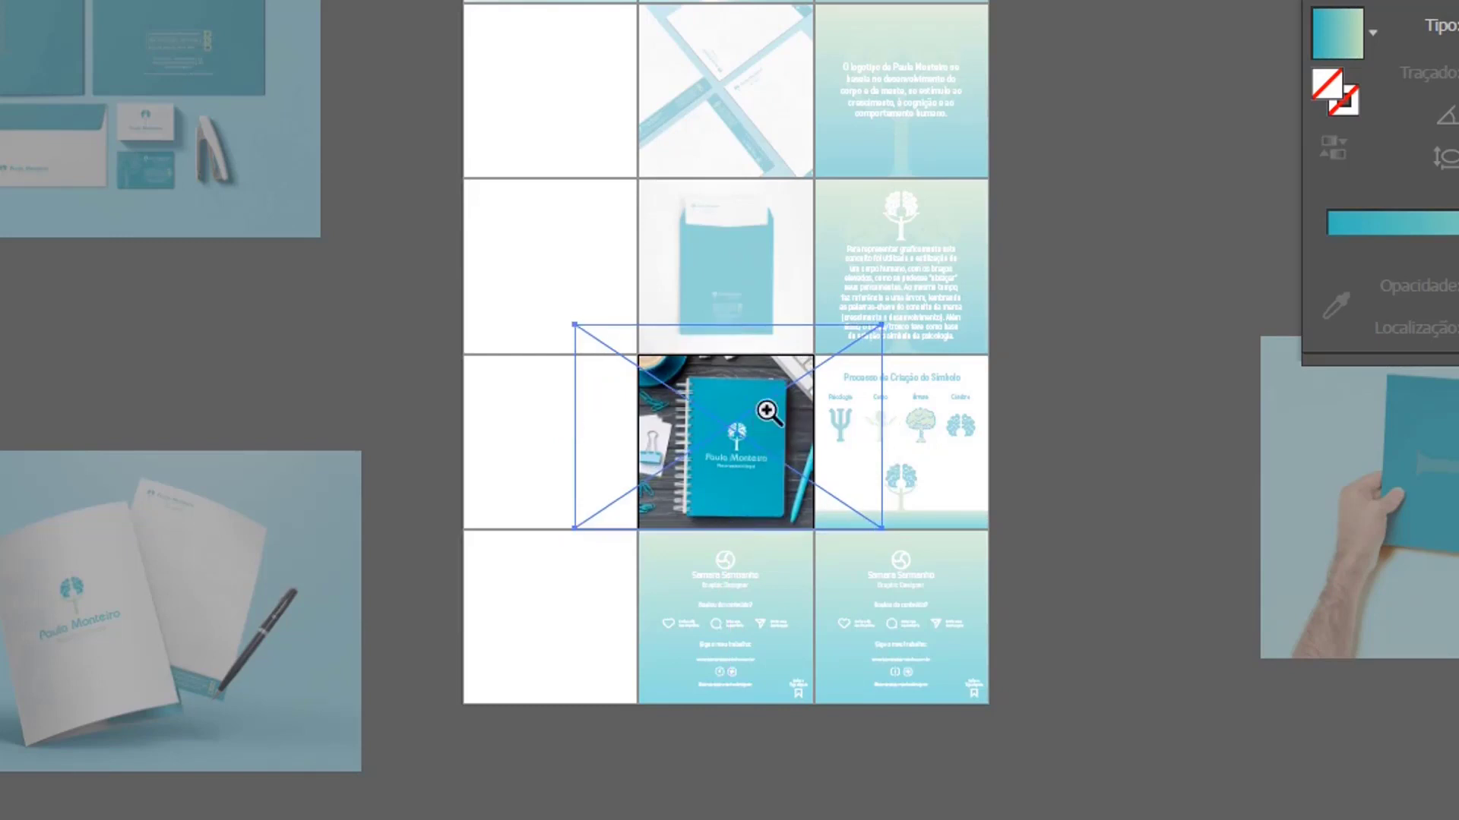
{"action": "left_click", "coordinate": [847, 321]}
{"action": "key", "text": "v"}
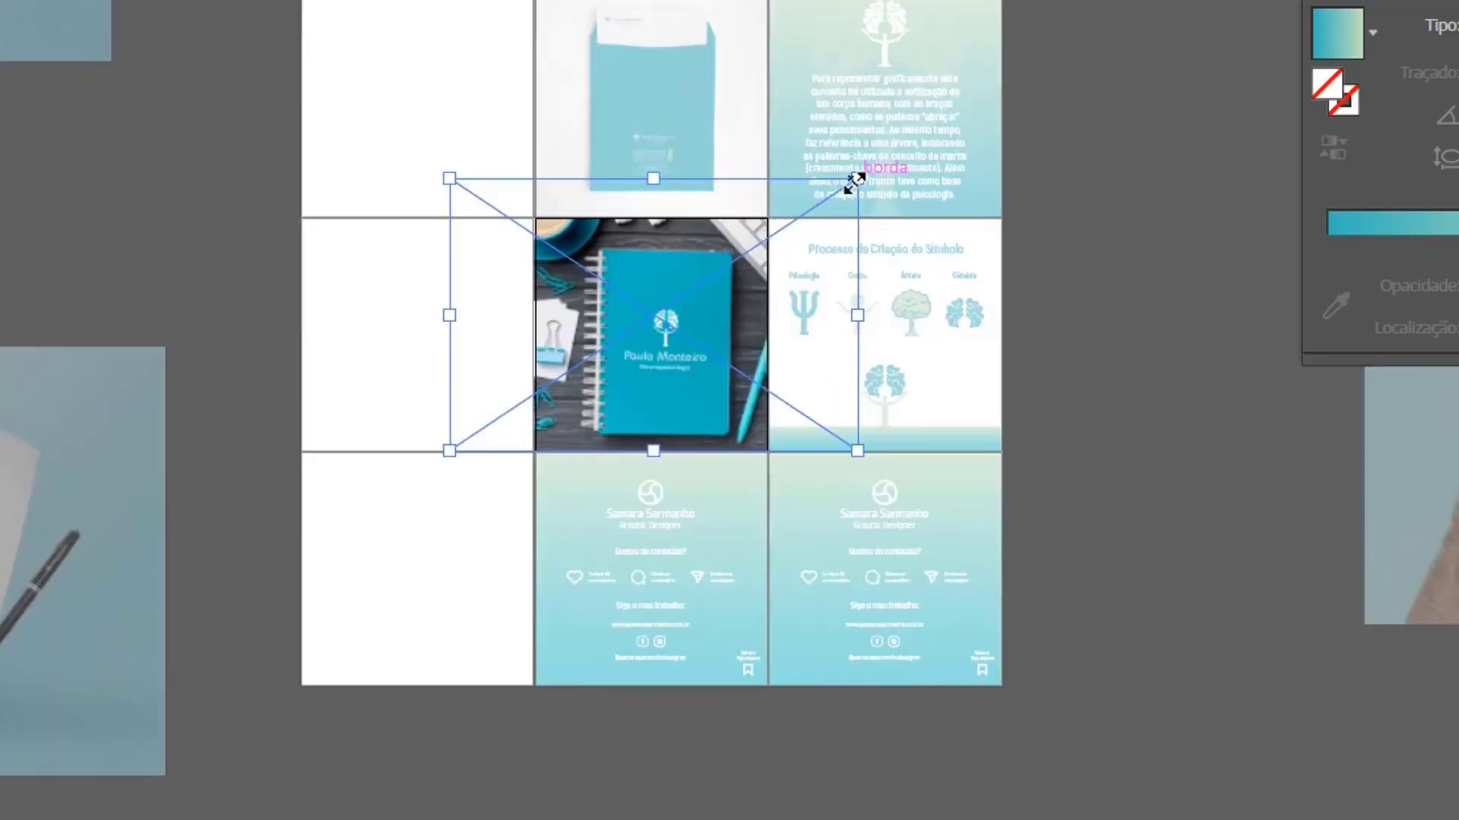
{"action": "mouse_move", "coordinate": [856, 180]}
{"action": "left_mouse_down"}
{"action": "mouse_move", "coordinate": [828, 211]}
{"action": "mouse_move", "coordinate": [854, 202]}
{"action": "left_mouse_up"}
{"action": "left_click_drag", "start_coordinate": [742, 280], "coordinate": [739, 285]}
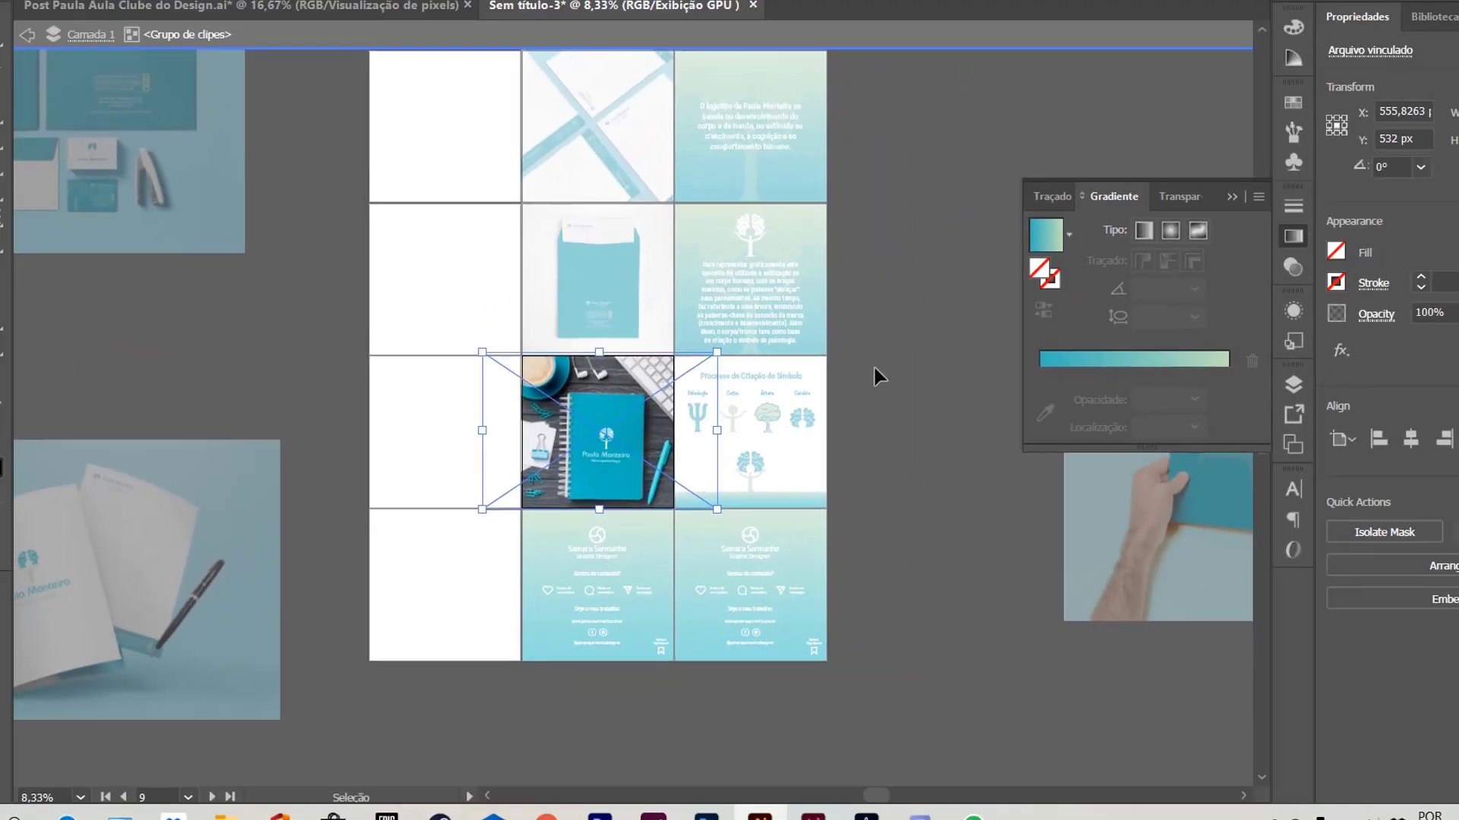
{"action": "left_click", "coordinate": [1048, 265]}
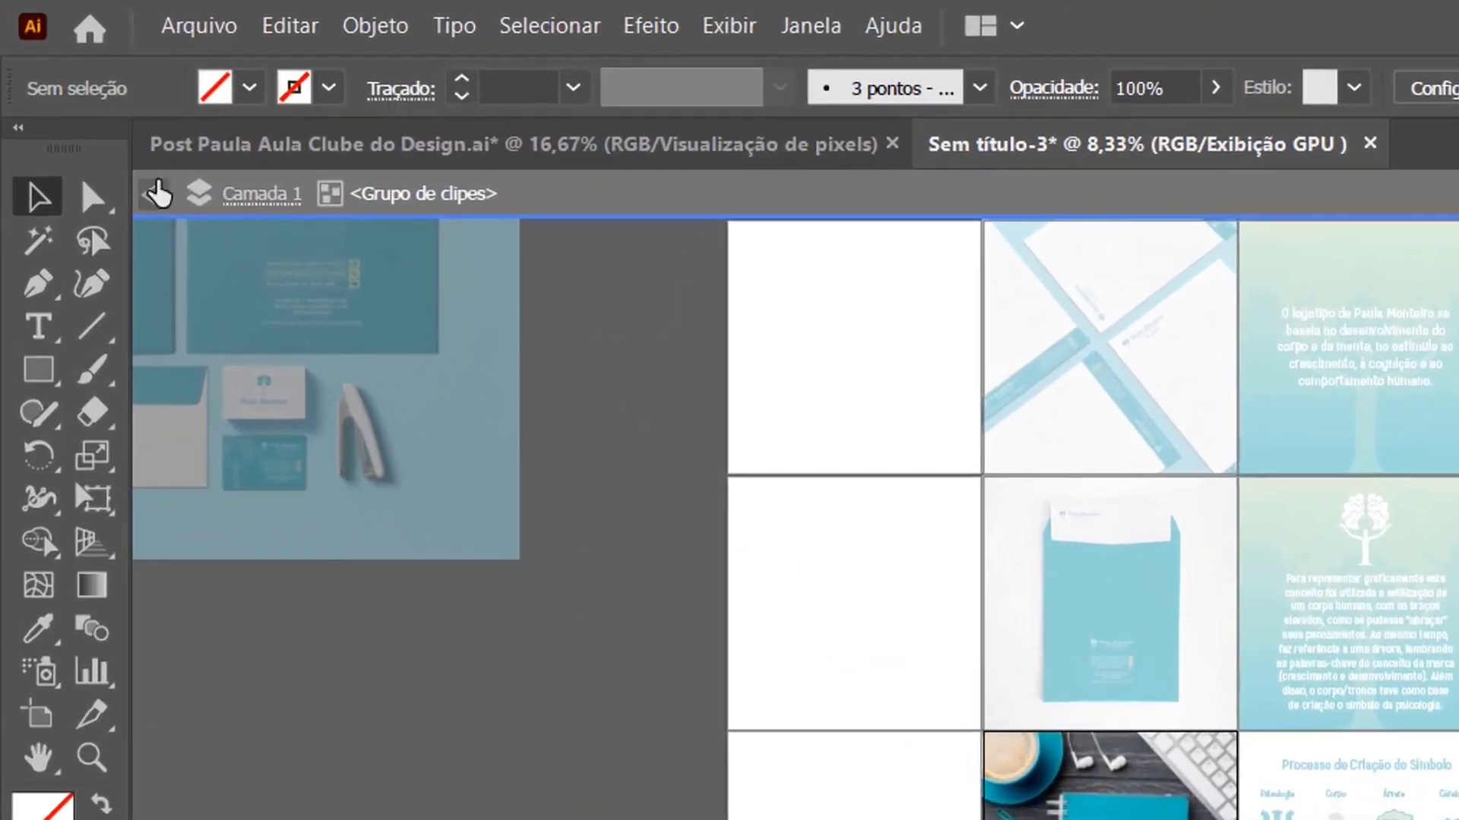
{"action": "left_click", "coordinate": [158, 193]}
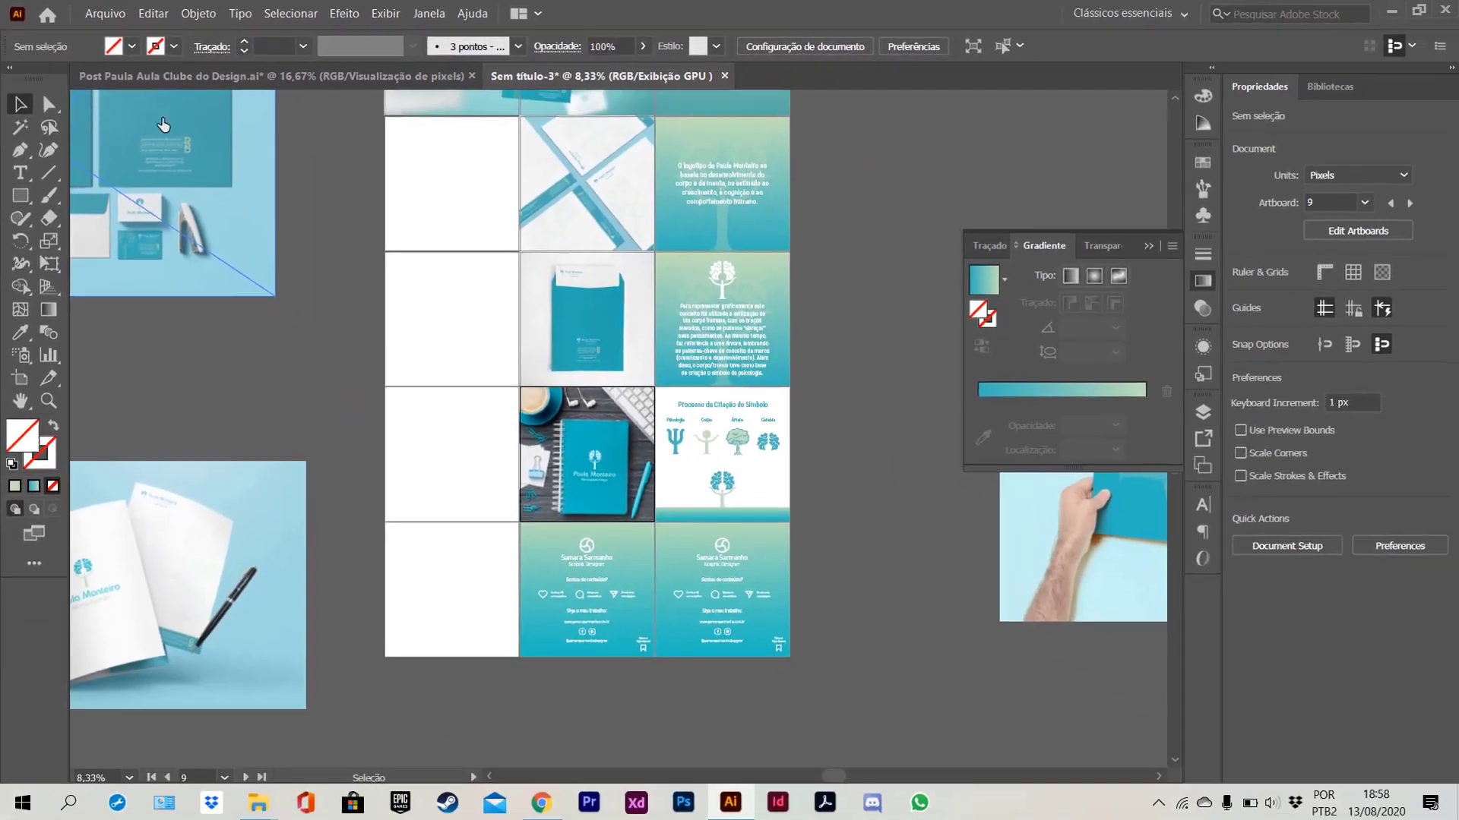
- Draw an unfilled rectangle of about 1092 × 1048 px over the left column's second-row artboard
{"action": "left_click", "coordinate": [158, 194]}
{"action": "scroll", "coordinate": [612, 509], "scroll_direction": "up", "scroll_amount": 3}
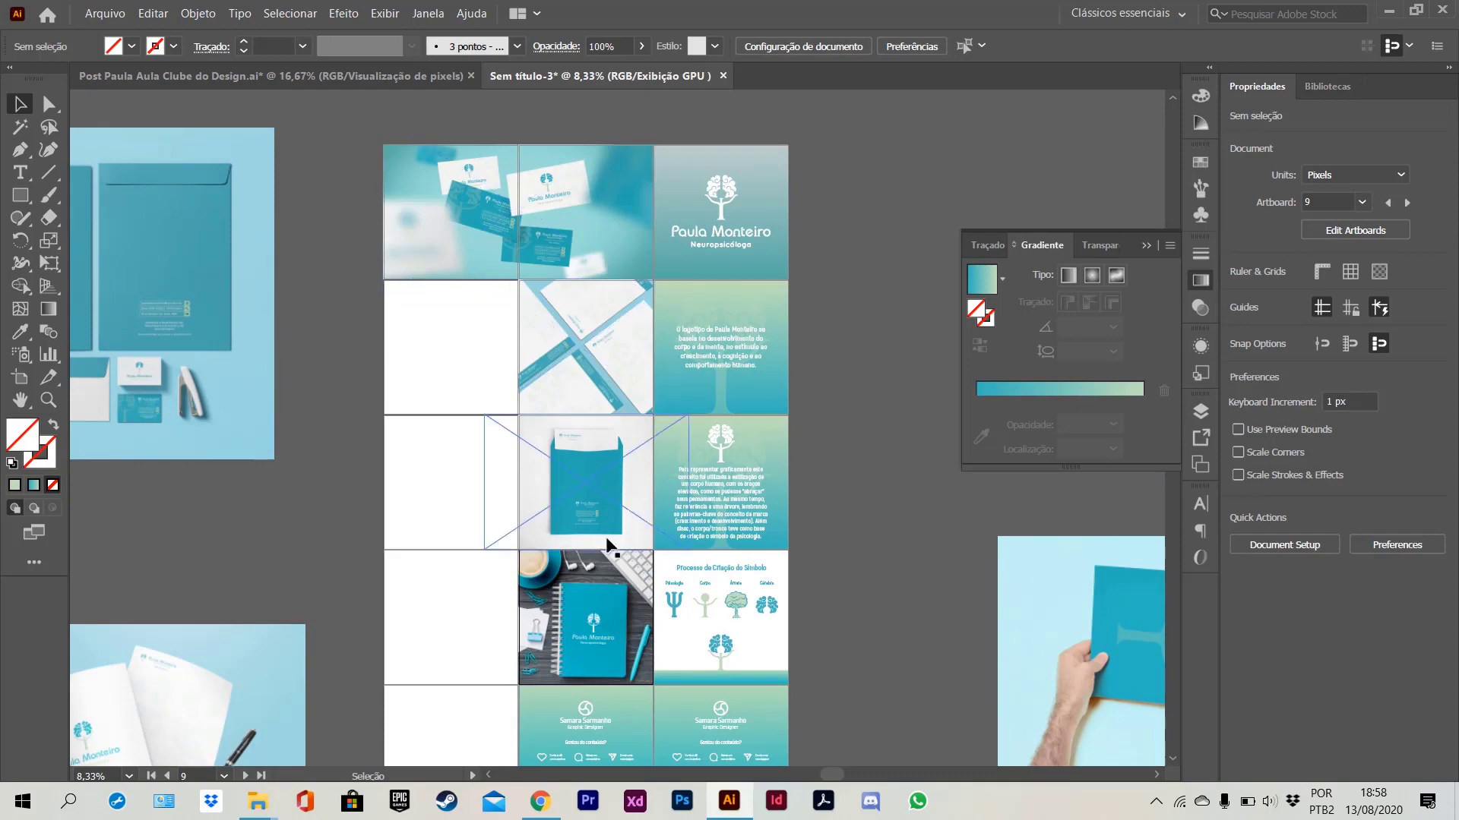
{"action": "scroll", "coordinate": [606, 550], "scroll_direction": "down", "scroll_amount": 2}
{"action": "scroll", "coordinate": [607, 538], "scroll_direction": "down", "scroll_amount": 1}
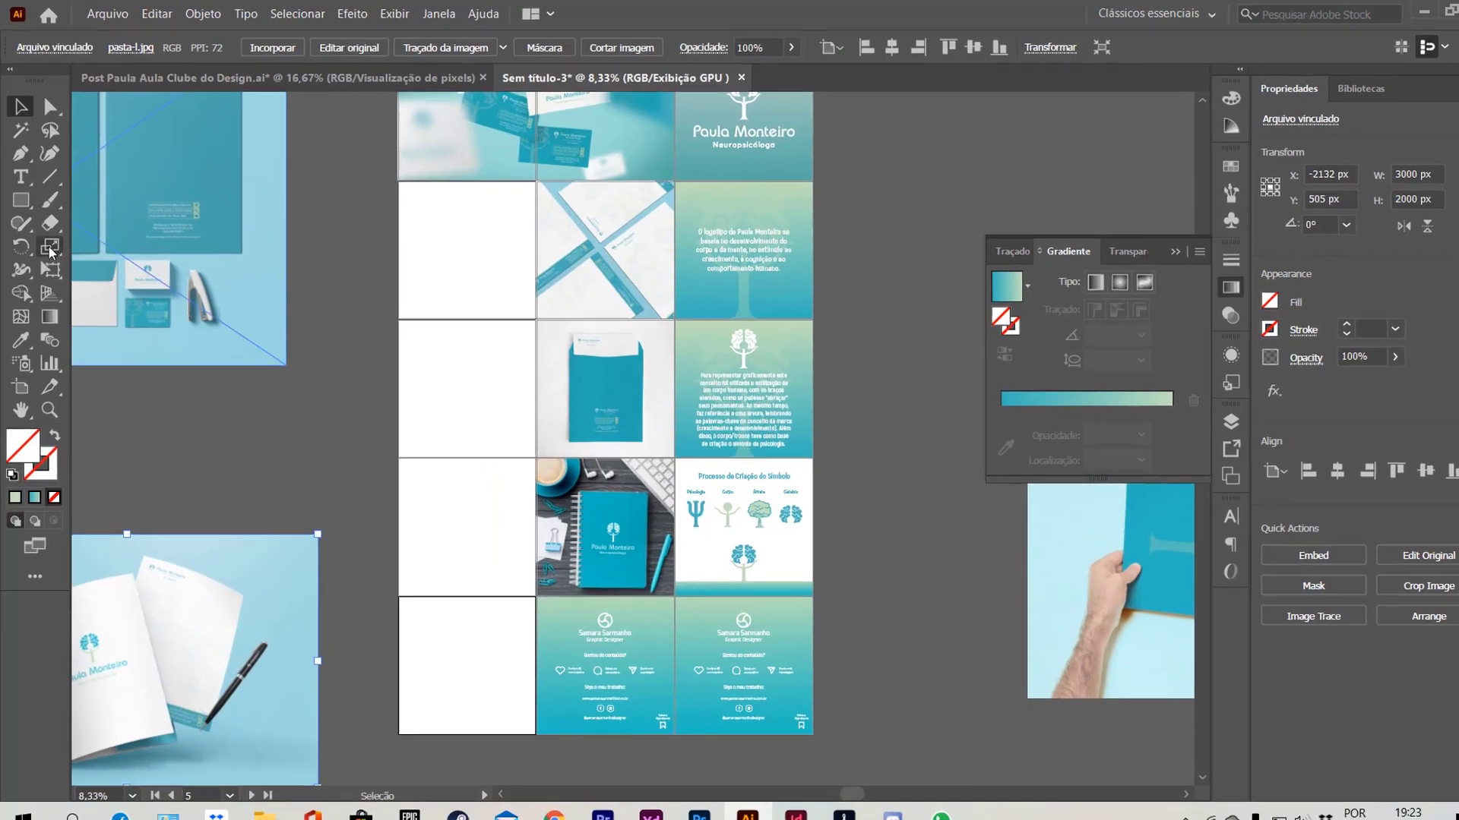
{"action": "left_click", "coordinate": [107, 319]}
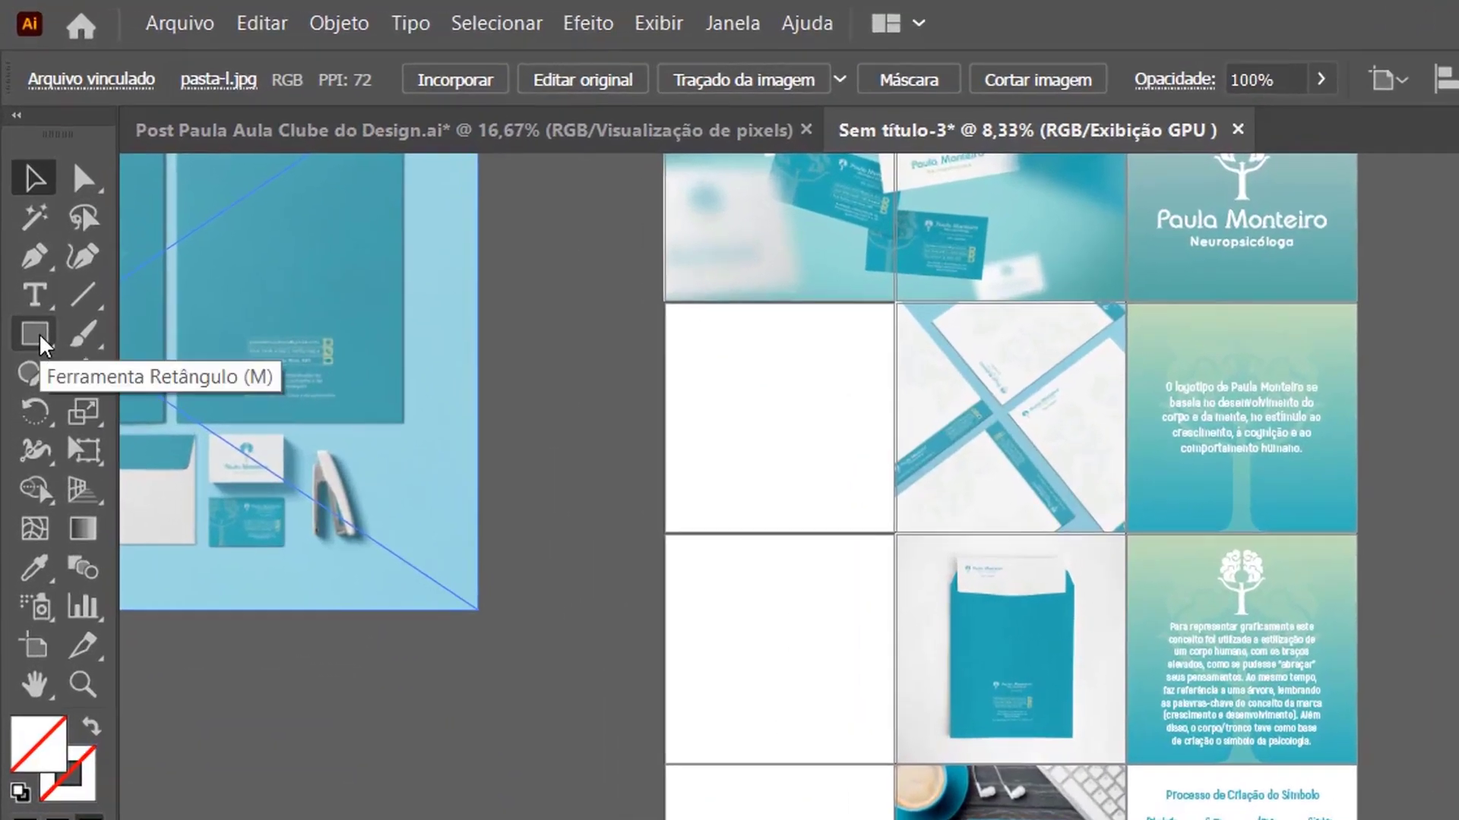
{"action": "left_click", "coordinate": [38, 336]}
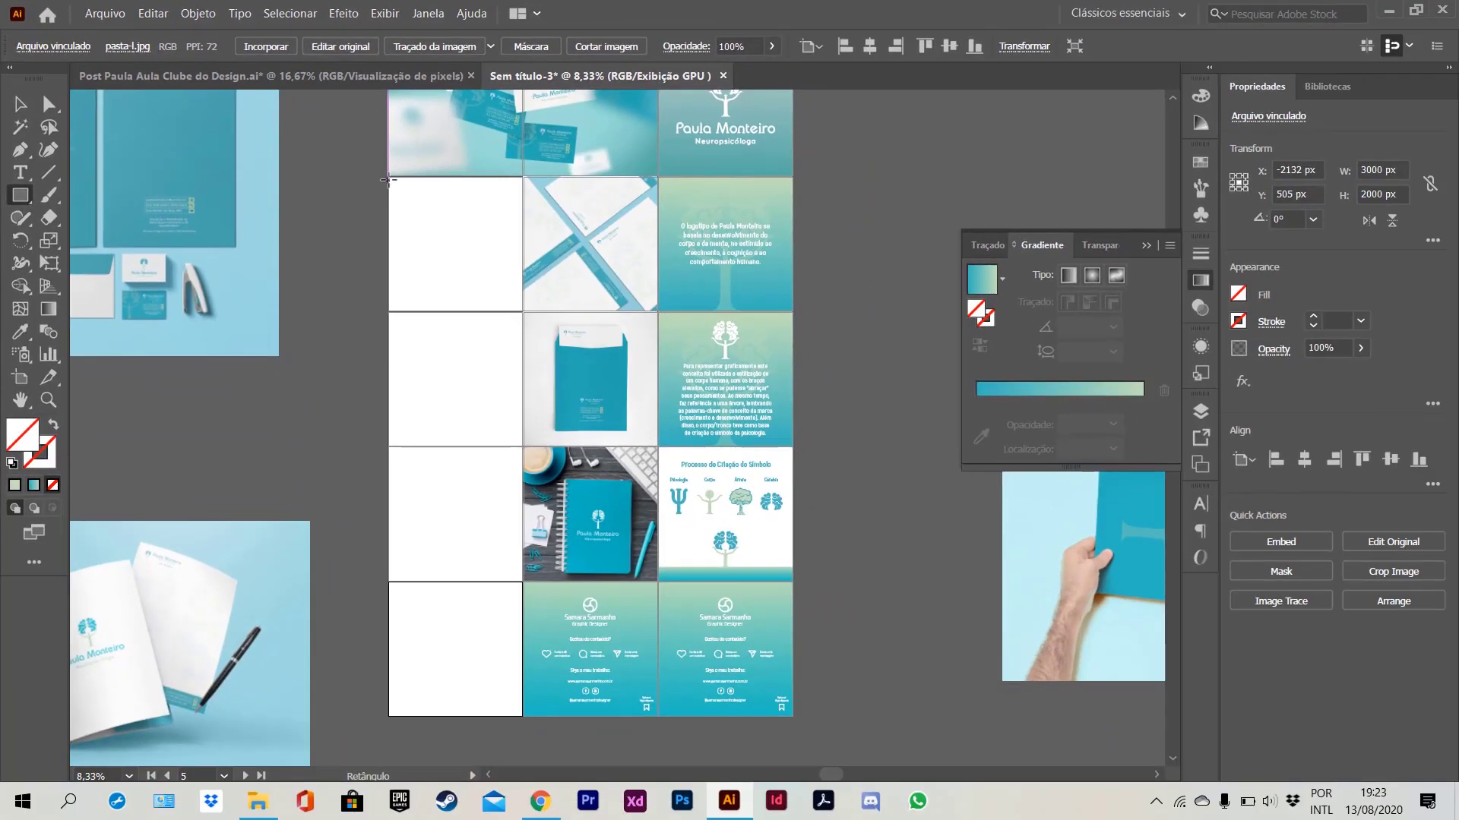
{"action": "left_click_drag", "start_coordinate": [387, 180], "coordinate": [522, 310]}
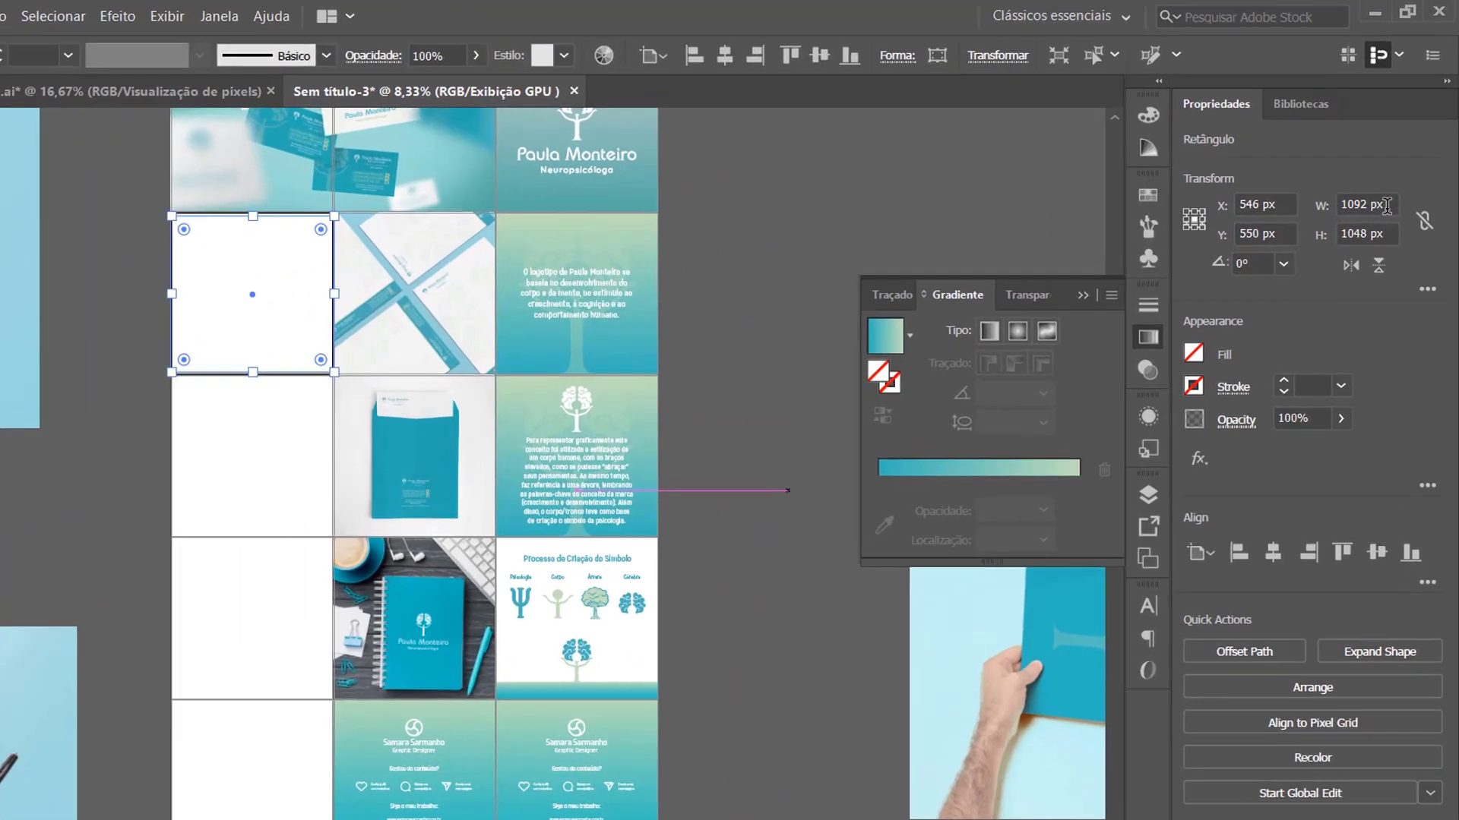
- Set the rectangle to 1080 × 1080 px and centre it on the left column's second-row artboard
{"action": "left_click", "coordinate": [1379, 170]}
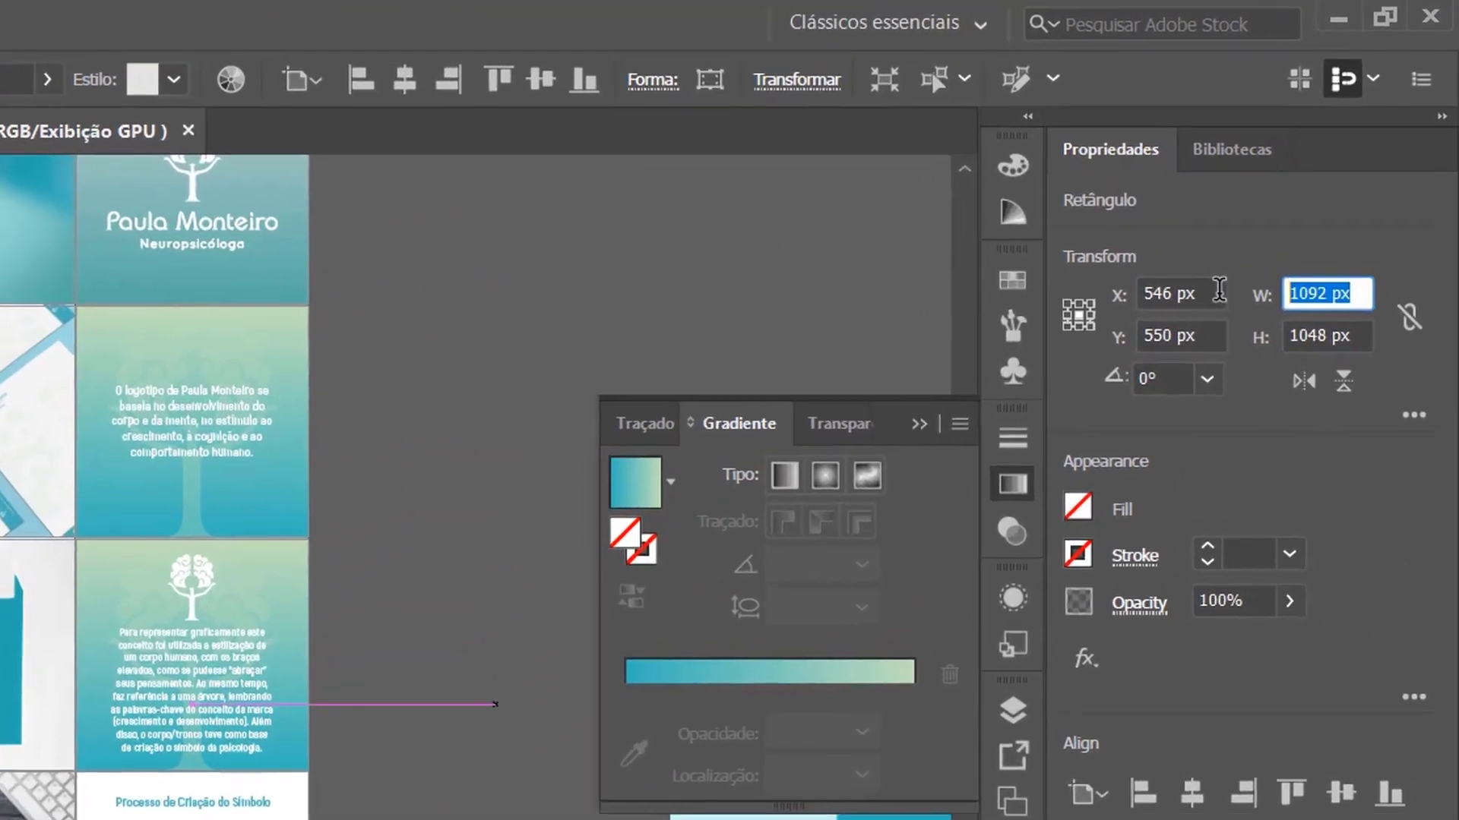
{"action": "type", "text": "1080"}
{"action": "key", "text": "Tab"}
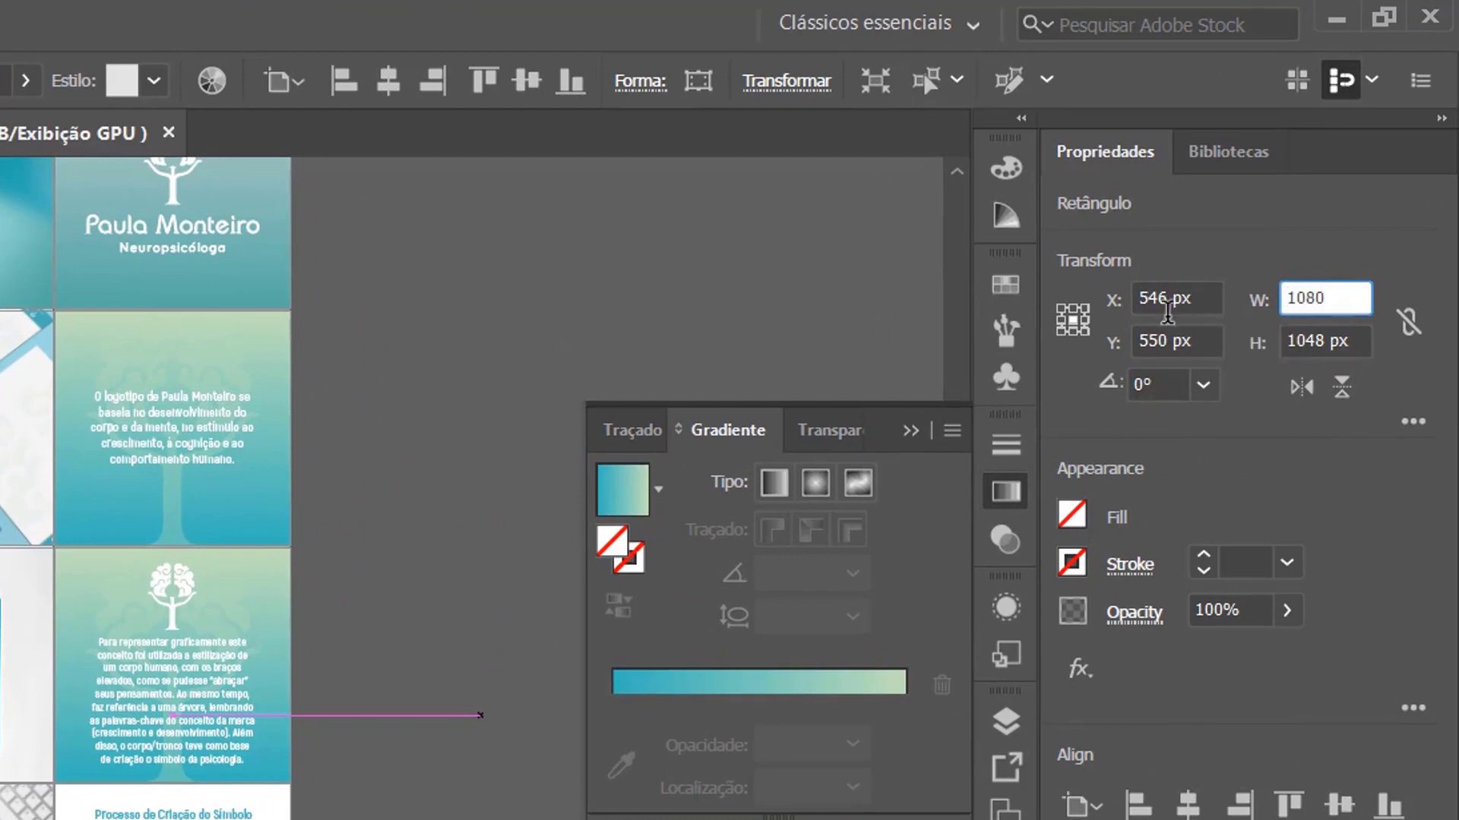
{"action": "type", "text": "1080"}
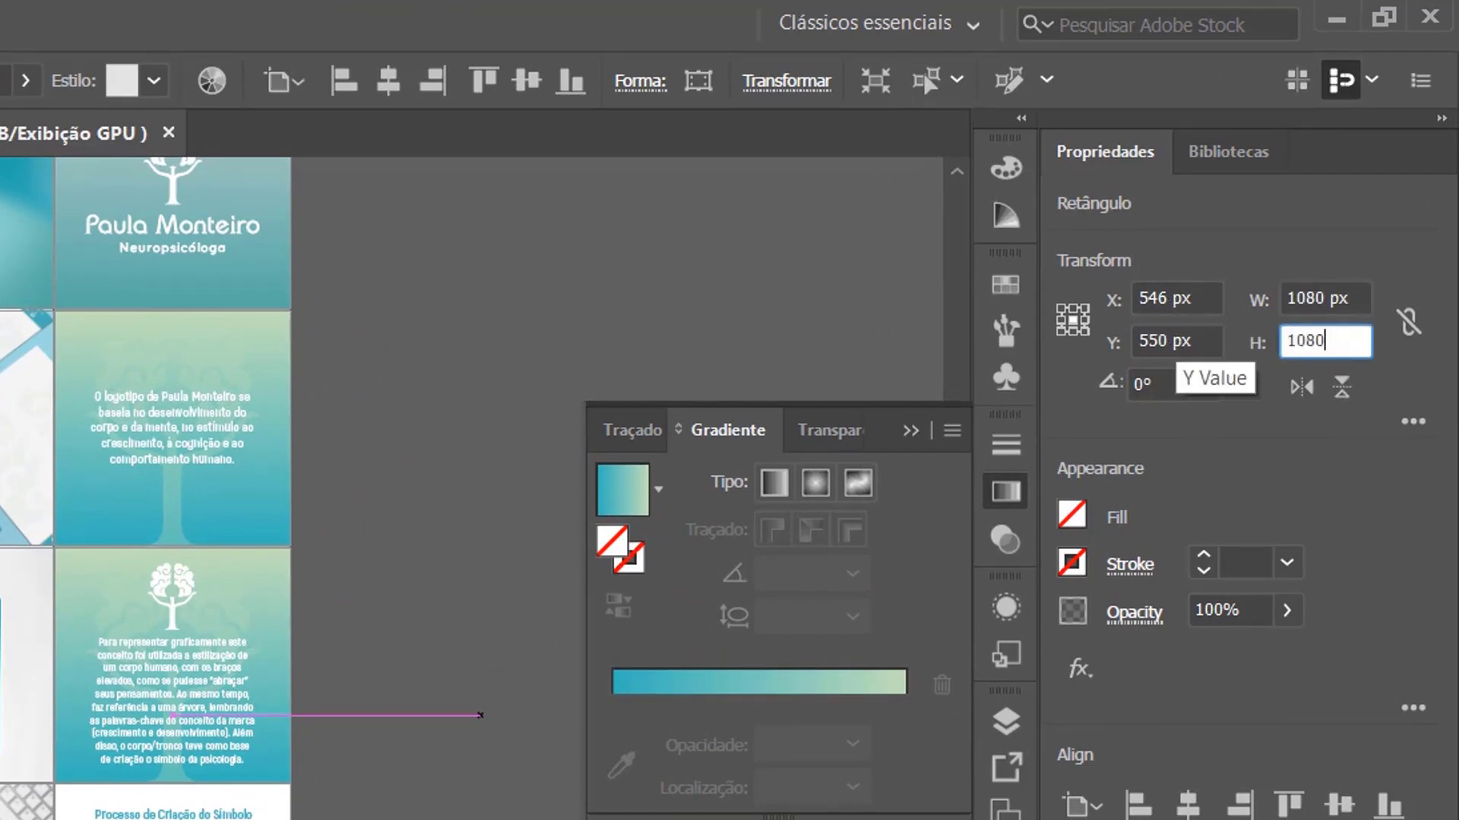
{"action": "key", "text": "Return"}
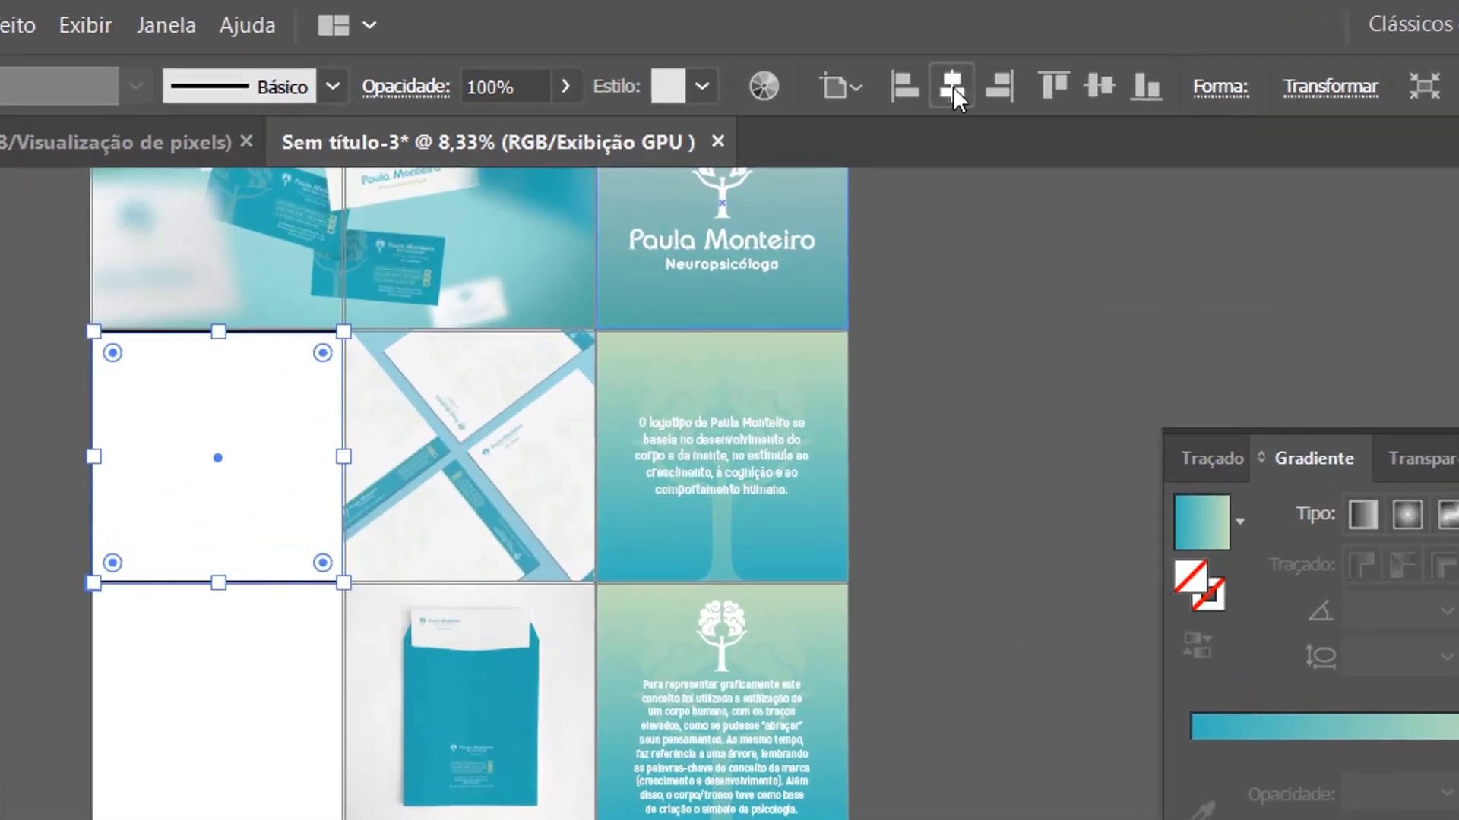
{"action": "left_click", "coordinate": [1100, 82]}
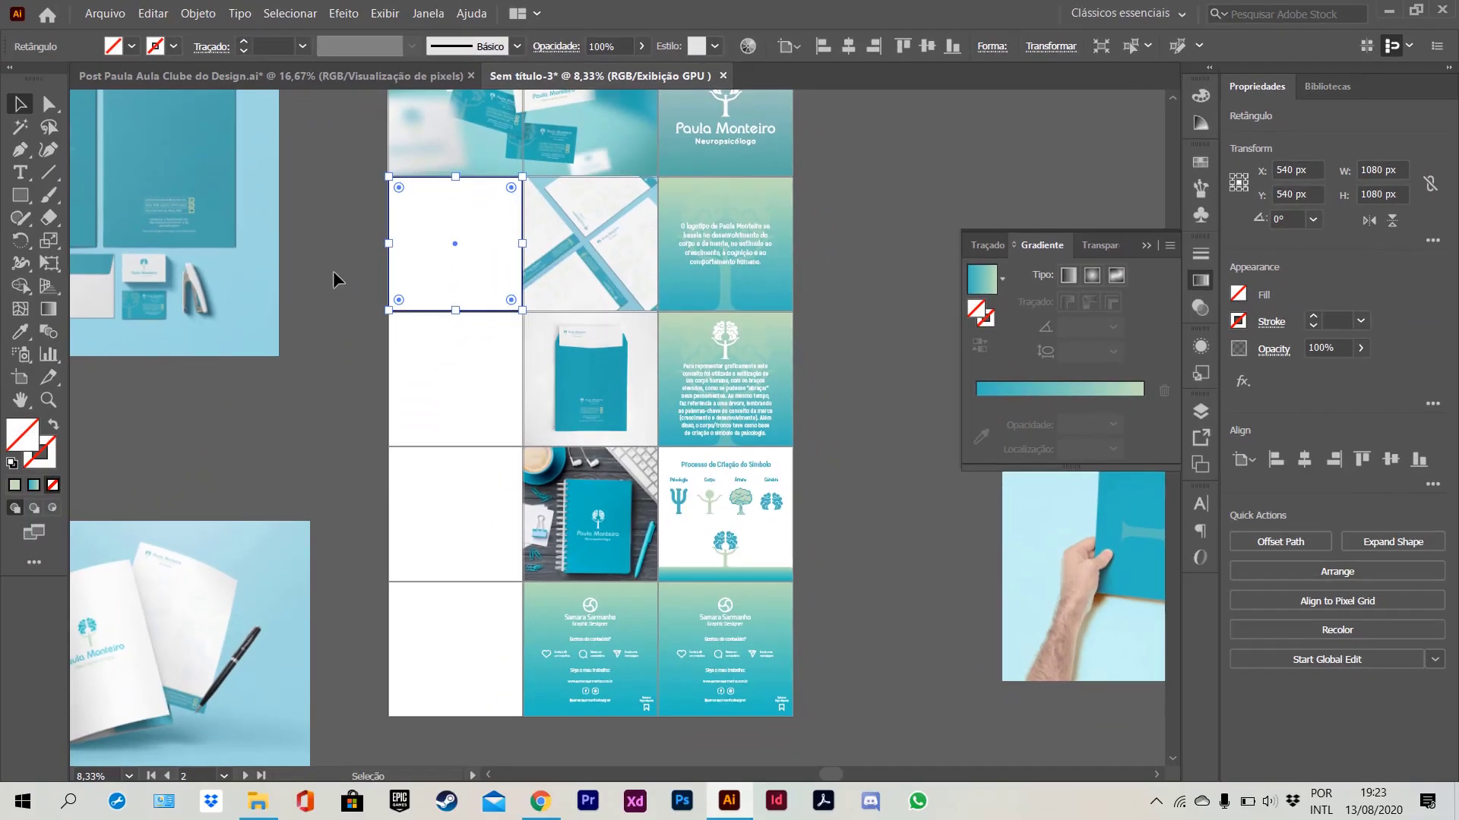
- Copy the unfilled square to the left column's third- and fourth-row artboards and centre each copy on its artboard
{"action": "left_click", "coordinate": [384, 270]}
{"action": "left_click", "coordinate": [389, 269]}
{"action": "left_click_drag", "start_coordinate": [392, 222], "coordinate": [407, 481]}
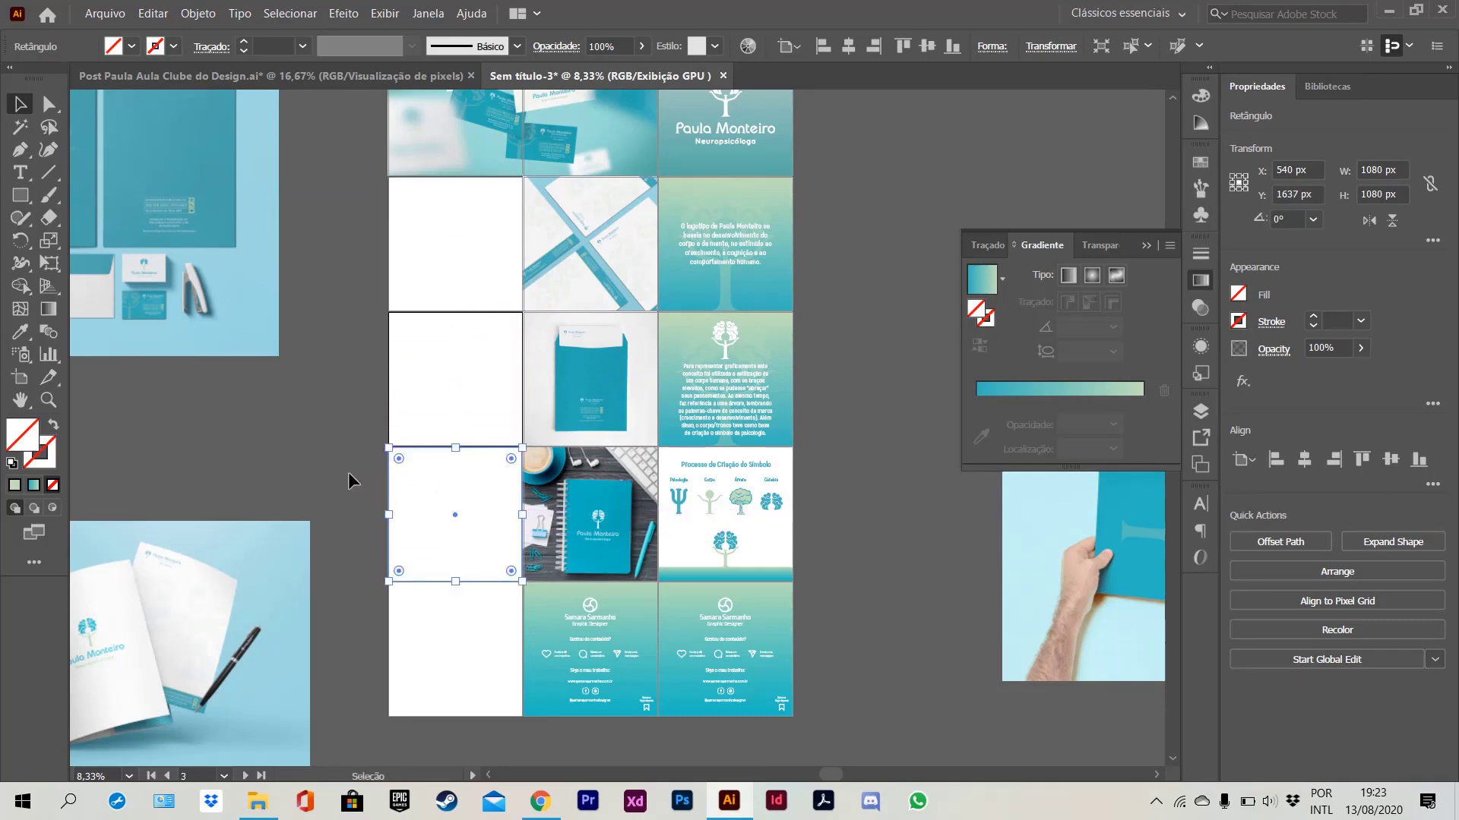
{"action": "left_click", "coordinate": [348, 472]}
{"action": "left_click", "coordinate": [438, 500]}
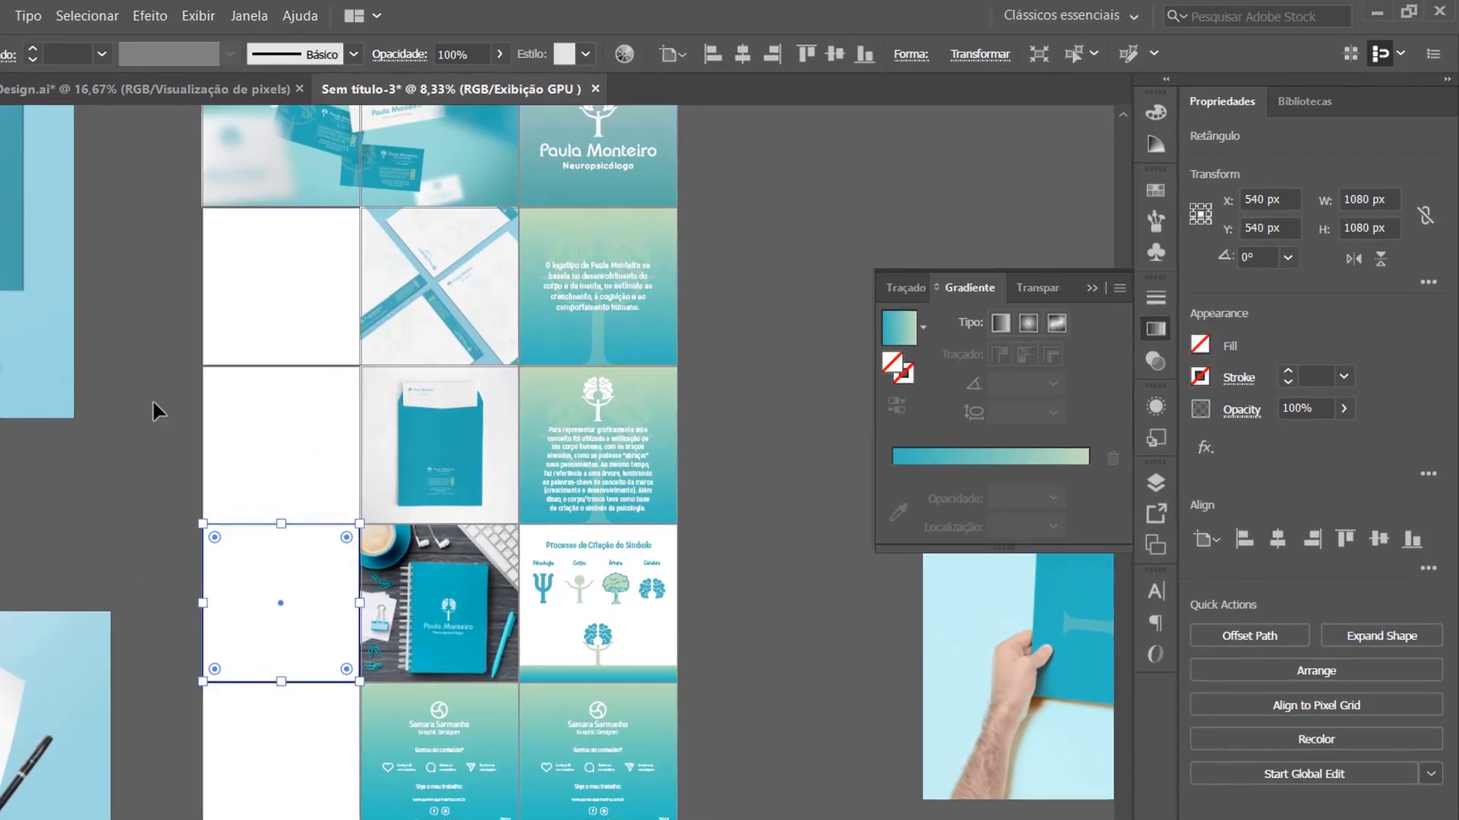
{"action": "left_click", "coordinate": [163, 407]}
{"action": "left_click", "coordinate": [282, 437]}
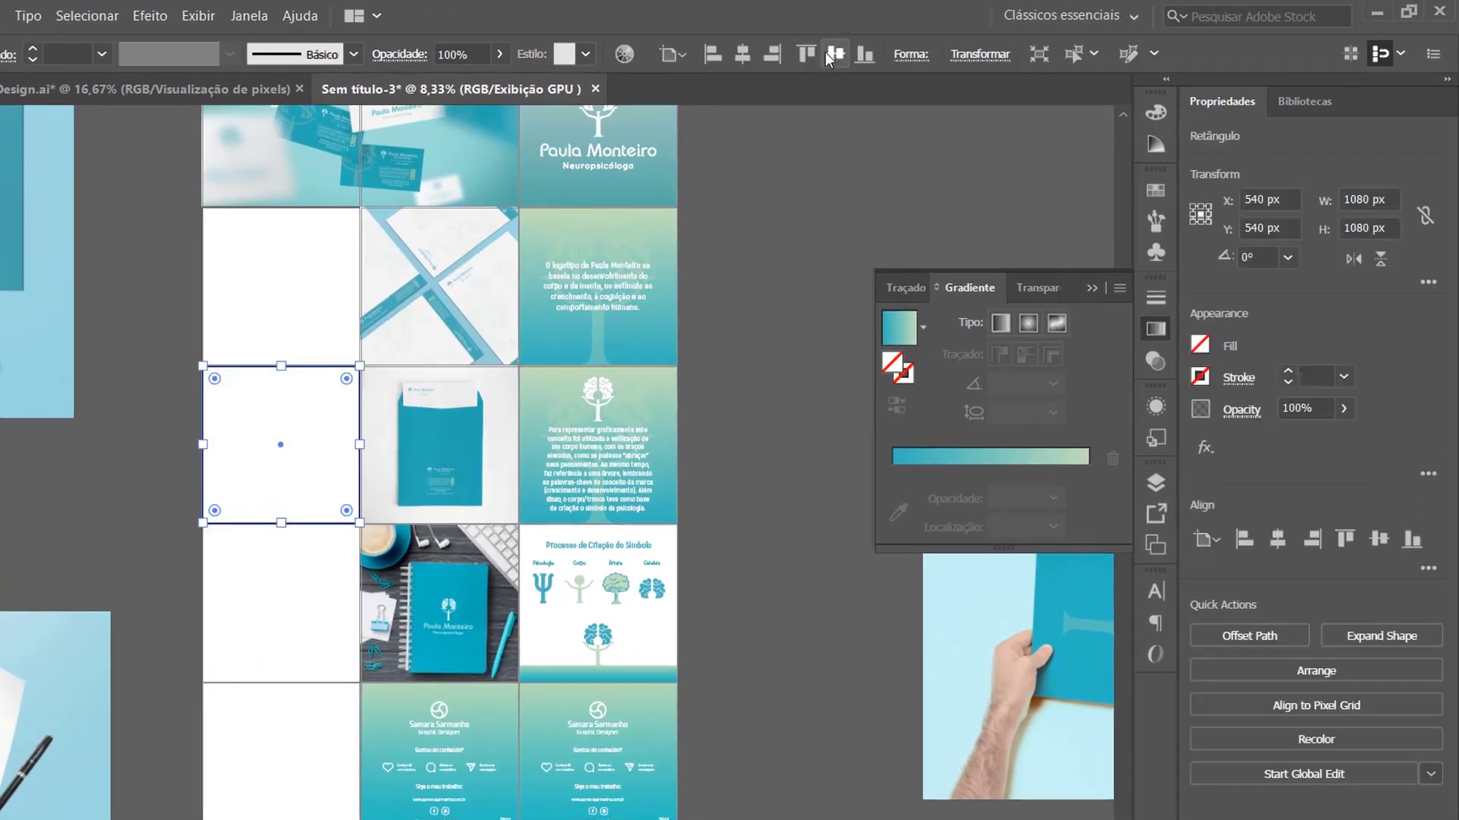
{"action": "left_click", "coordinate": [708, 620]}
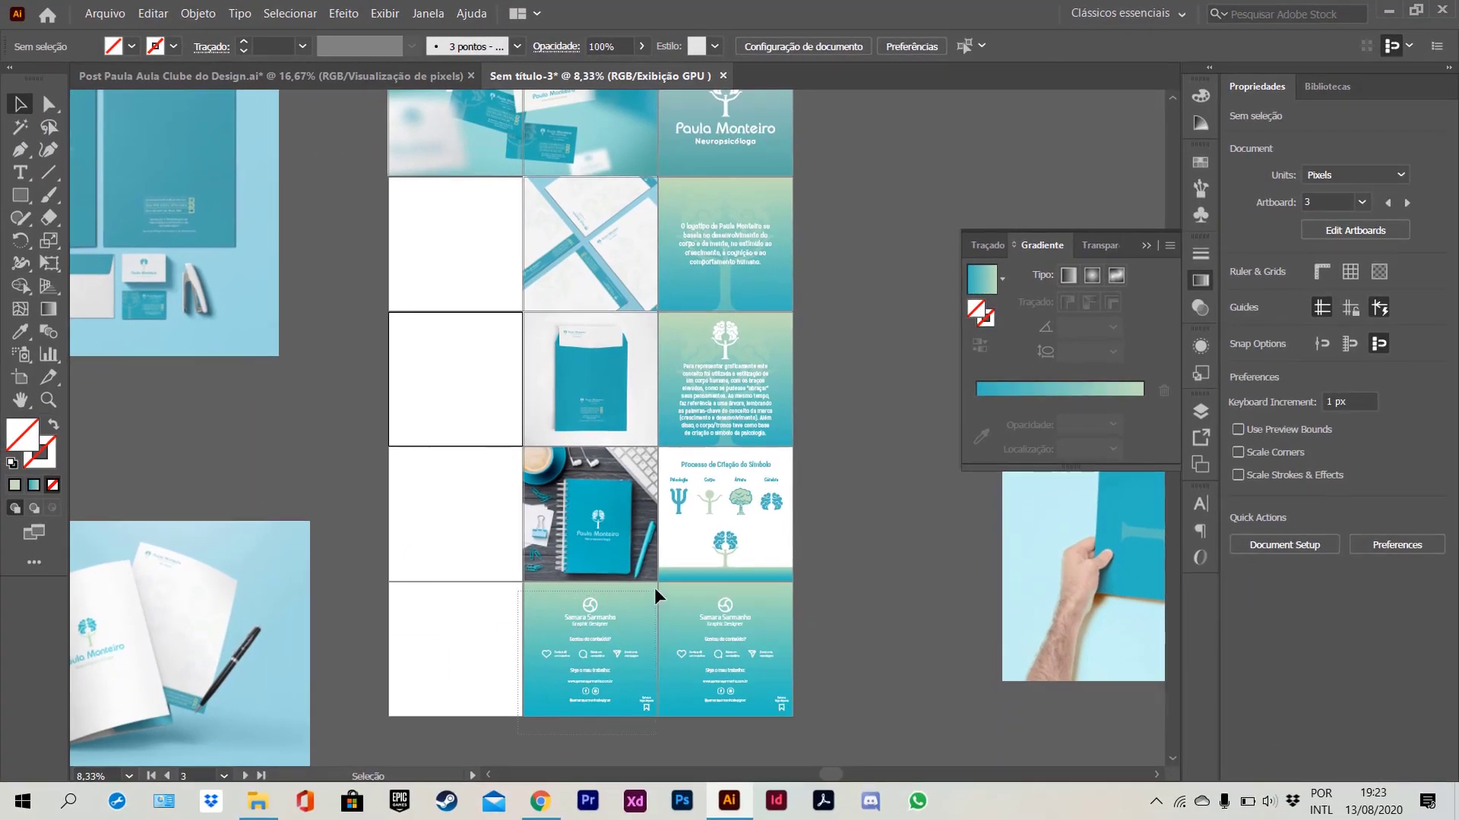
- Duplicate the middle contact post group onto the left column's bottom artboard
{"action": "left_click", "coordinate": [655, 585]}
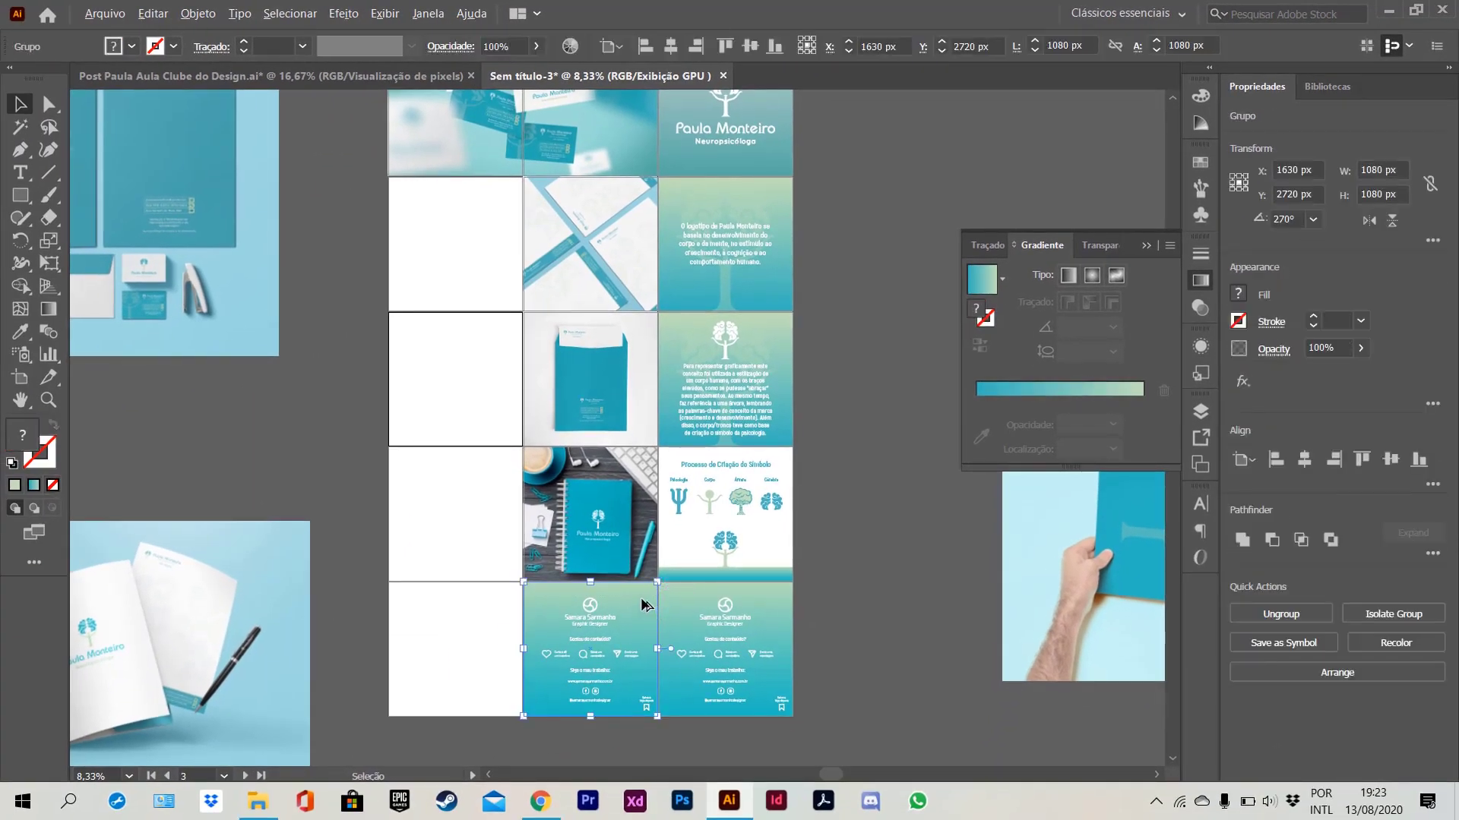
{"action": "left_click_drag", "start_coordinate": [642, 604], "coordinate": [508, 612]}
{"action": "left_click", "coordinate": [344, 535]}
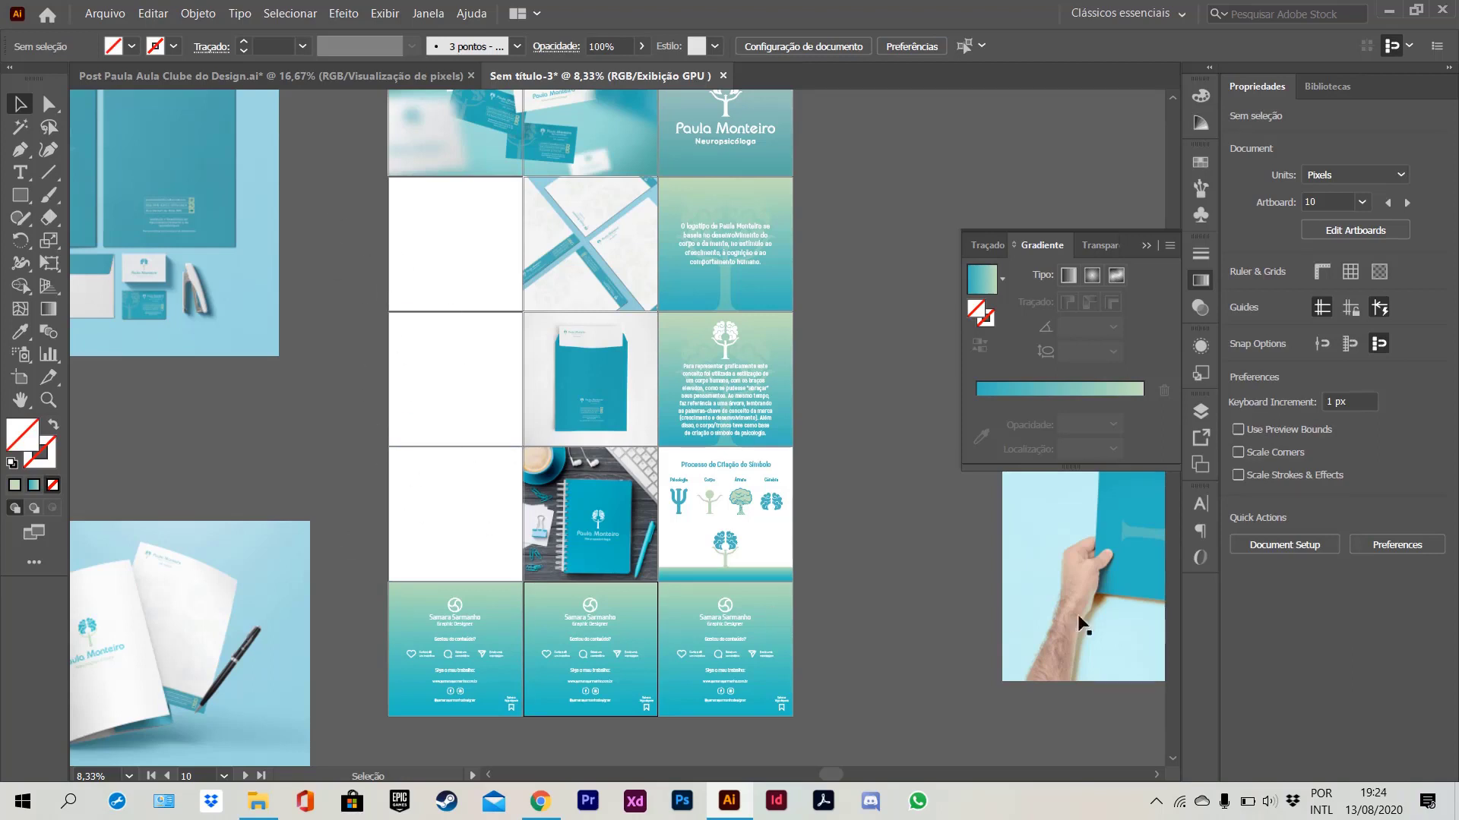
- Delete the hand-held folder photo and move papelaria.jpg closer to the left column of artboards
{"action": "left_click", "coordinate": [1083, 528]}
{"action": "key", "text": "Delete"}
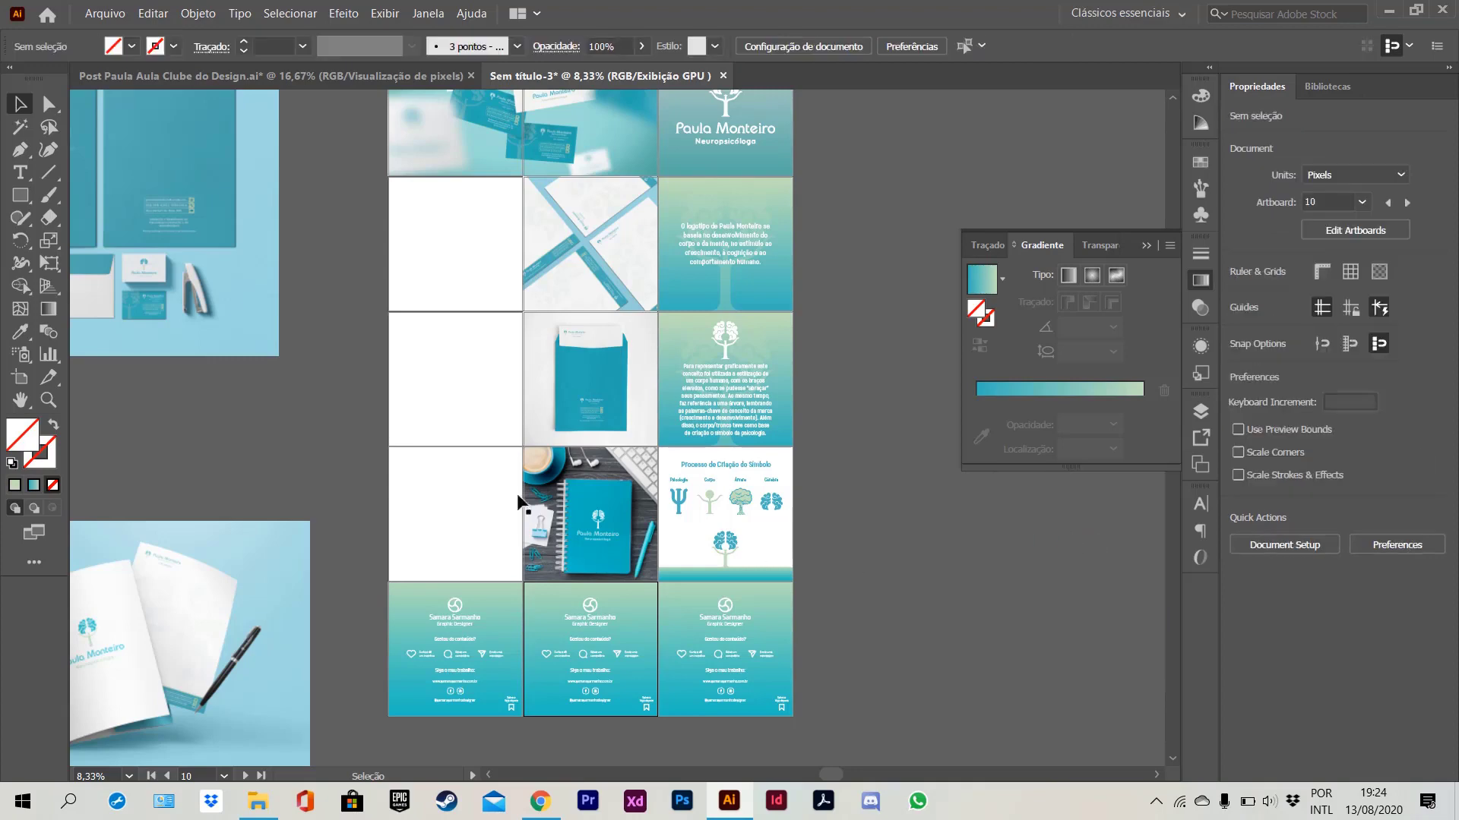
{"action": "left_click_drag", "start_coordinate": [195, 221], "coordinate": [257, 244]}
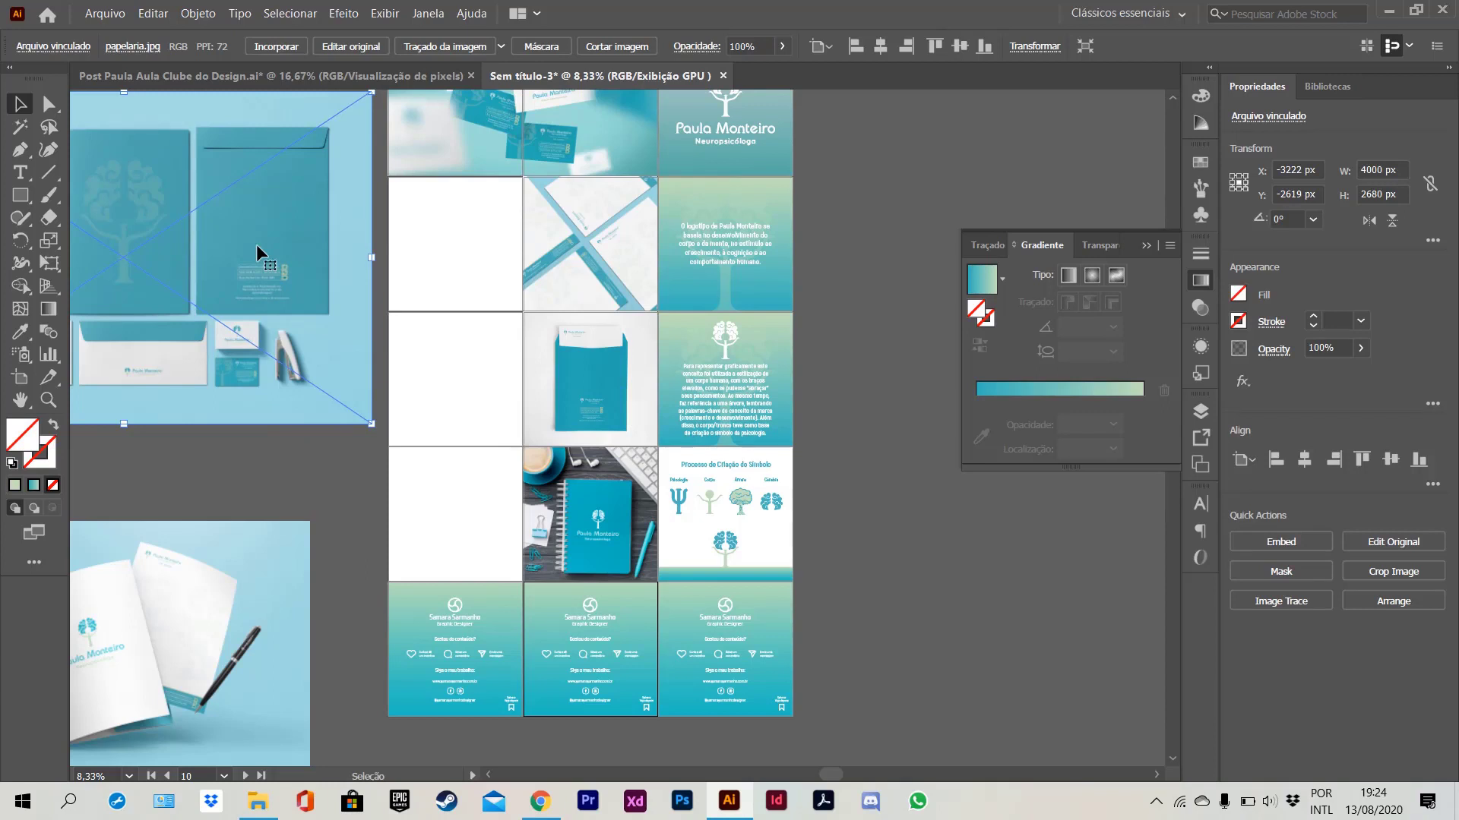
- Move pasta-l.jpg over the left column's second-row square and scale it down from its centre until it just covers the square's height
{"action": "left_click", "coordinate": [199, 583]}
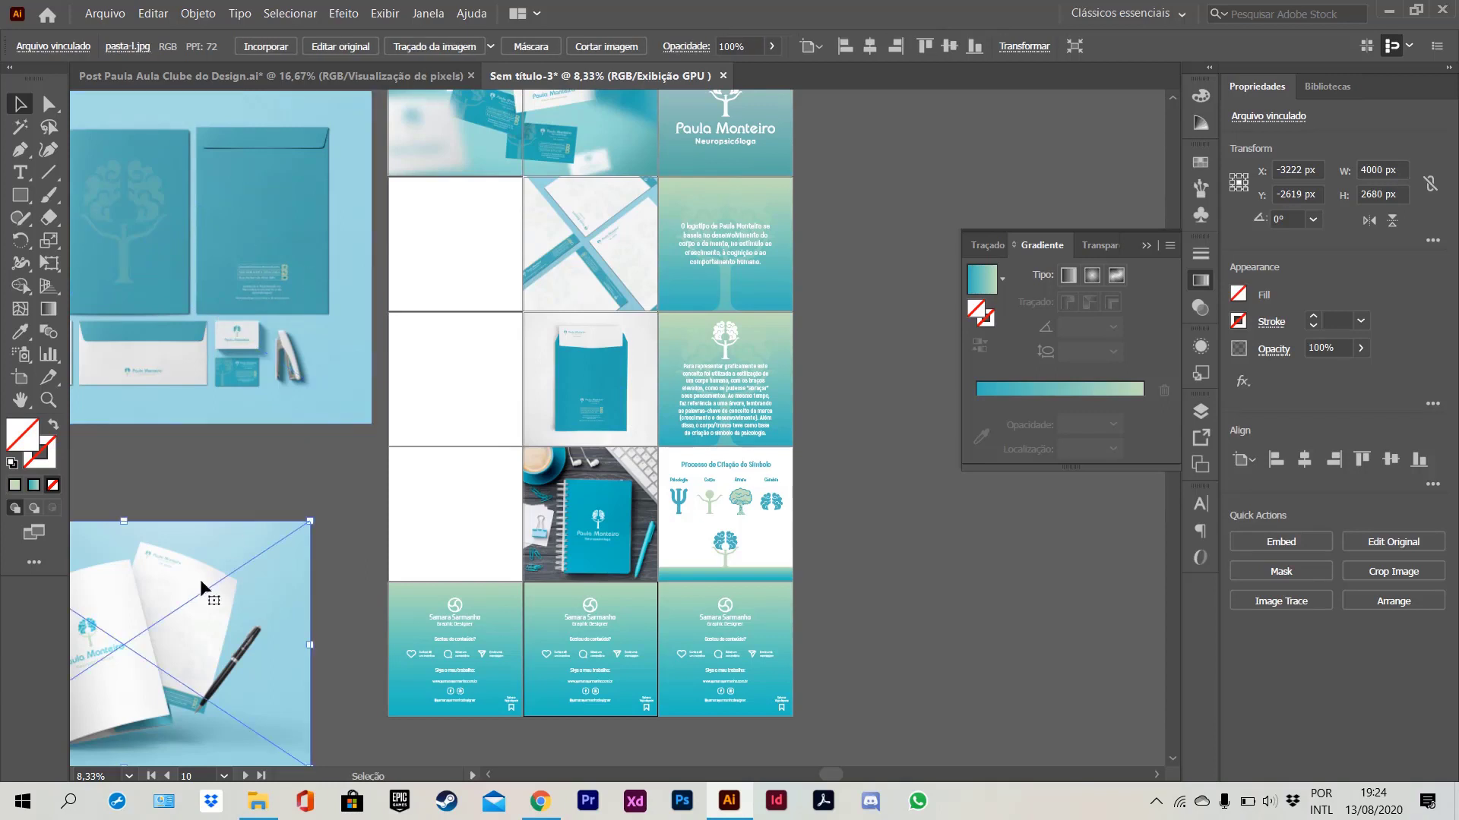
{"action": "left_click_drag", "start_coordinate": [199, 641], "coordinate": [519, 227]}
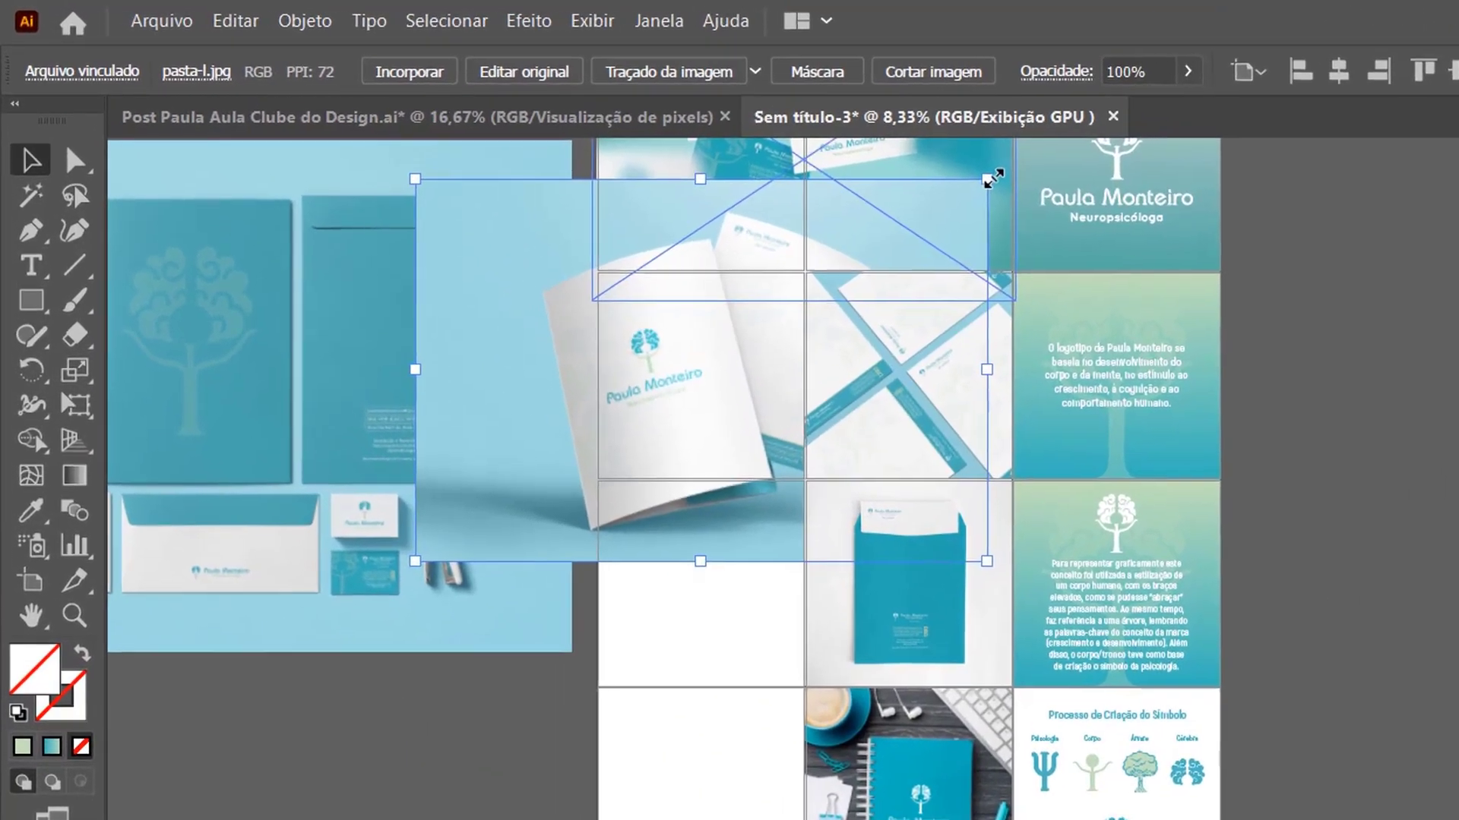
{"action": "left_click_drag", "start_coordinate": [642, 116], "coordinate": [633, 124]}
{"action": "left_click_drag", "start_coordinate": [976, 191], "coordinate": [868, 259]}
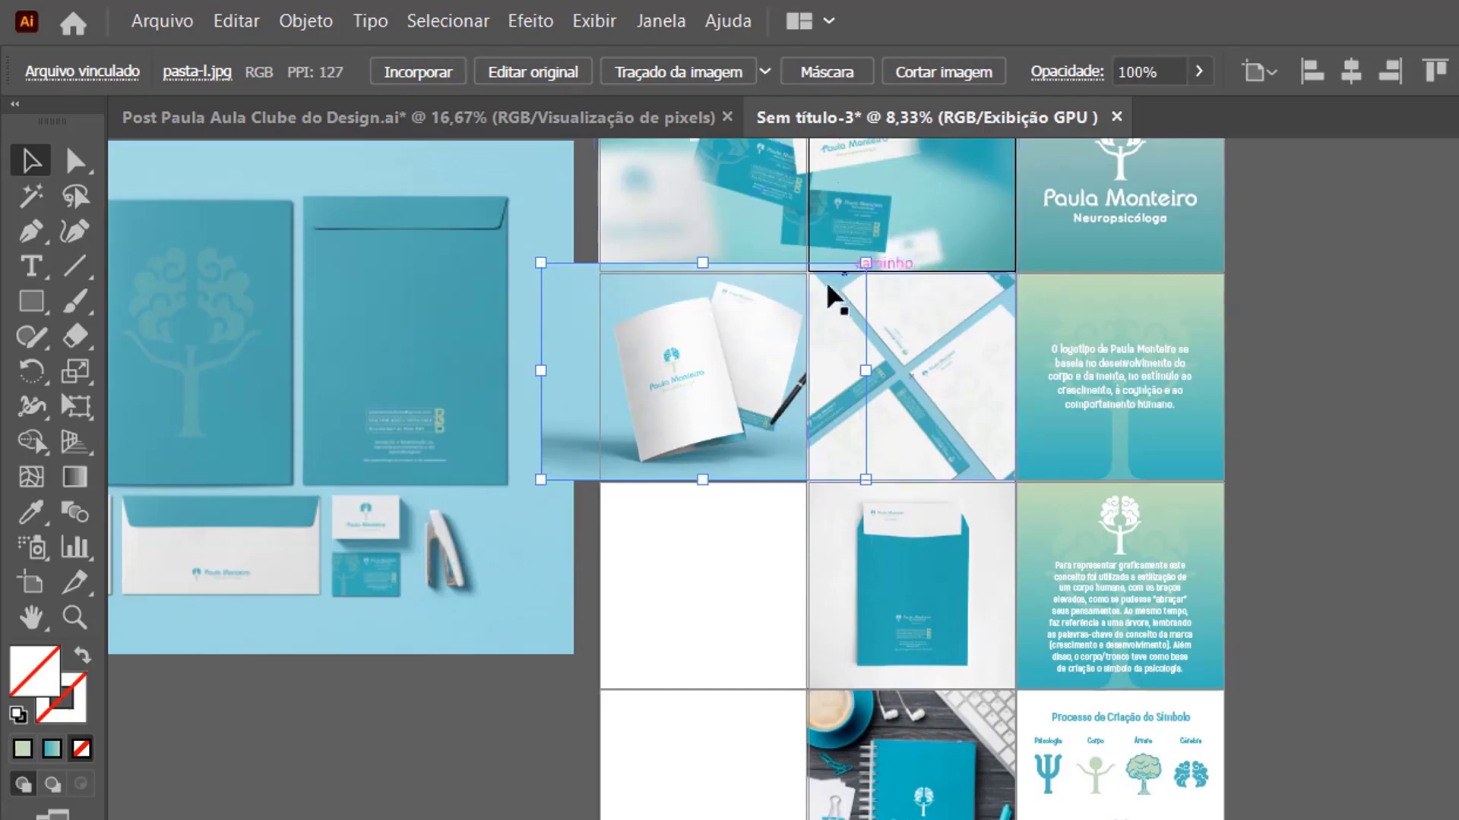
- Scale pasta-l.jpg down to the height of the left column's second-row square and shift it left so the whole pen fits inside
{"action": "key", "text": "ctrl+shift+a"}
{"action": "left_click", "coordinate": [775, 336]}
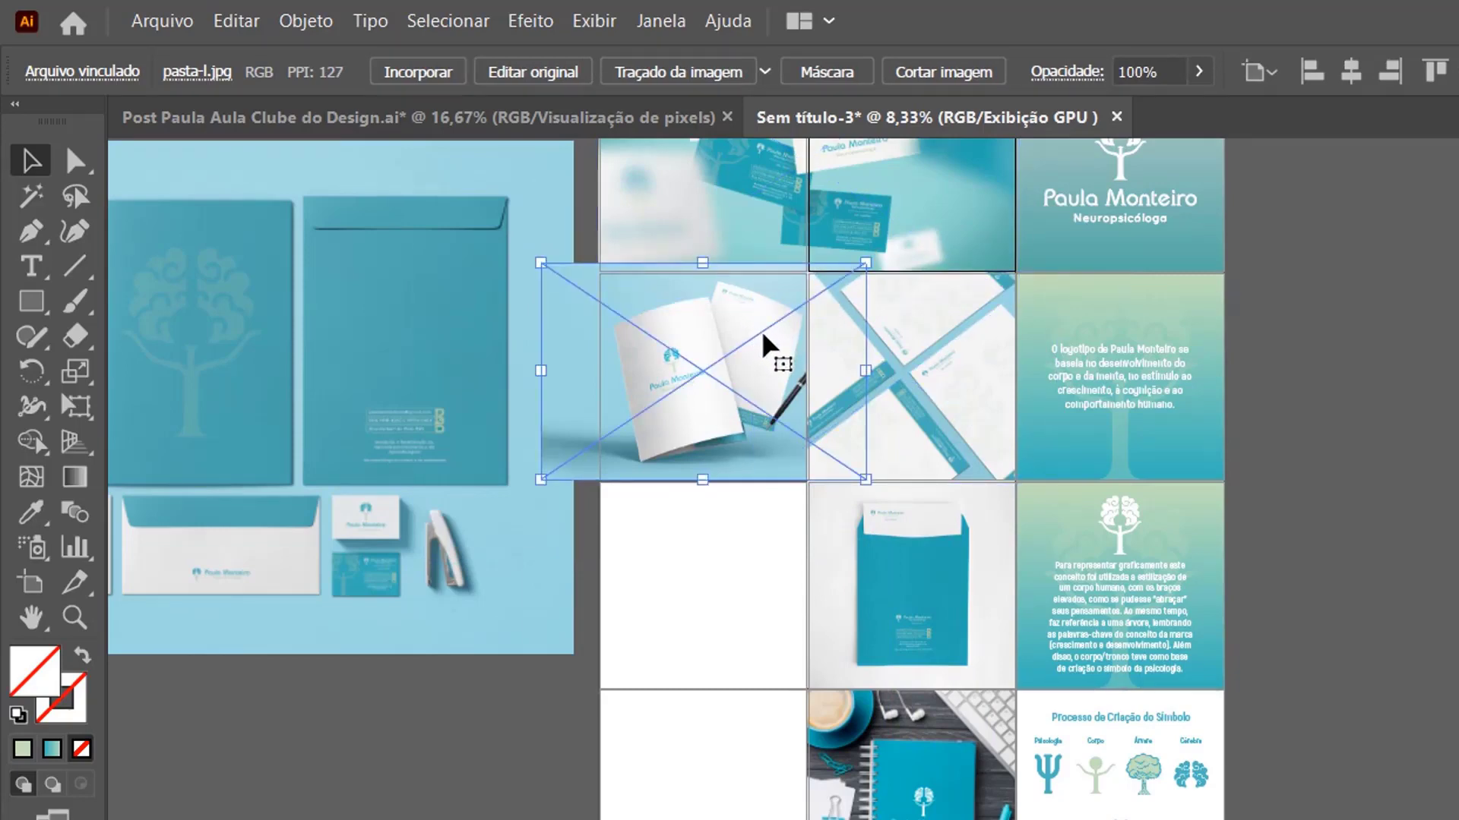
{"action": "key", "text": "ctrl+shift+a"}
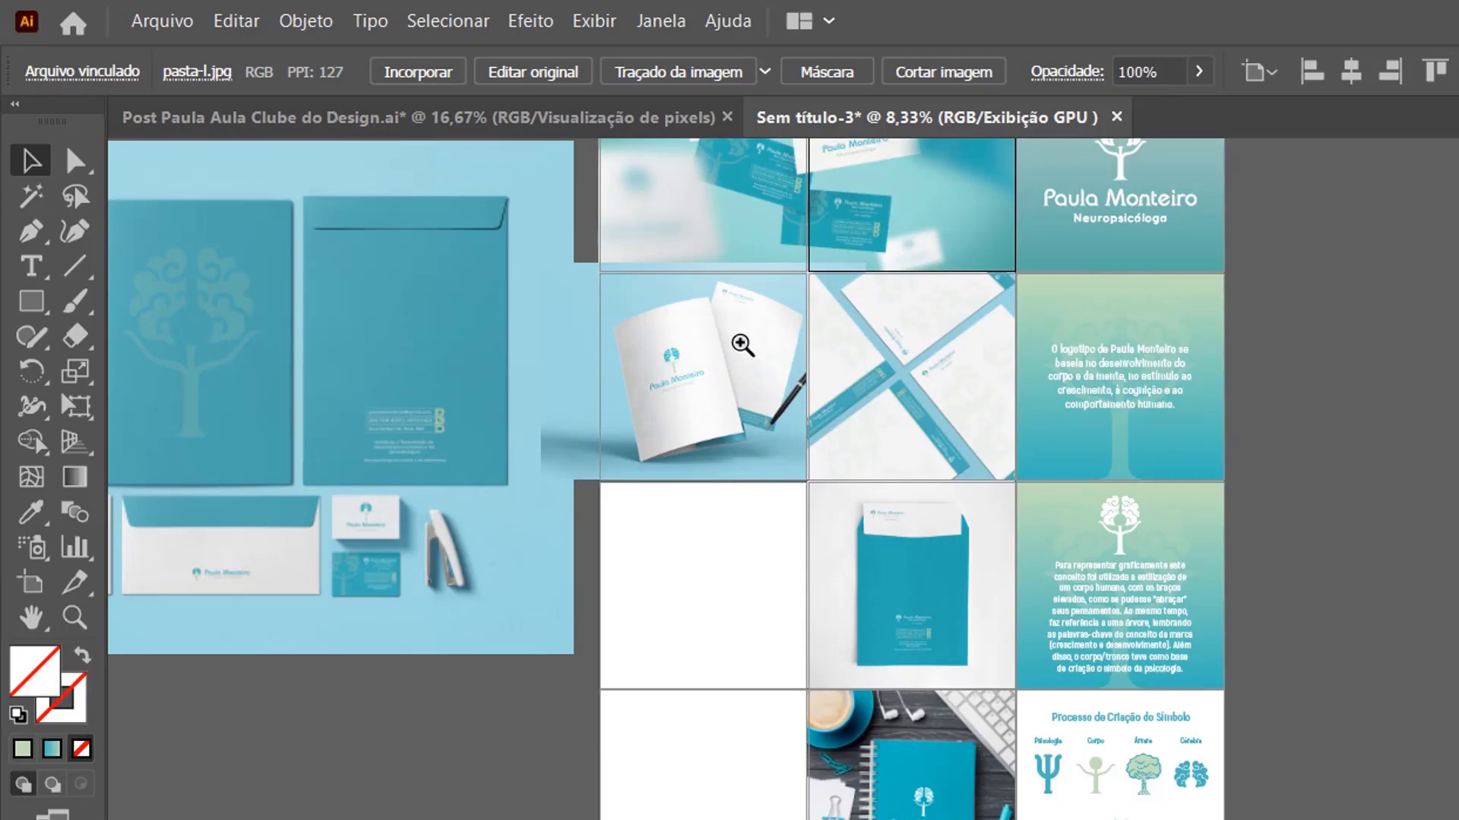
{"action": "left_click", "coordinate": [742, 344]}
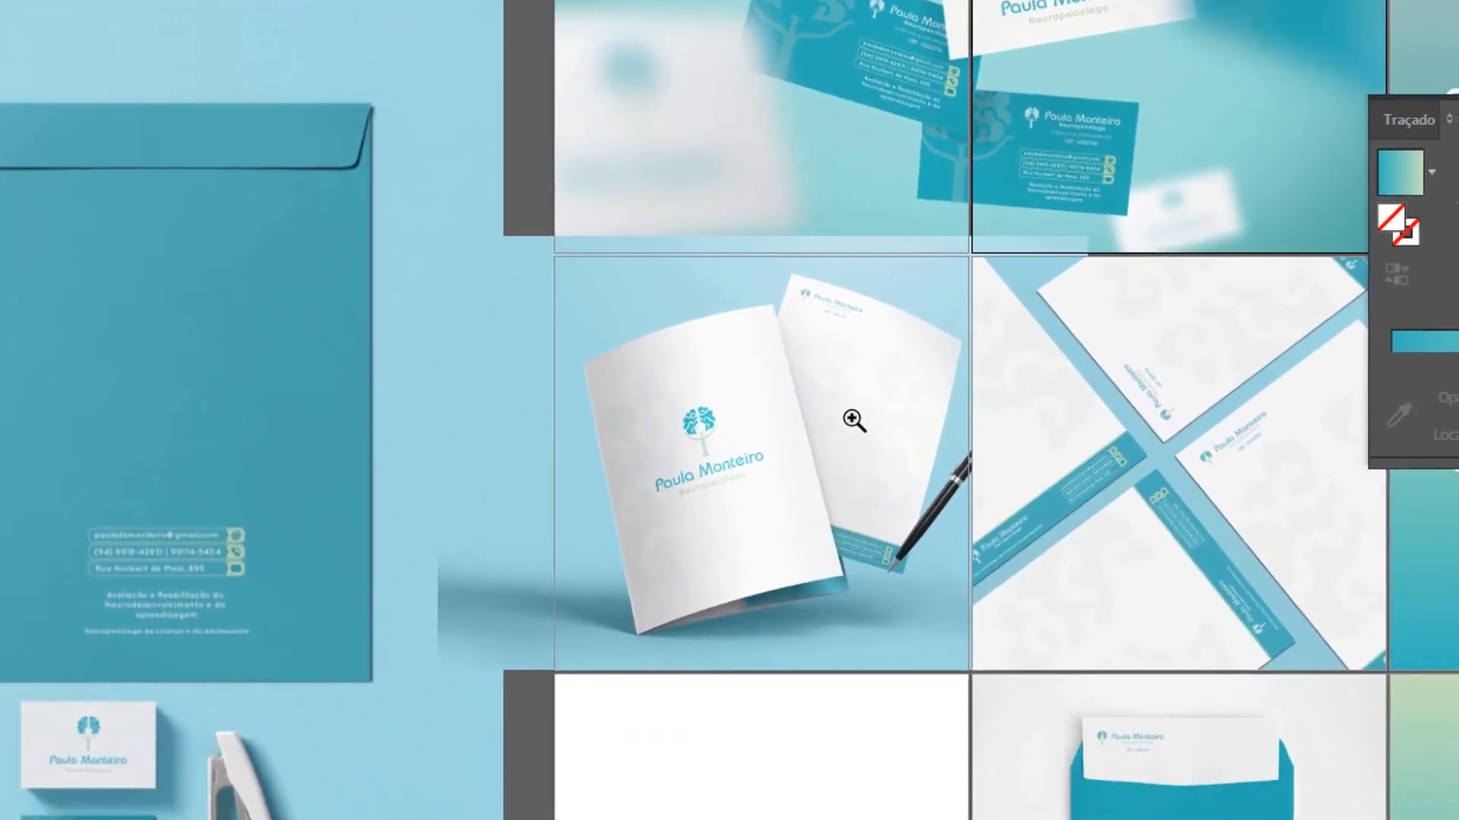
{"action": "left_click", "coordinate": [854, 420]}
{"action": "left_click", "coordinate": [577, 352], "text": "ctrl"}
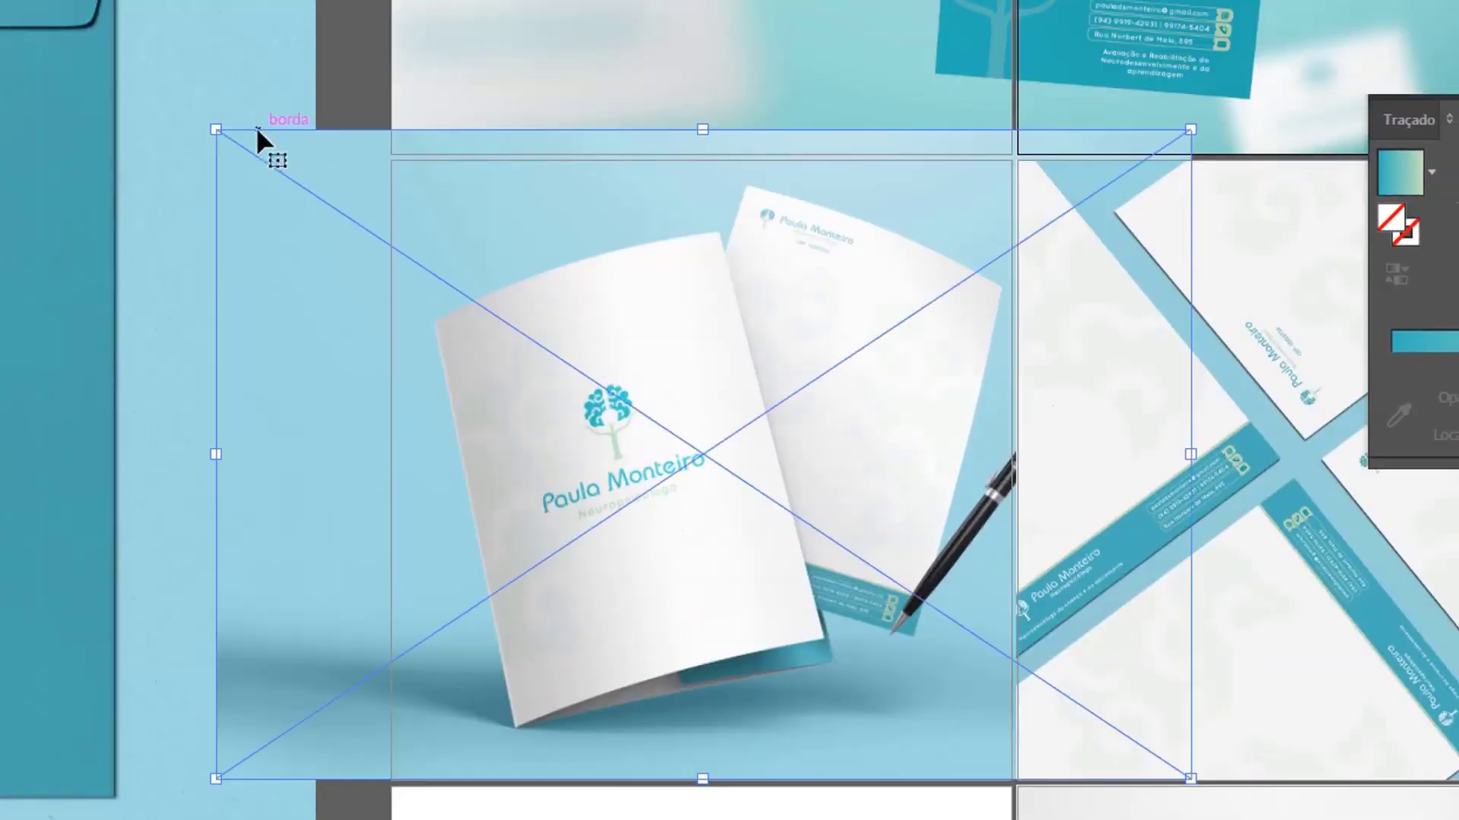
{"action": "left_click", "coordinate": [217, 125], "text": "shift"}
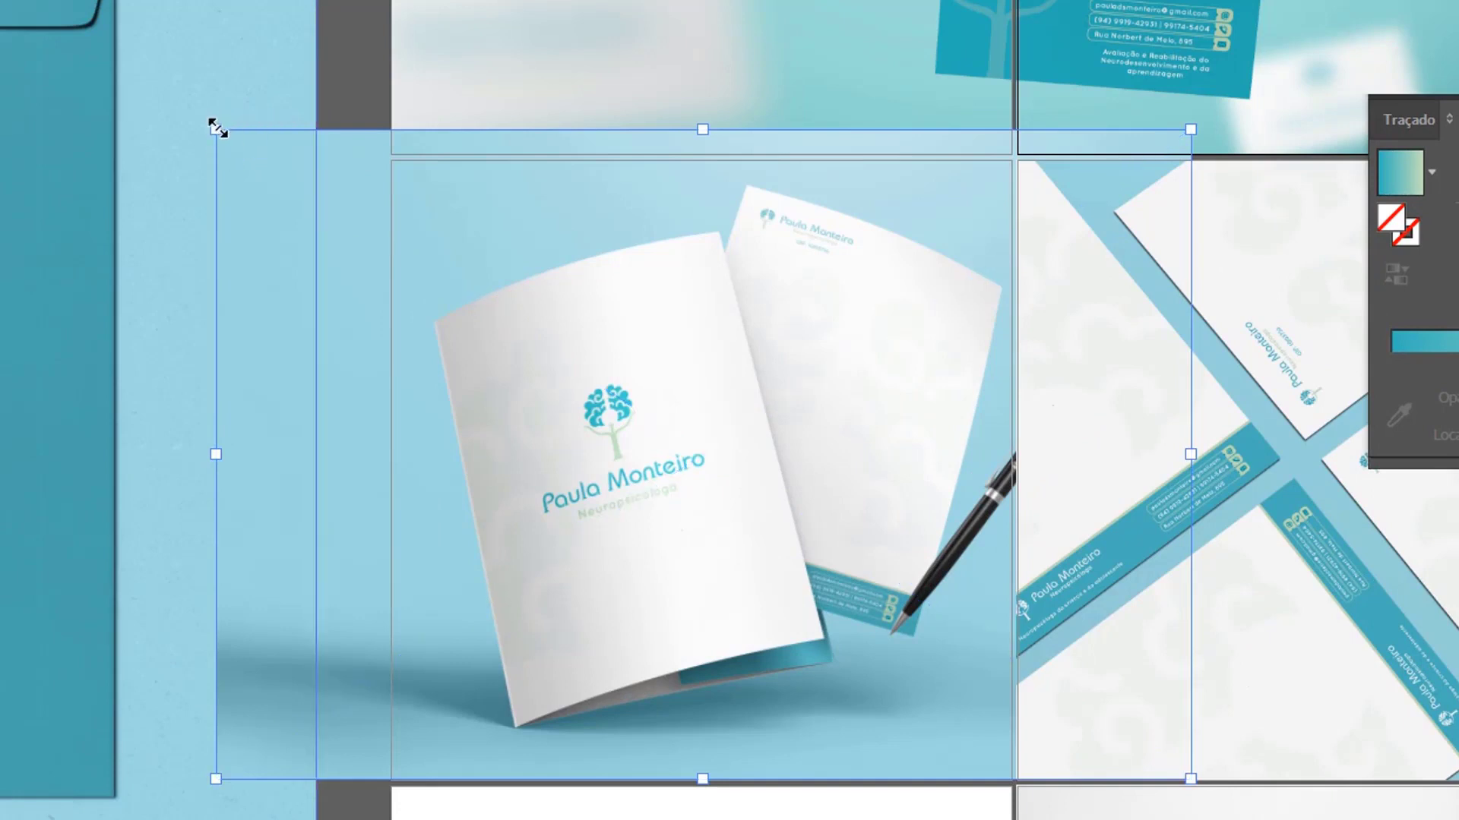
{"action": "left_click_drag", "start_coordinate": [217, 129], "coordinate": [259, 156]}
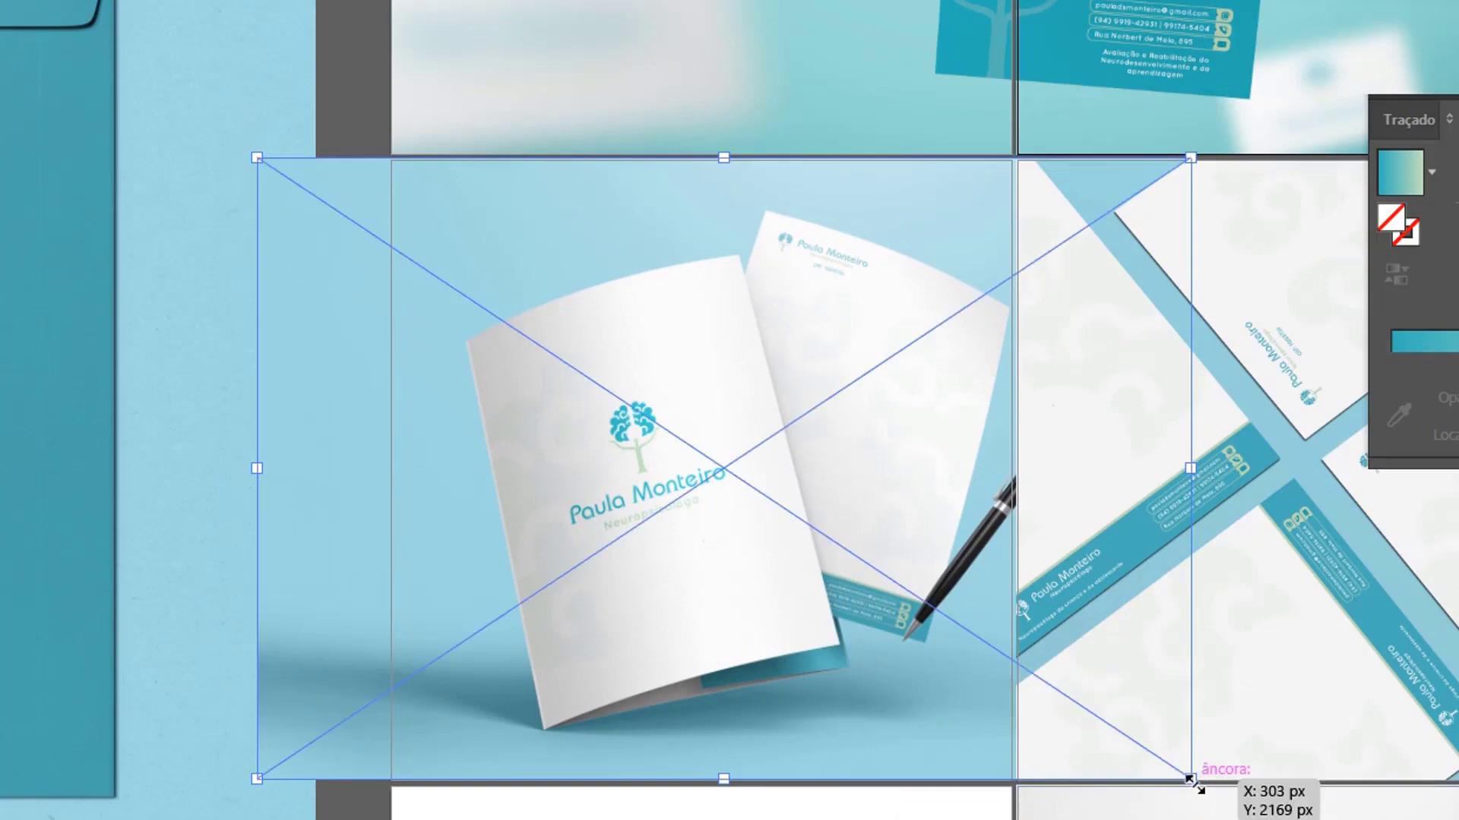
{"action": "left_click_drag", "start_coordinate": [741, 443], "coordinate": [689, 451]}
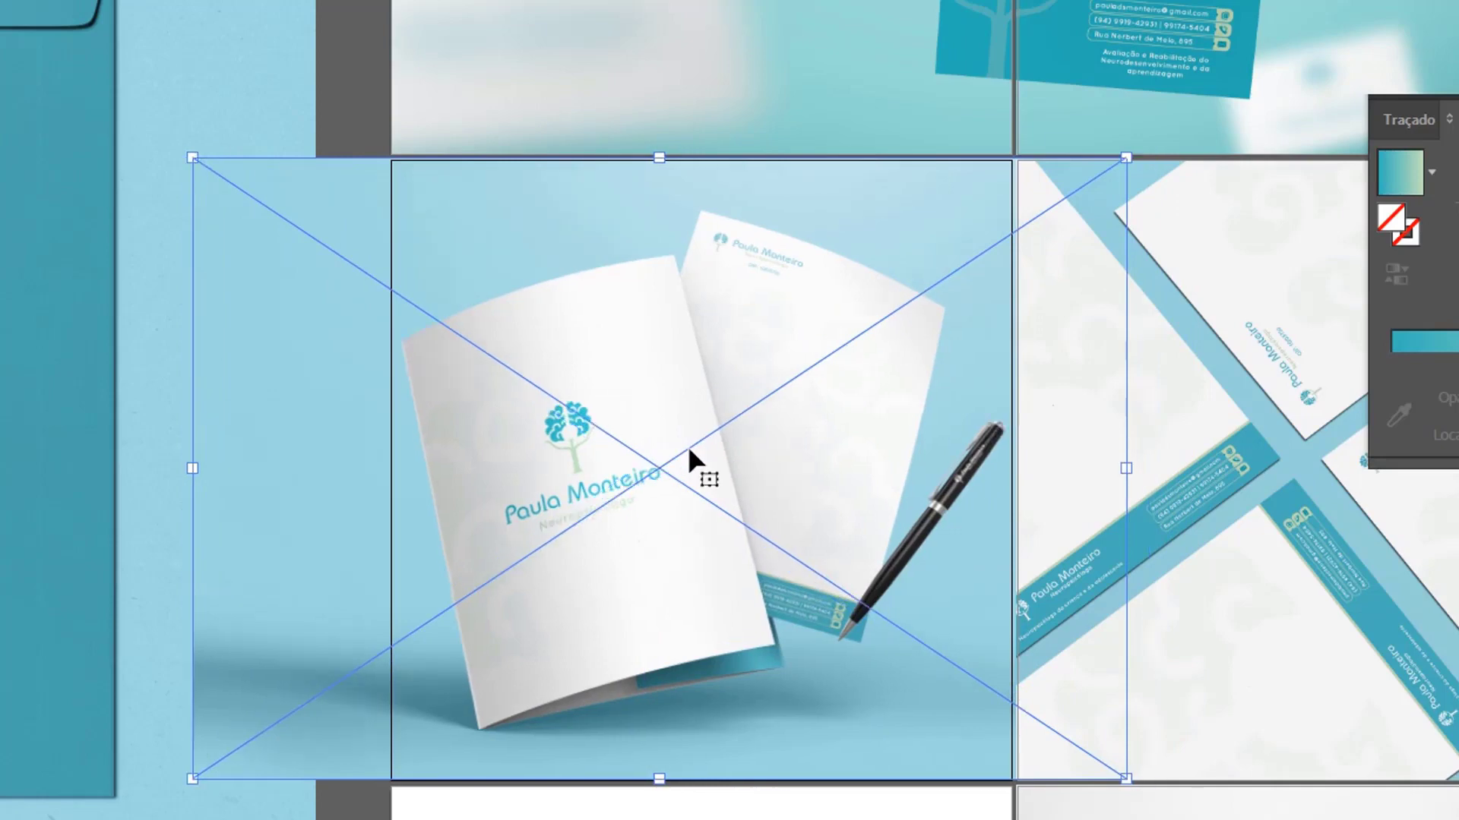
- Send pasta-l.jpg to the back and clip it with the left column's second-row square
{"action": "right_click", "coordinate": [665, 305]}
{"action": "mouse_move", "coordinate": [842, 518]}
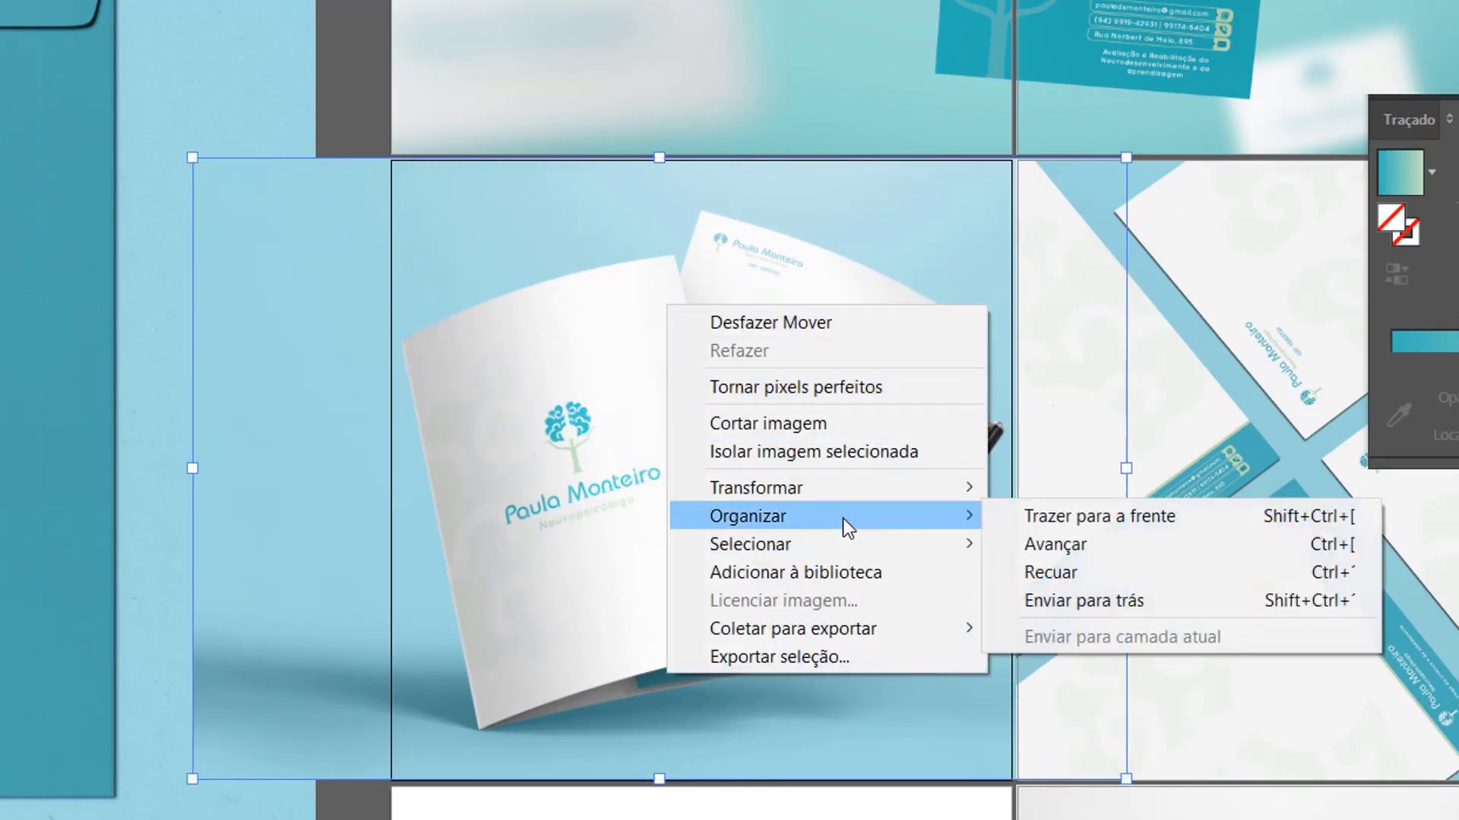
{"action": "left_click", "coordinate": [1082, 599]}
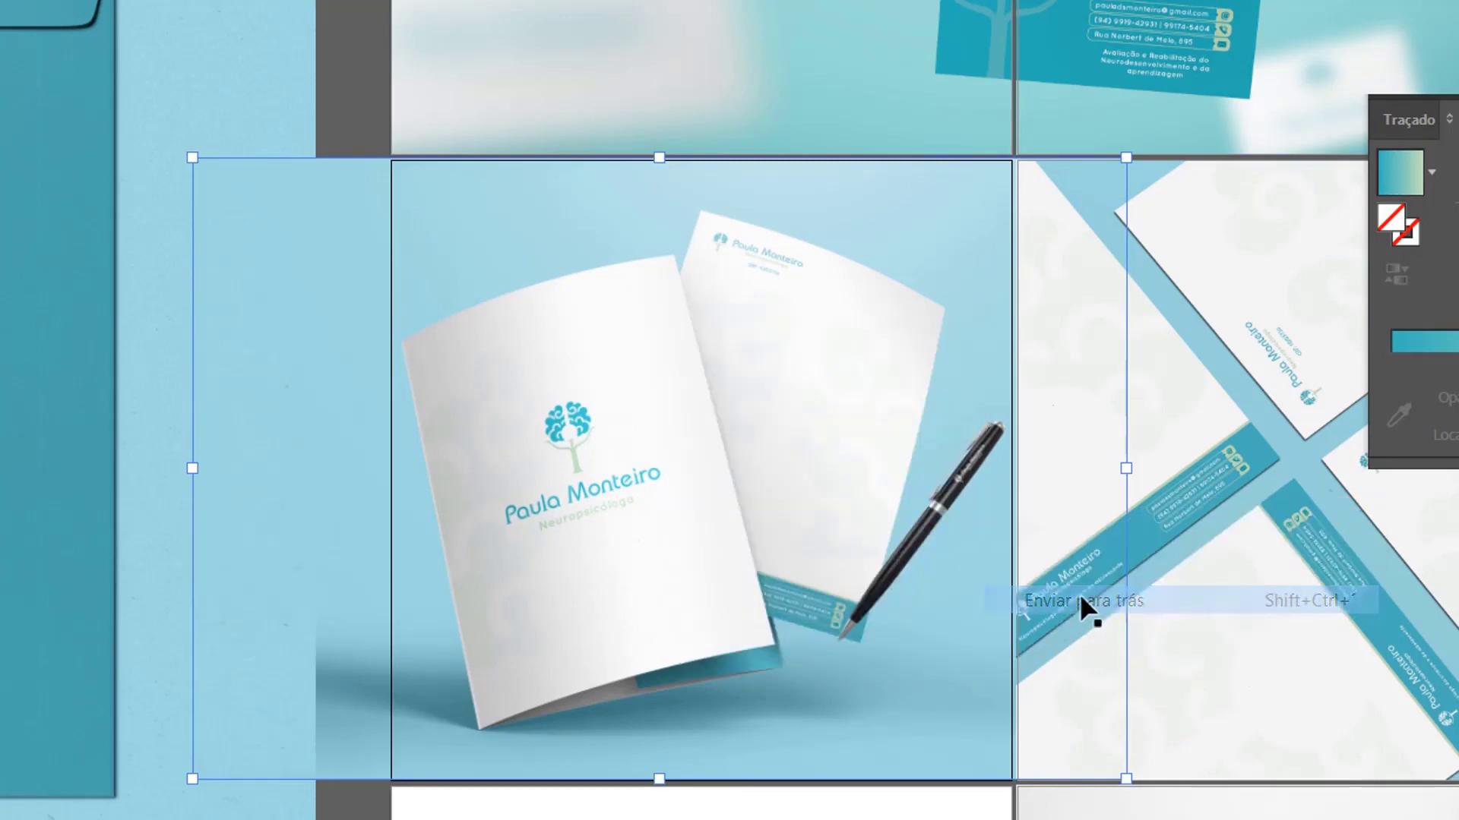
{"action": "left_click", "coordinate": [392, 222]}
{"action": "left_click", "coordinate": [352, 199]}
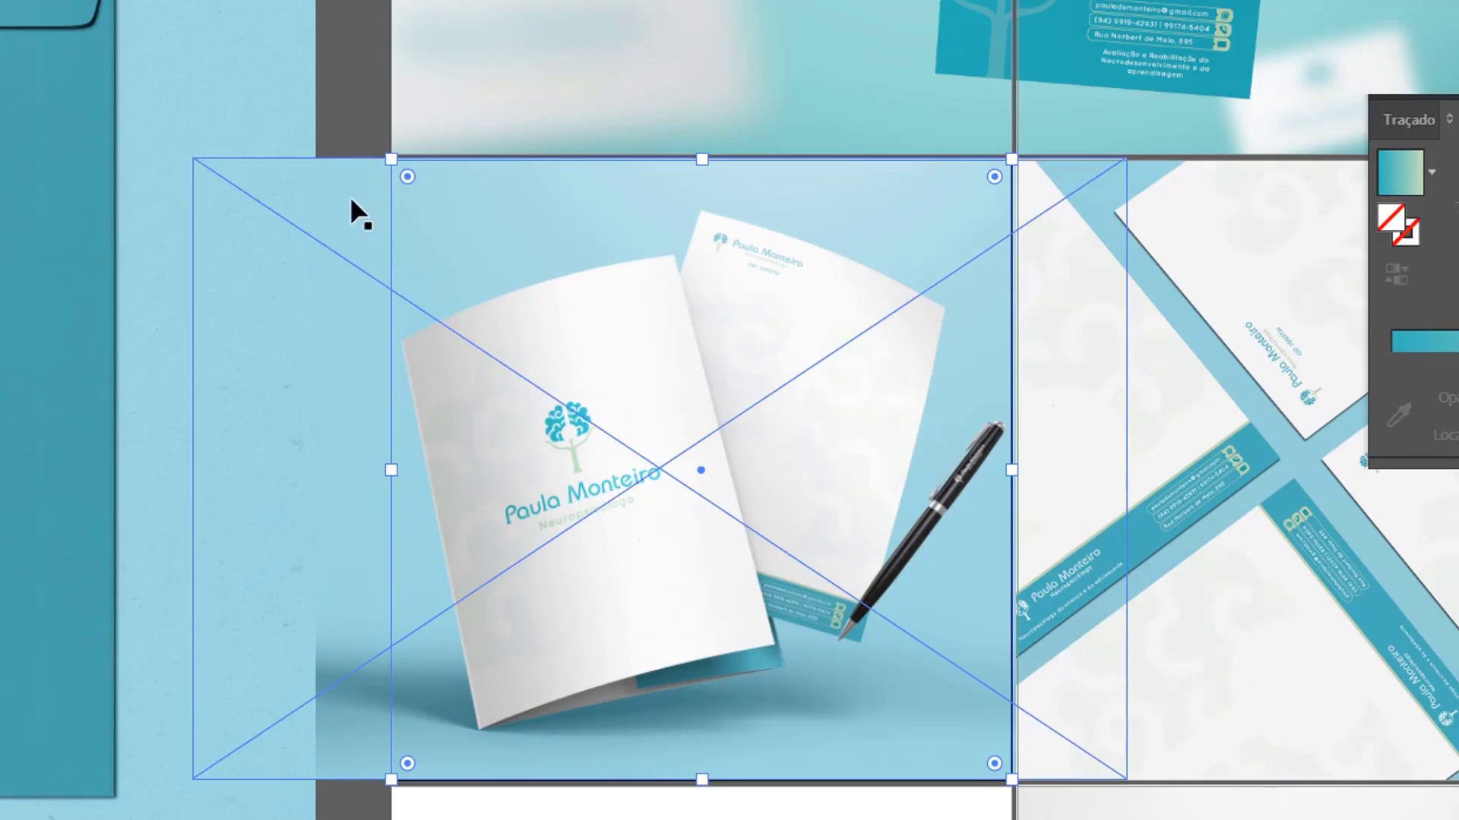
{"action": "right_click", "coordinate": [351, 200]}
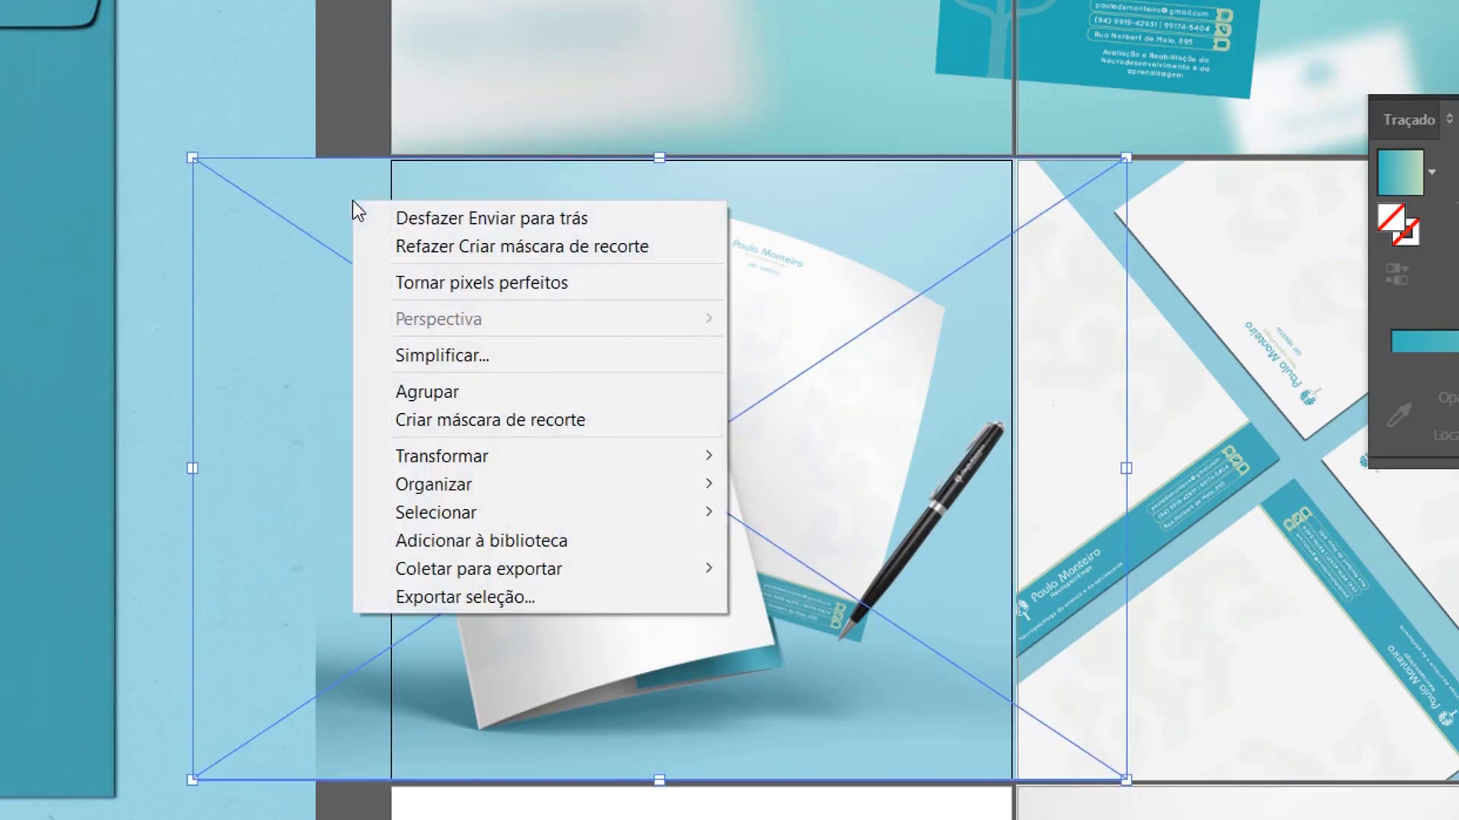
{"action": "left_click", "coordinate": [514, 422]}
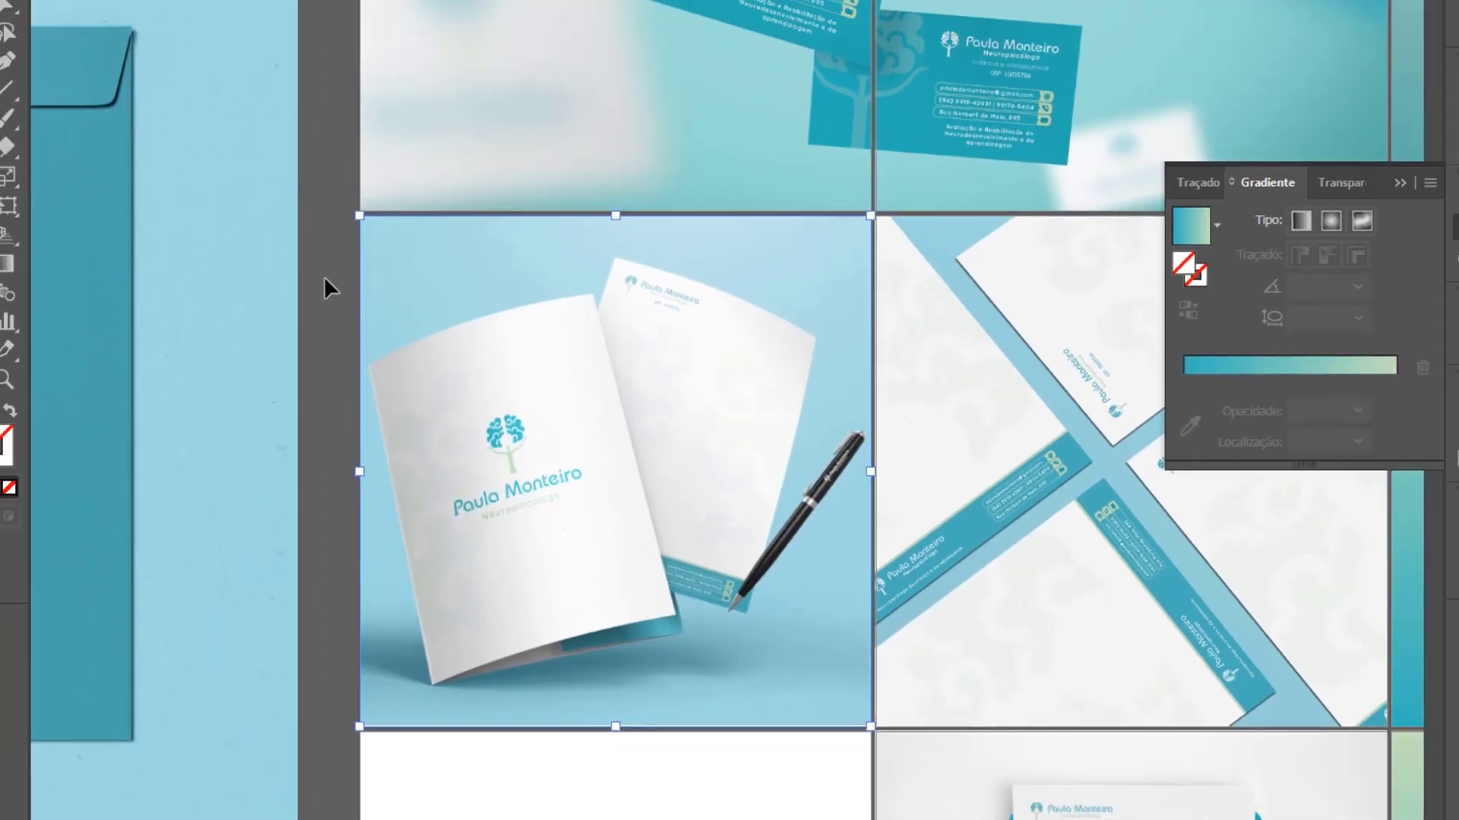
{"action": "left_click", "coordinate": [343, 247]}
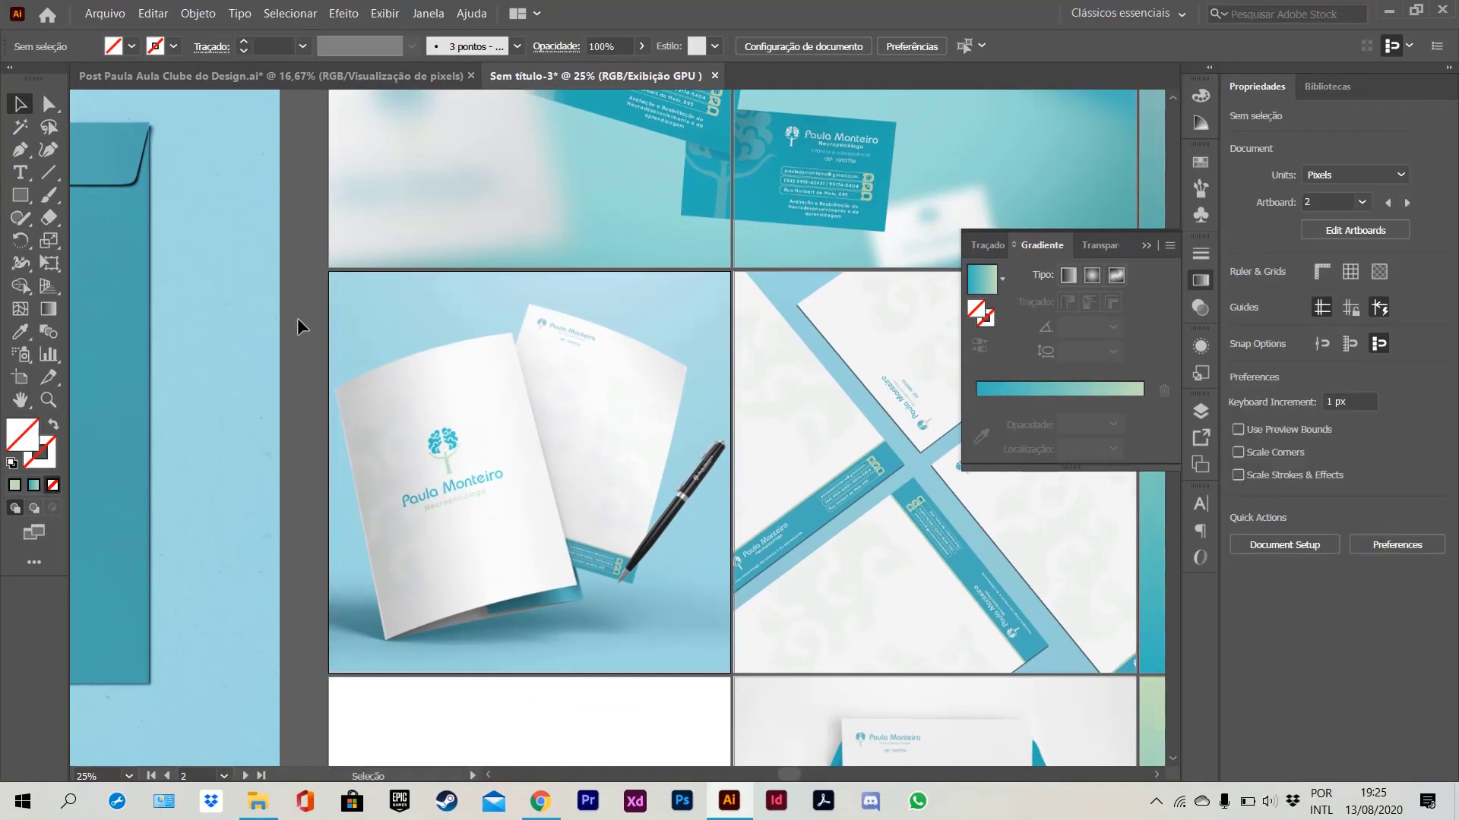
- Move papelaria.jpg slightly down and further away from the left column of artboards
{"action": "key", "text": "a"}
{"action": "key", "text": "ctrl+minus"}
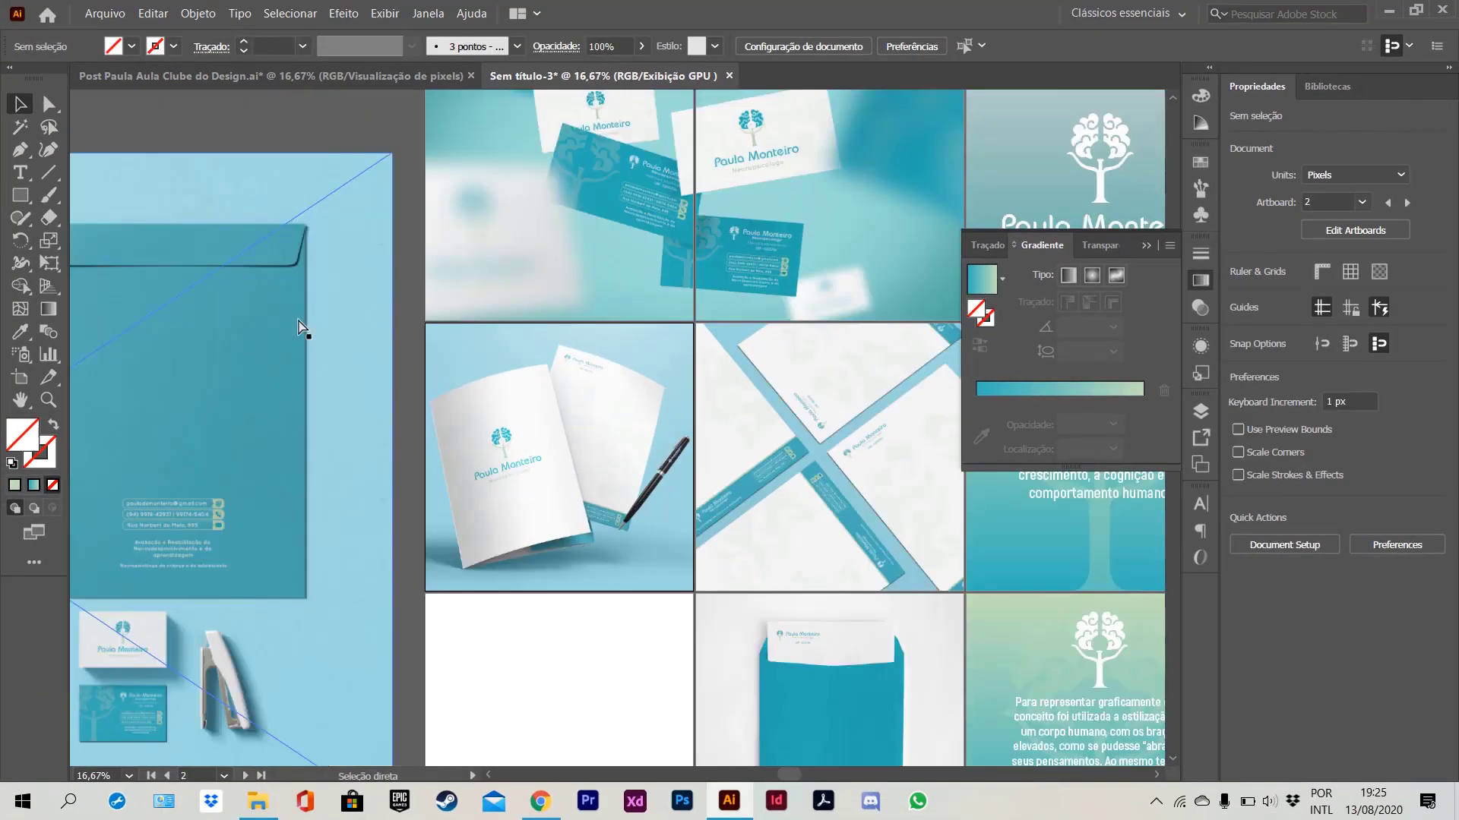
{"action": "key", "text": "ctrl+minus"}
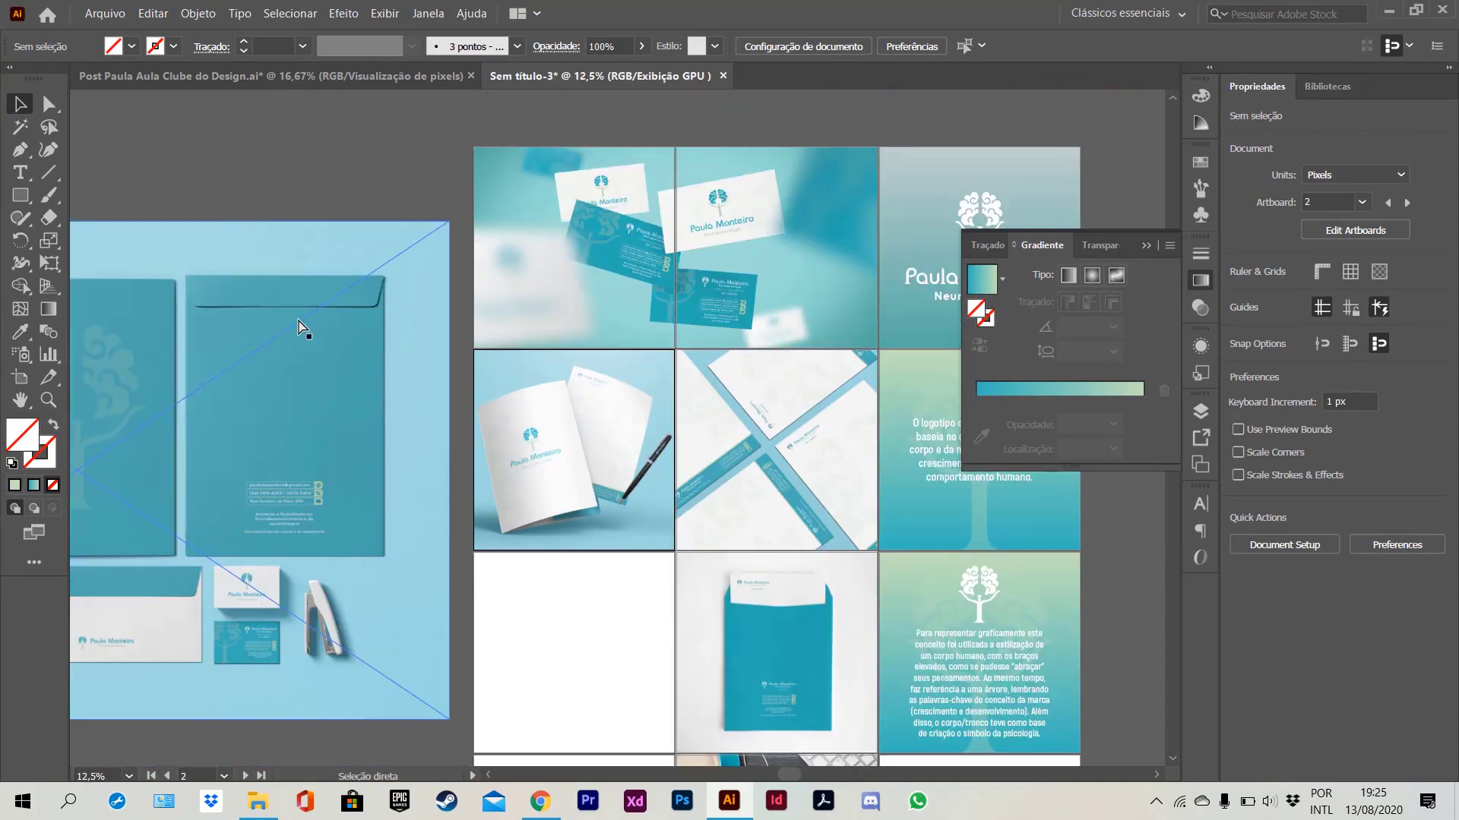
{"action": "key", "text": "ctrl+minus"}
{"action": "key", "text": "v"}
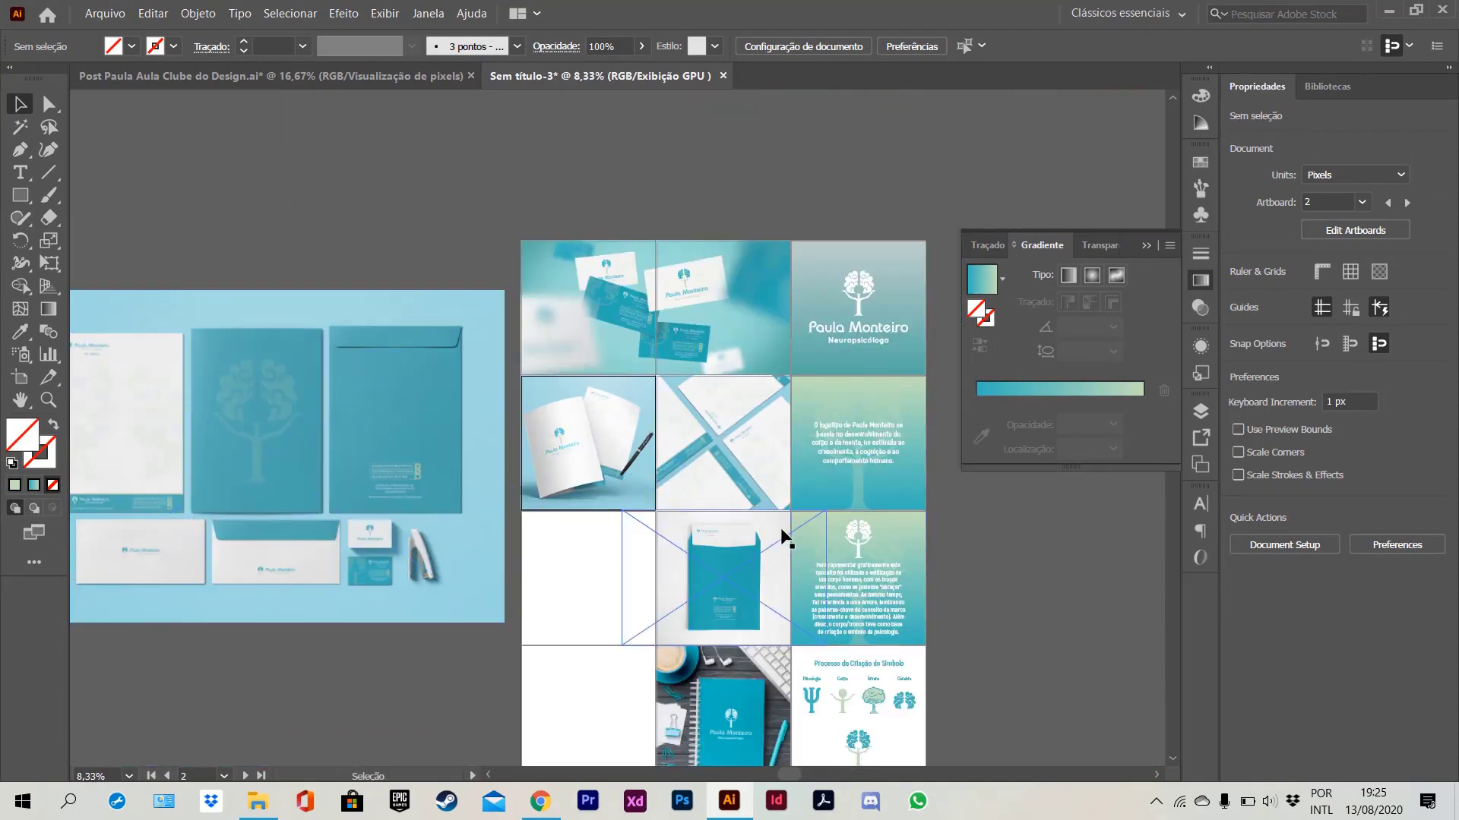
{"action": "left_click_drag", "start_coordinate": [786, 538], "coordinate": [717, 383]}
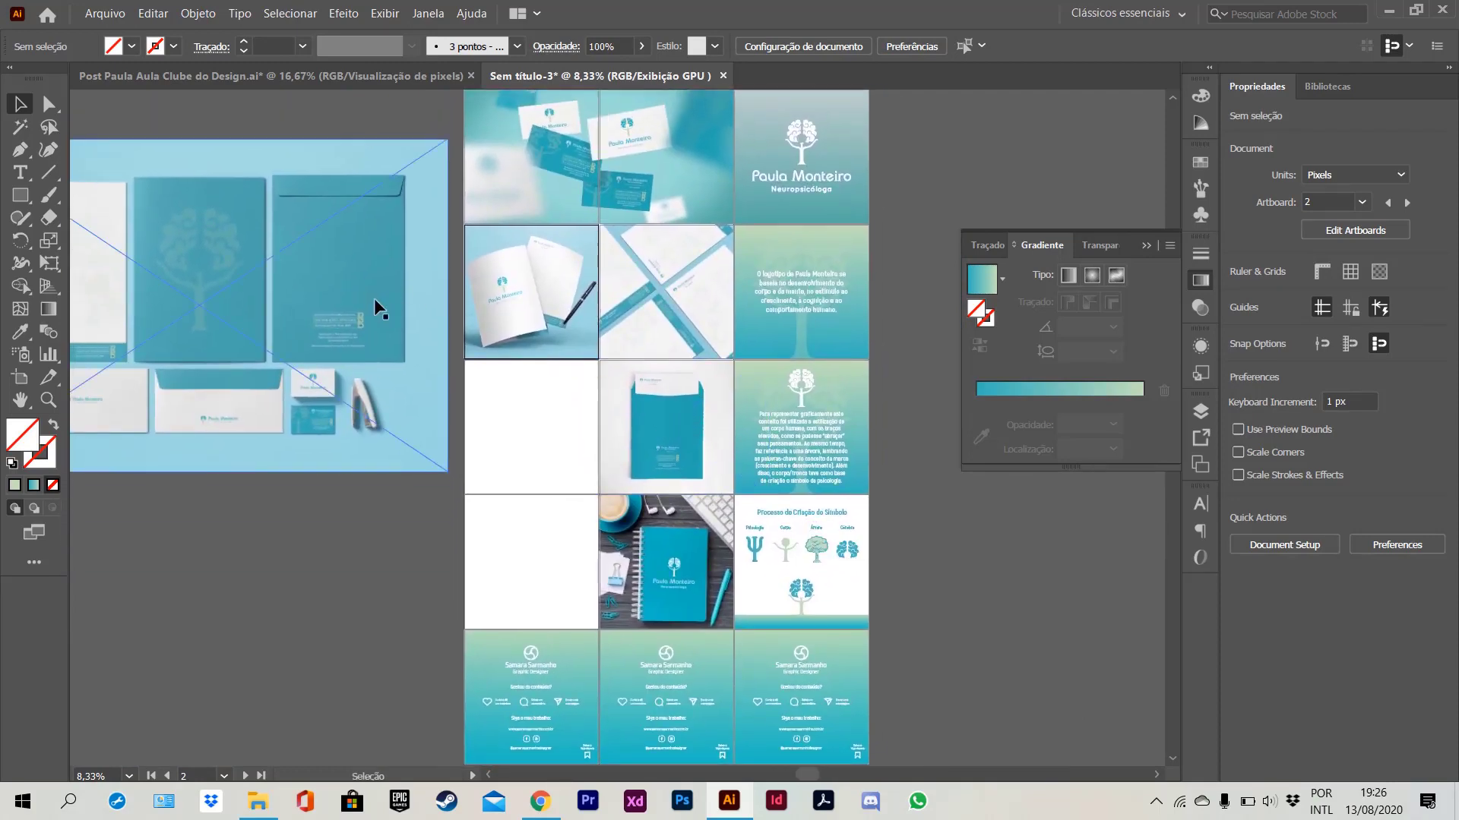
{"action": "left_click_drag", "start_coordinate": [340, 275], "coordinate": [295, 341]}
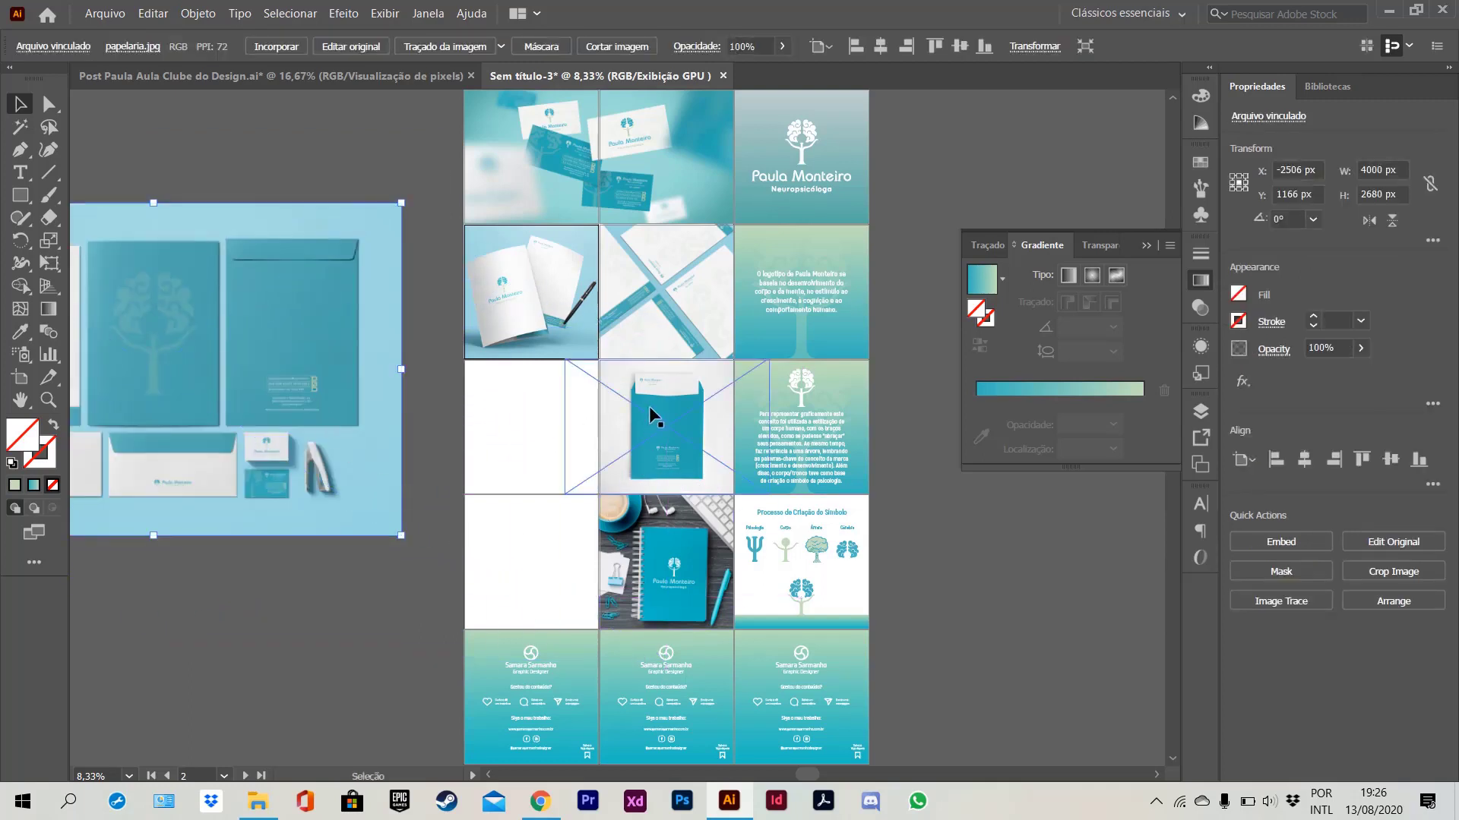
- Lock and hide the clipped envelope mockup group on the middle column's third-row artboard
{"action": "left_click", "coordinate": [659, 384]}
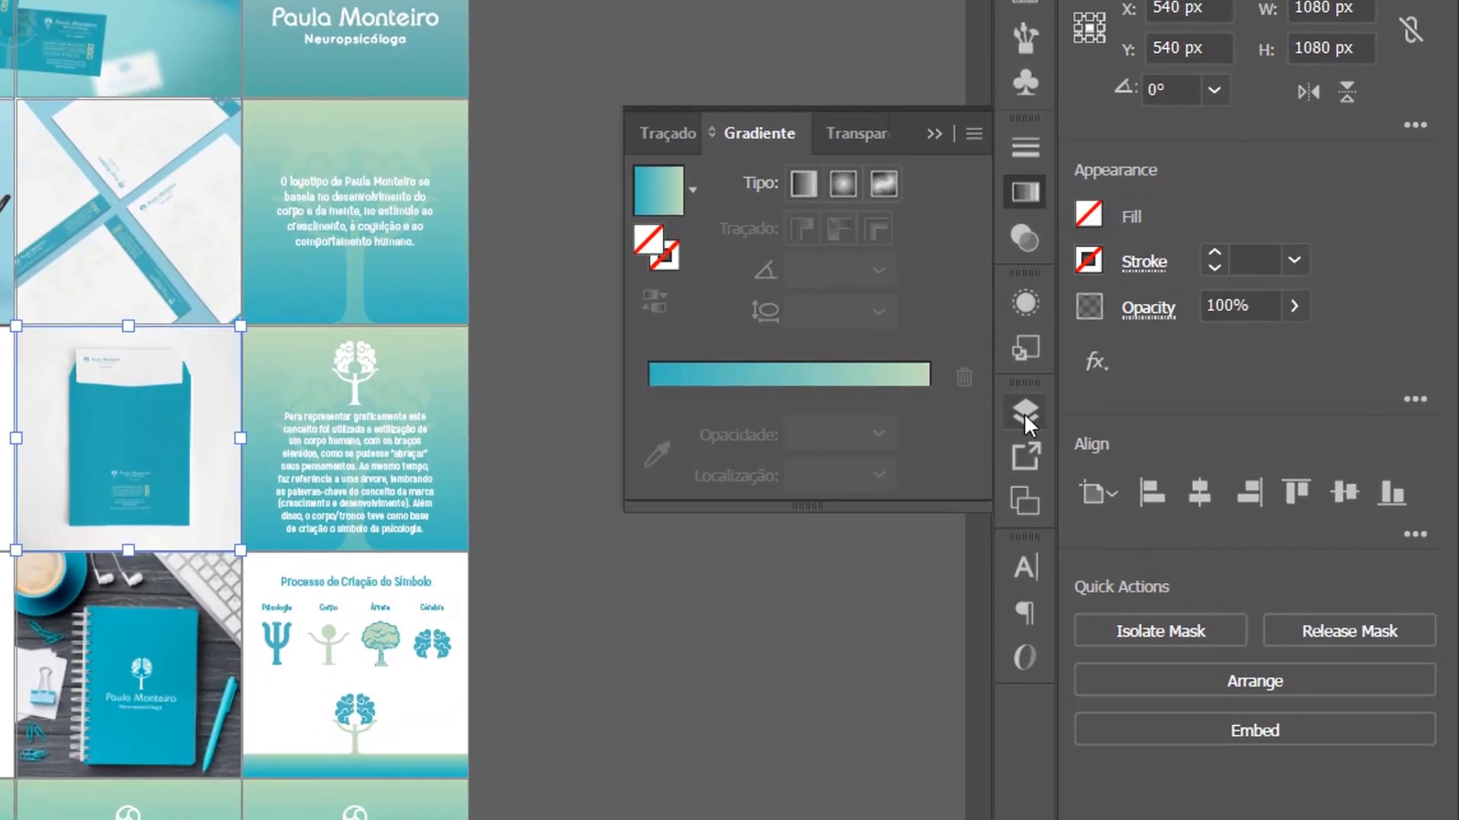
{"action": "left_click", "coordinate": [1024, 412]}
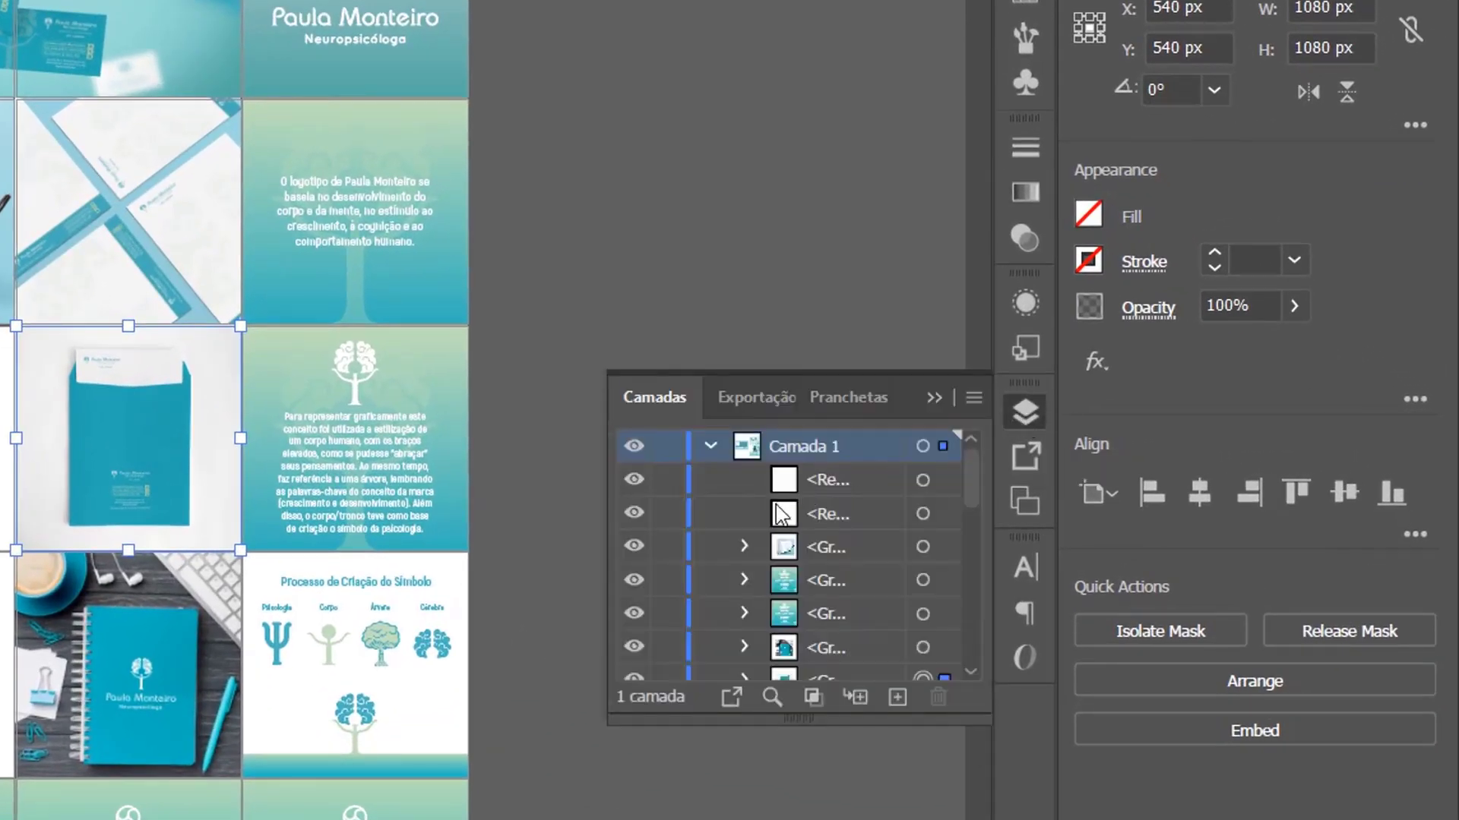
{"action": "scroll", "coordinate": [746, 569], "scroll_direction": "down", "scroll_amount": 3}
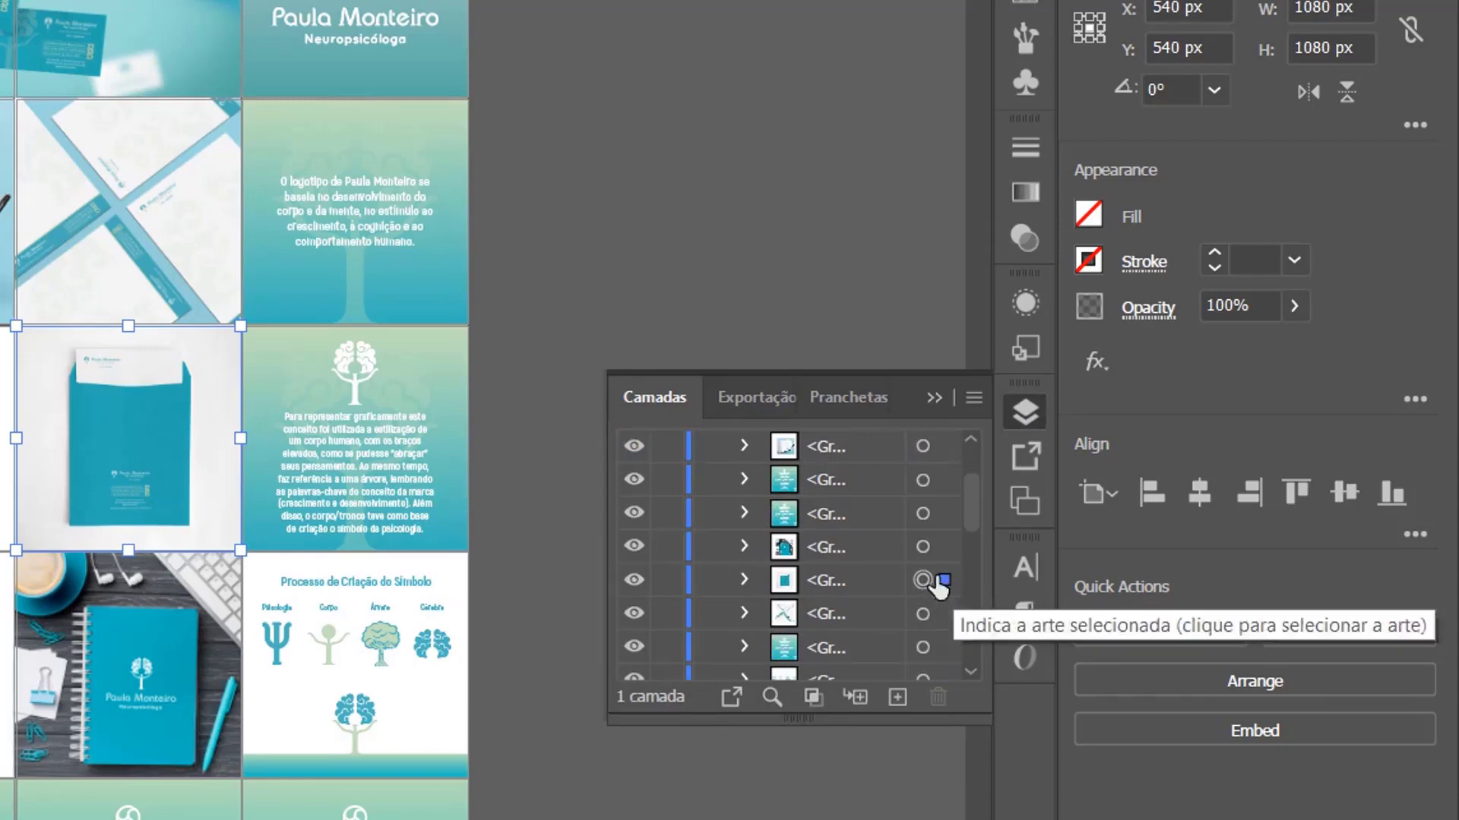
{"action": "left_click", "coordinate": [667, 581]}
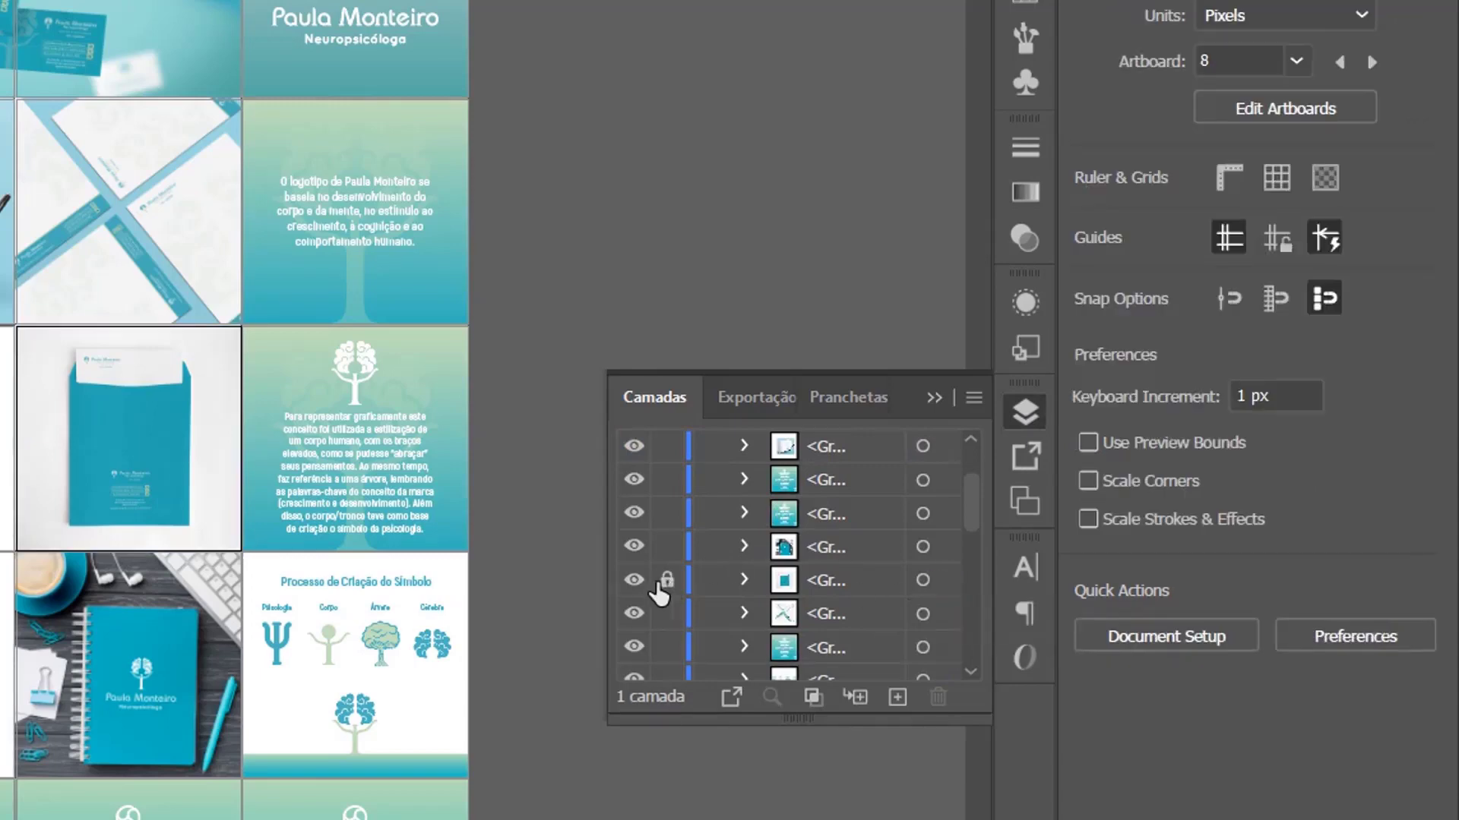
{"action": "left_click", "coordinate": [634, 580]}
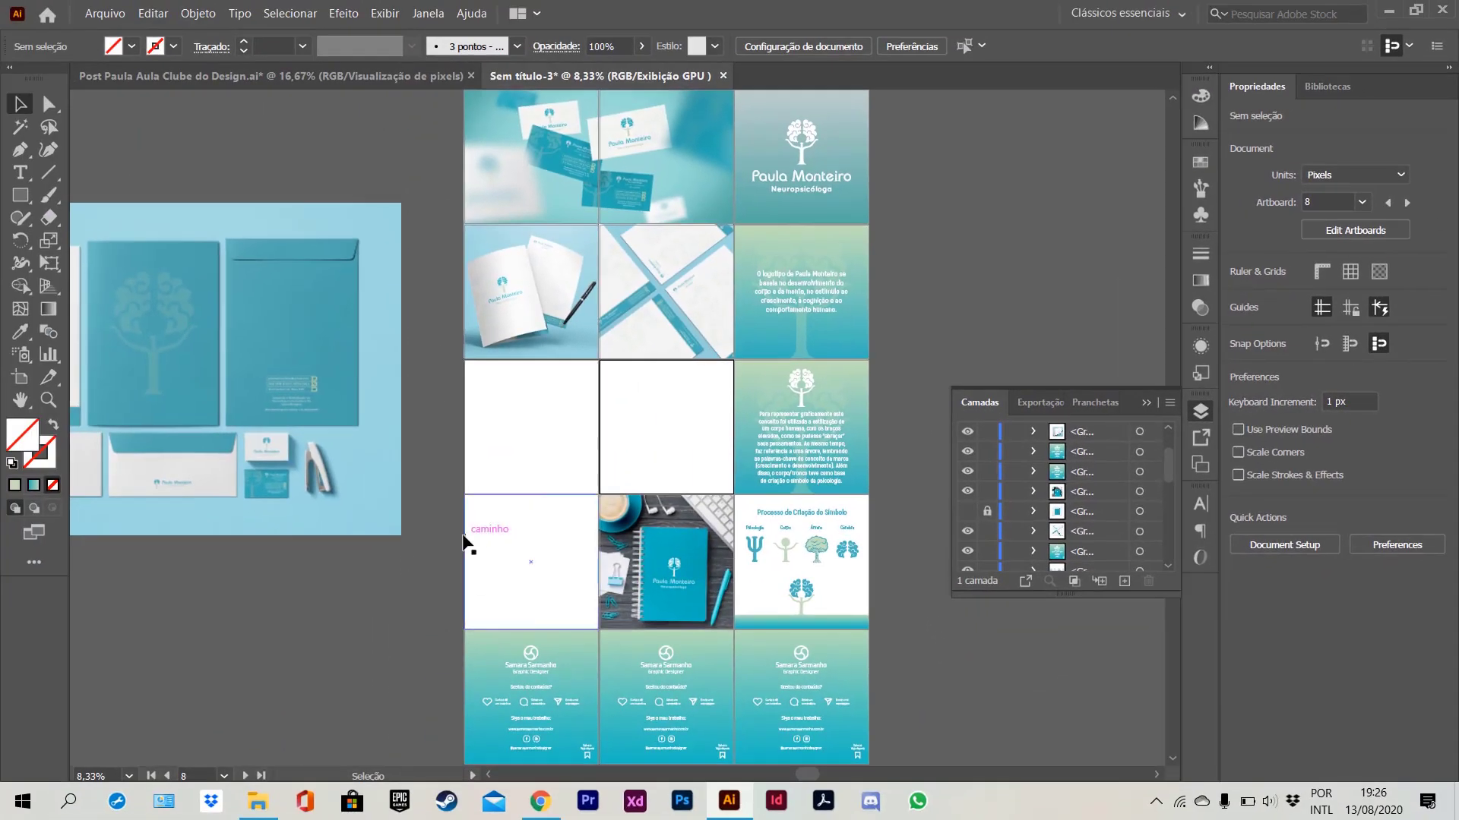
- Bring the left column's fourth-row unfilled square onto the middle column's third-row artboard and centre it there
{"action": "left_click", "coordinate": [471, 551]}
{"action": "left_click_drag", "start_coordinate": [466, 540], "coordinate": [600, 407]}
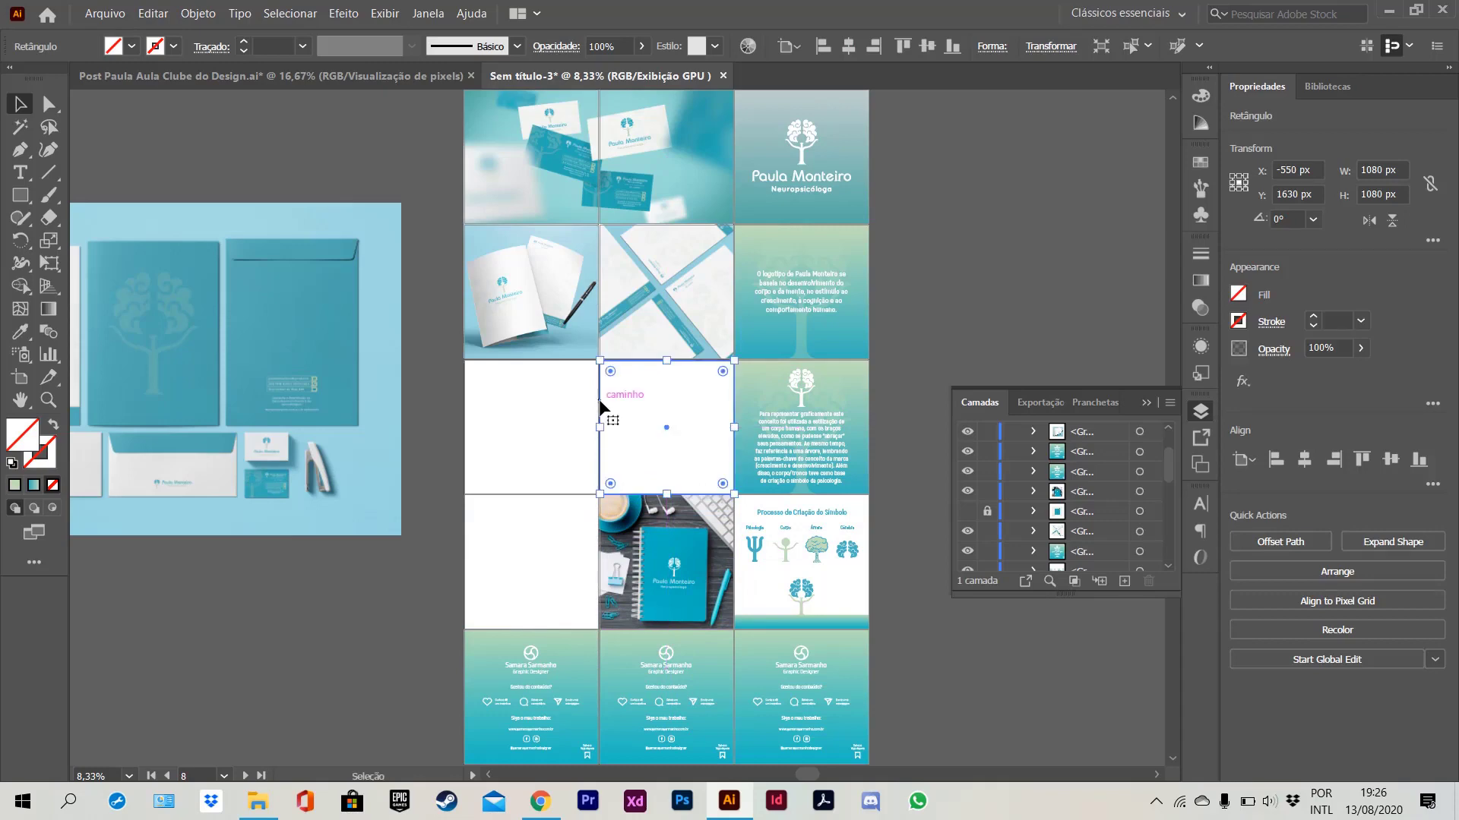
{"action": "left_click", "coordinate": [911, 323]}
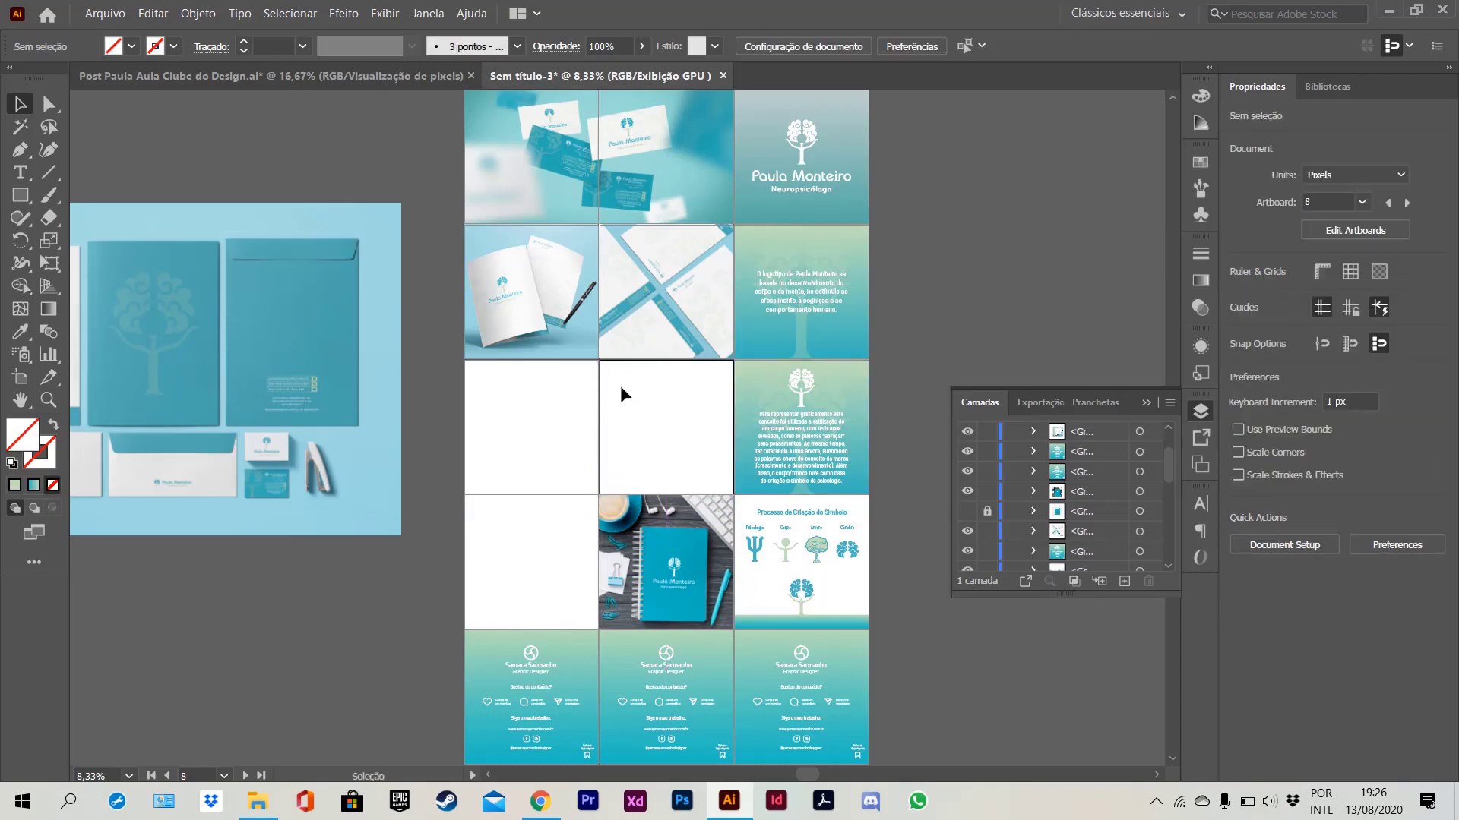
{"action": "left_click", "coordinate": [601, 386]}
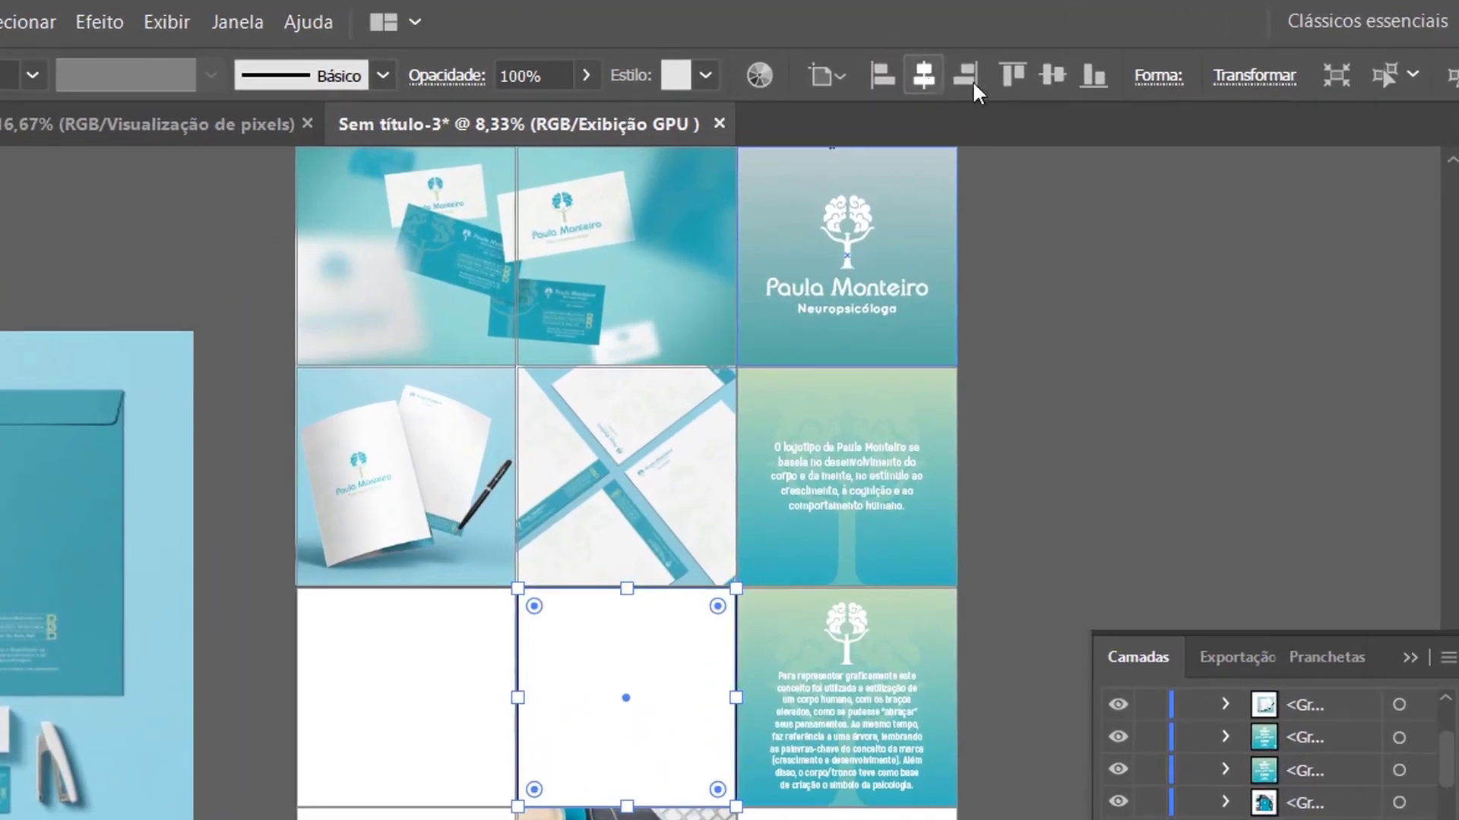
{"action": "left_click", "coordinate": [1054, 70]}
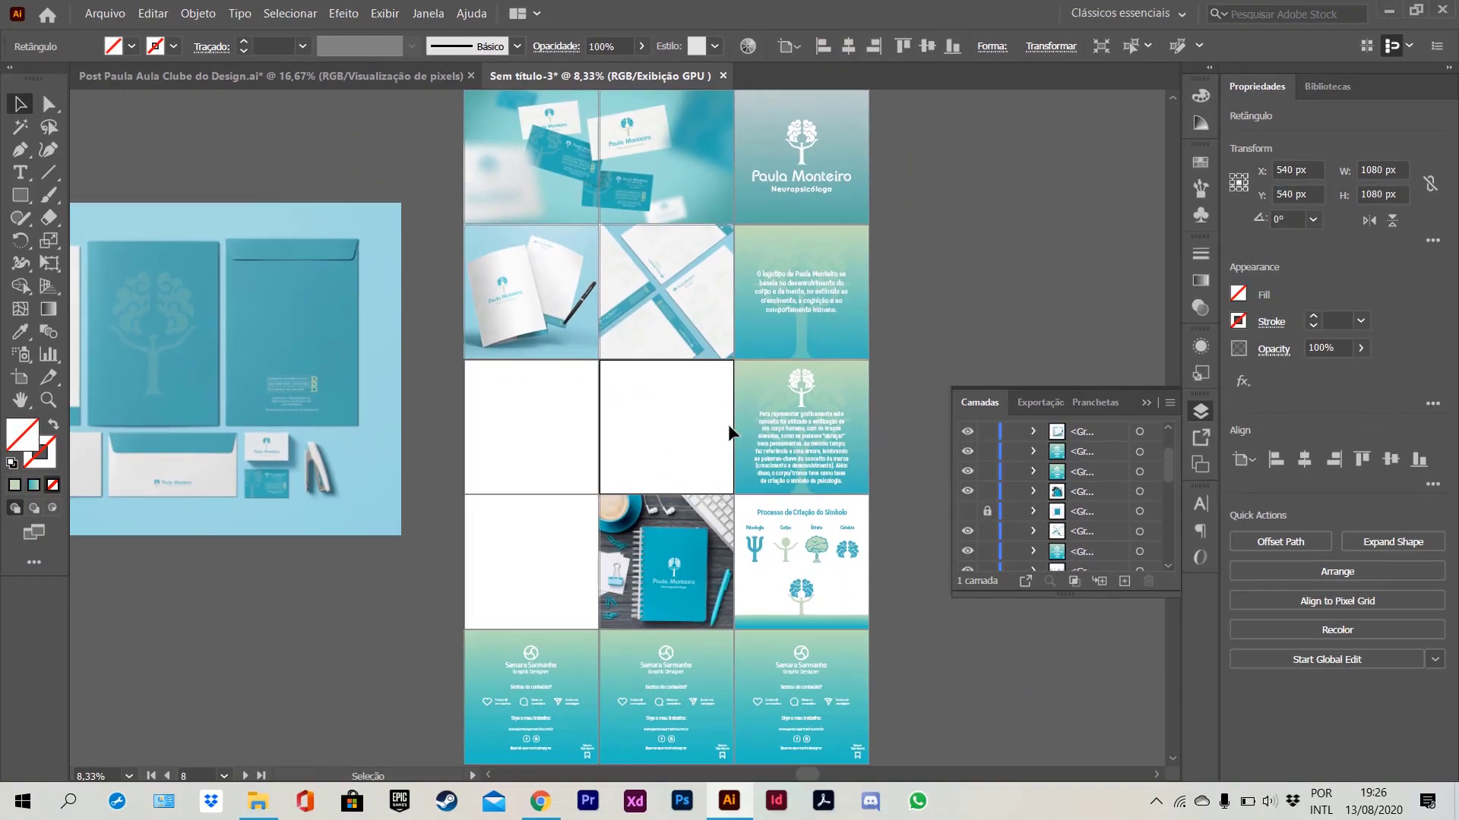
{"action": "left_click", "coordinate": [625, 695]}
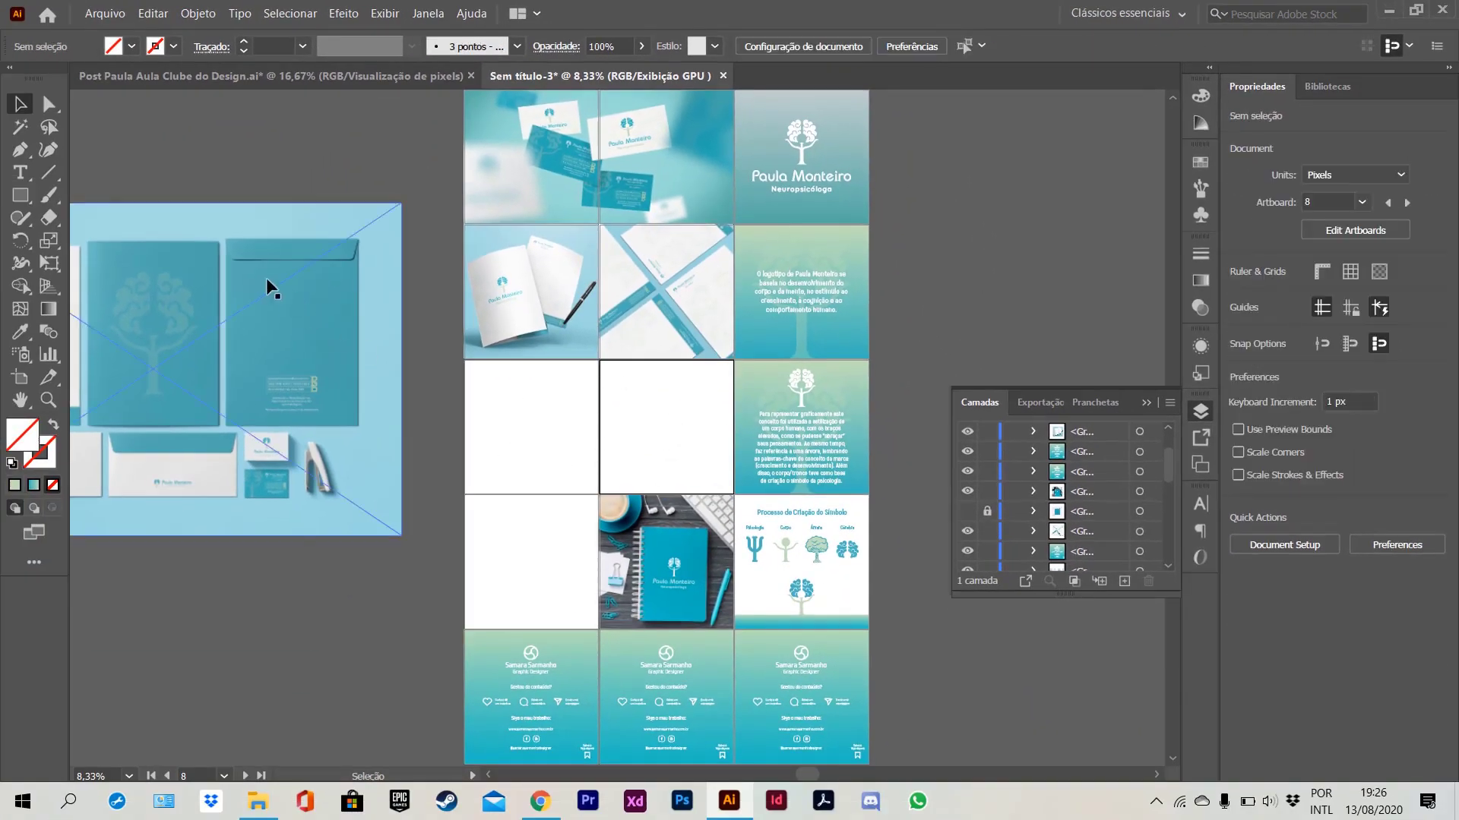
- Move papelaria.jpg over the third row's left and middle artboards and scale it down from its centre until it just spans both widths
{"action": "left_click_drag", "start_coordinate": [268, 284], "coordinate": [714, 338]}
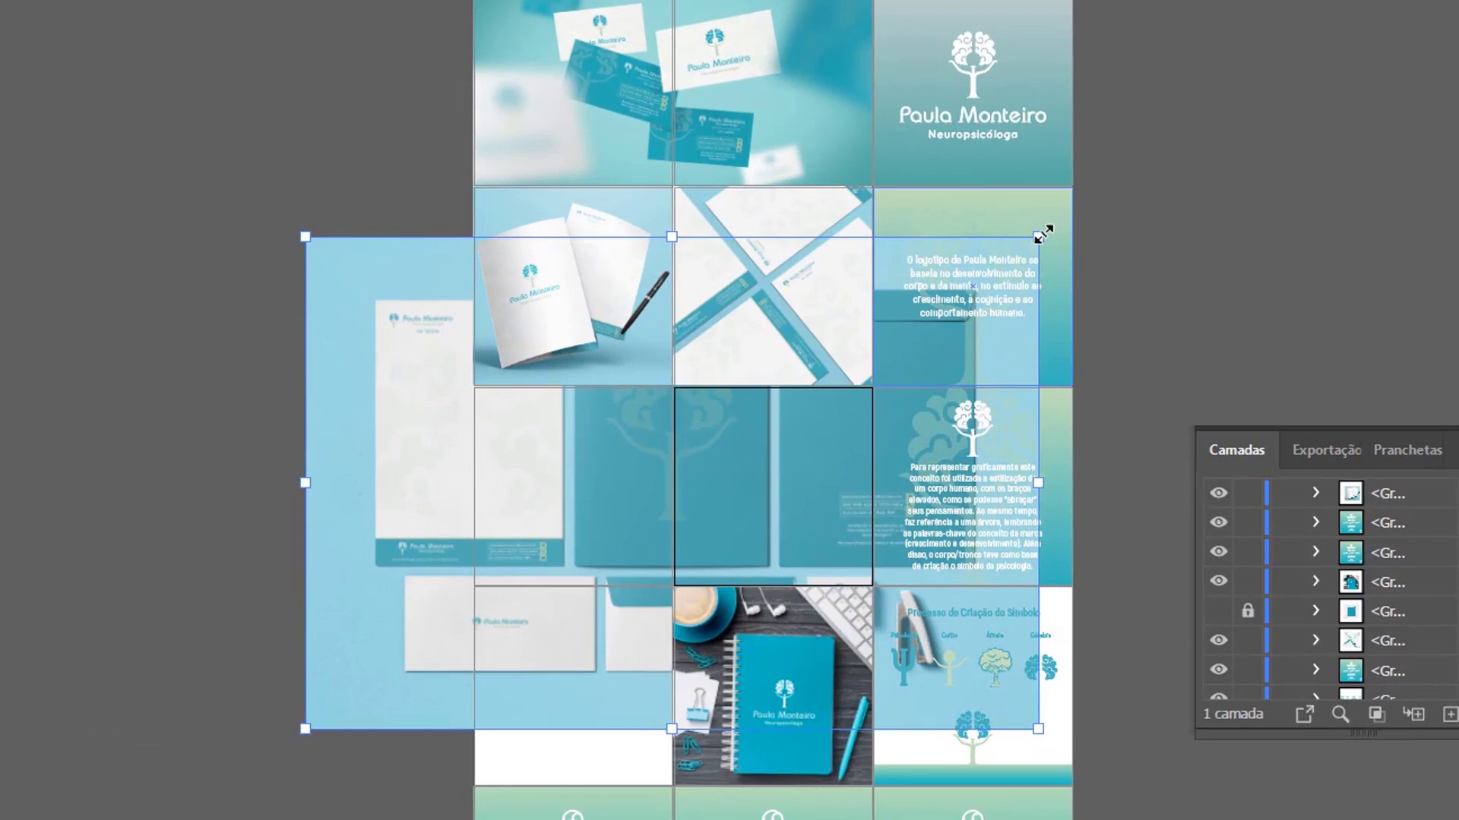
{"action": "left_click_drag", "start_coordinate": [1043, 234], "coordinate": [889, 336]}
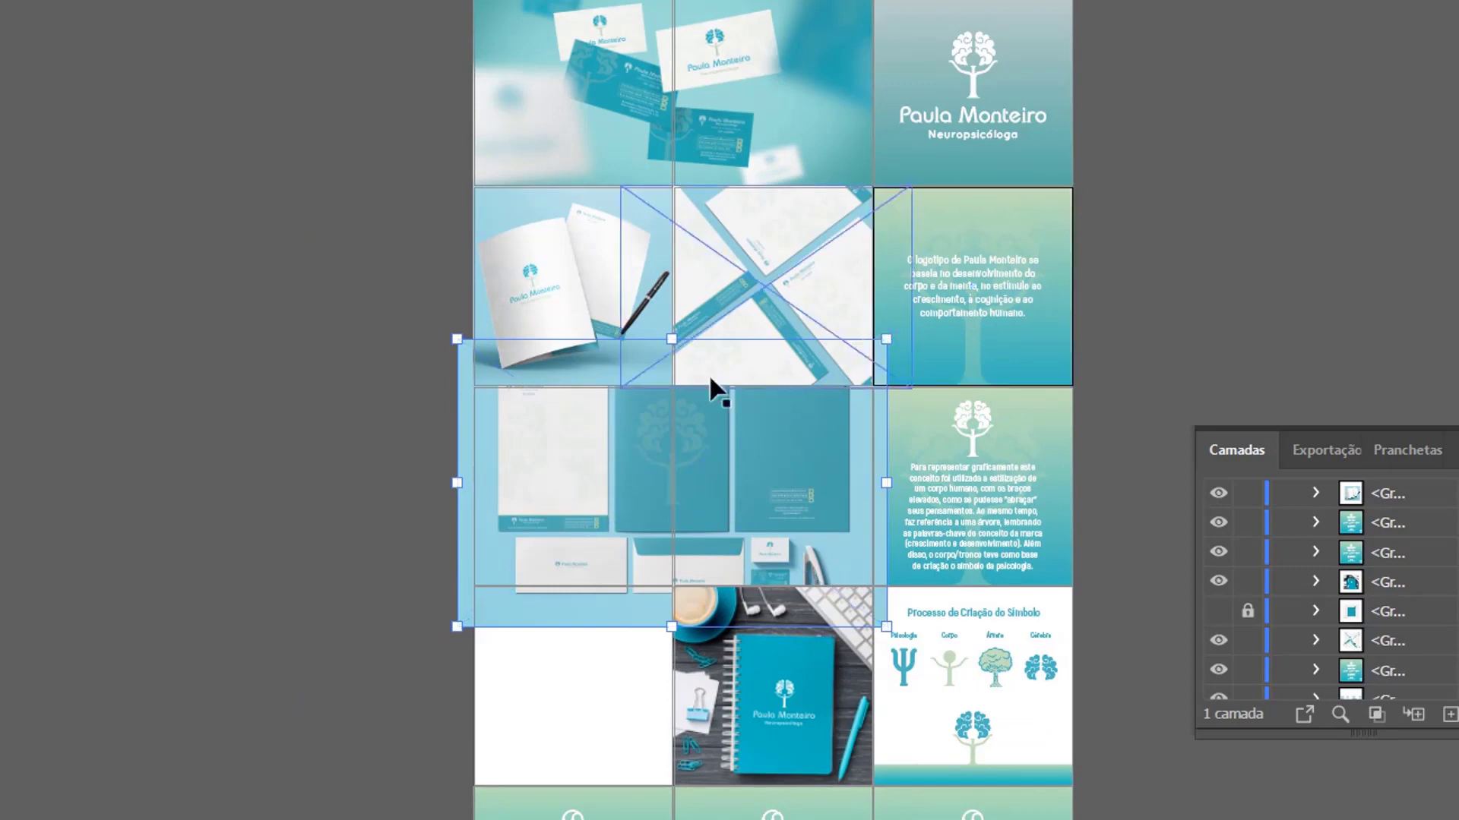
{"action": "key", "text": "ctrl+shift+a"}
{"action": "key", "text": "z"}
{"action": "left_click", "coordinate": [731, 408]}
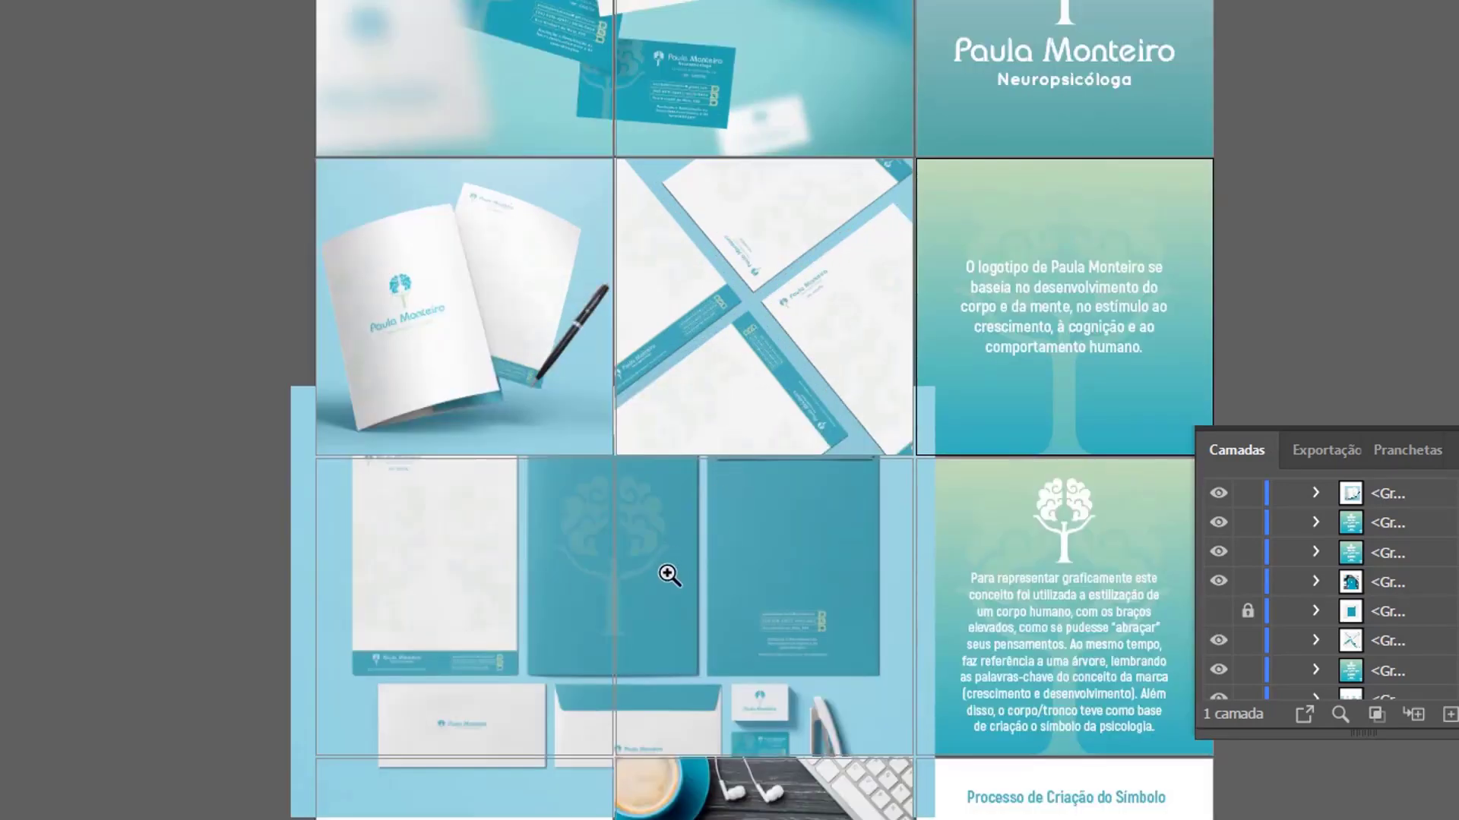
{"action": "left_click", "coordinate": [693, 612]}
{"action": "key", "text": "v"}
{"action": "left_click", "coordinate": [493, 518]}
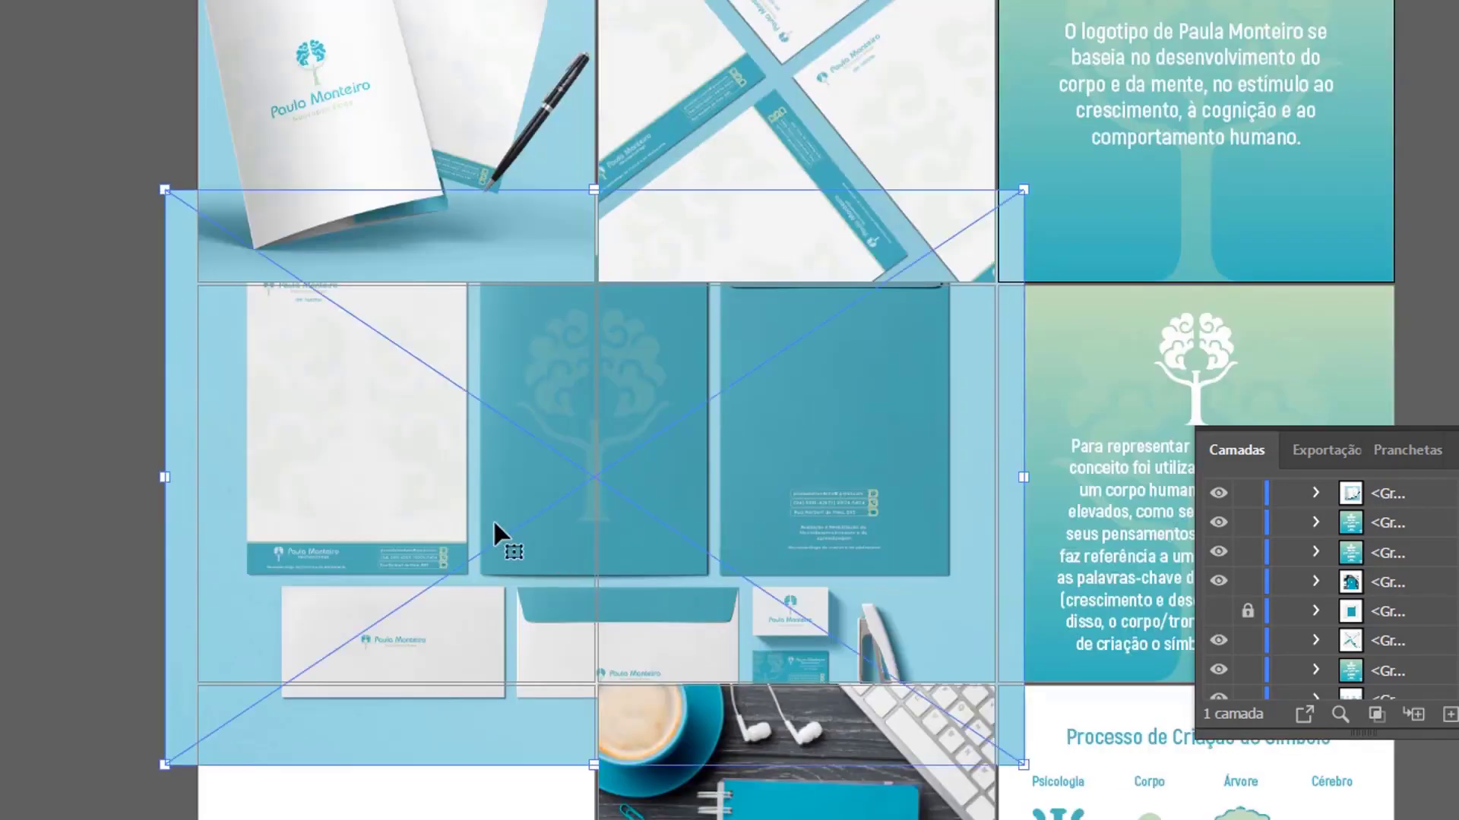
{"action": "left_click_drag", "start_coordinate": [165, 190], "coordinate": [190, 207]}
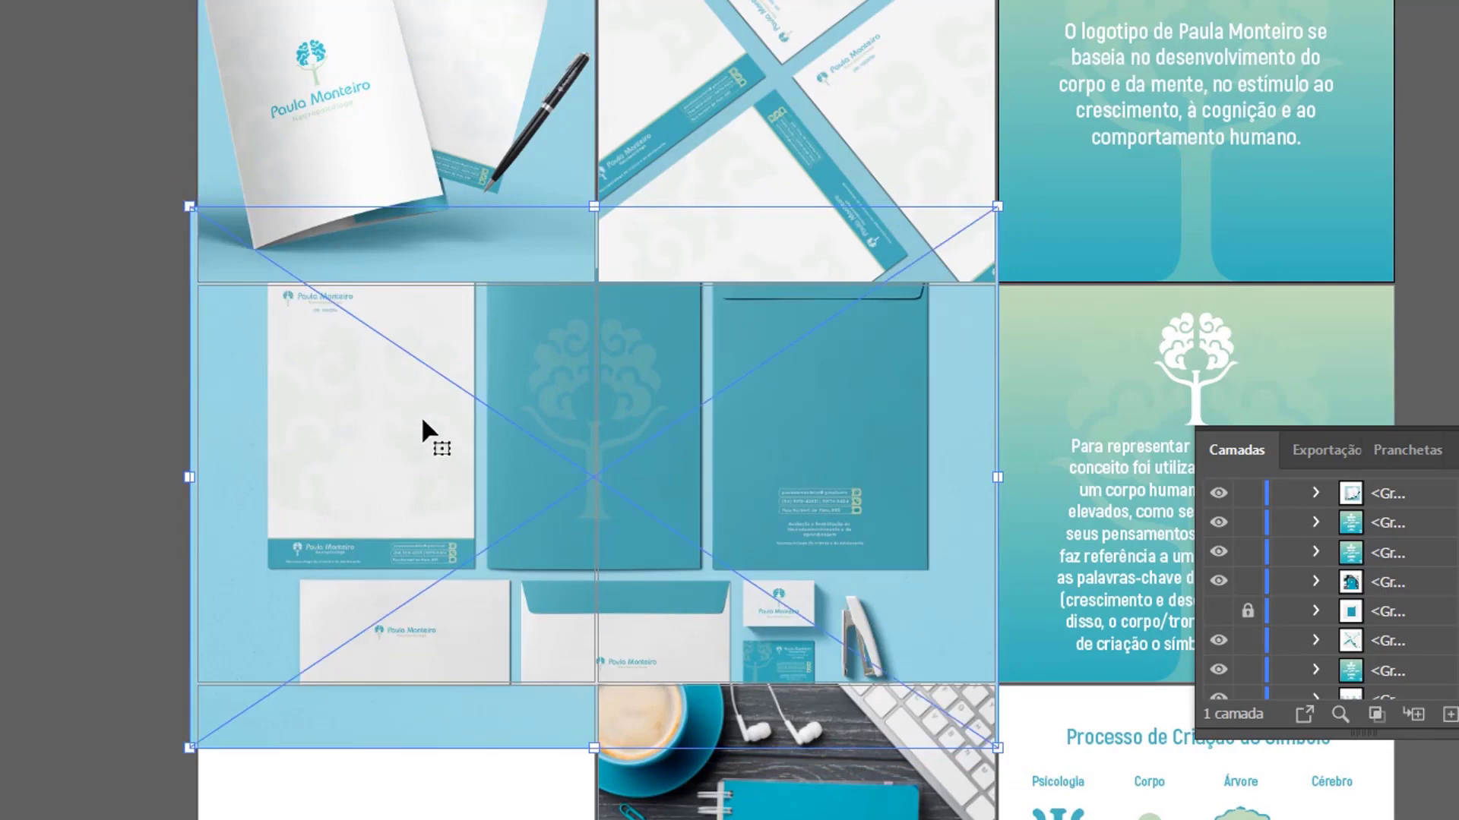
- Shift papelaria.jpg down so the tops of the letterhead, folder and large envelope fit inside the third row, and deselect it
{"action": "mouse_move", "coordinate": [420, 403]}
{"action": "left_mouse_down"}
{"action": "mouse_move", "coordinate": [423, 453]}
{"action": "mouse_move", "coordinate": [436, 424]}
{"action": "left_mouse_up"}
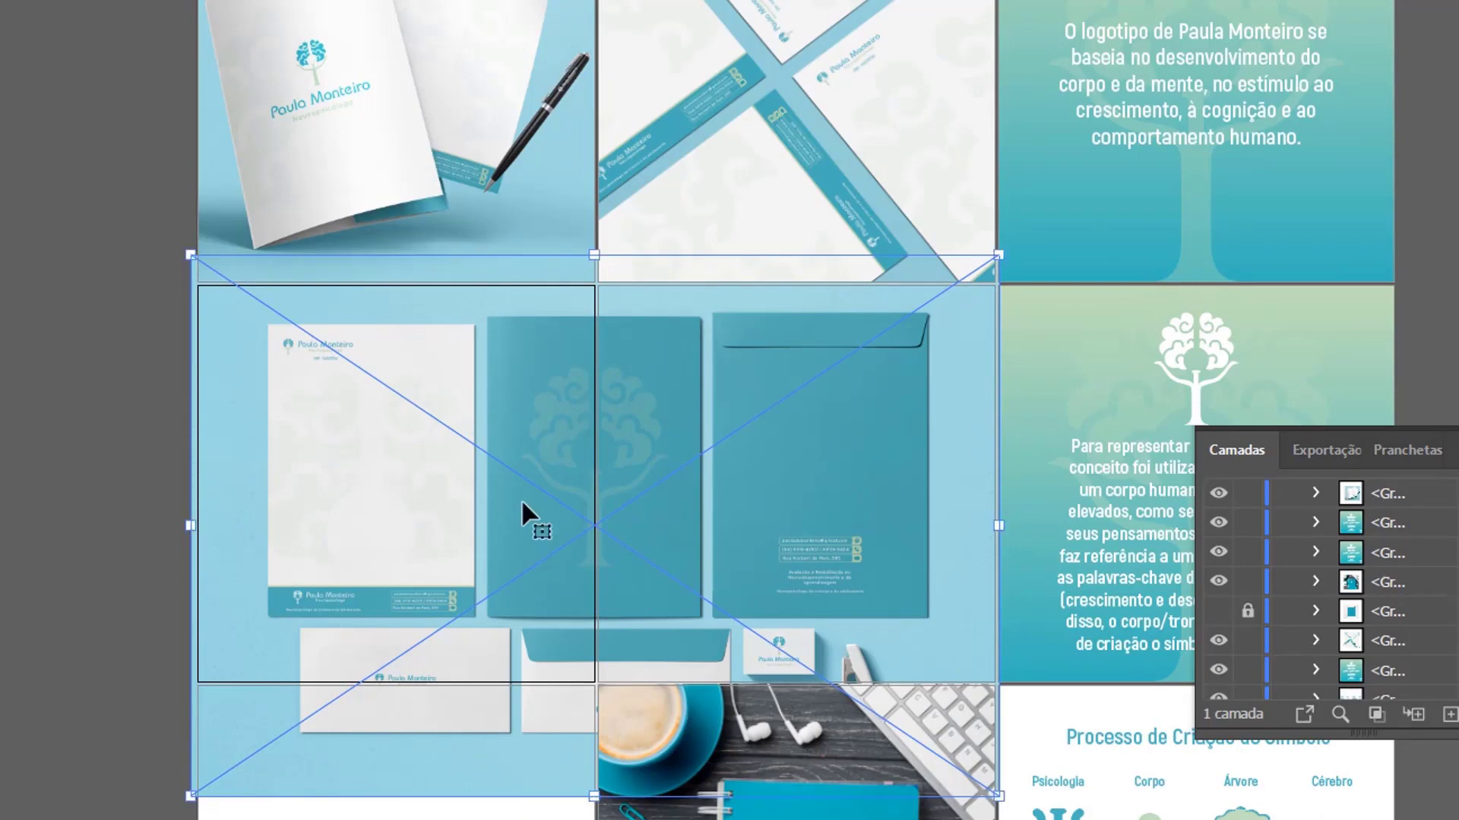
{"action": "key", "text": "a"}
{"action": "key", "text": "v"}
{"action": "left_click", "coordinate": [79, 395]}
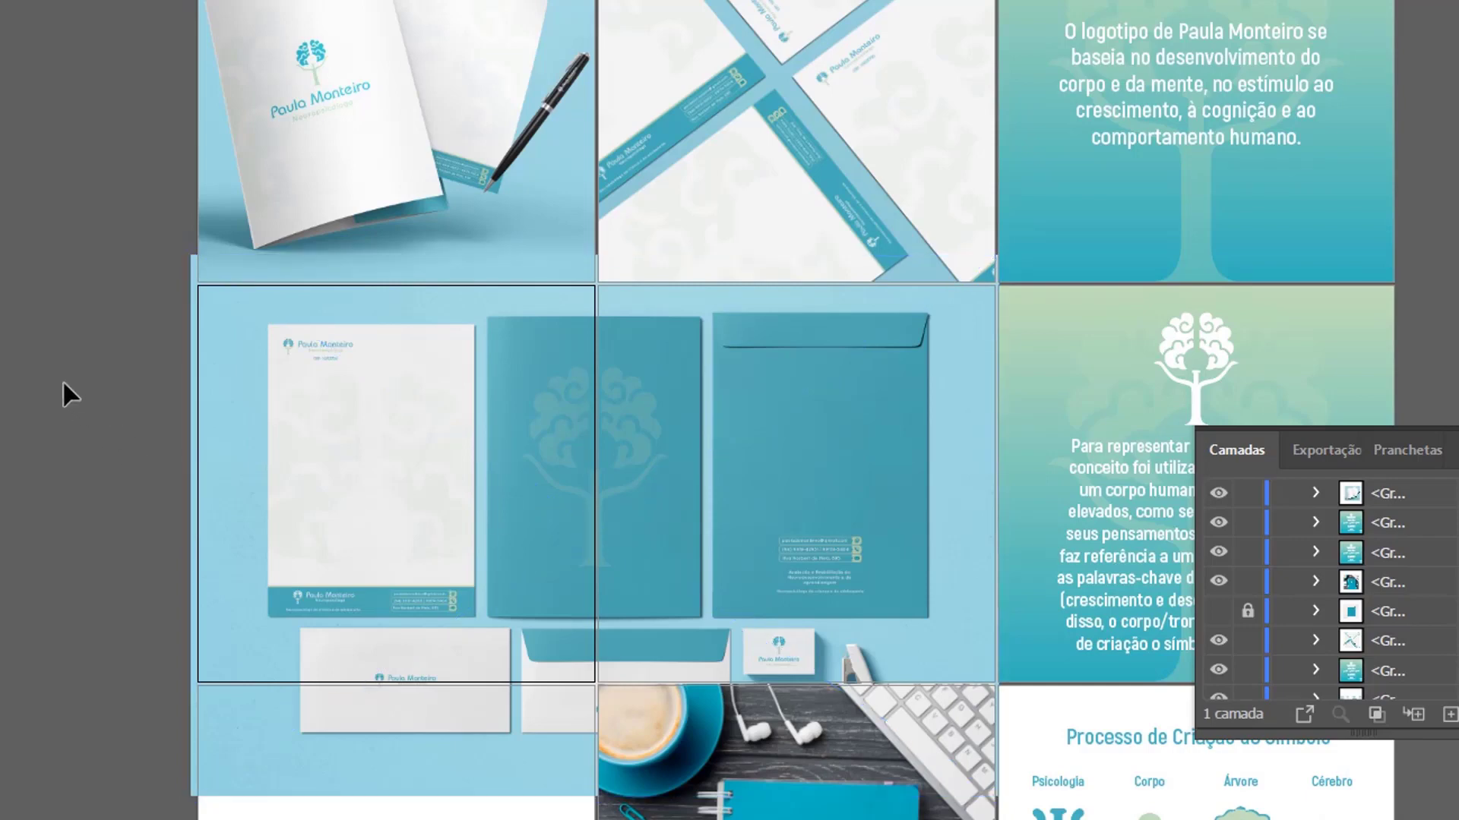
- Clip one papelaria.jpg image with a clipping mask made from the square on the left column's third-row artboard
{"action": "left_click", "coordinate": [198, 352]}
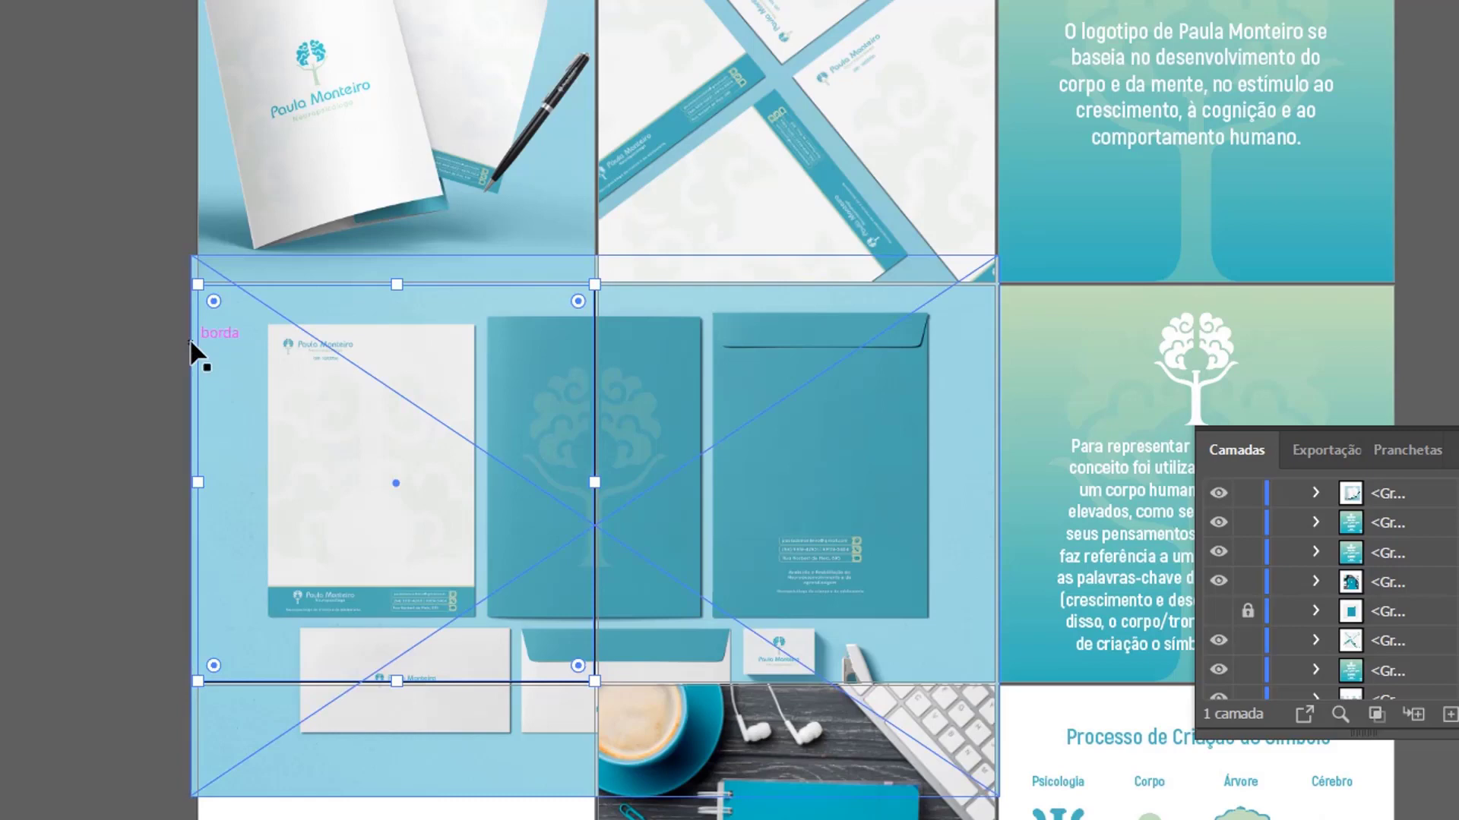
{"action": "left_click", "coordinate": [190, 343]}
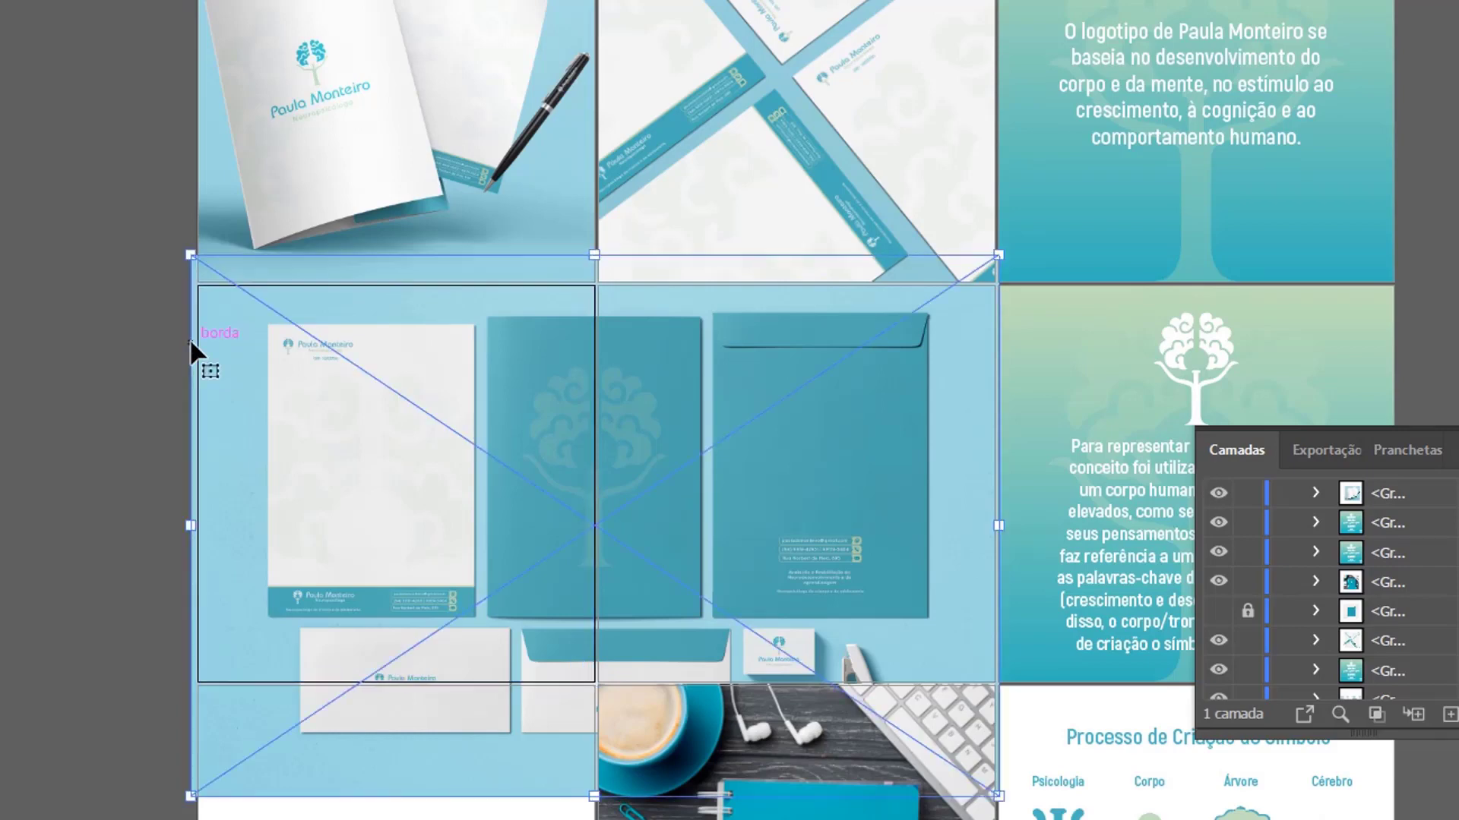
{"action": "right_click", "coordinate": [244, 341]}
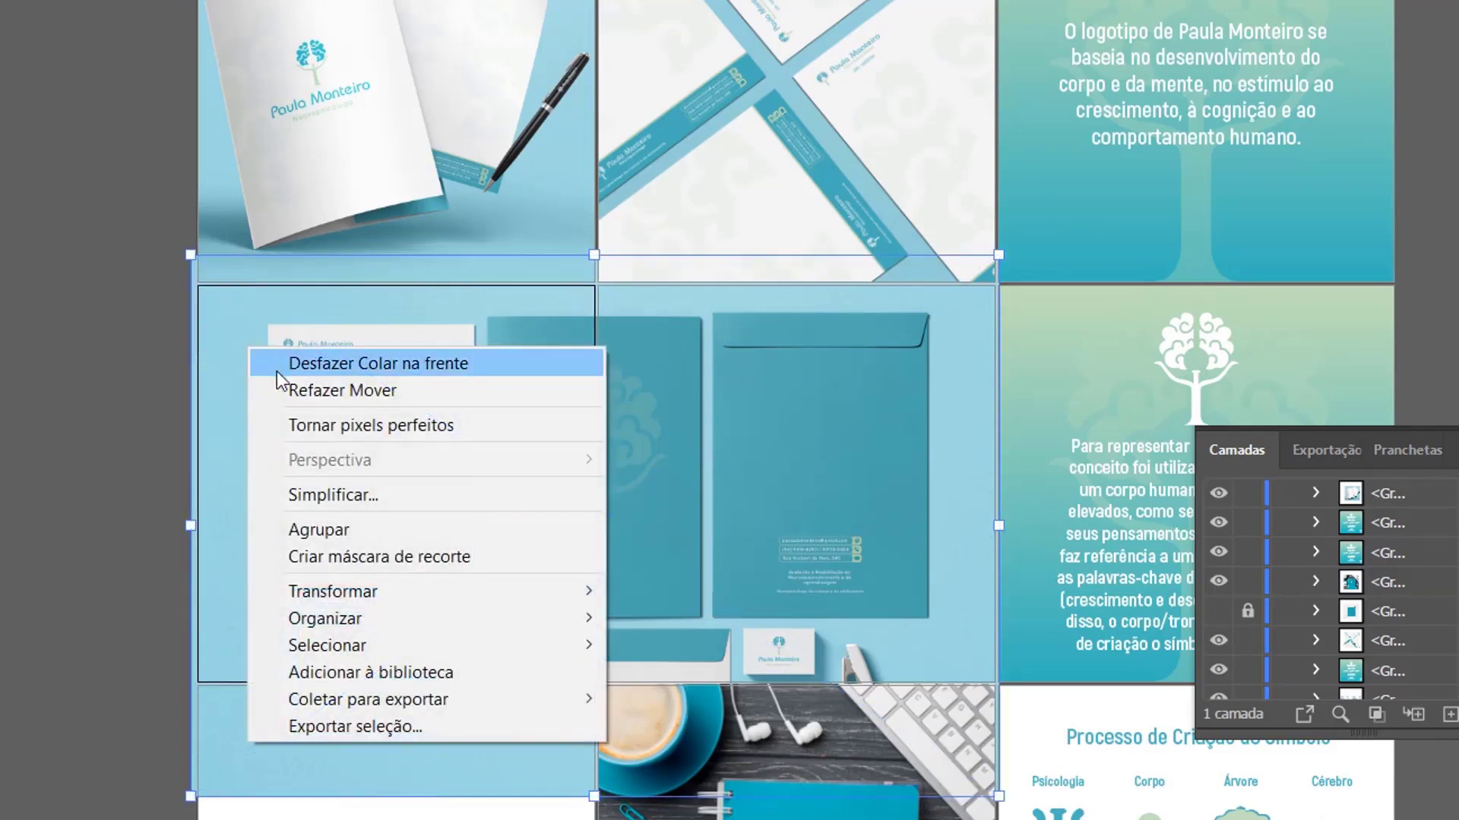
{"action": "left_click", "coordinate": [484, 554]}
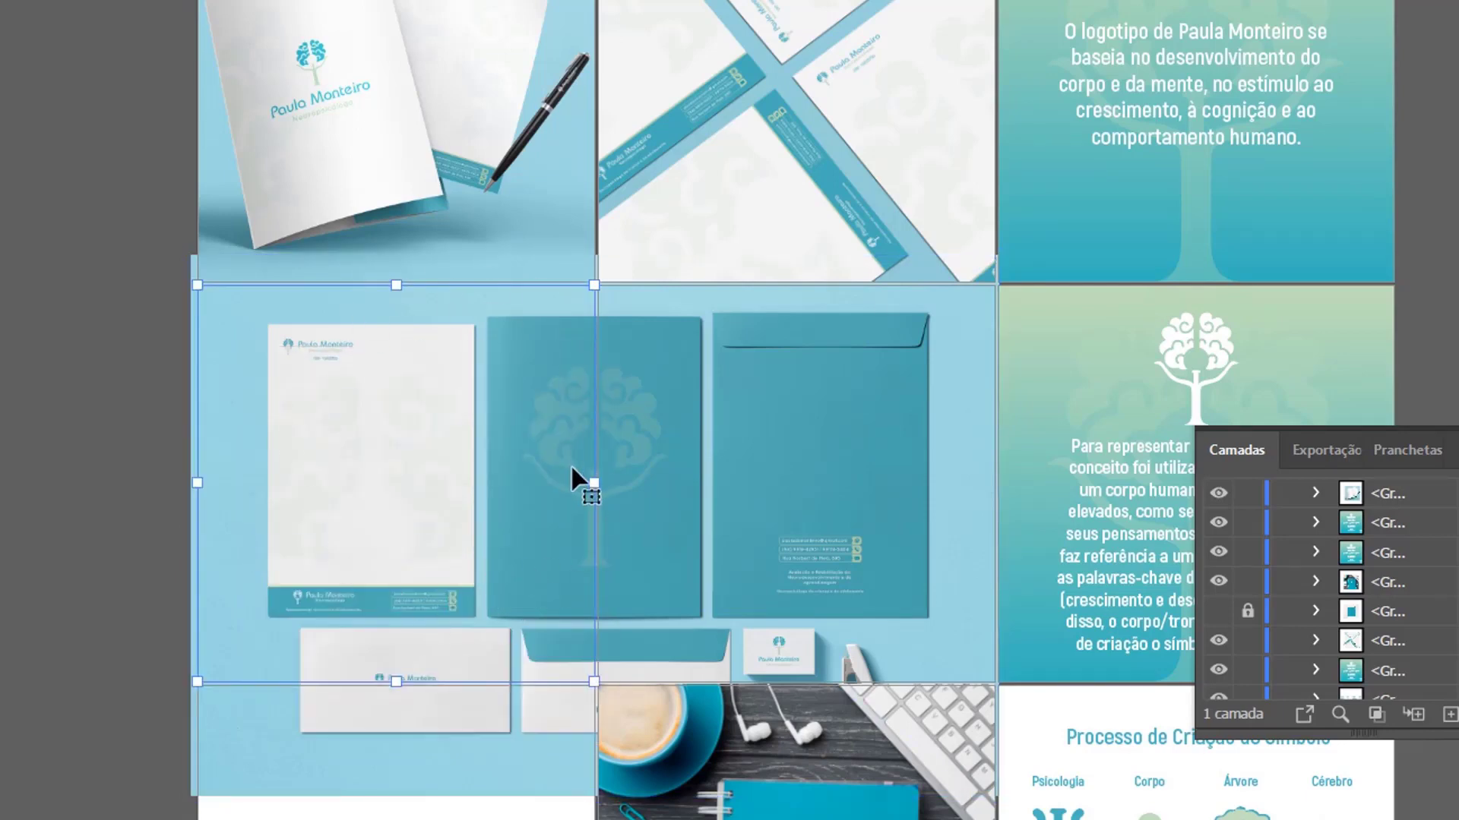
- Clip the other papelaria.jpg image with a clipping mask made from the square on the middle column's third-row artboard
{"action": "left_click_drag", "start_coordinate": [563, 499], "coordinate": [991, 328]}
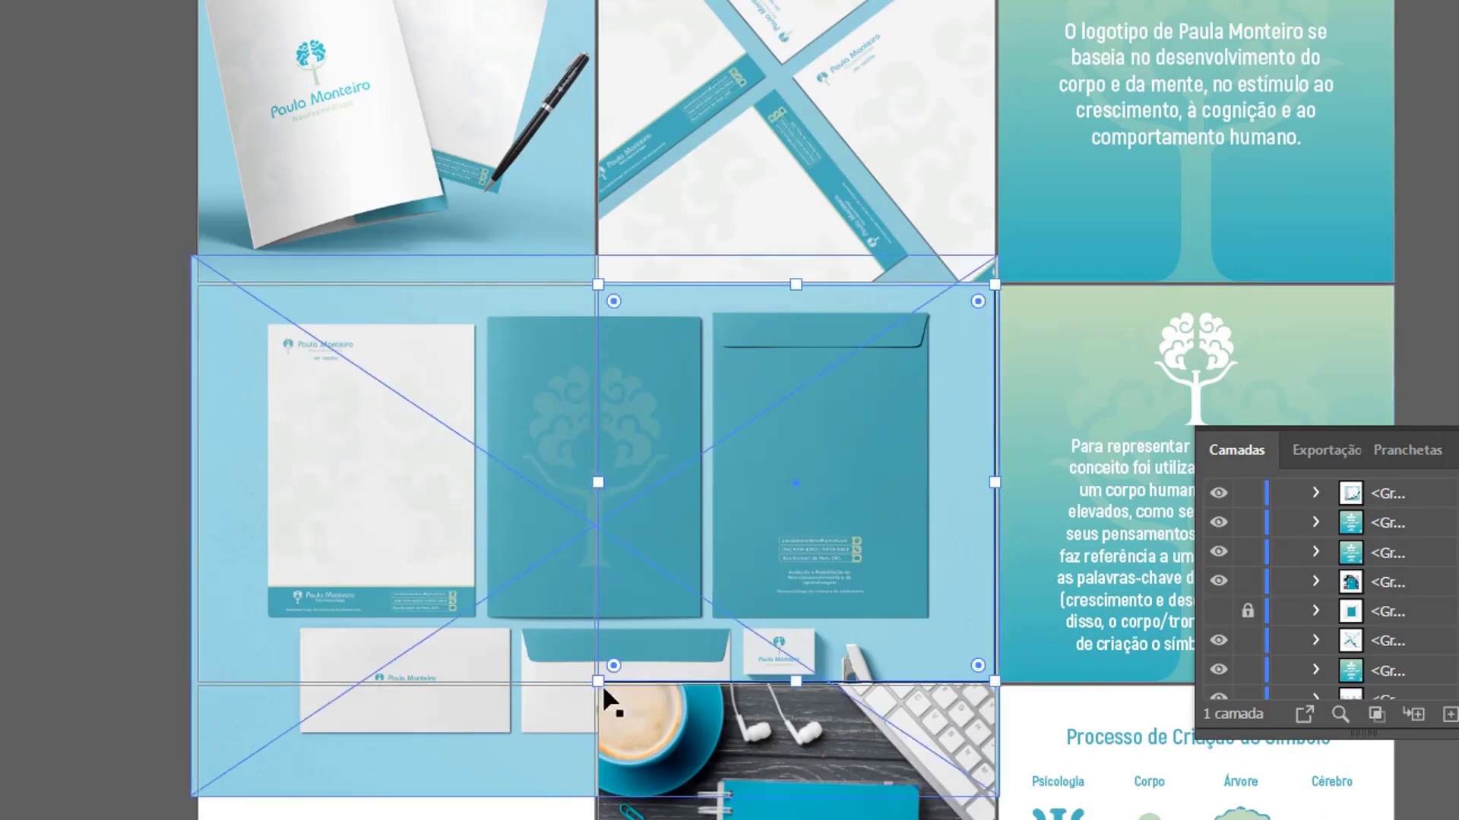
{"action": "left_click", "coordinate": [462, 708]}
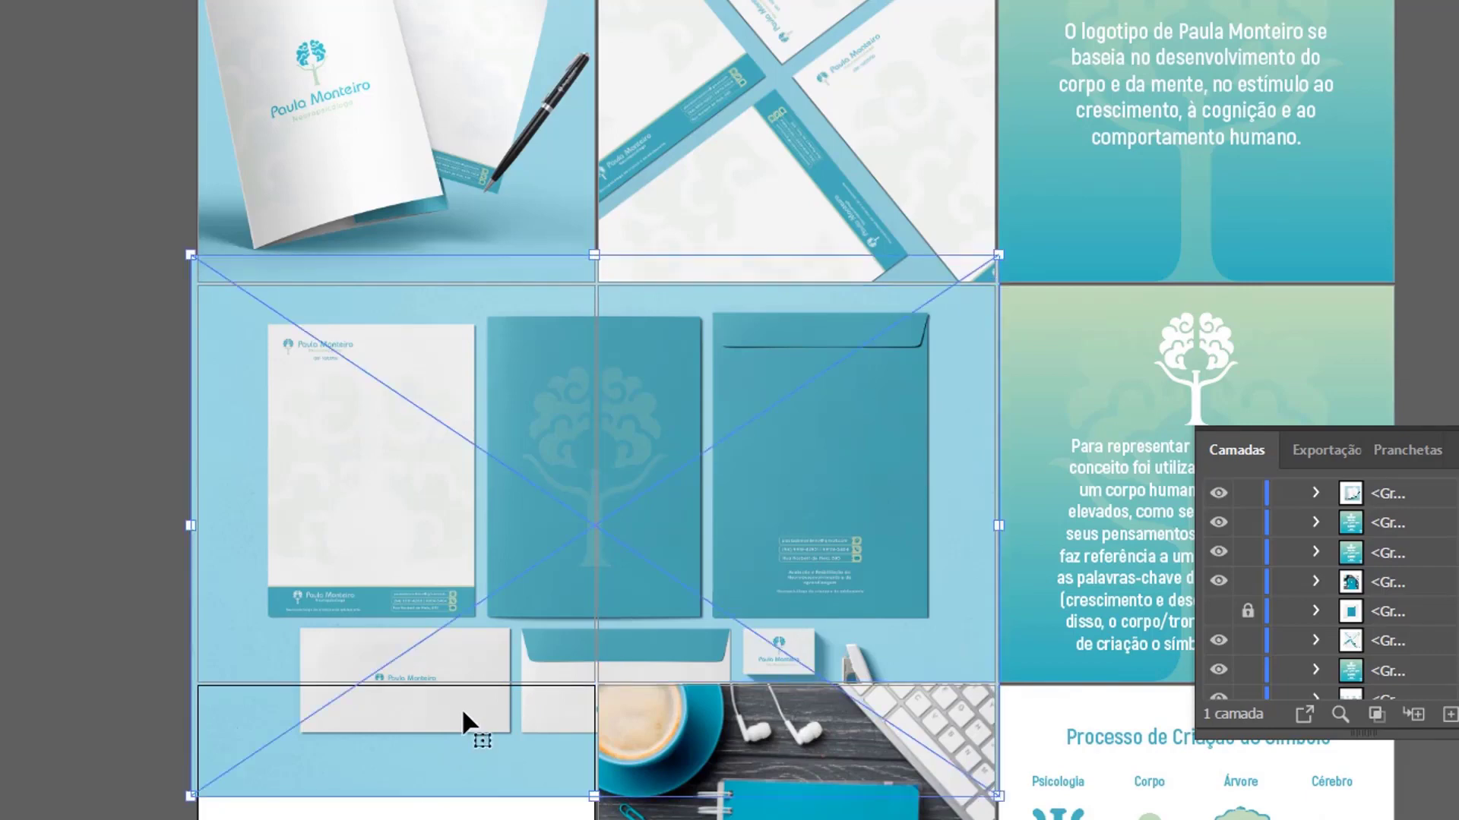
{"action": "right_click", "coordinate": [462, 708]}
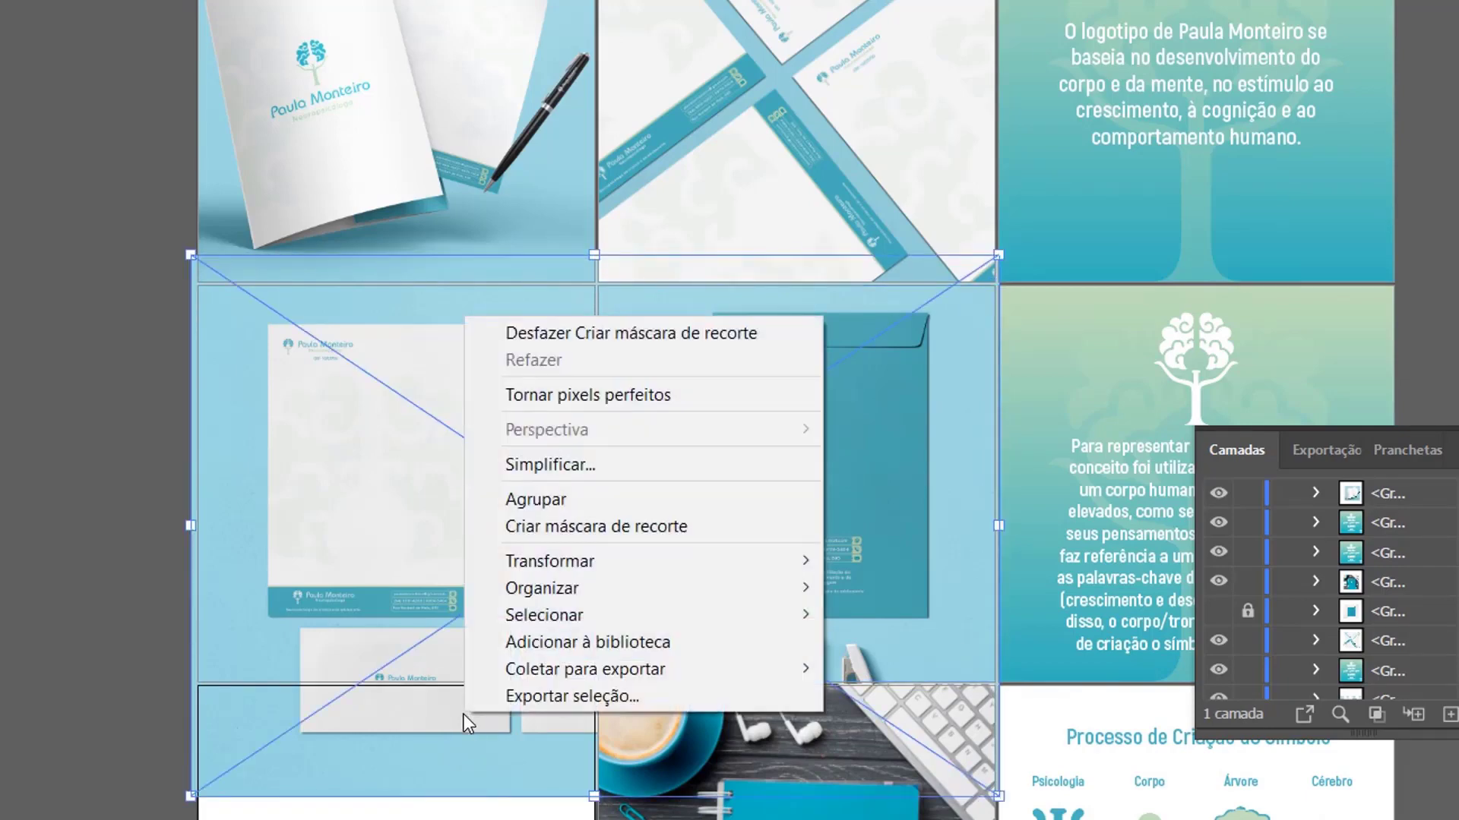
{"action": "left_click", "coordinate": [742, 524]}
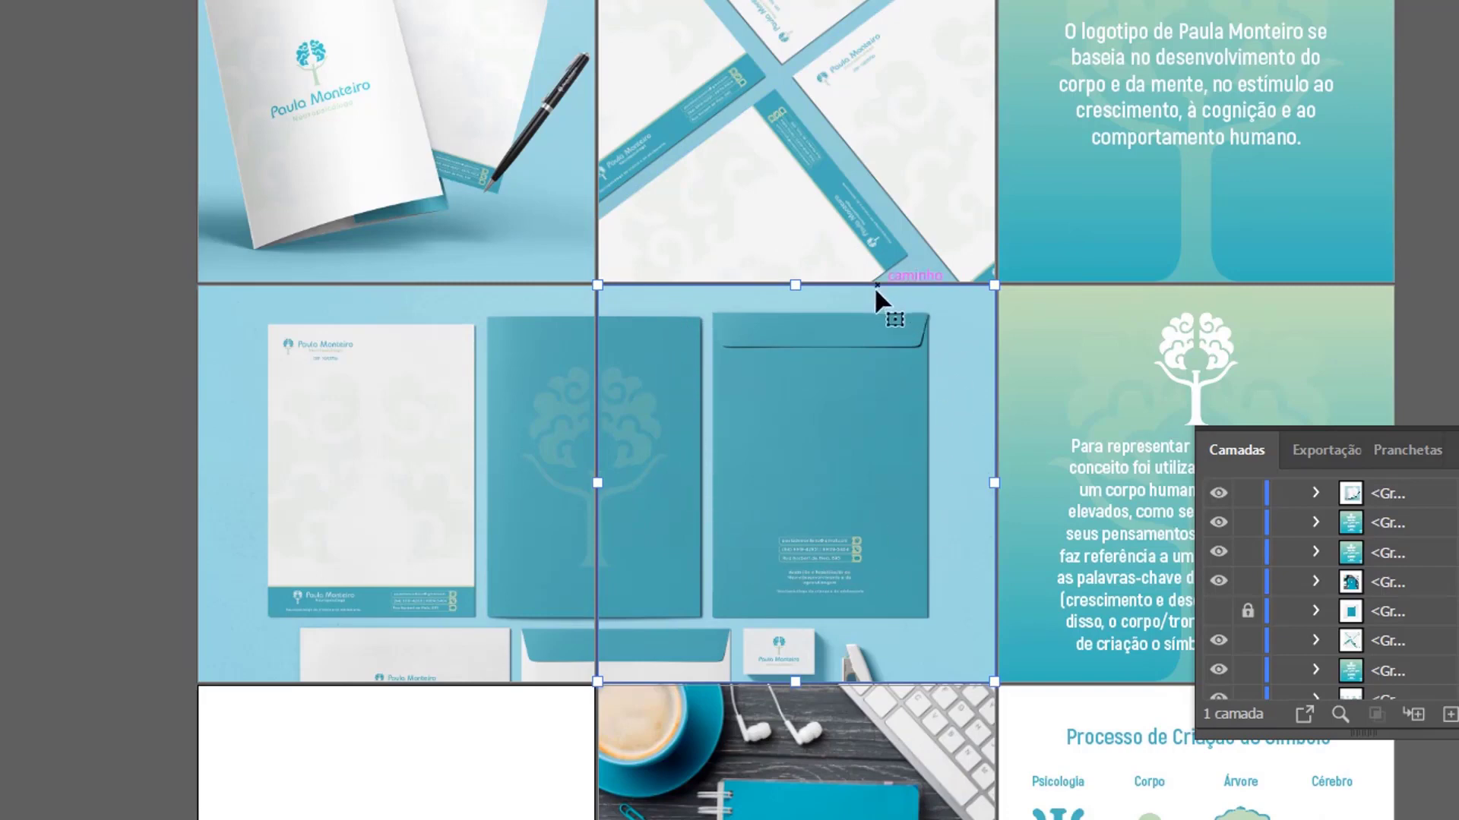
- Move the clipped stationery half from the middle column's third-row artboard onto the left column's fourth-row artboard, aligned to its edges
{"action": "scroll", "coordinate": [890, 367], "scroll_direction": "down", "scroll_amount": 5}
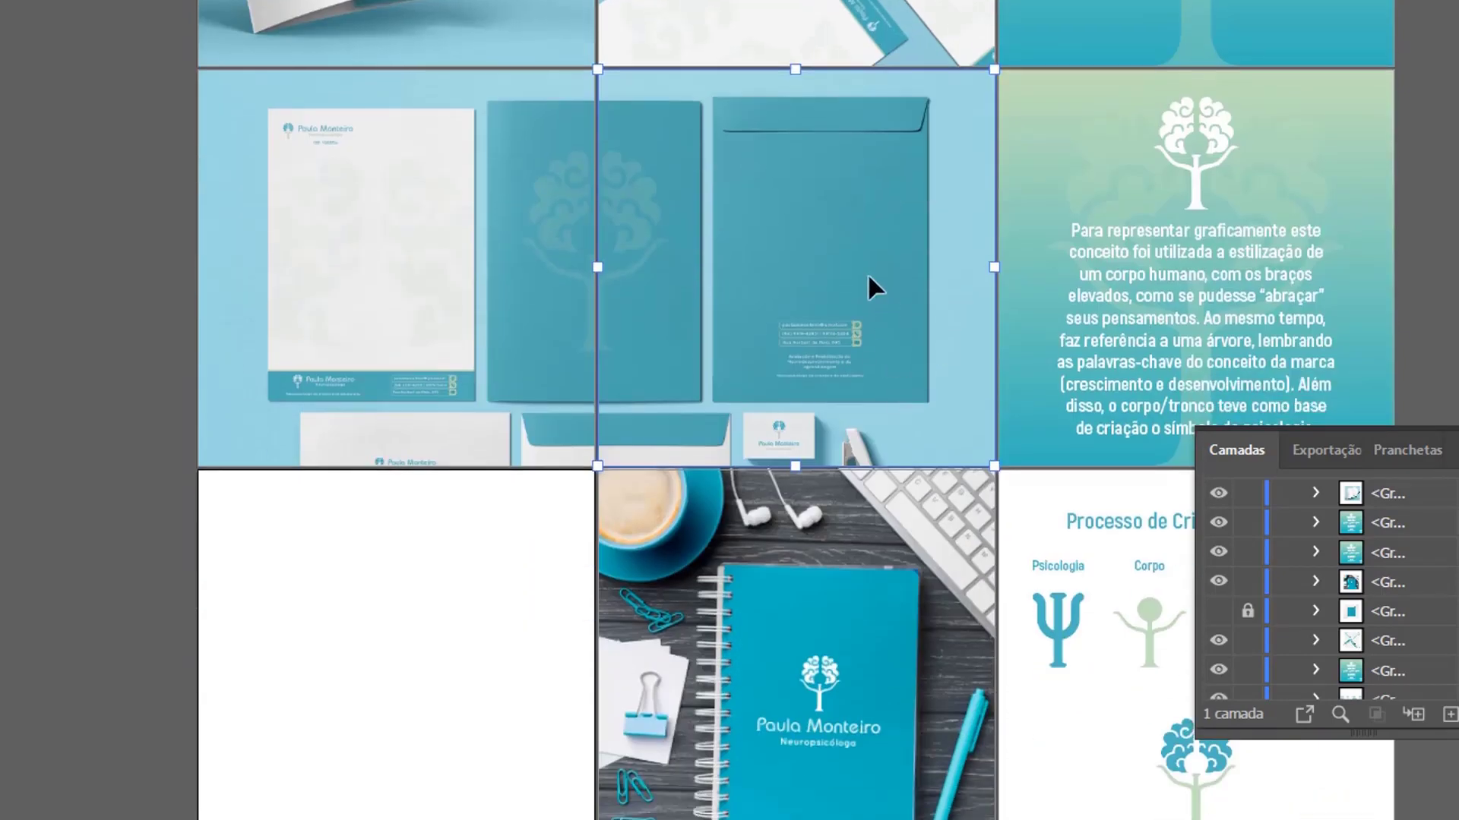
{"action": "left_click_drag", "start_coordinate": [870, 281], "coordinate": [466, 676]}
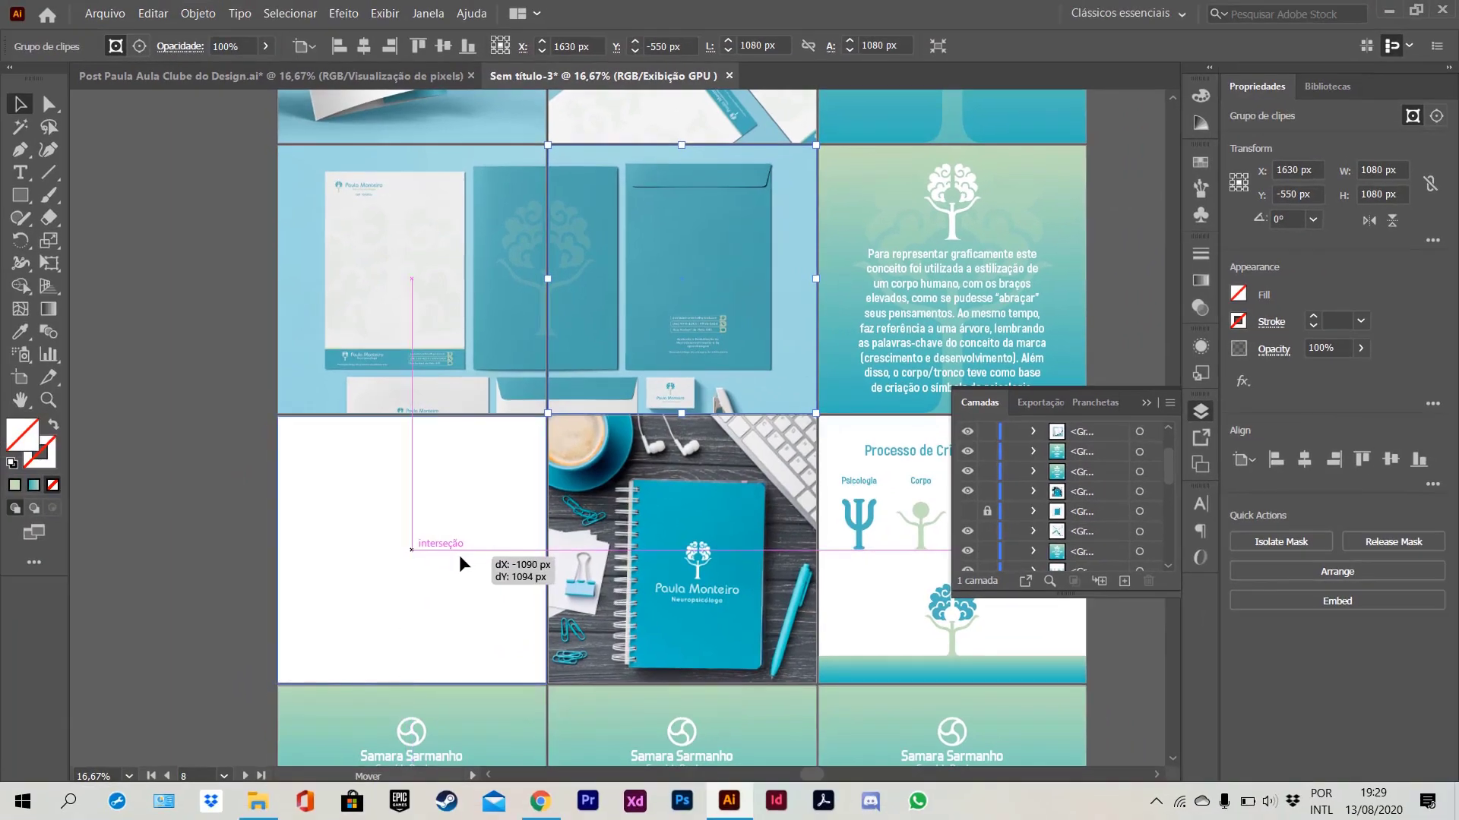
{"action": "left_click_drag", "start_coordinate": [459, 556], "coordinate": [459, 556]}
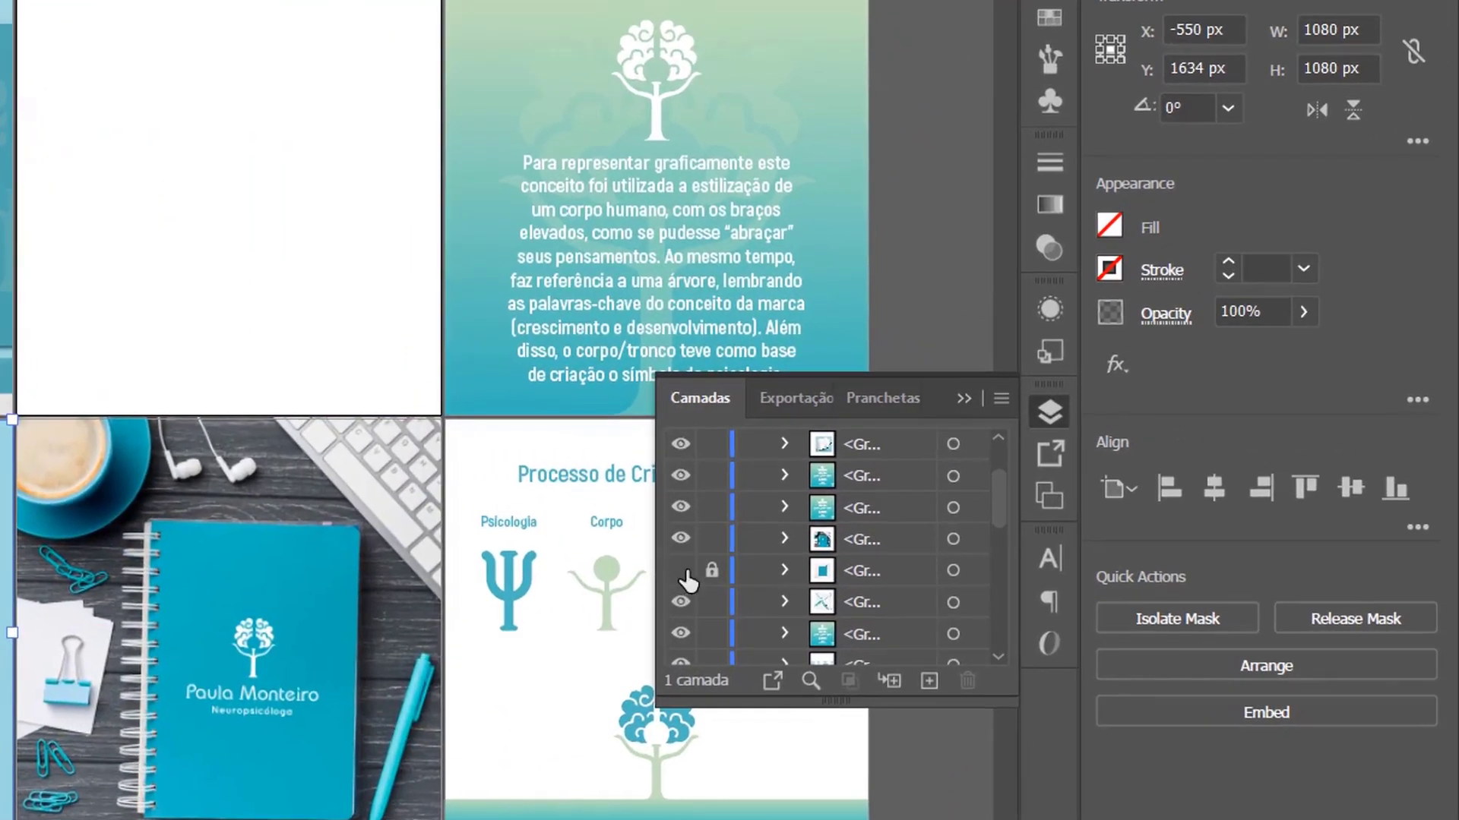
- Show and unlock the envelope mockup group on the middle column's third-row artboard, and clear the selection
{"action": "left_click", "coordinate": [681, 572]}
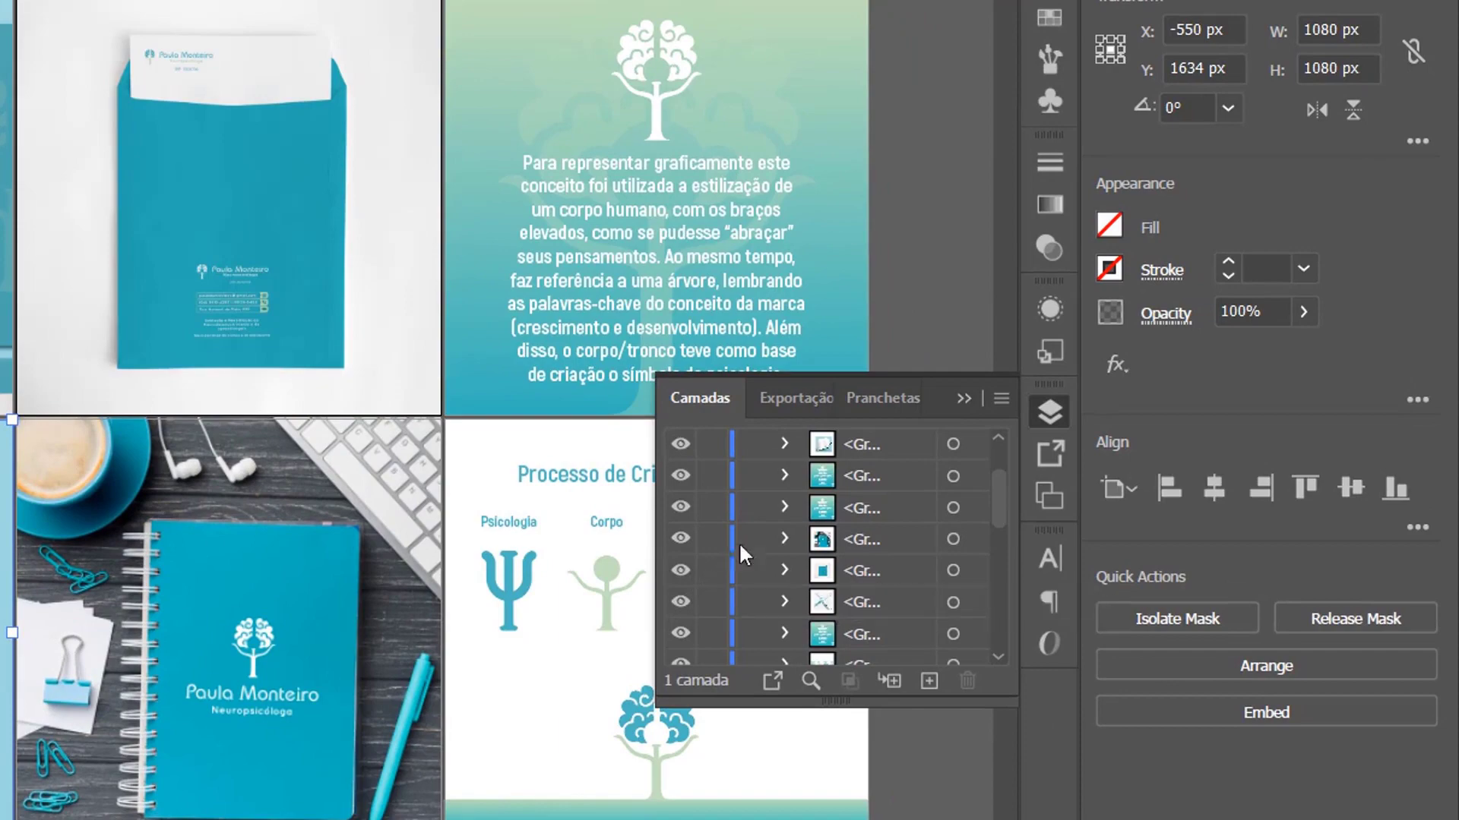
{"action": "scroll", "coordinate": [962, 395], "scroll_direction": "up", "scroll_amount": 2}
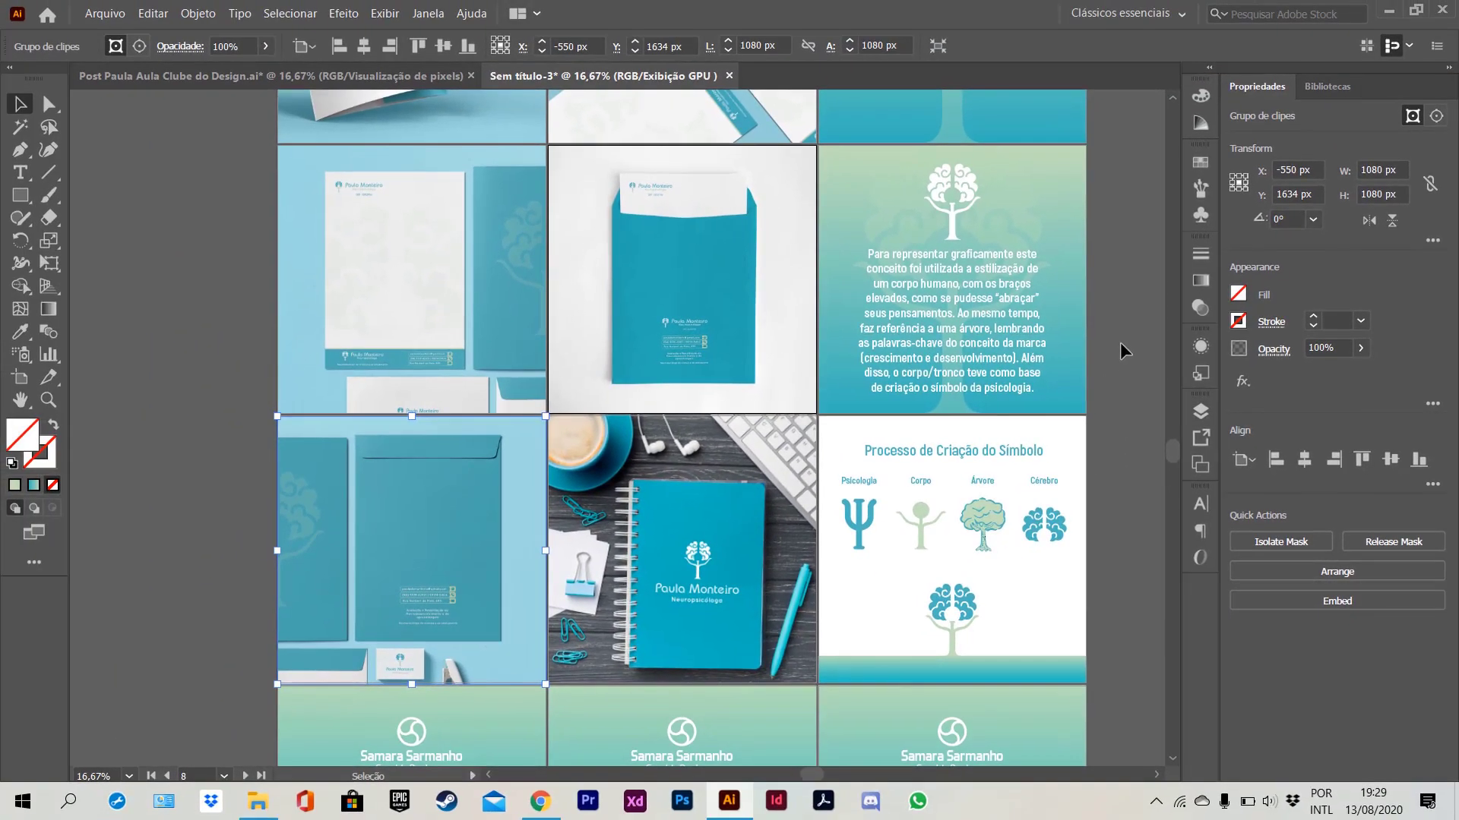
{"action": "left_click", "coordinate": [943, 318]}
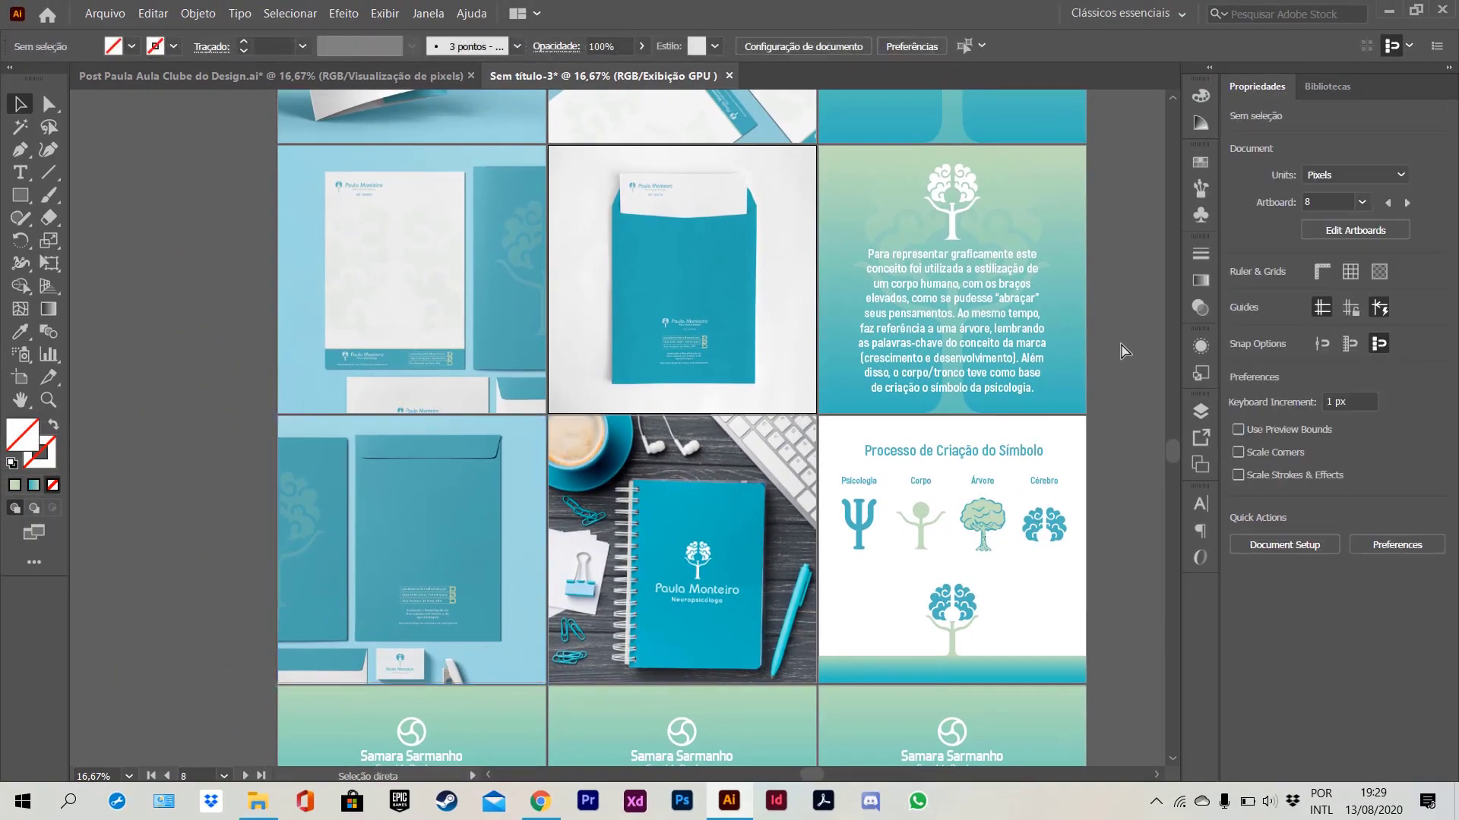
- Delete the contact posts from the left and middle artboards of the bottom row, keeping only the right one
{"action": "key", "text": "ctrl+minus"}
{"action": "key", "text": "ctrl+minus"}
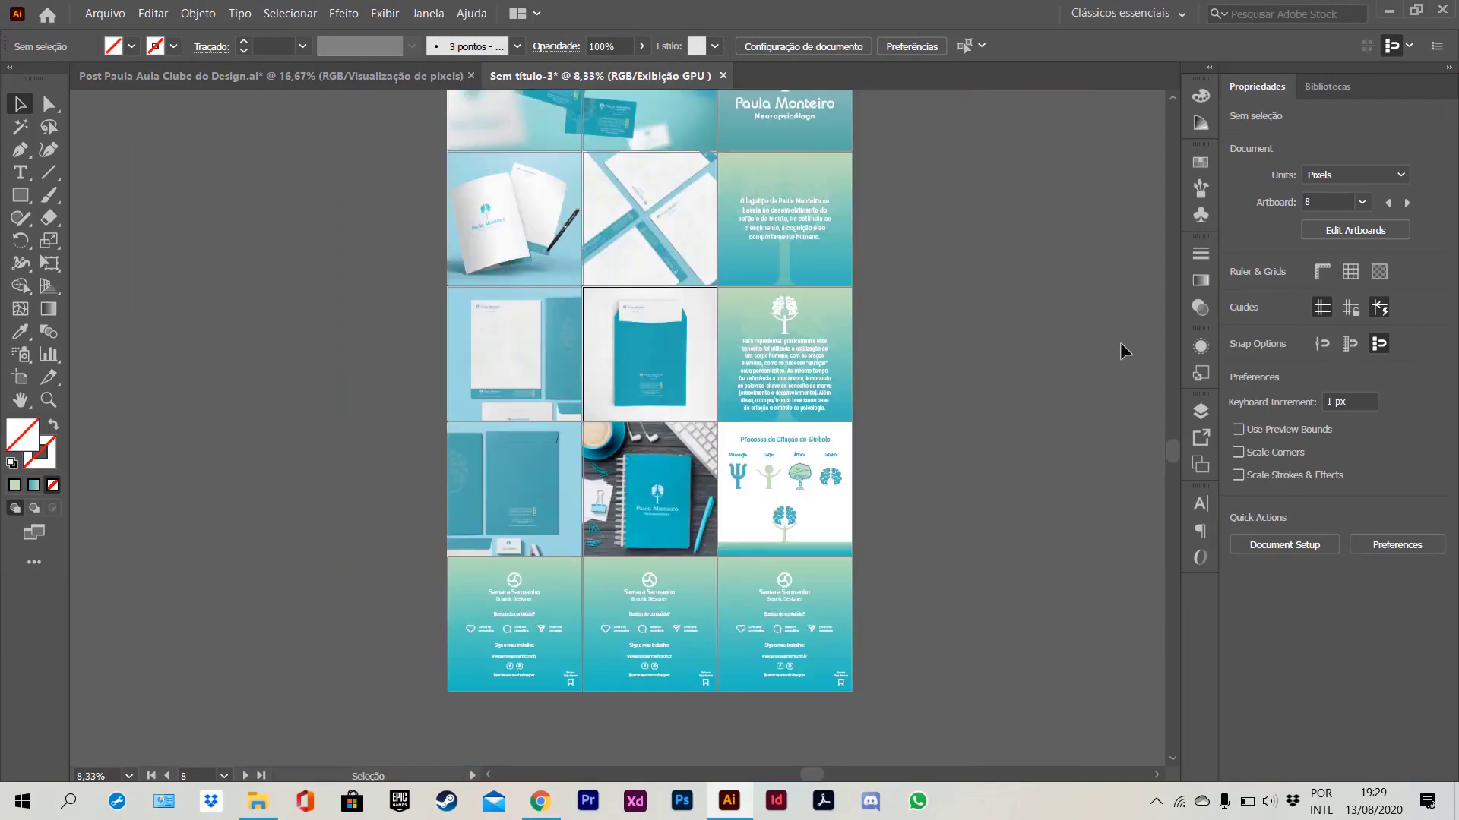
{"action": "scroll", "coordinate": [729, 509], "scroll_direction": "up", "scroll_amount": 3}
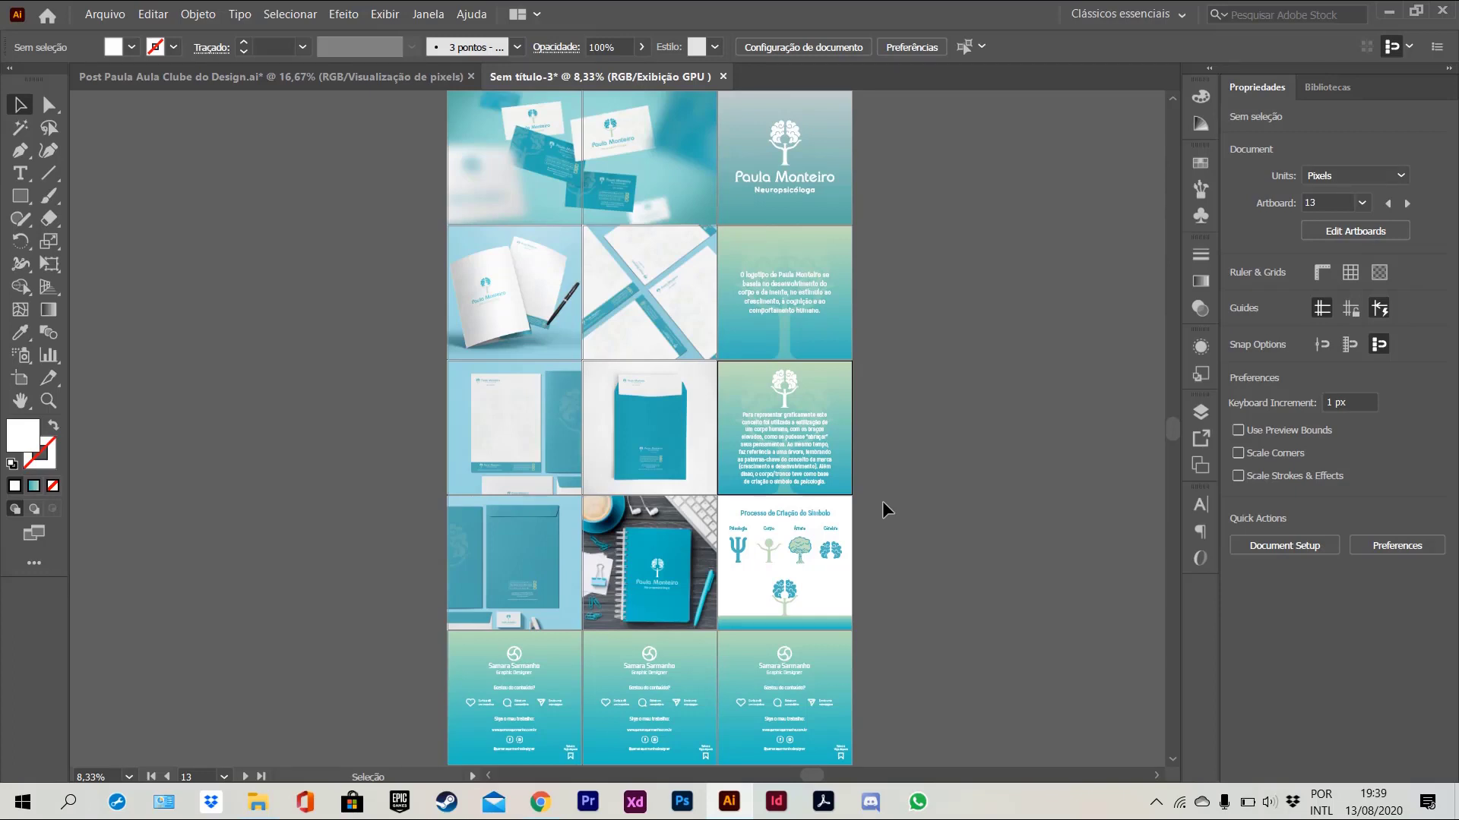
{"action": "left_click_drag", "start_coordinate": [951, 653], "coordinate": [433, 747]}
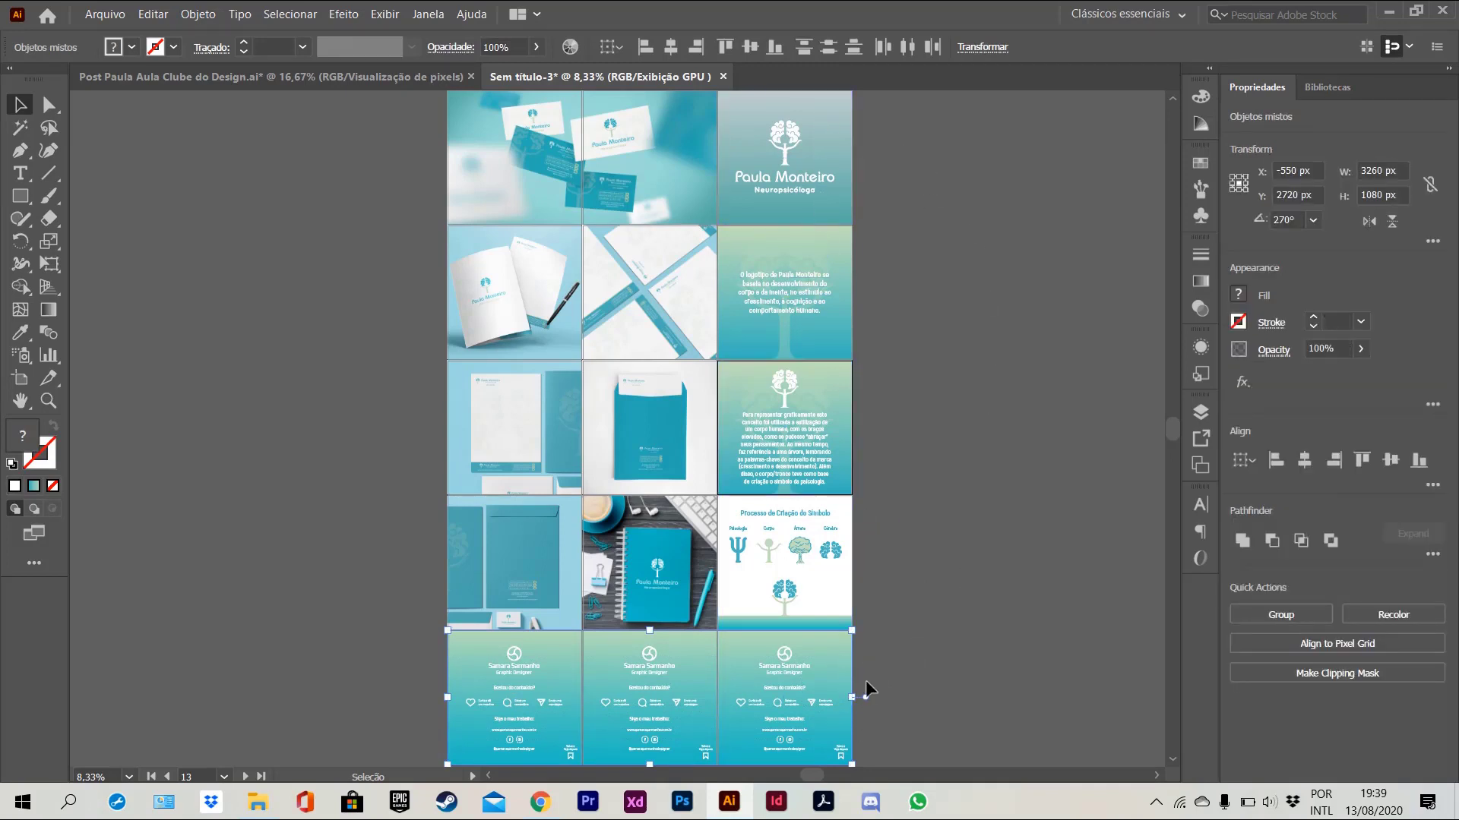
{"action": "left_click_drag", "start_coordinate": [651, 703], "coordinate": [510, 684]}
{"action": "left_click_drag", "start_coordinate": [901, 647], "coordinate": [754, 760]}
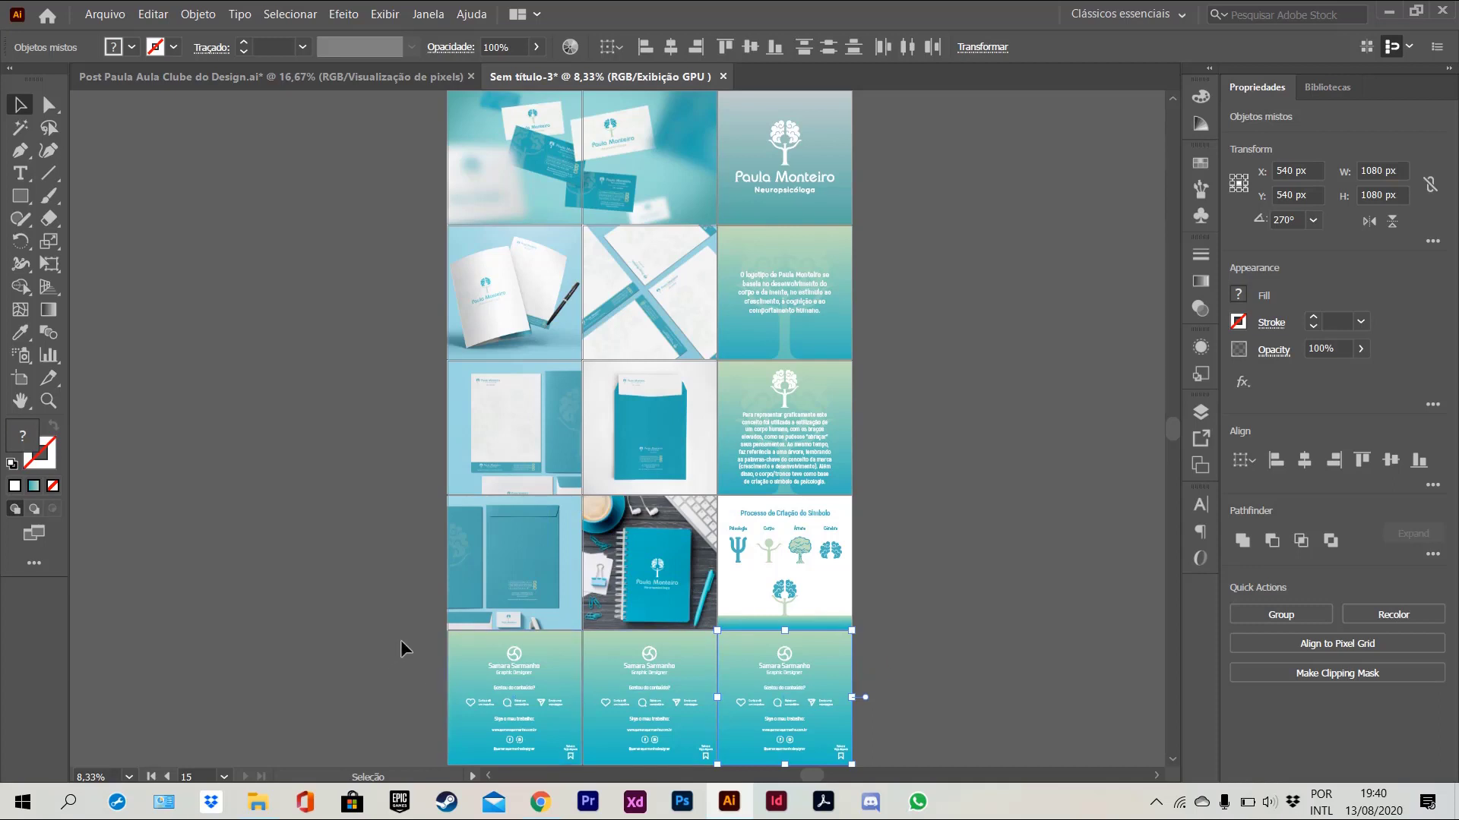
{"action": "left_click_drag", "start_coordinate": [401, 642], "coordinate": [712, 763]}
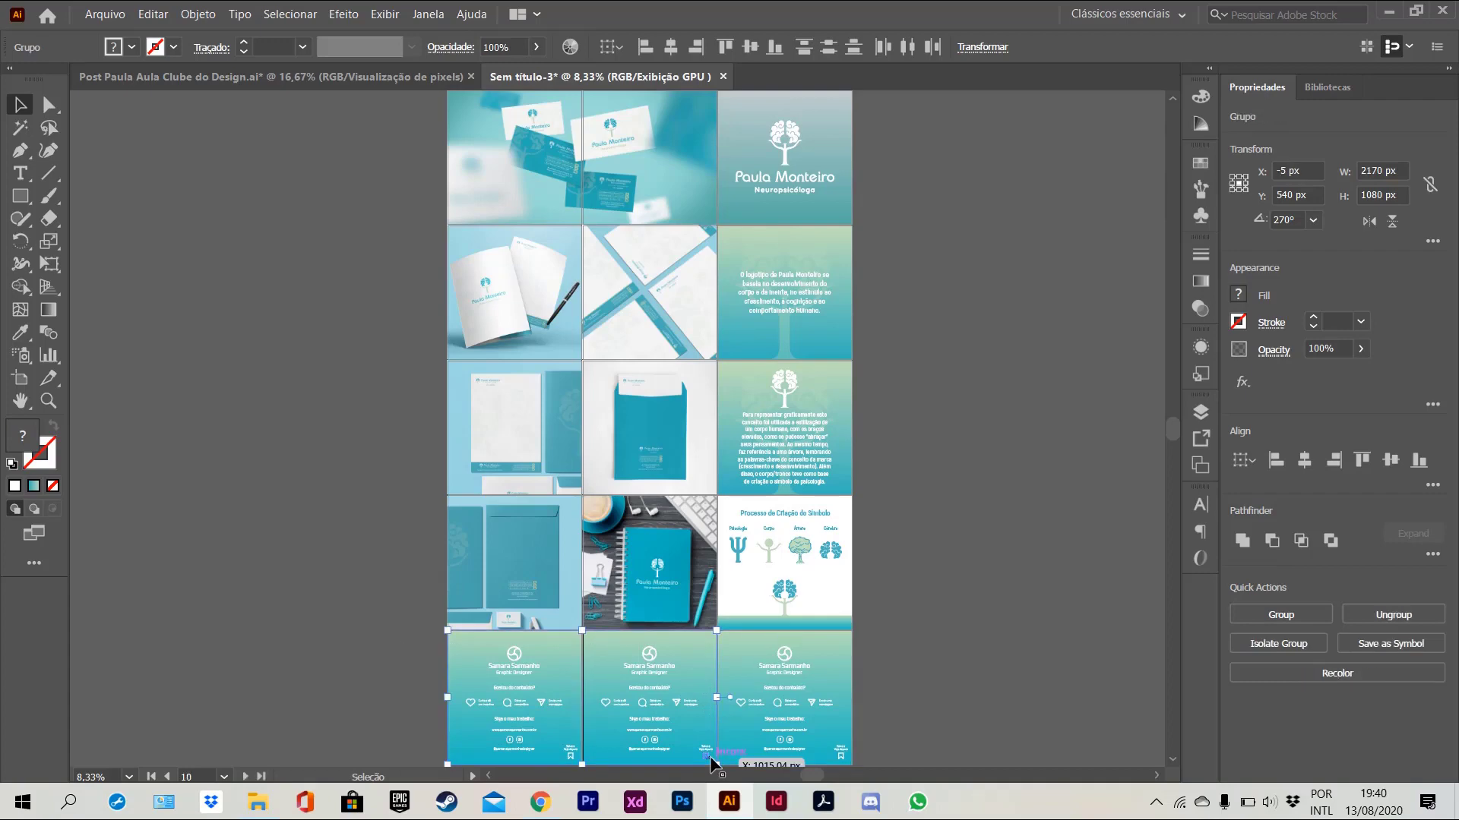
{"action": "key", "text": "Delete"}
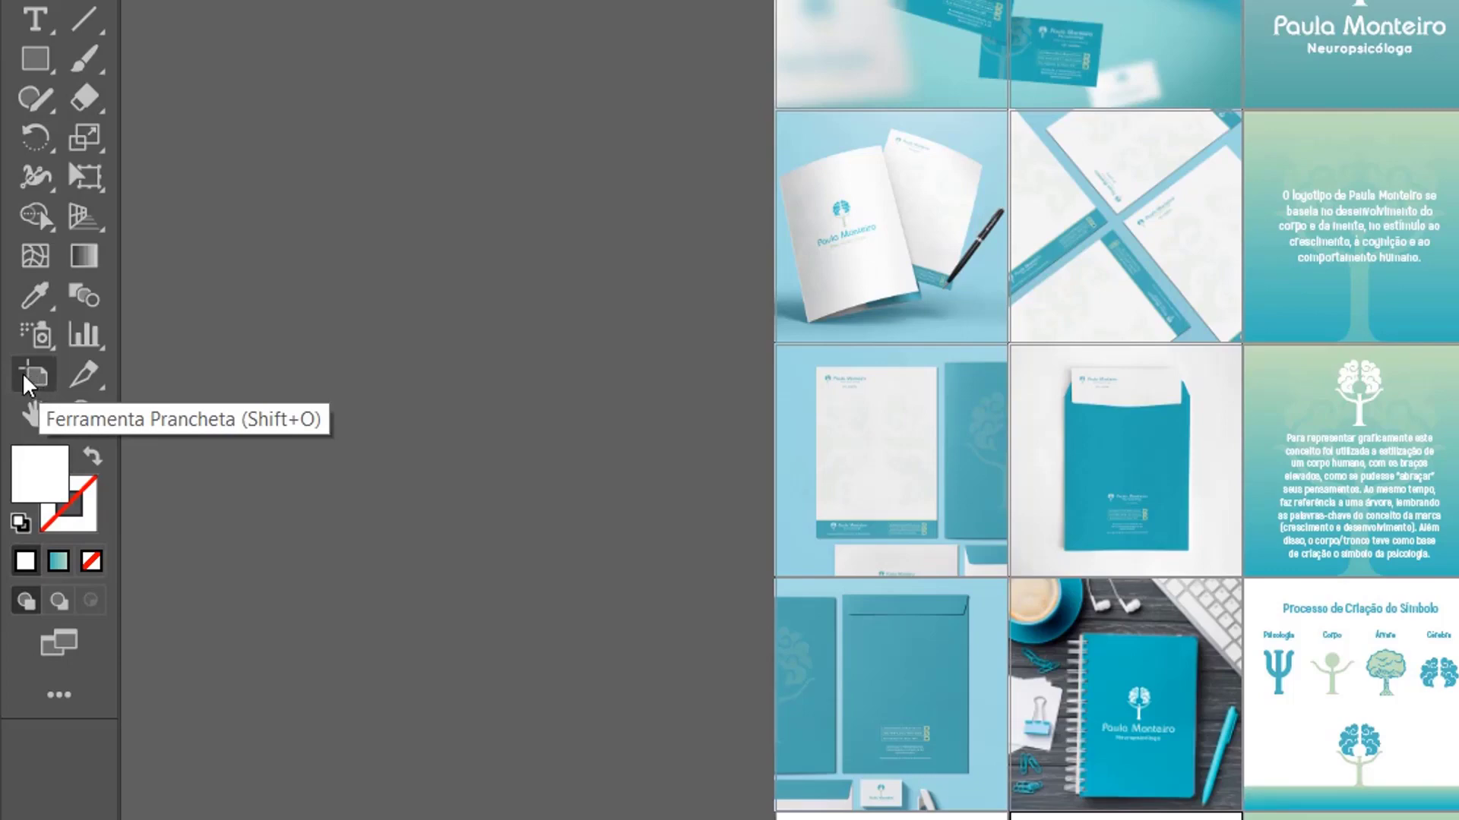
- Delete the two empty artboards Prancheta 5 and Prancheta 10 in the bottom row and leave artboard editing
{"action": "left_click", "coordinate": [31, 376]}
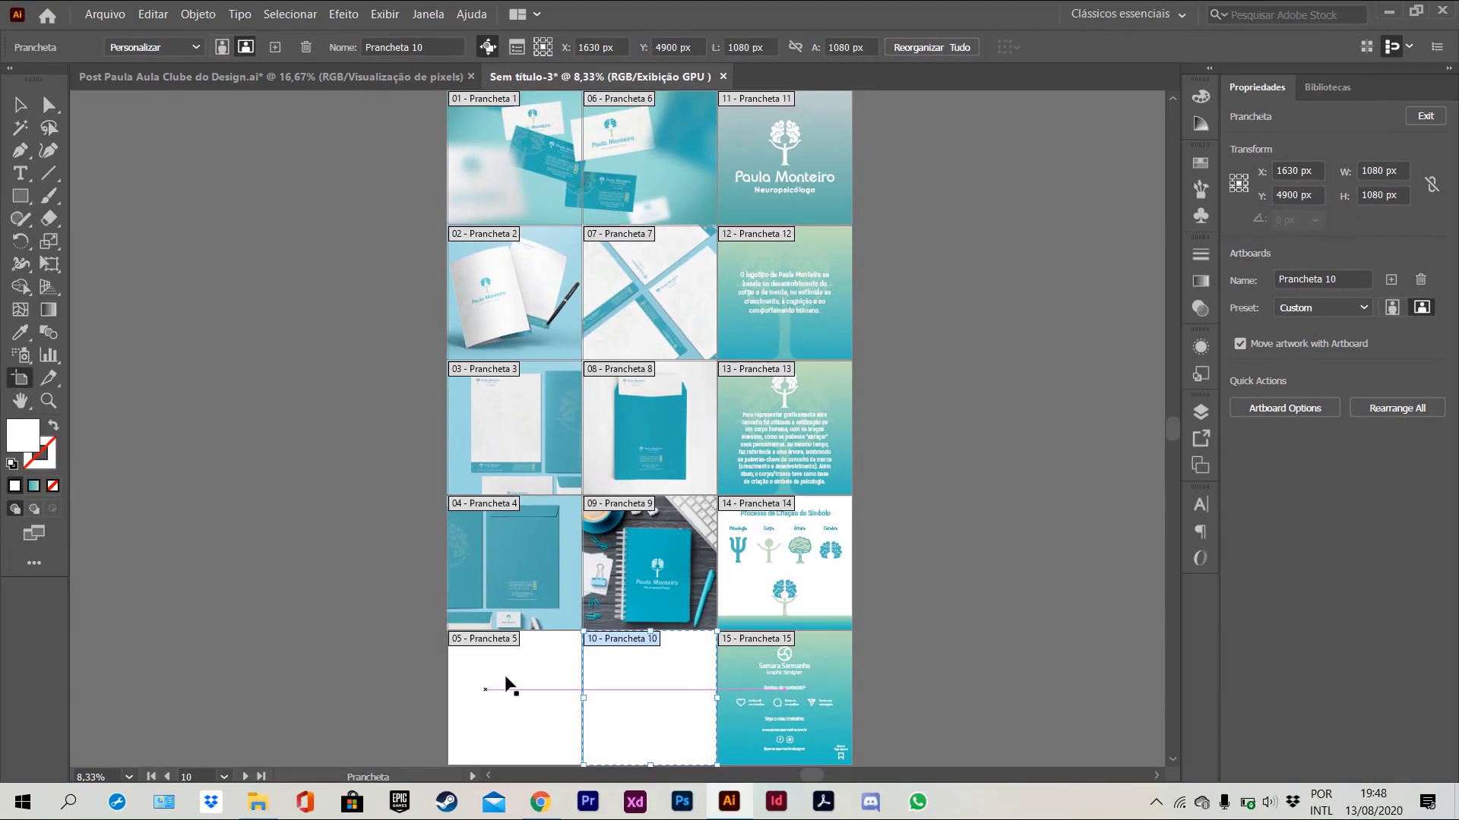
{"action": "left_click", "coordinate": [507, 680]}
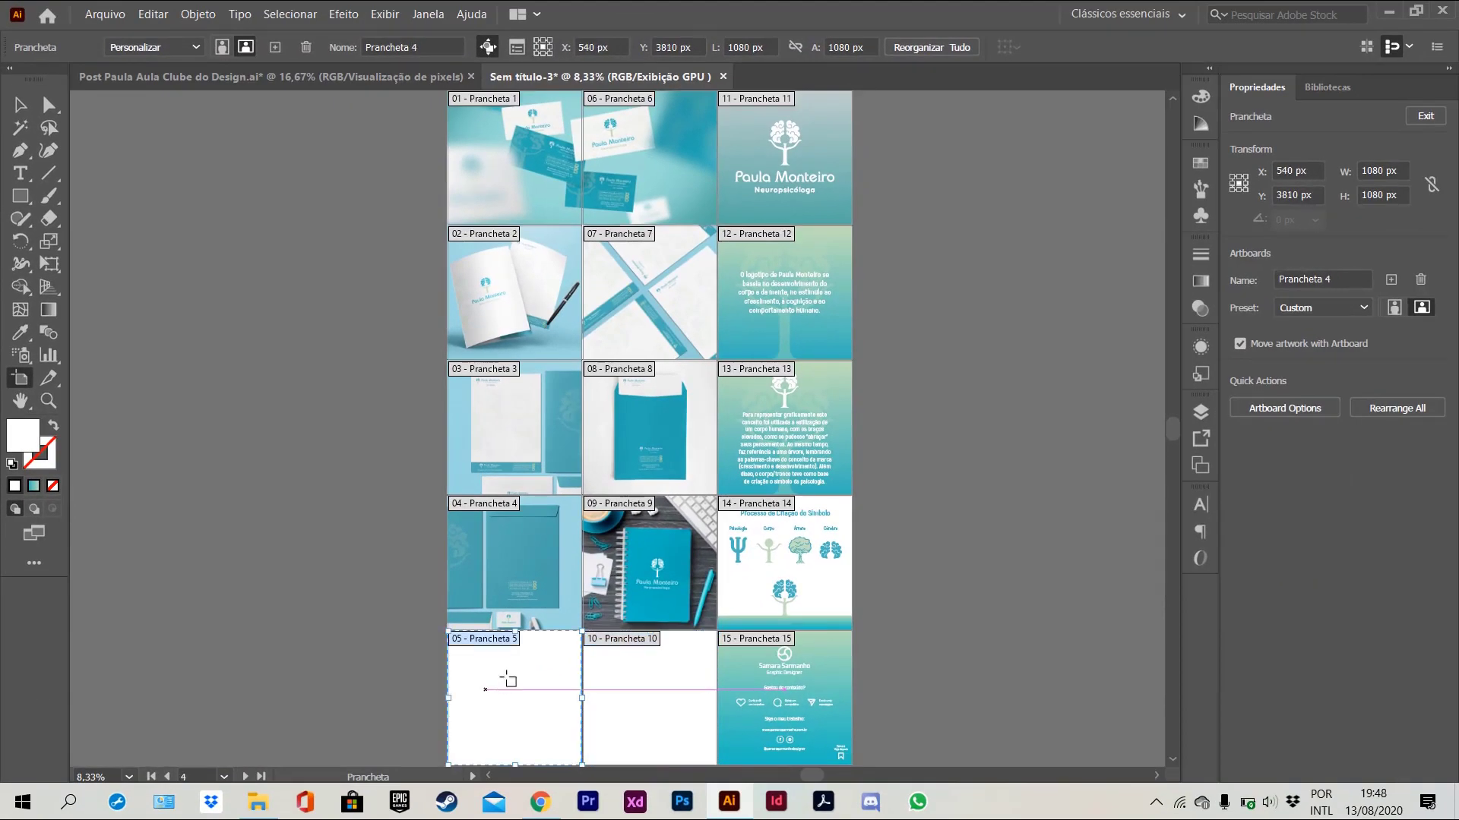
{"action": "key", "text": "Delete"}
{"action": "left_click", "coordinate": [631, 683]}
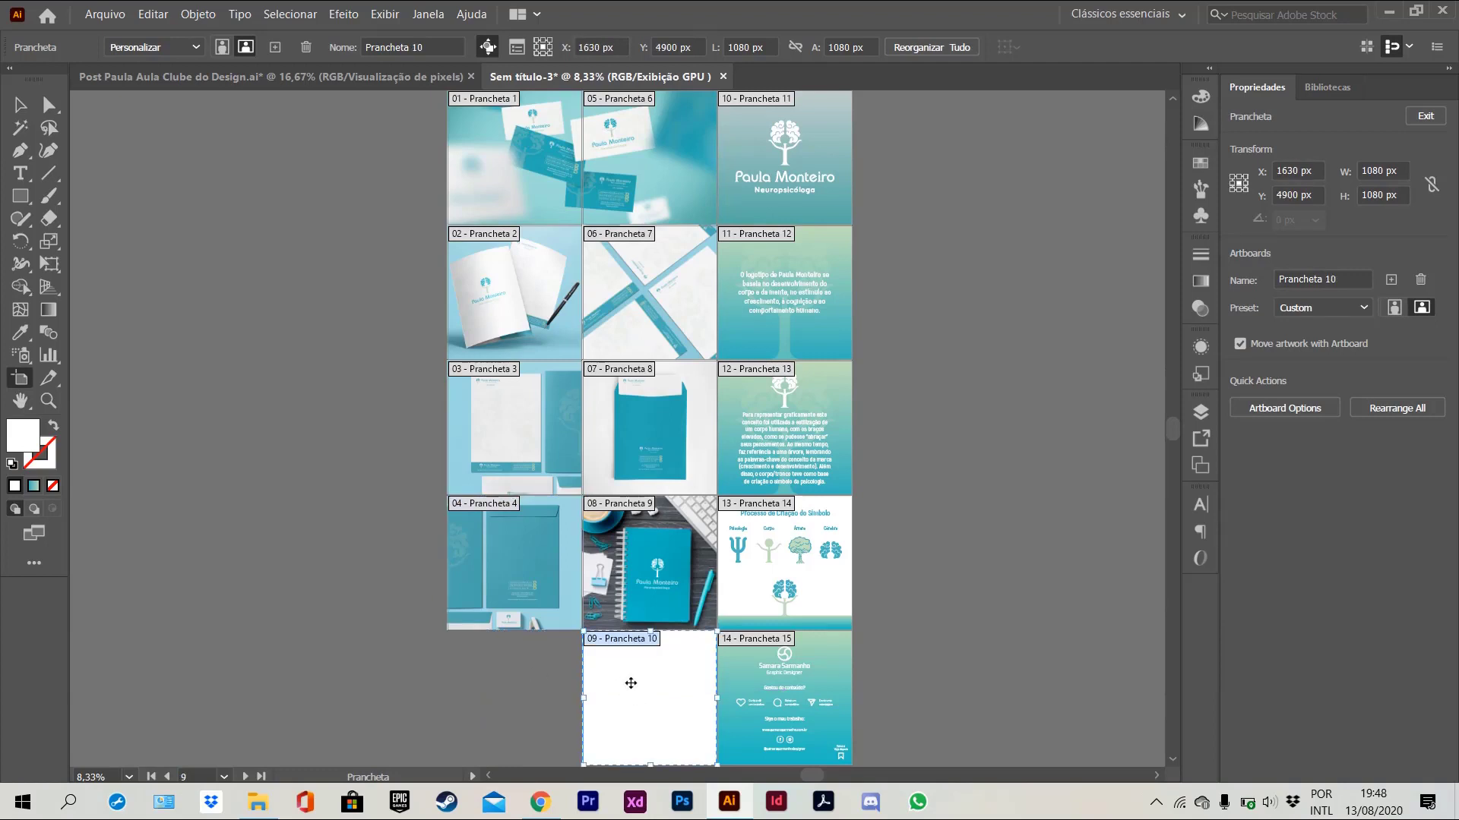
{"action": "key", "text": "Delete"}
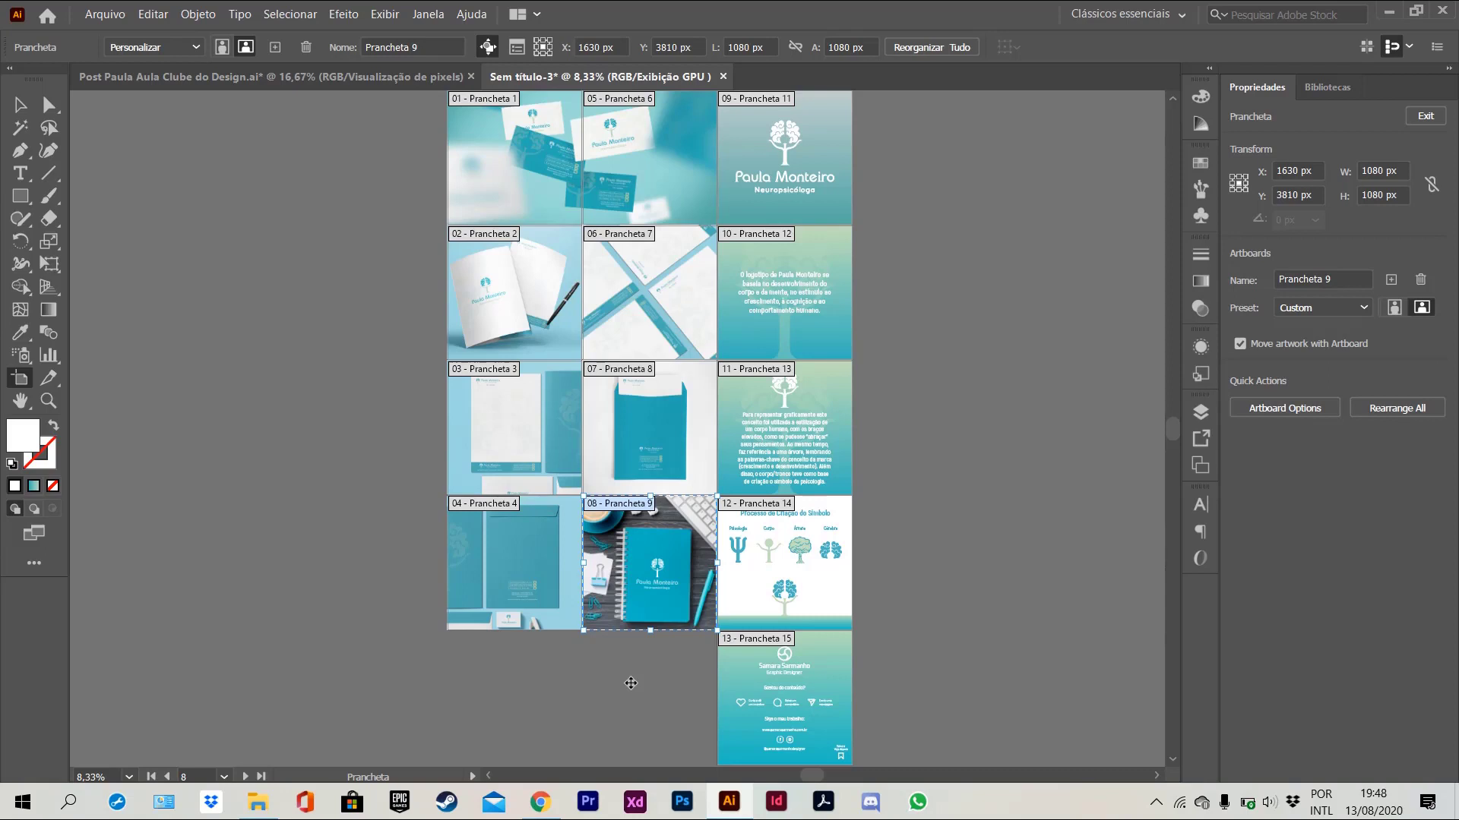
{"action": "key", "text": "Escape"}
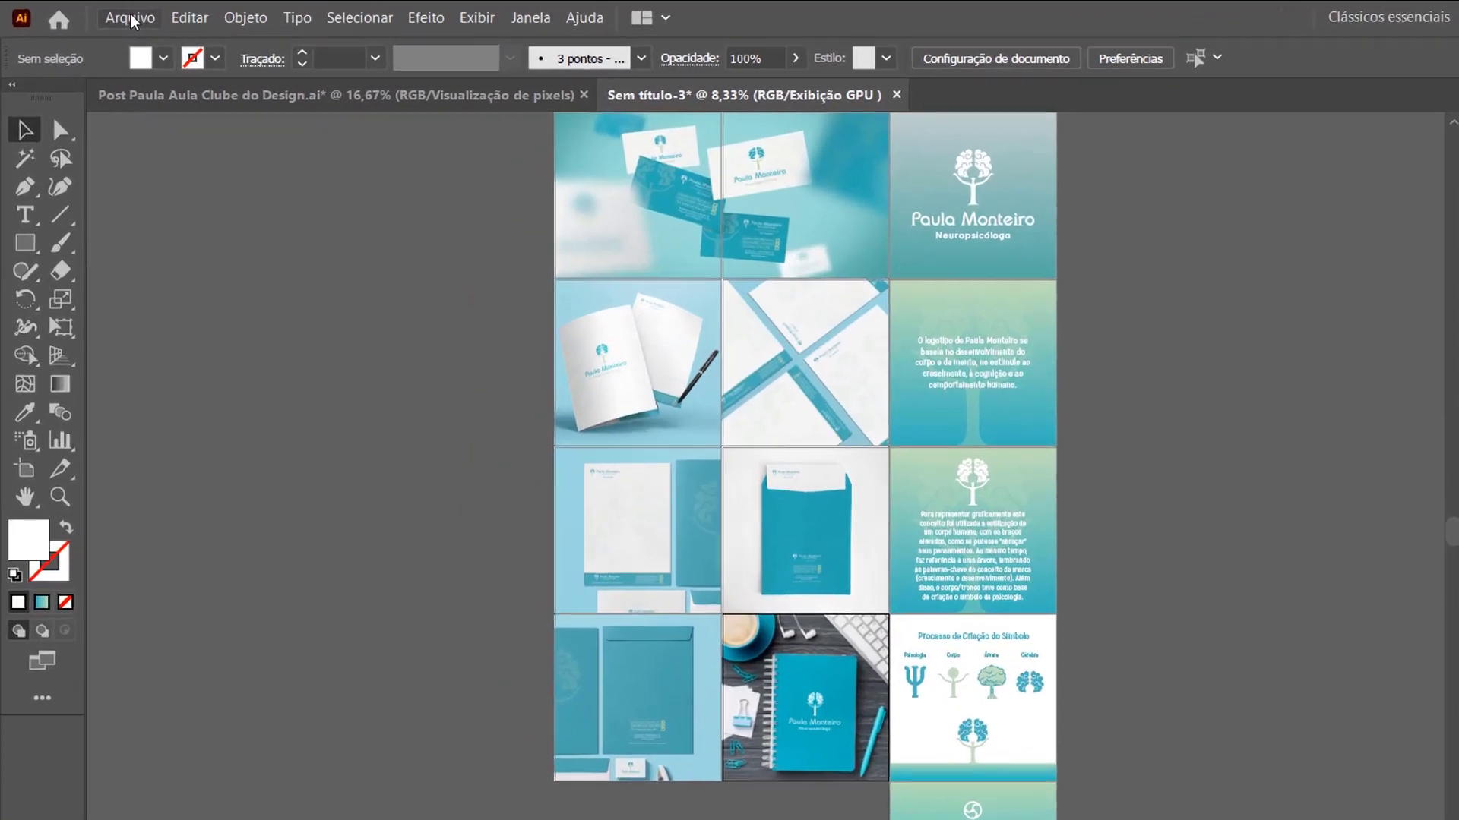
- Export all artboards as separate PNG files named postinstagram in the Aula Projetos no Instagram folder at 72 ppi with a white background
{"action": "left_click", "coordinate": [105, 13]}
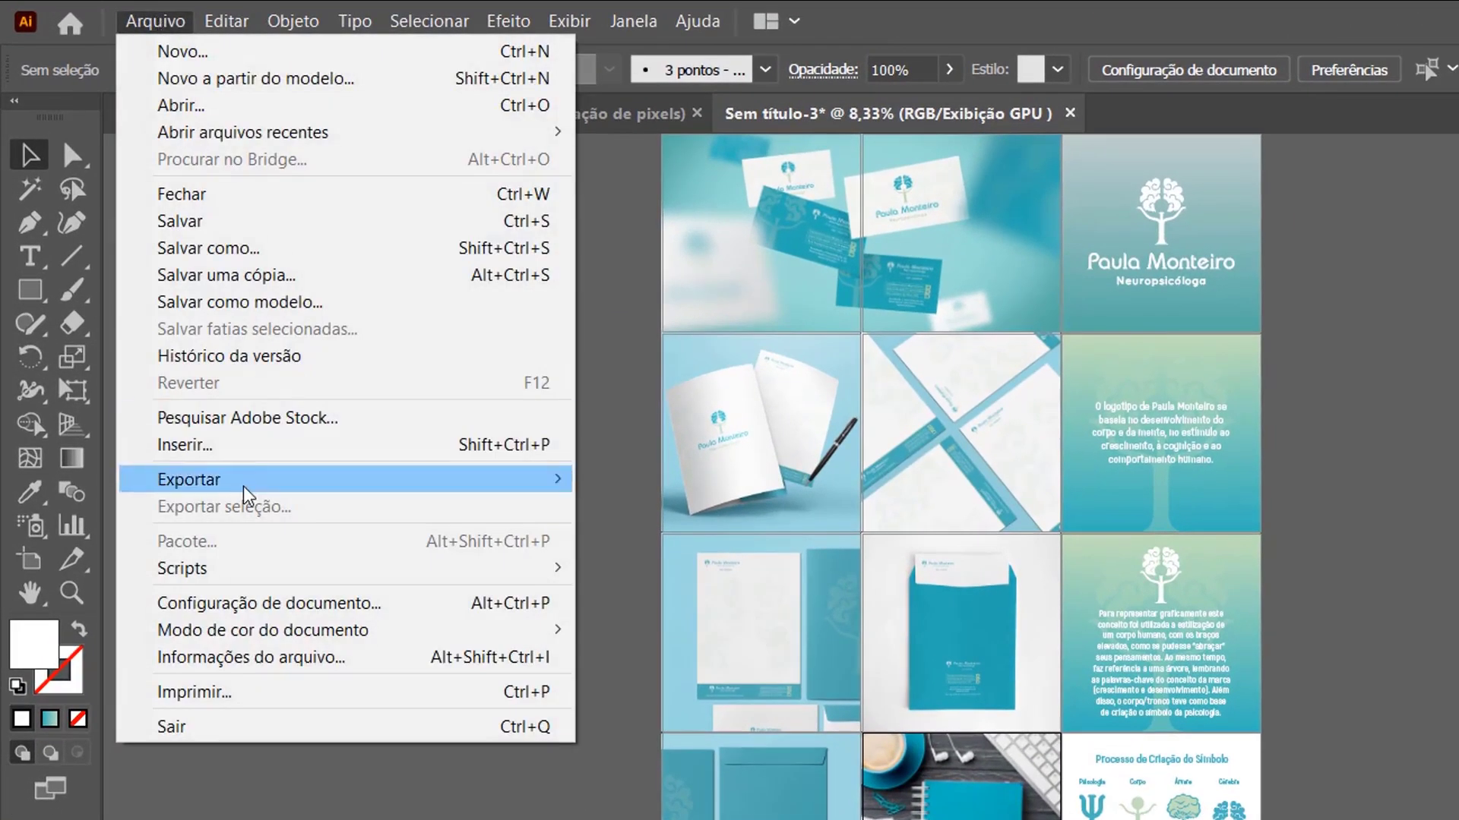
{"action": "mouse_move", "coordinate": [247, 498]}
{"action": "left_click", "coordinate": [648, 509]}
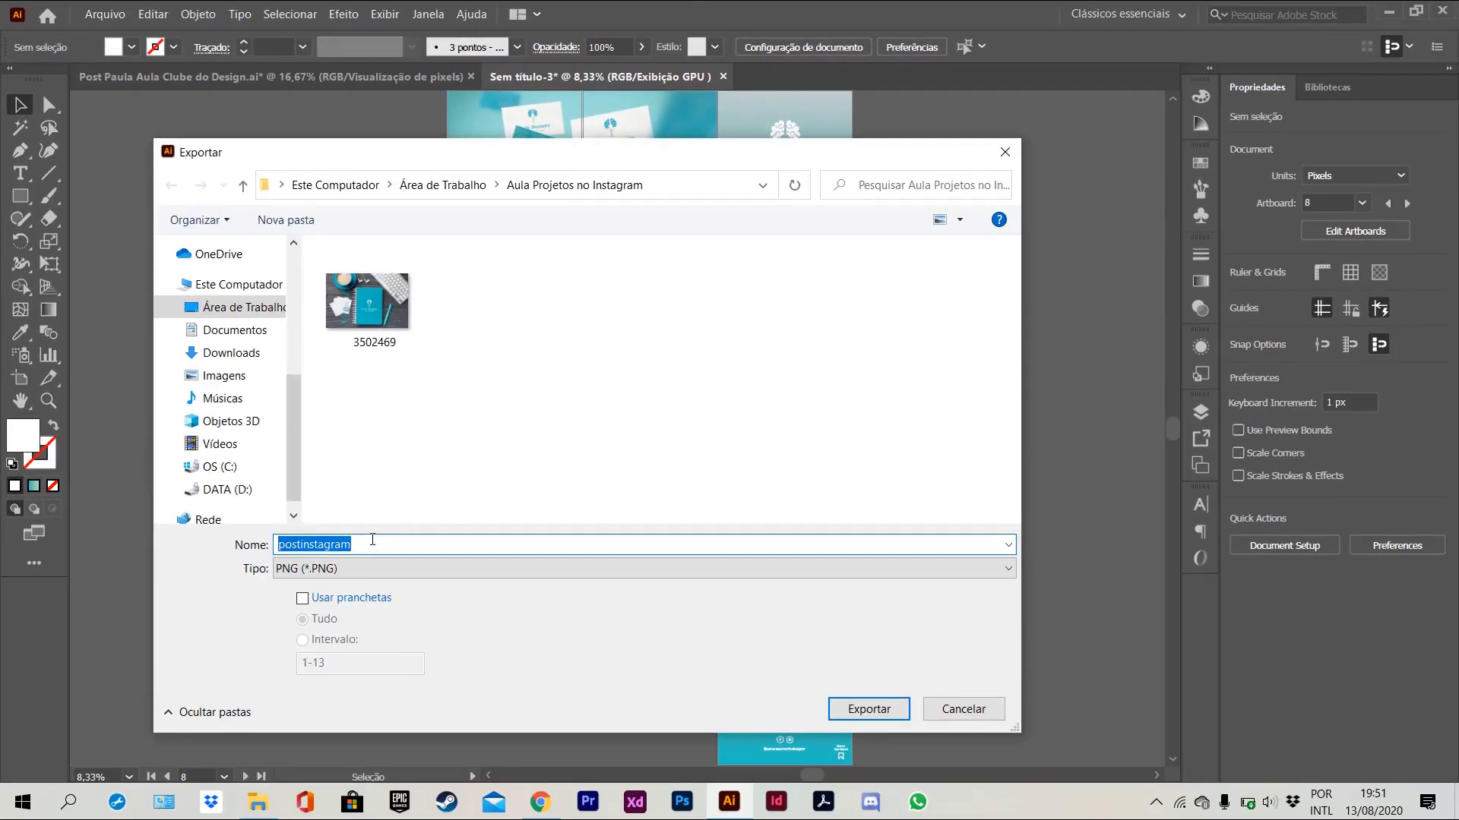
{"action": "left_click", "coordinate": [303, 599]}
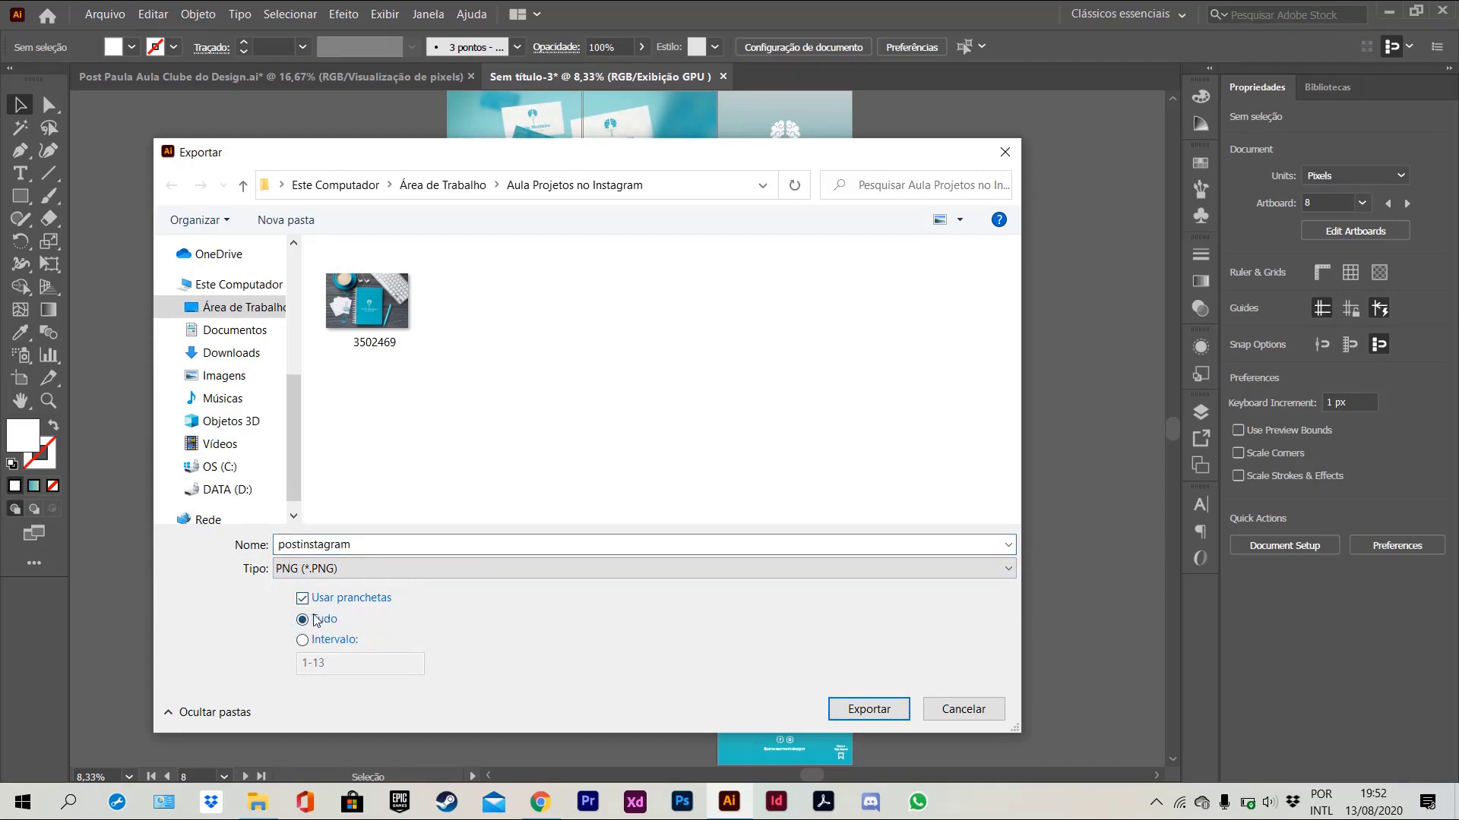
{"action": "left_click", "coordinate": [868, 710]}
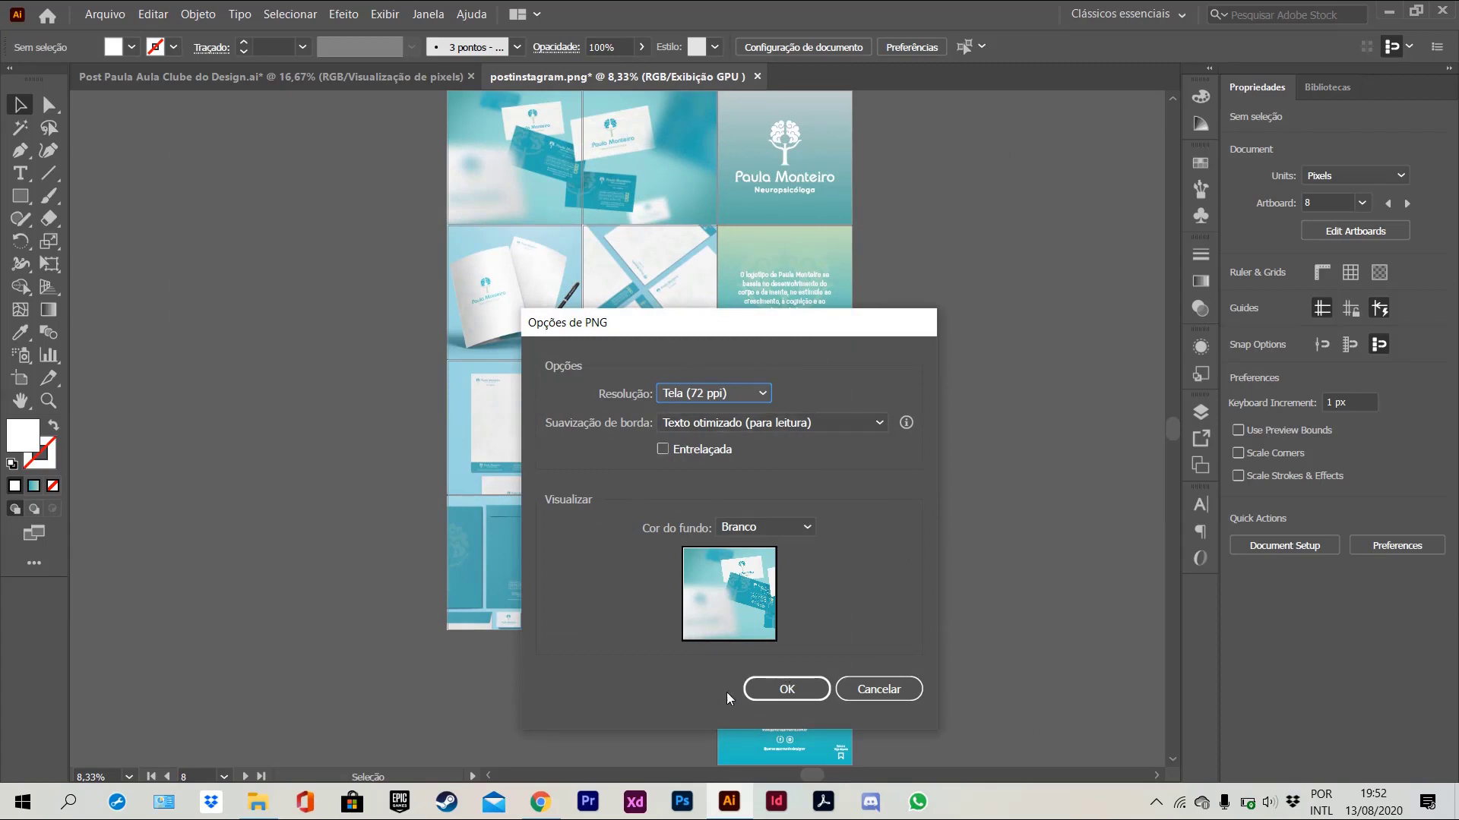
{"action": "left_click", "coordinate": [787, 689]}
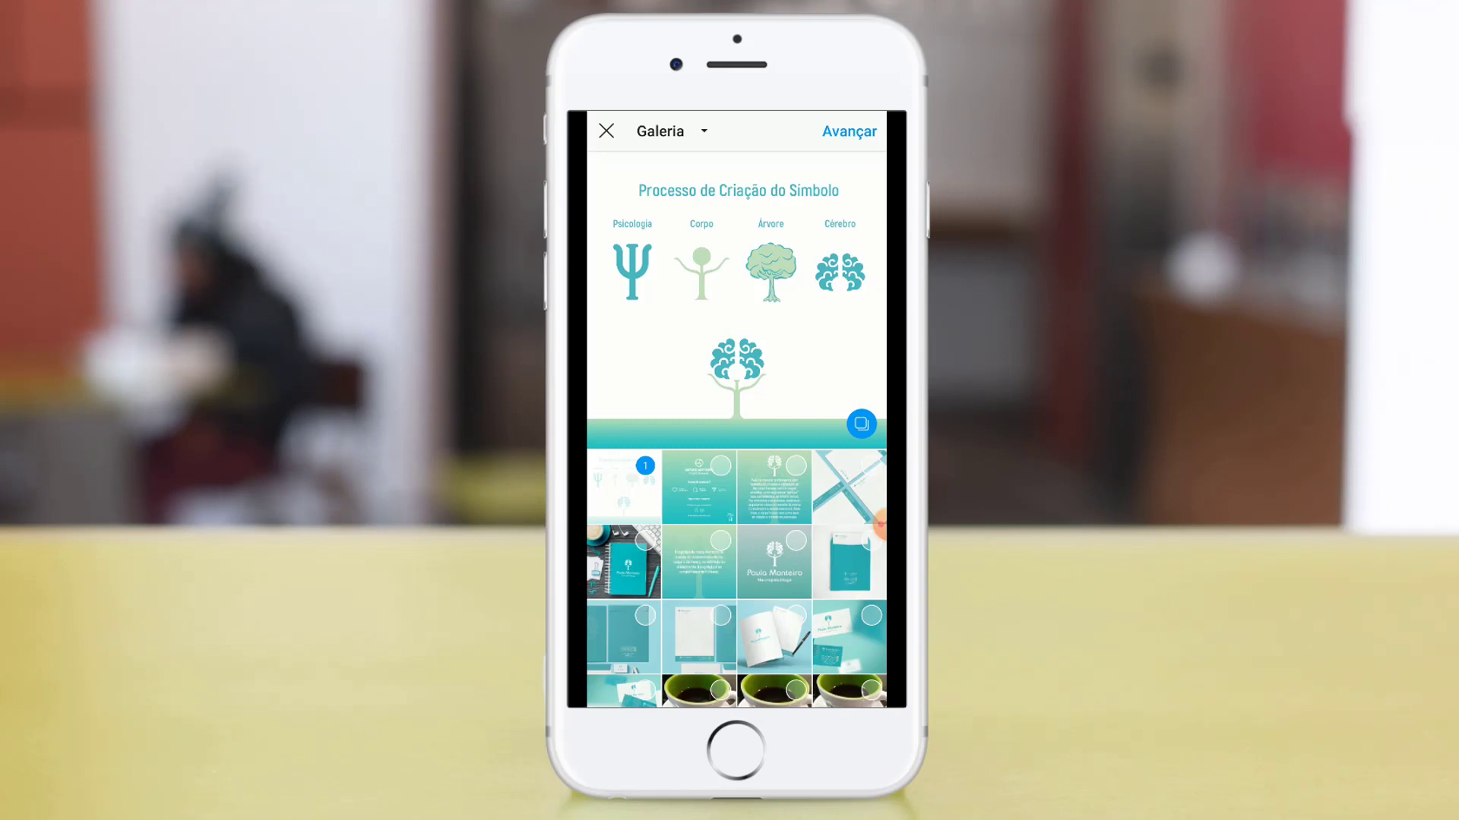
- Switch to Instagram's gallery on the phone, add the logo post to the carousel and deselect the symbol creation process image
{"action": "left_click", "coordinate": [774, 562]}
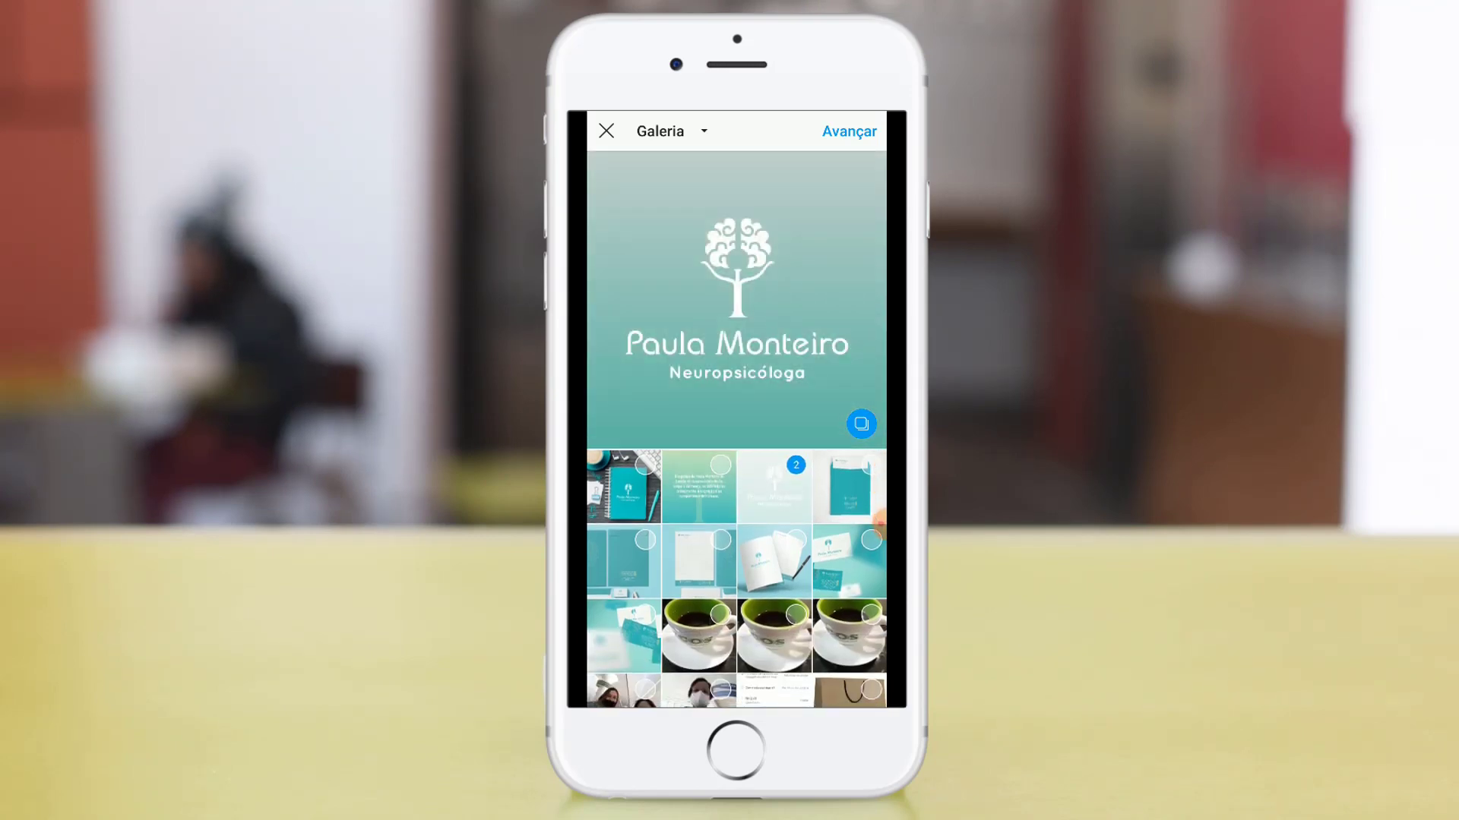
{"action": "left_click", "coordinate": [623, 486]}
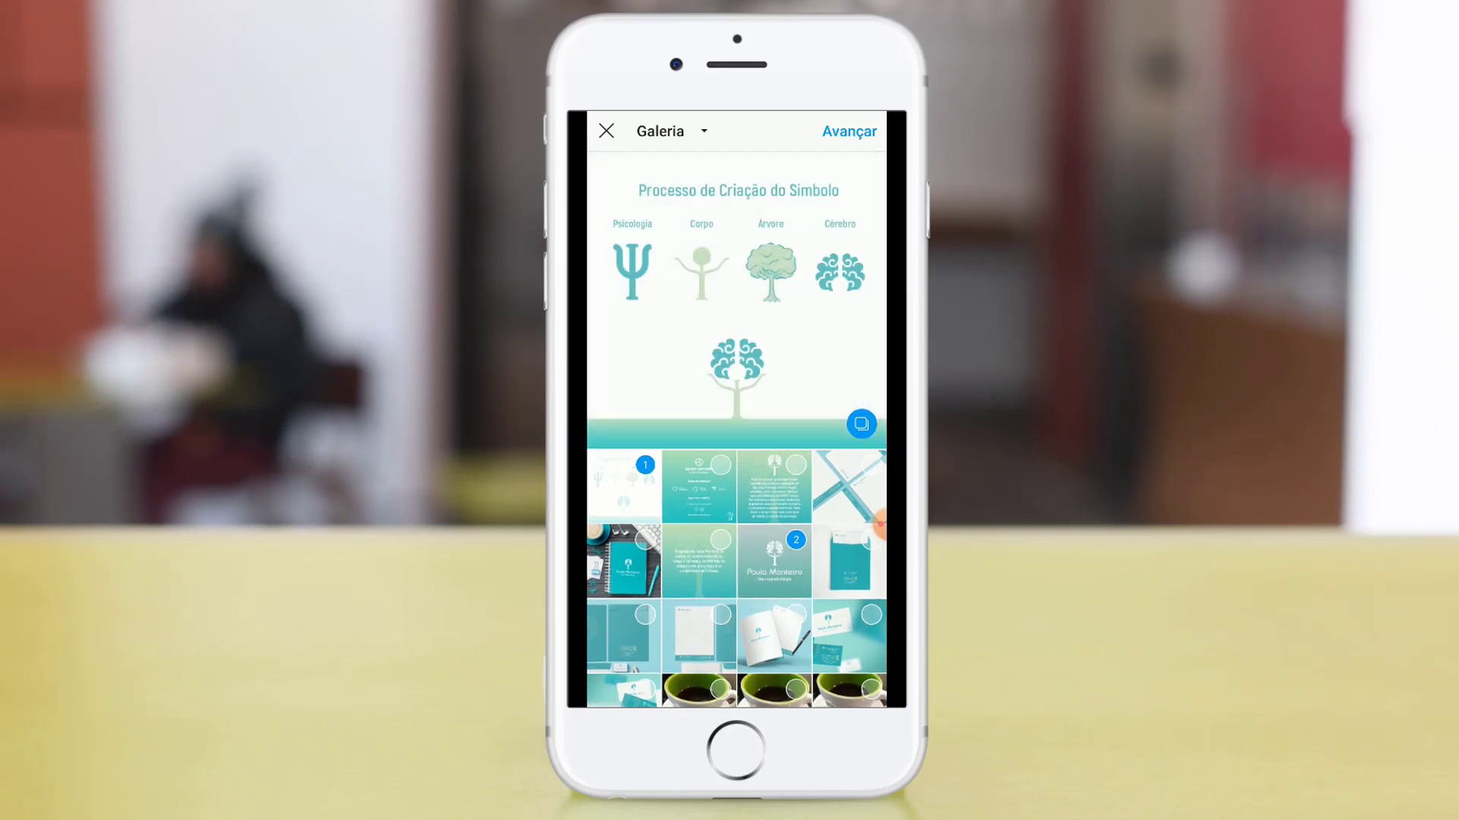
{"action": "left_click", "coordinate": [623, 486]}
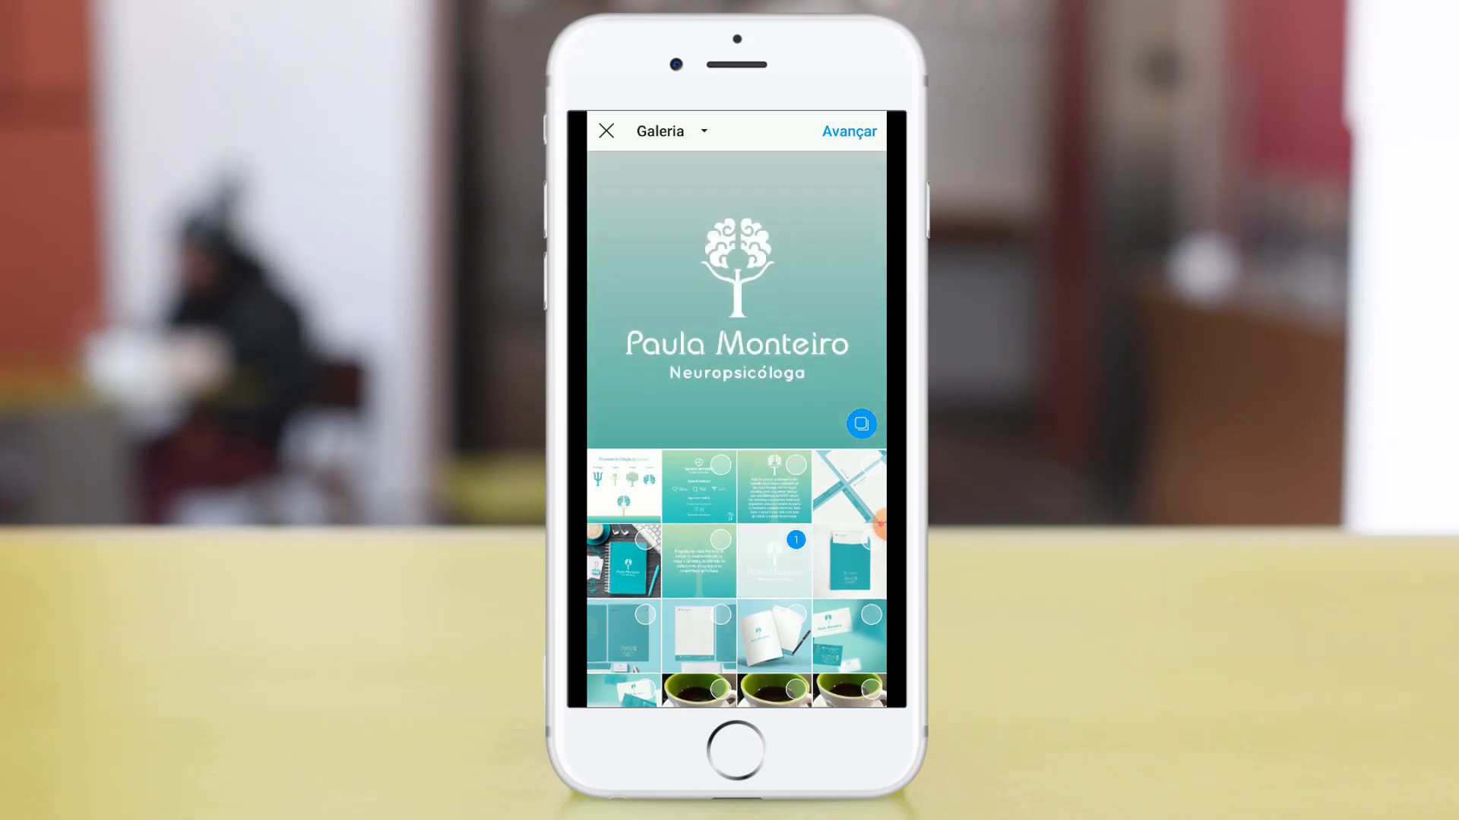
- Add the logo concept text, symbol explanation, creation process and contact posts in that order, and swipe to the carousel's second image on the filter screen
{"action": "left_click", "coordinate": [699, 562]}
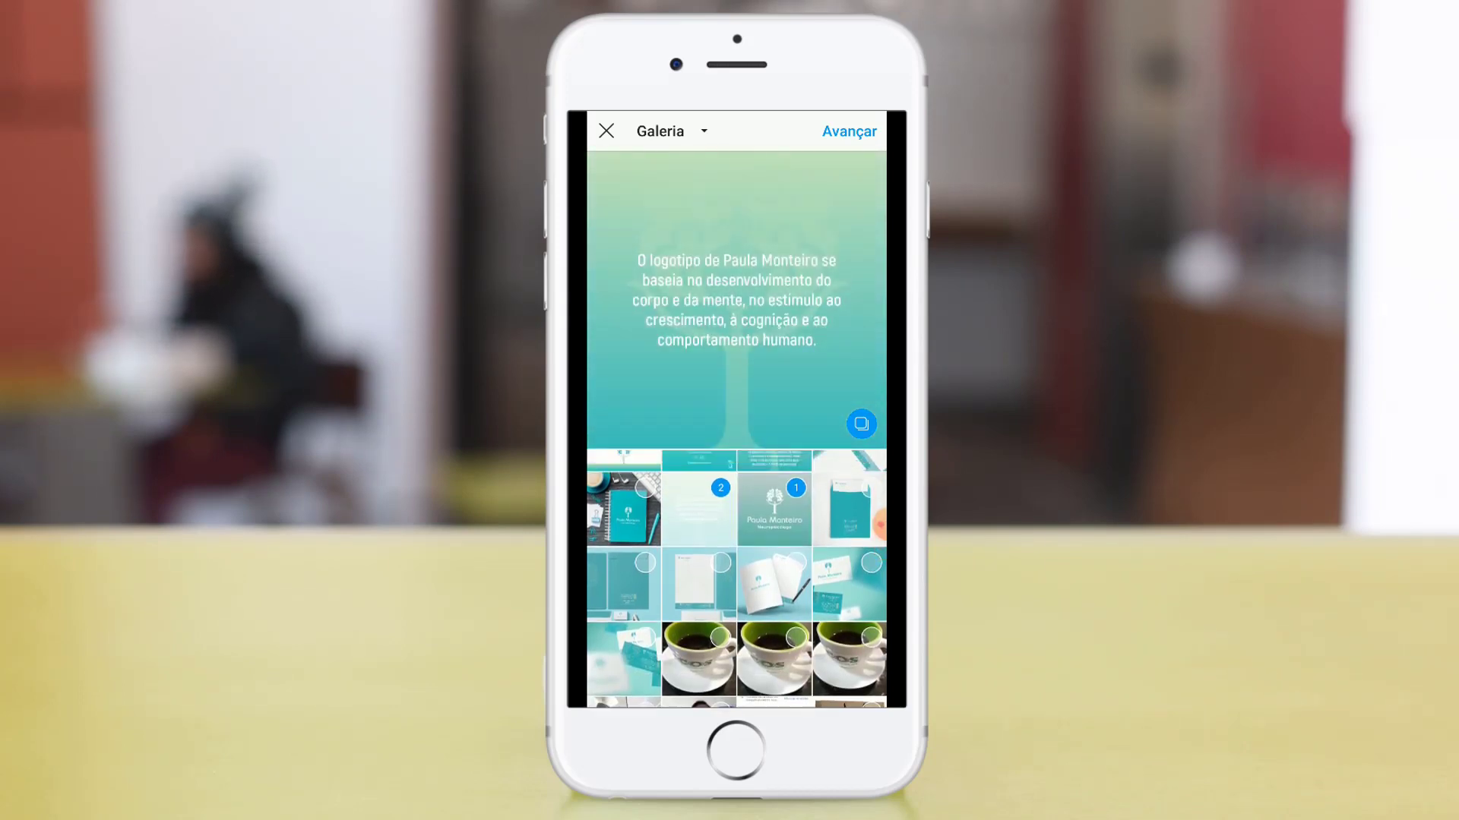
{"action": "left_click", "coordinate": [774, 486]}
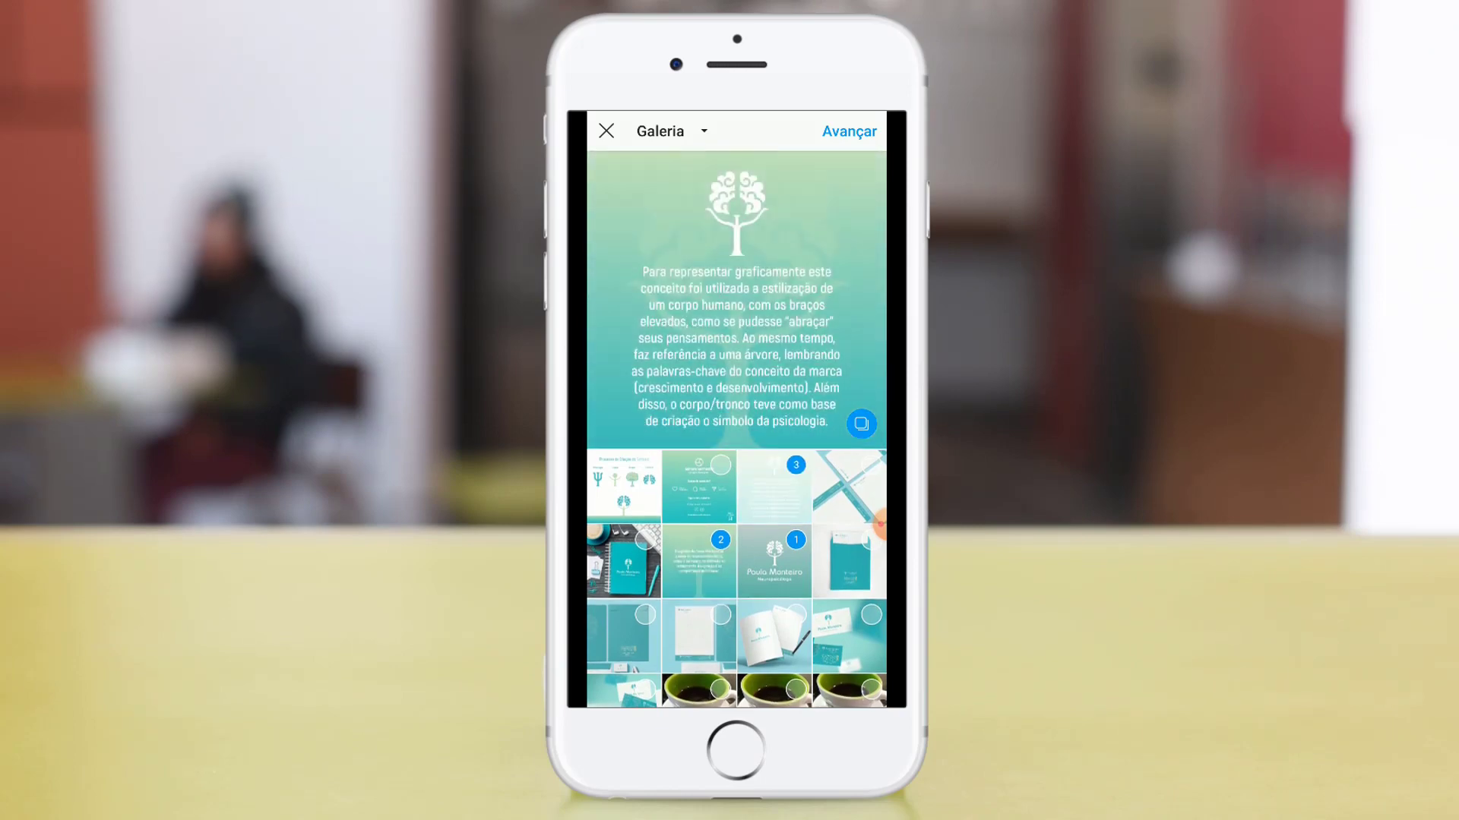
{"action": "left_click", "coordinate": [623, 486]}
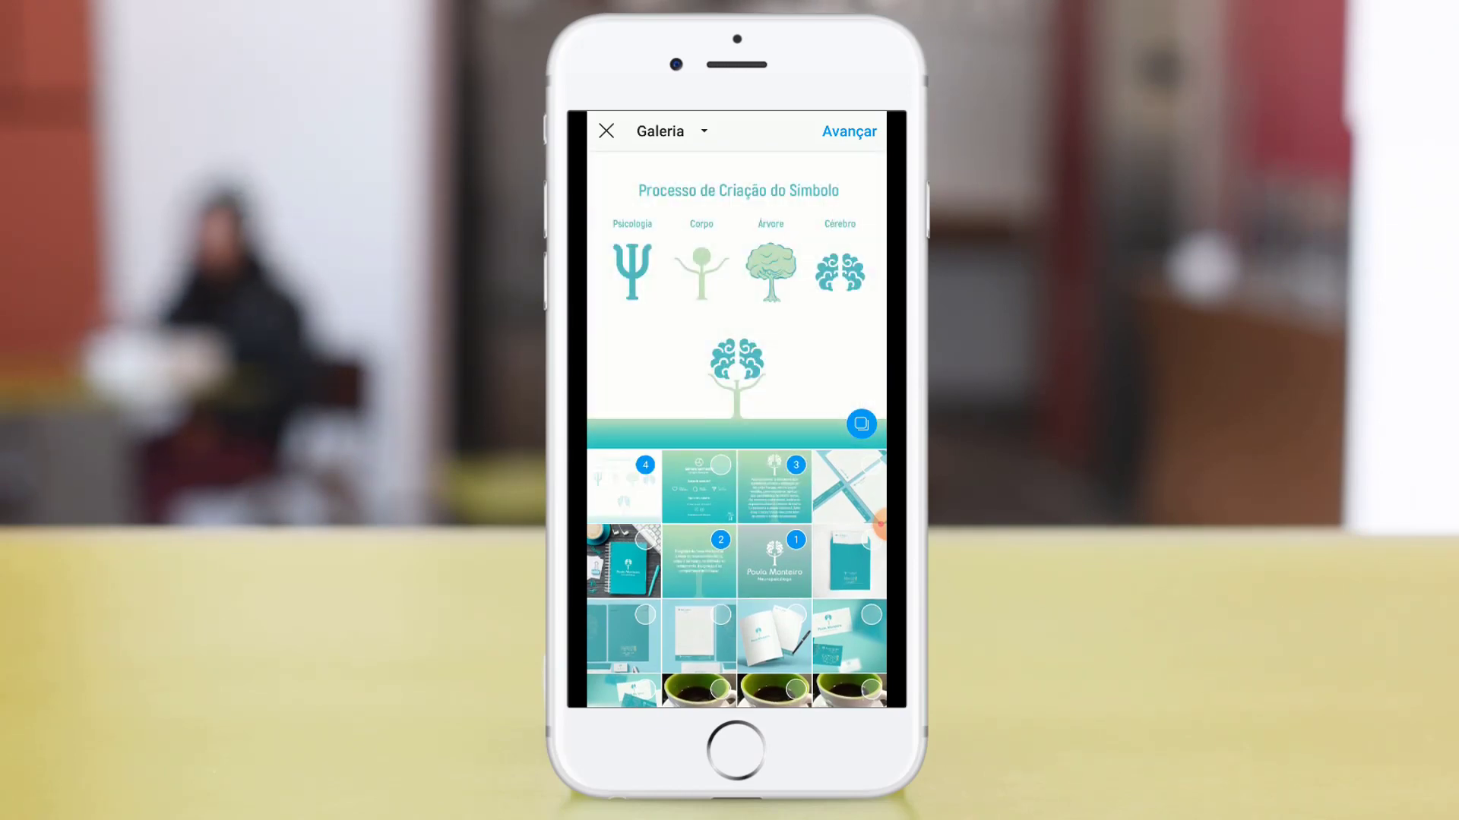
{"action": "left_click", "coordinate": [699, 486]}
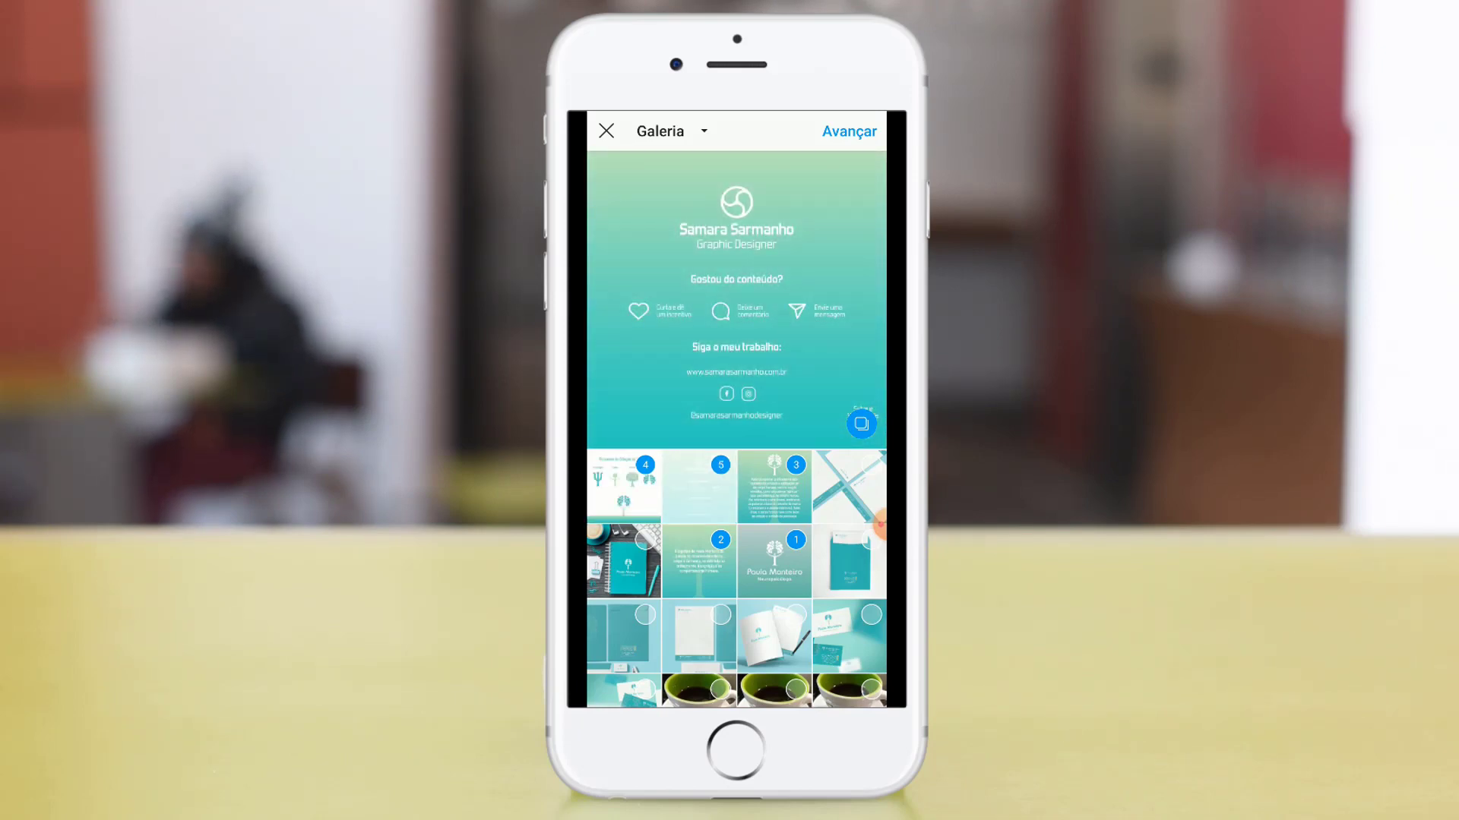
{"action": "left_click", "coordinate": [849, 131]}
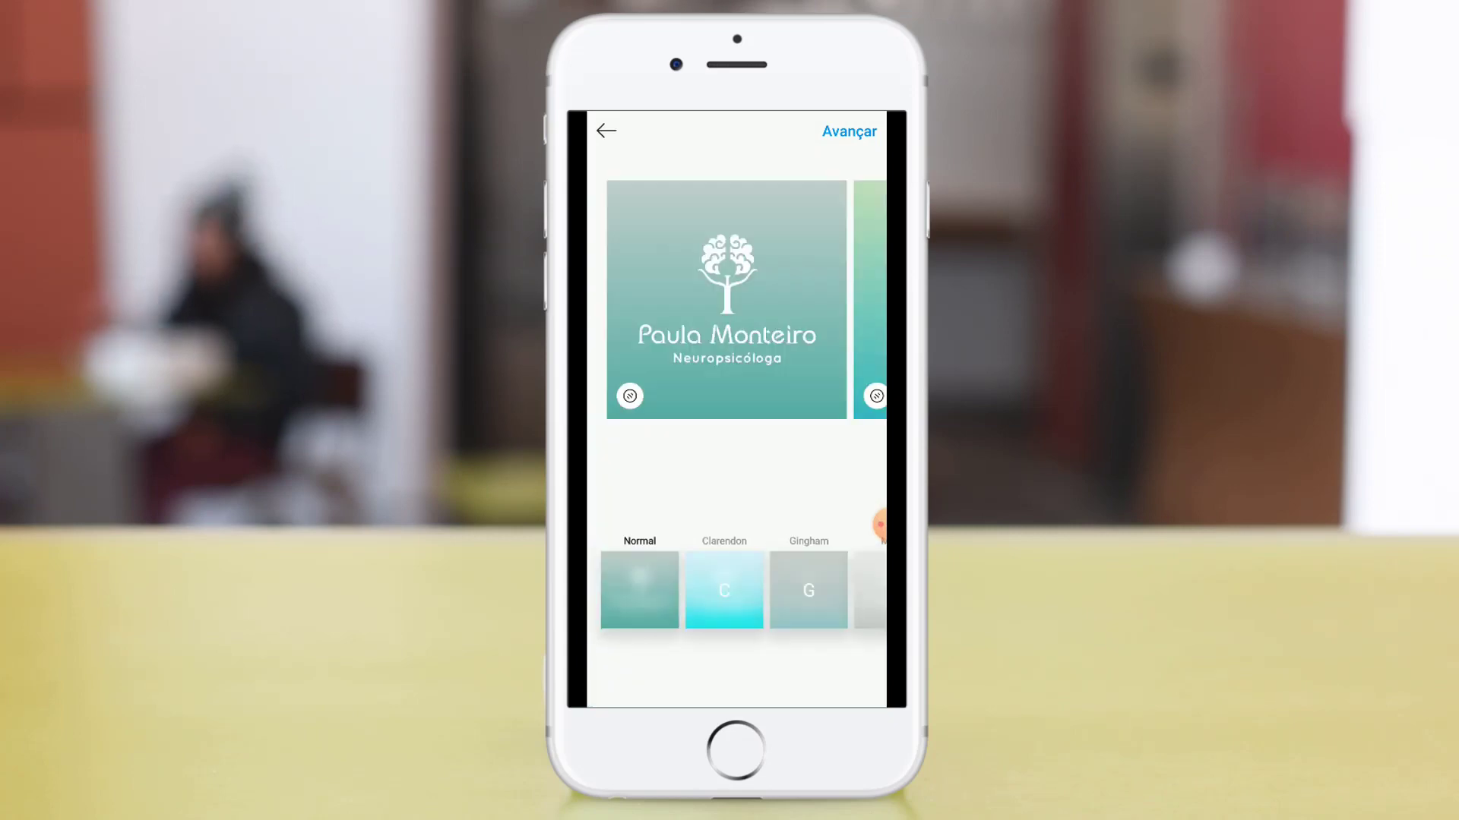
{"action": "left_click_drag", "start_coordinate": [798, 304], "coordinate": [646, 304]}
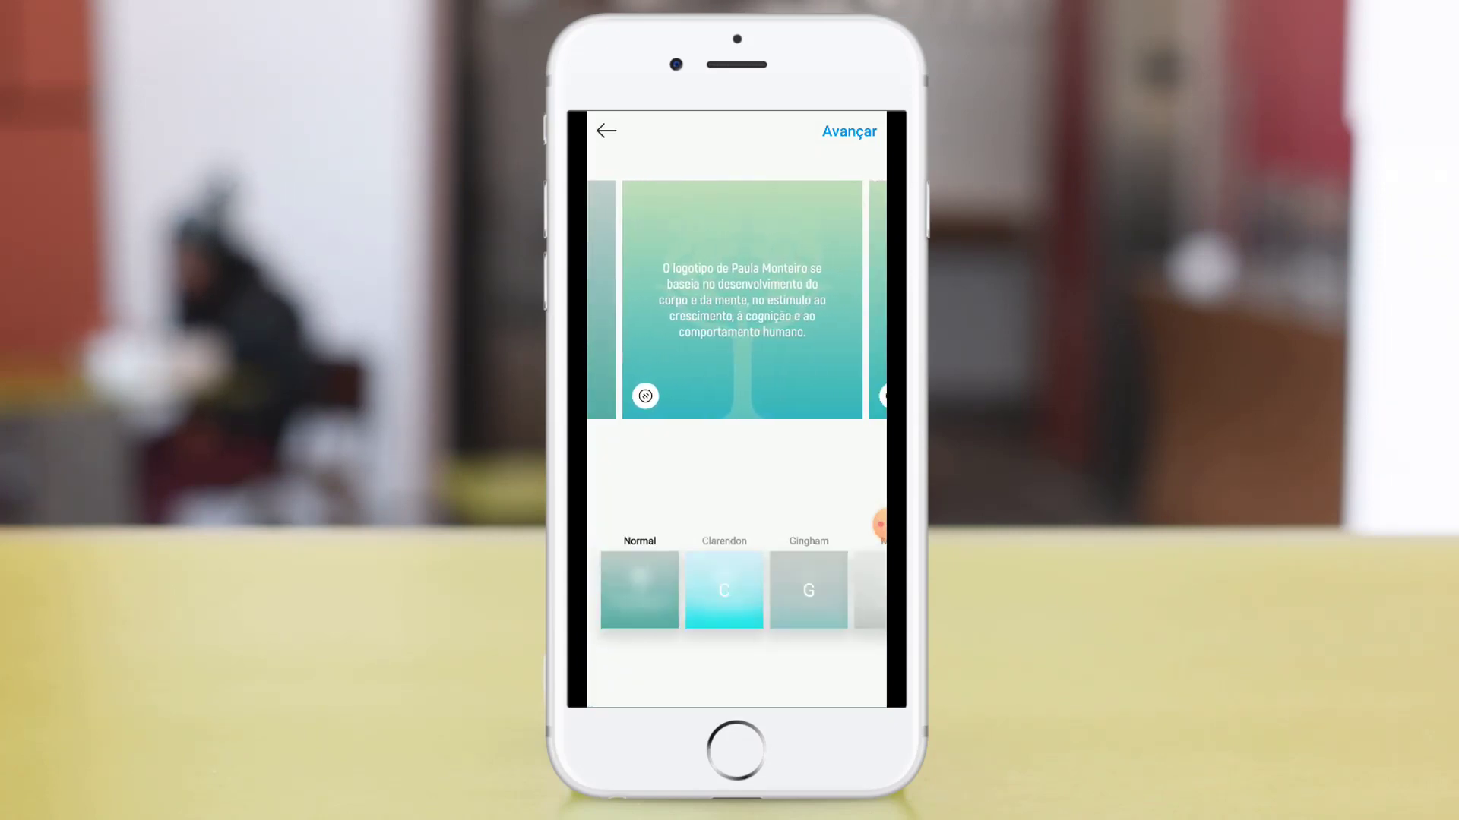